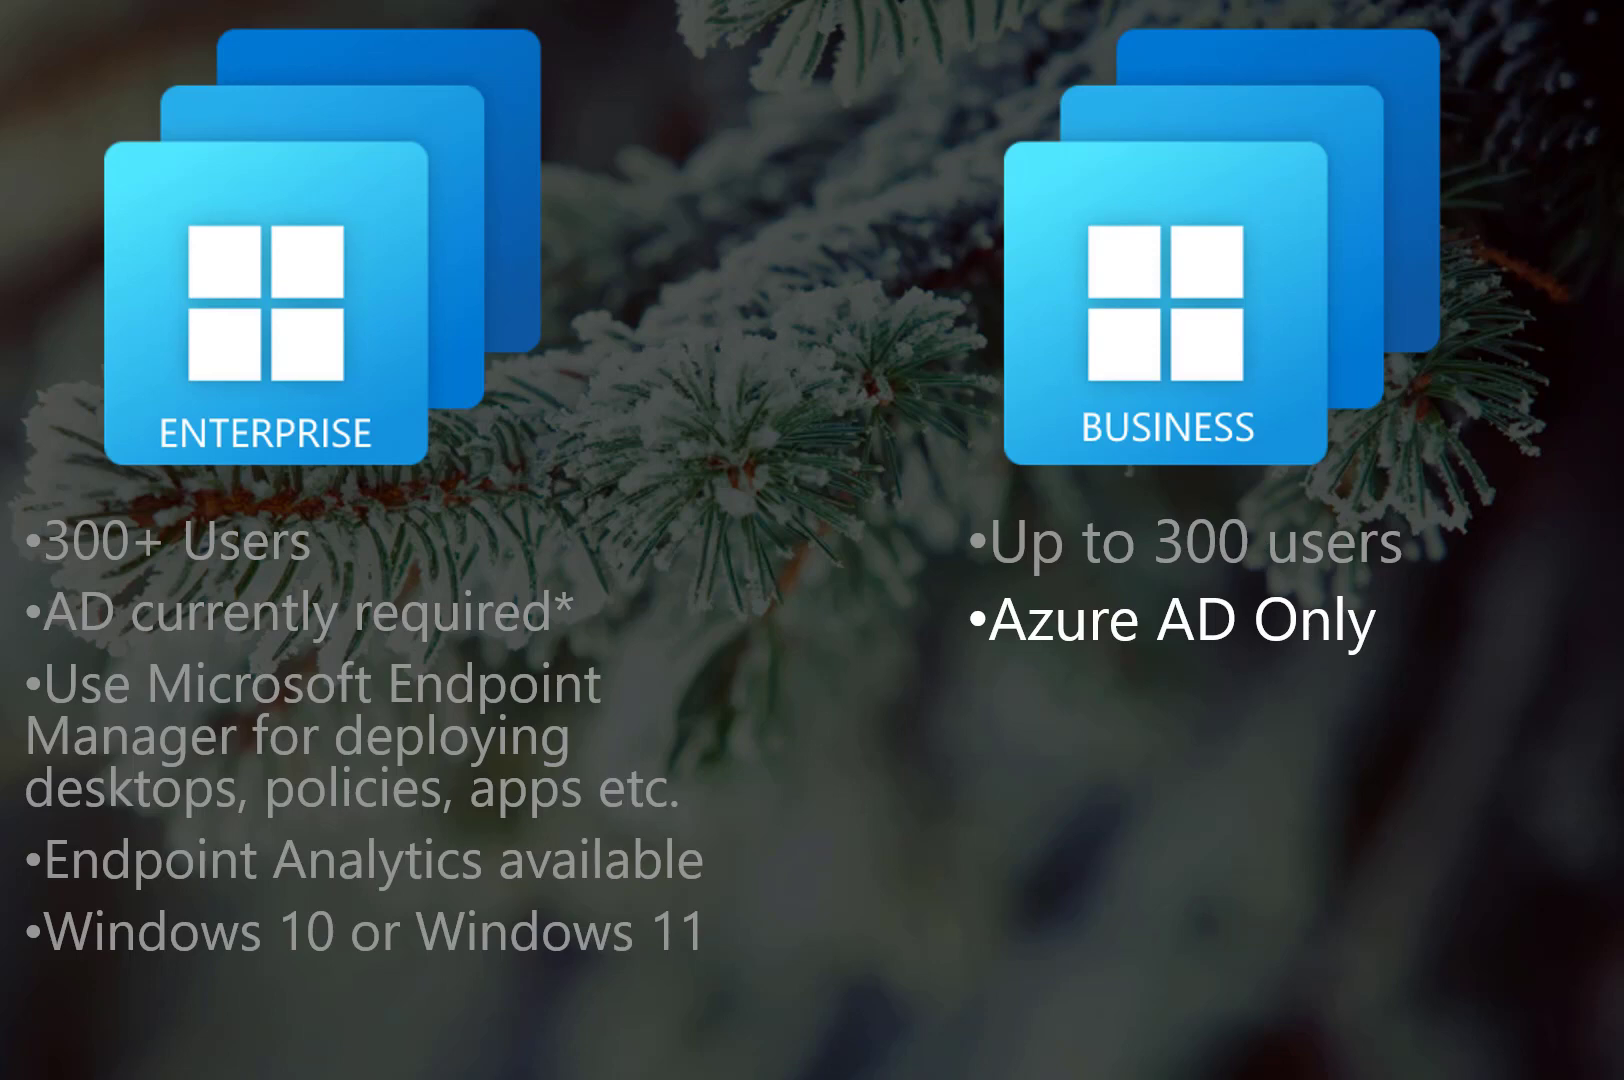
key("Right")
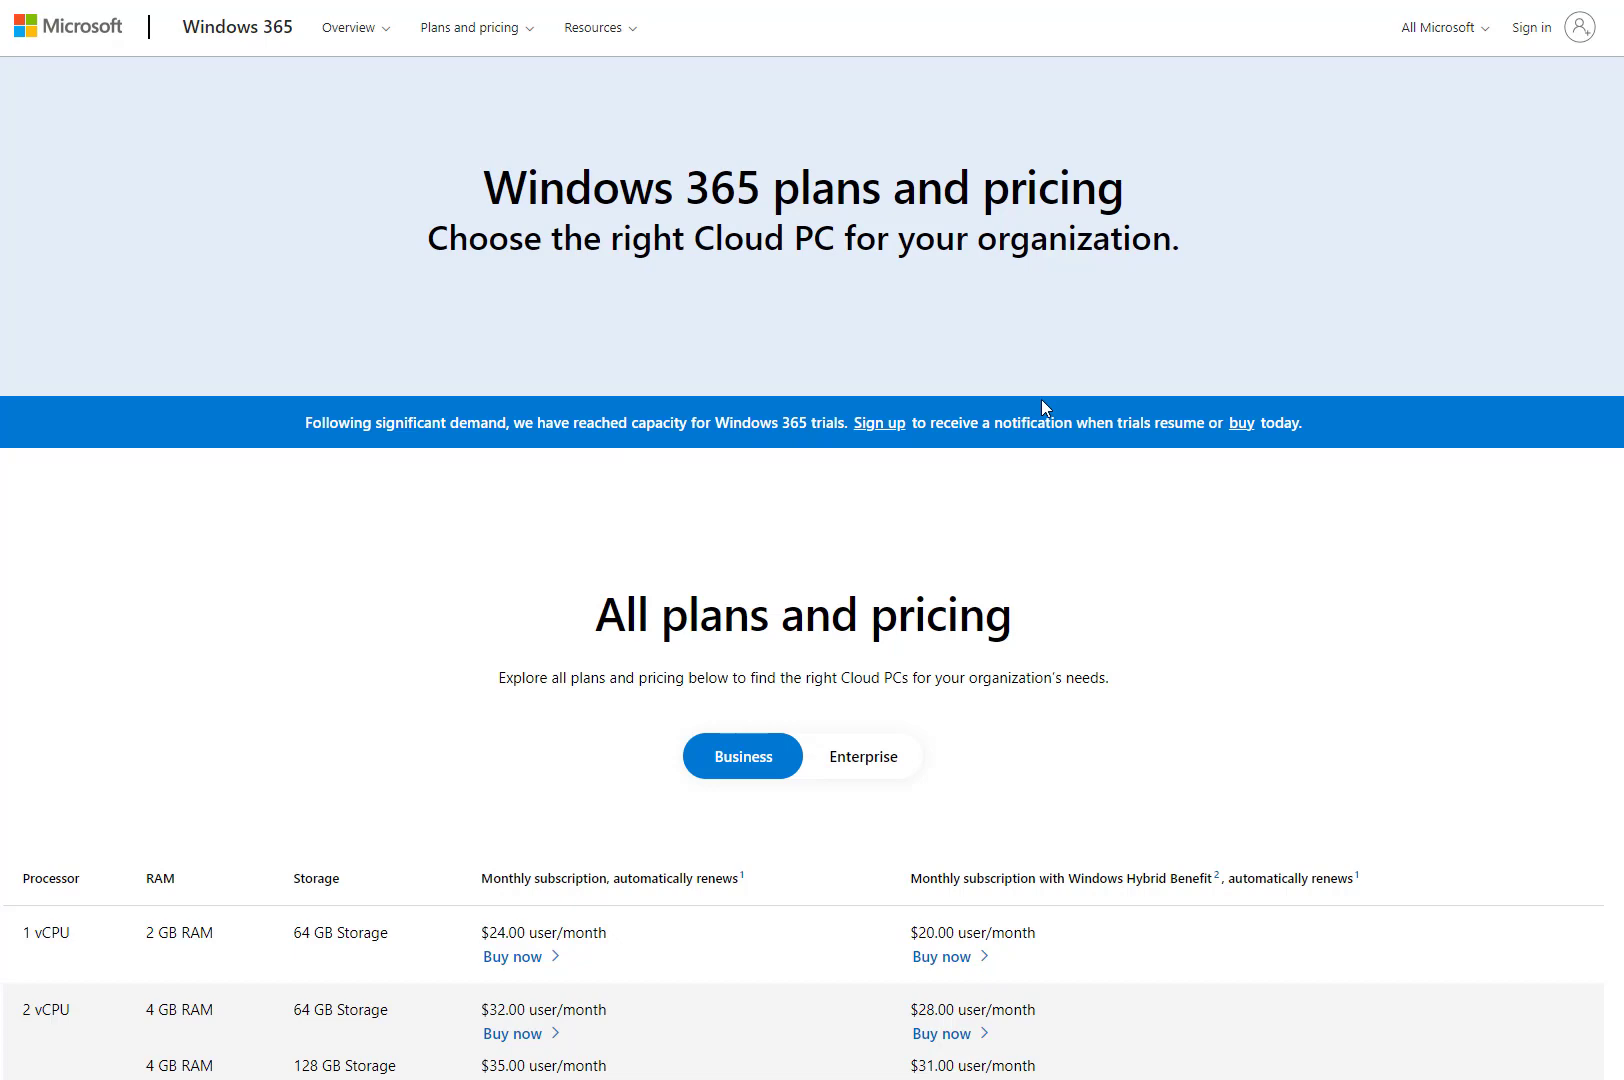
Review the Windows 365 plan prices for the Business and Enterprise editions across all processor, RAM and storage configurations.
scroll(1040, 406, "down", 8)
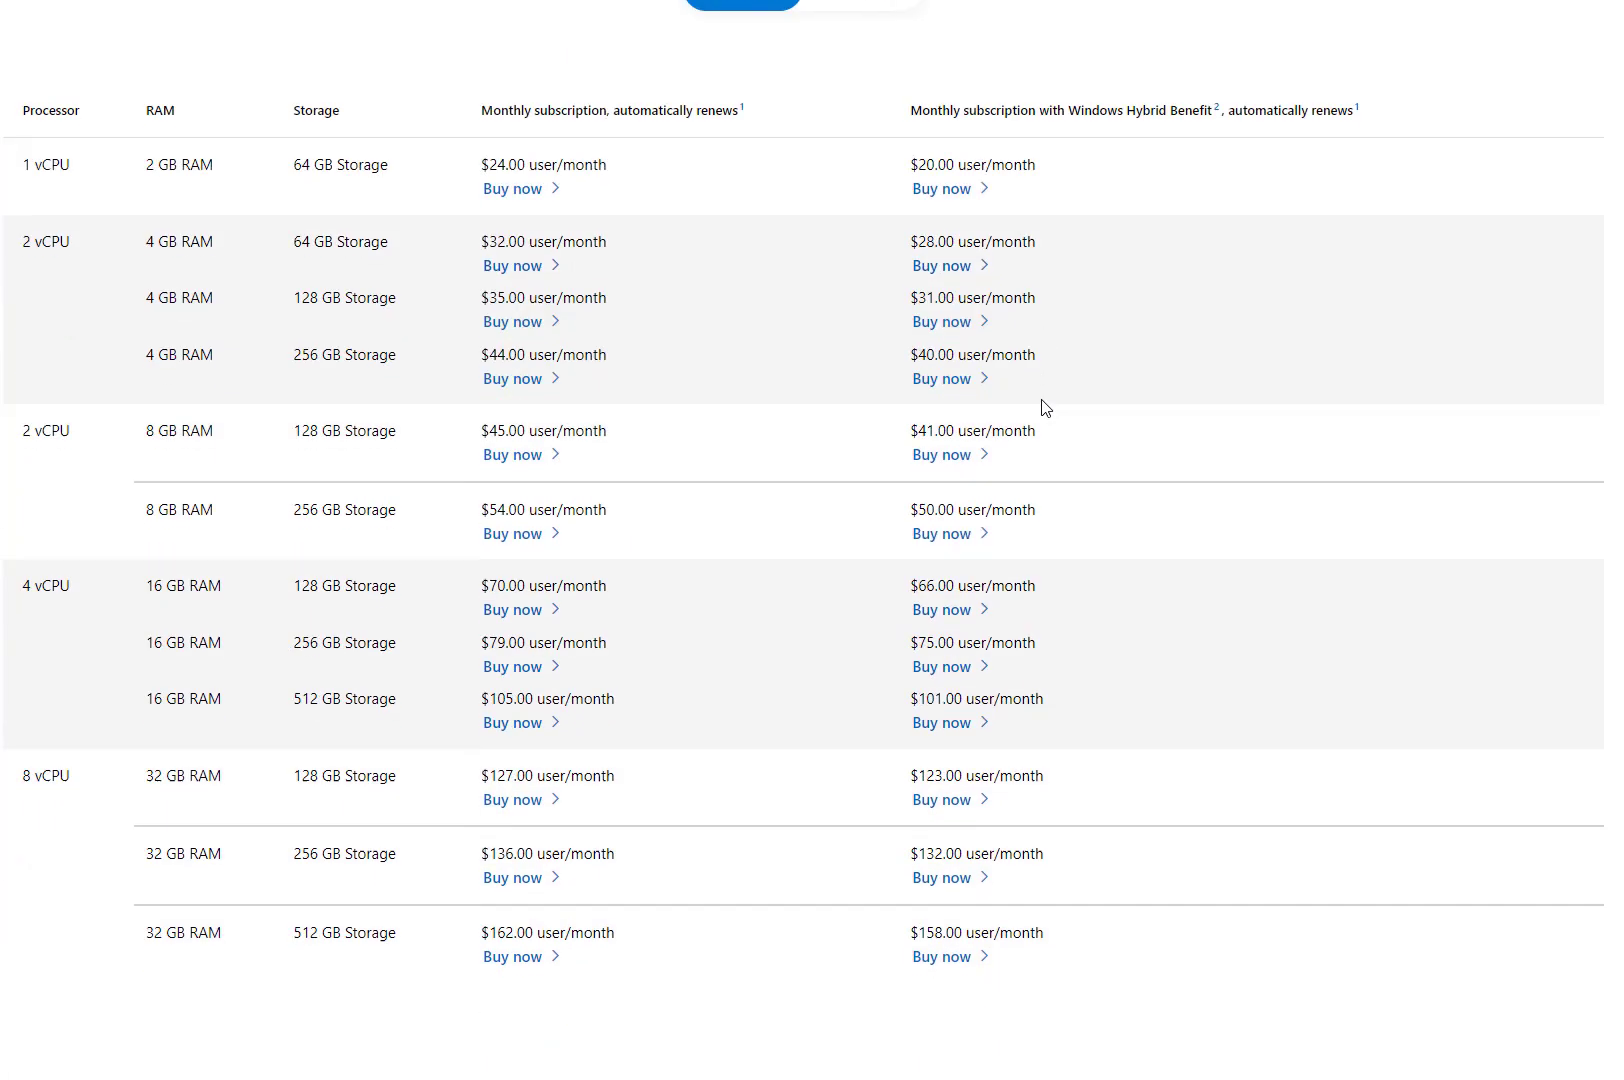
scroll(1042, 406, "up", 3)
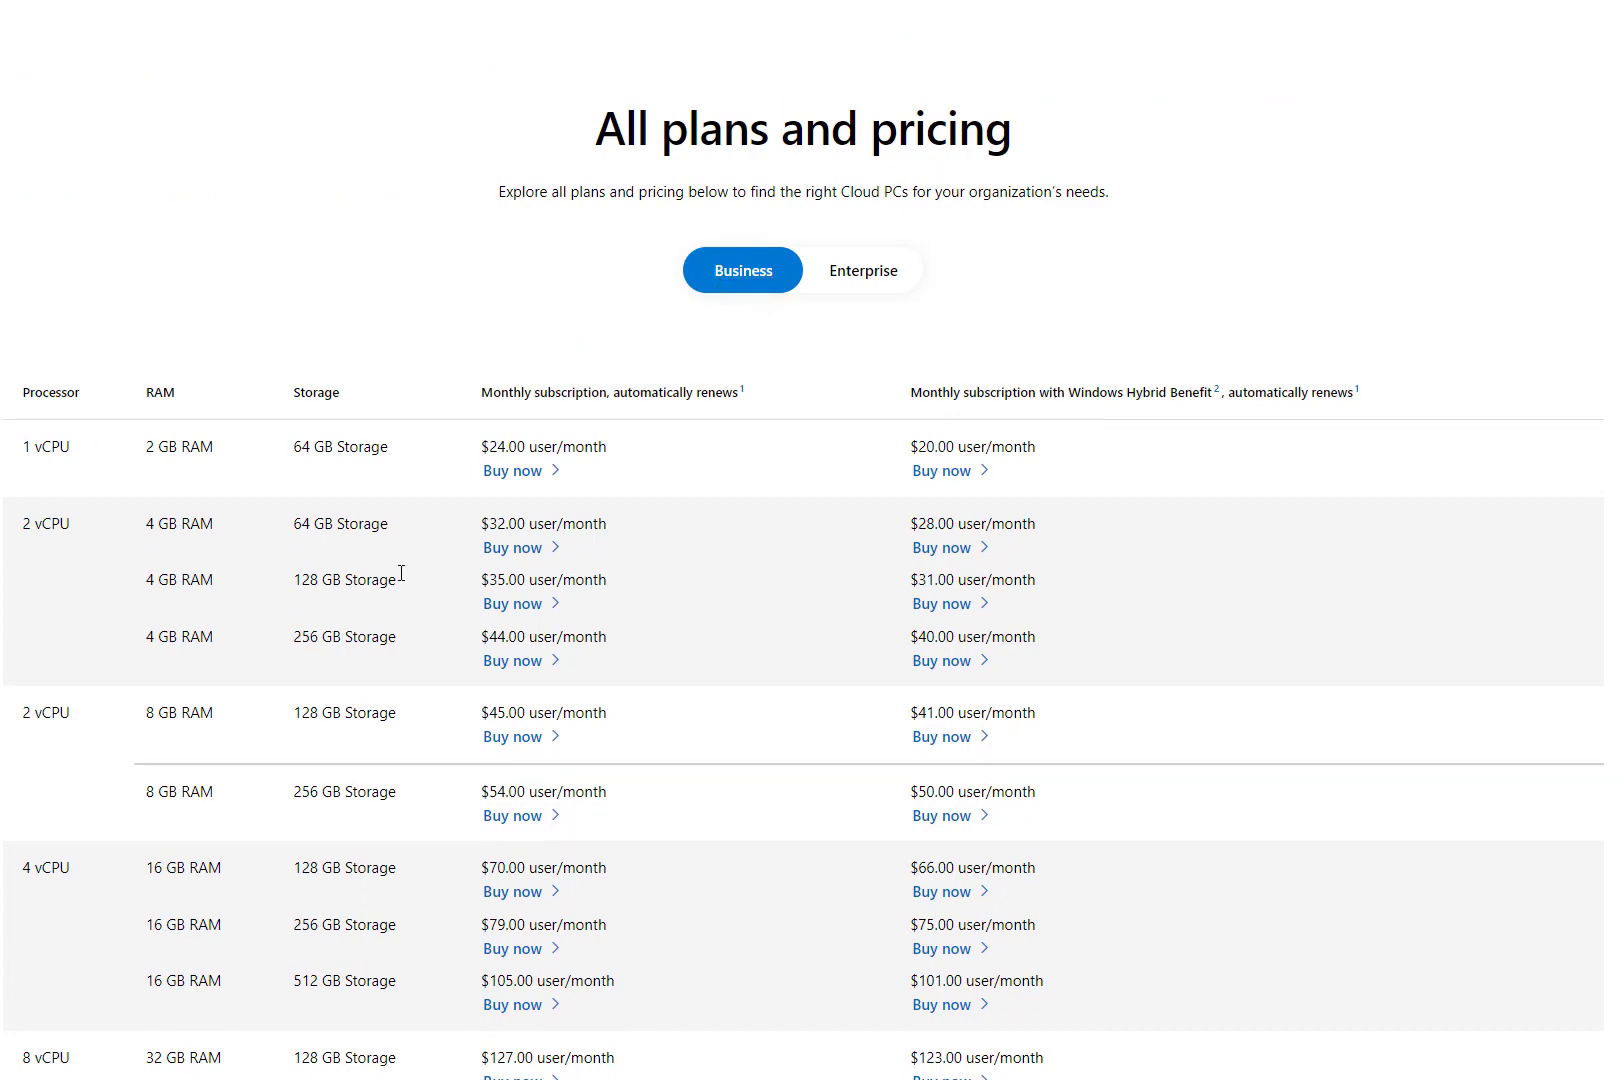
scroll(636, 609, "down", 3)
scroll(640, 609, "down", 2)
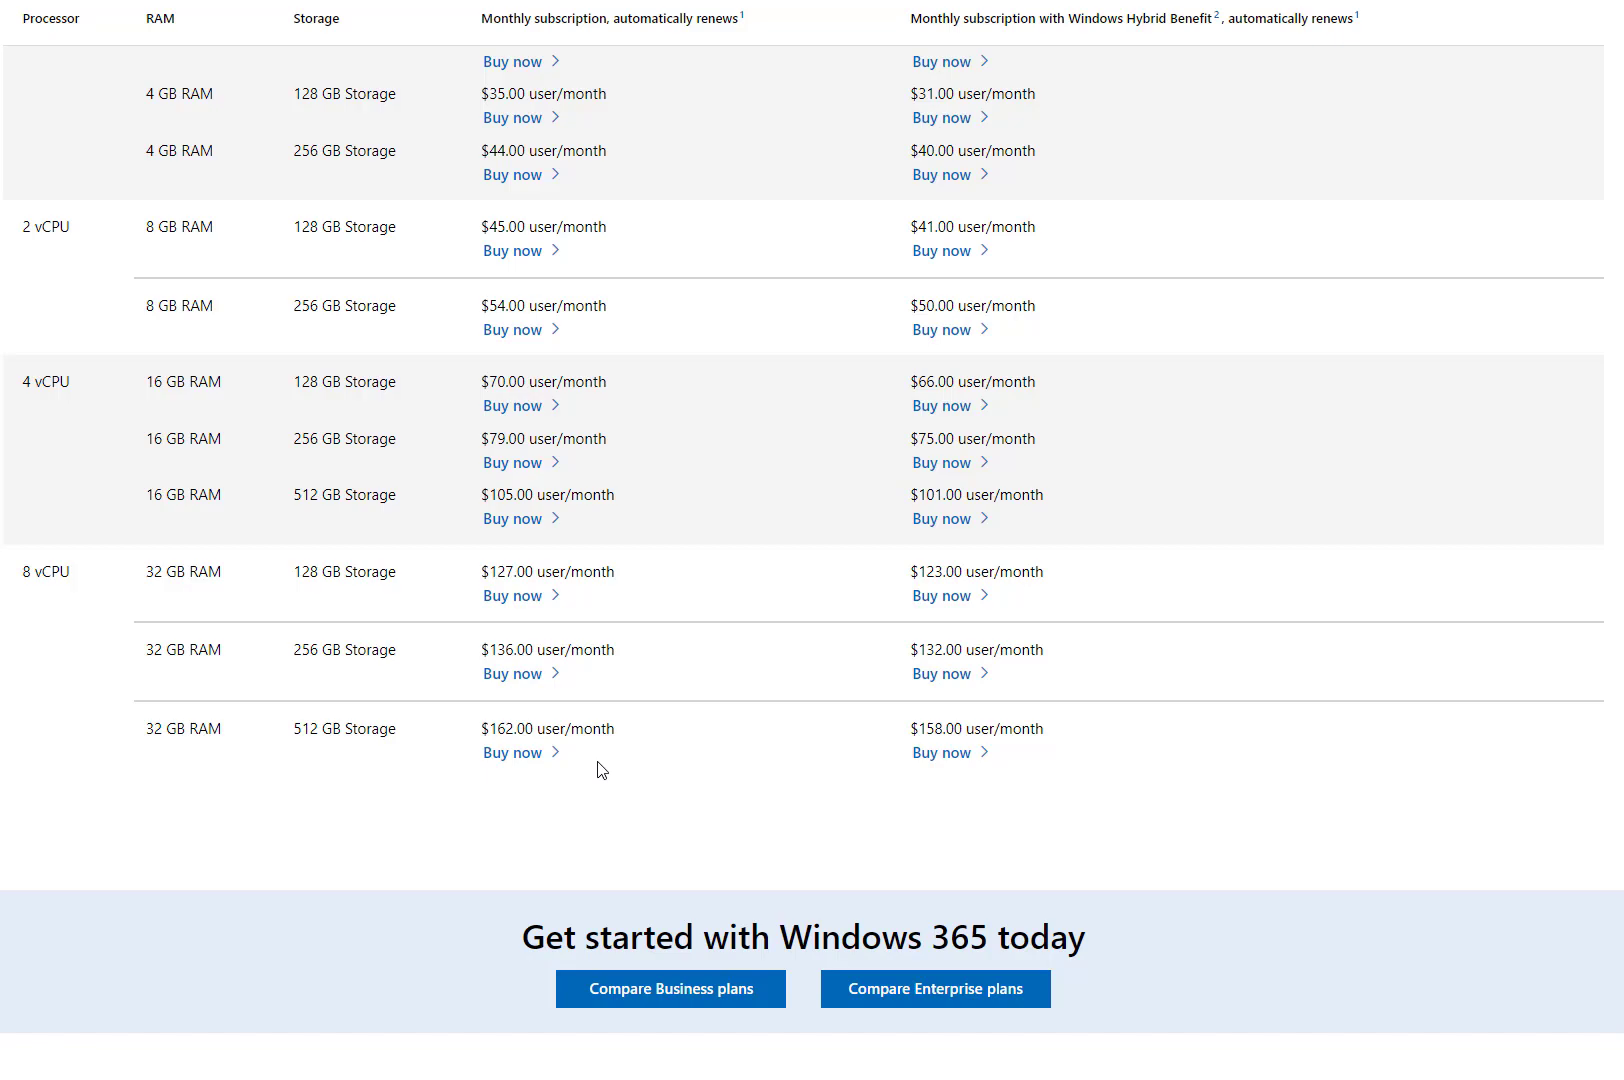
scroll(598, 768, "up", 10)
left_click(853, 762)
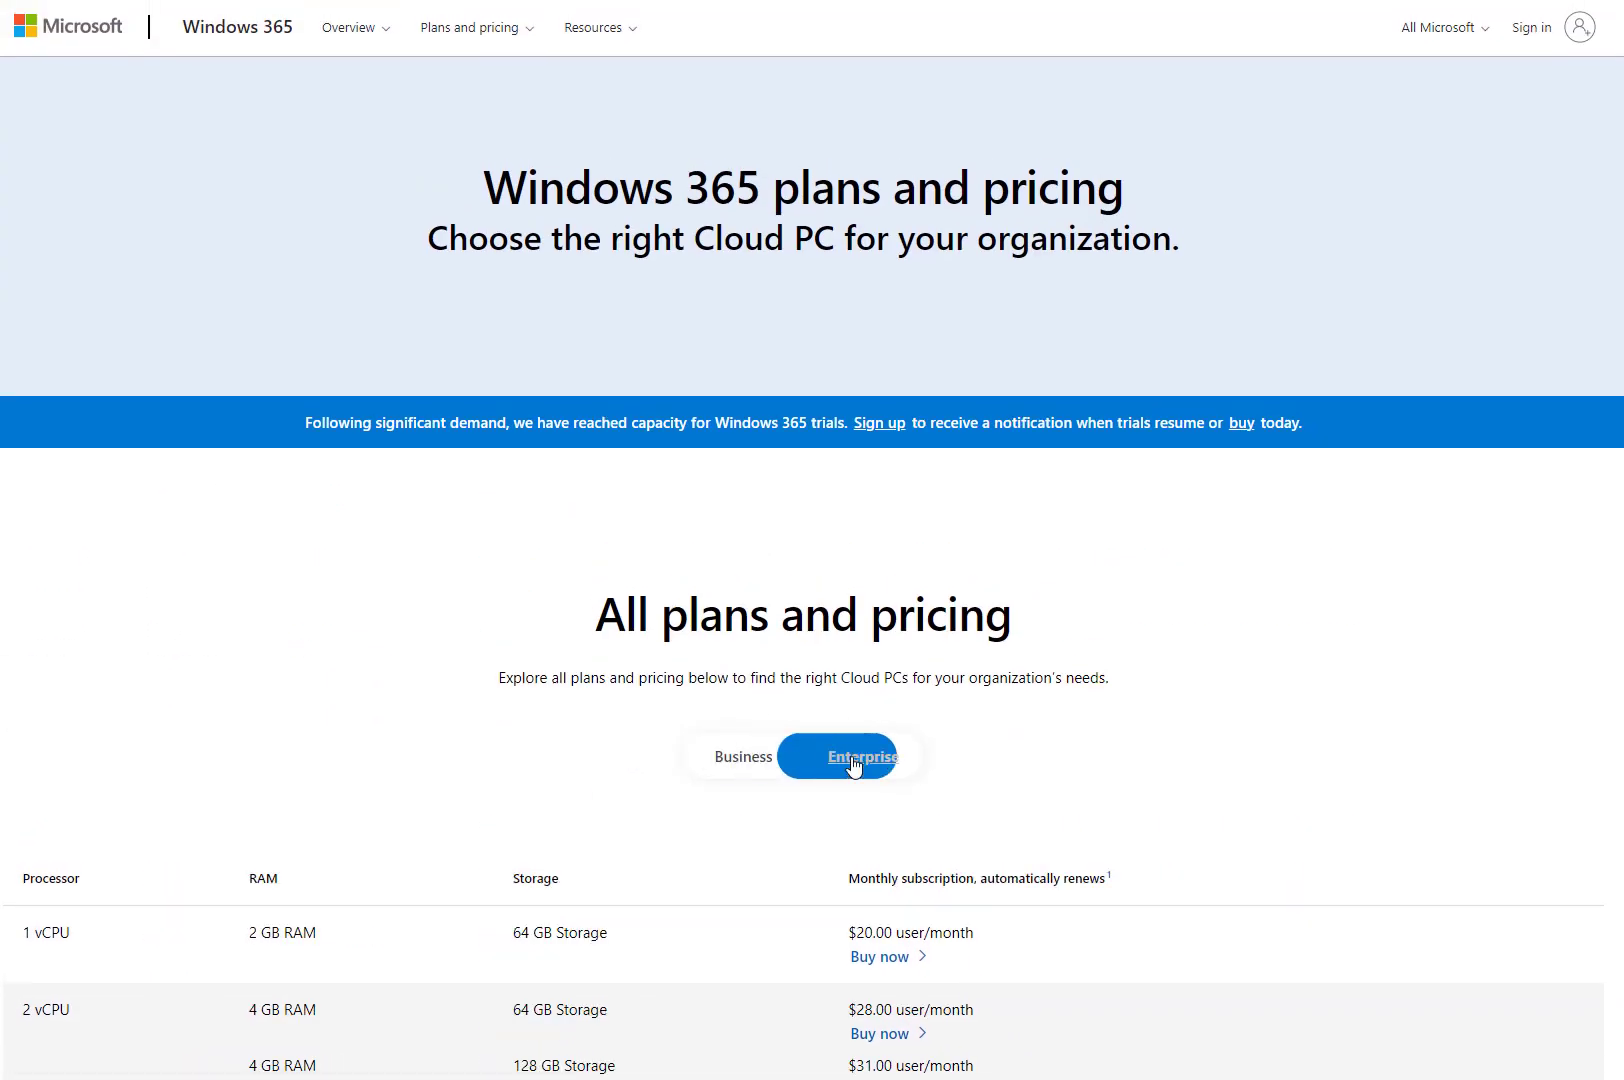
scroll(852, 765, "down", 14)
scroll(840, 750, "up", 4)
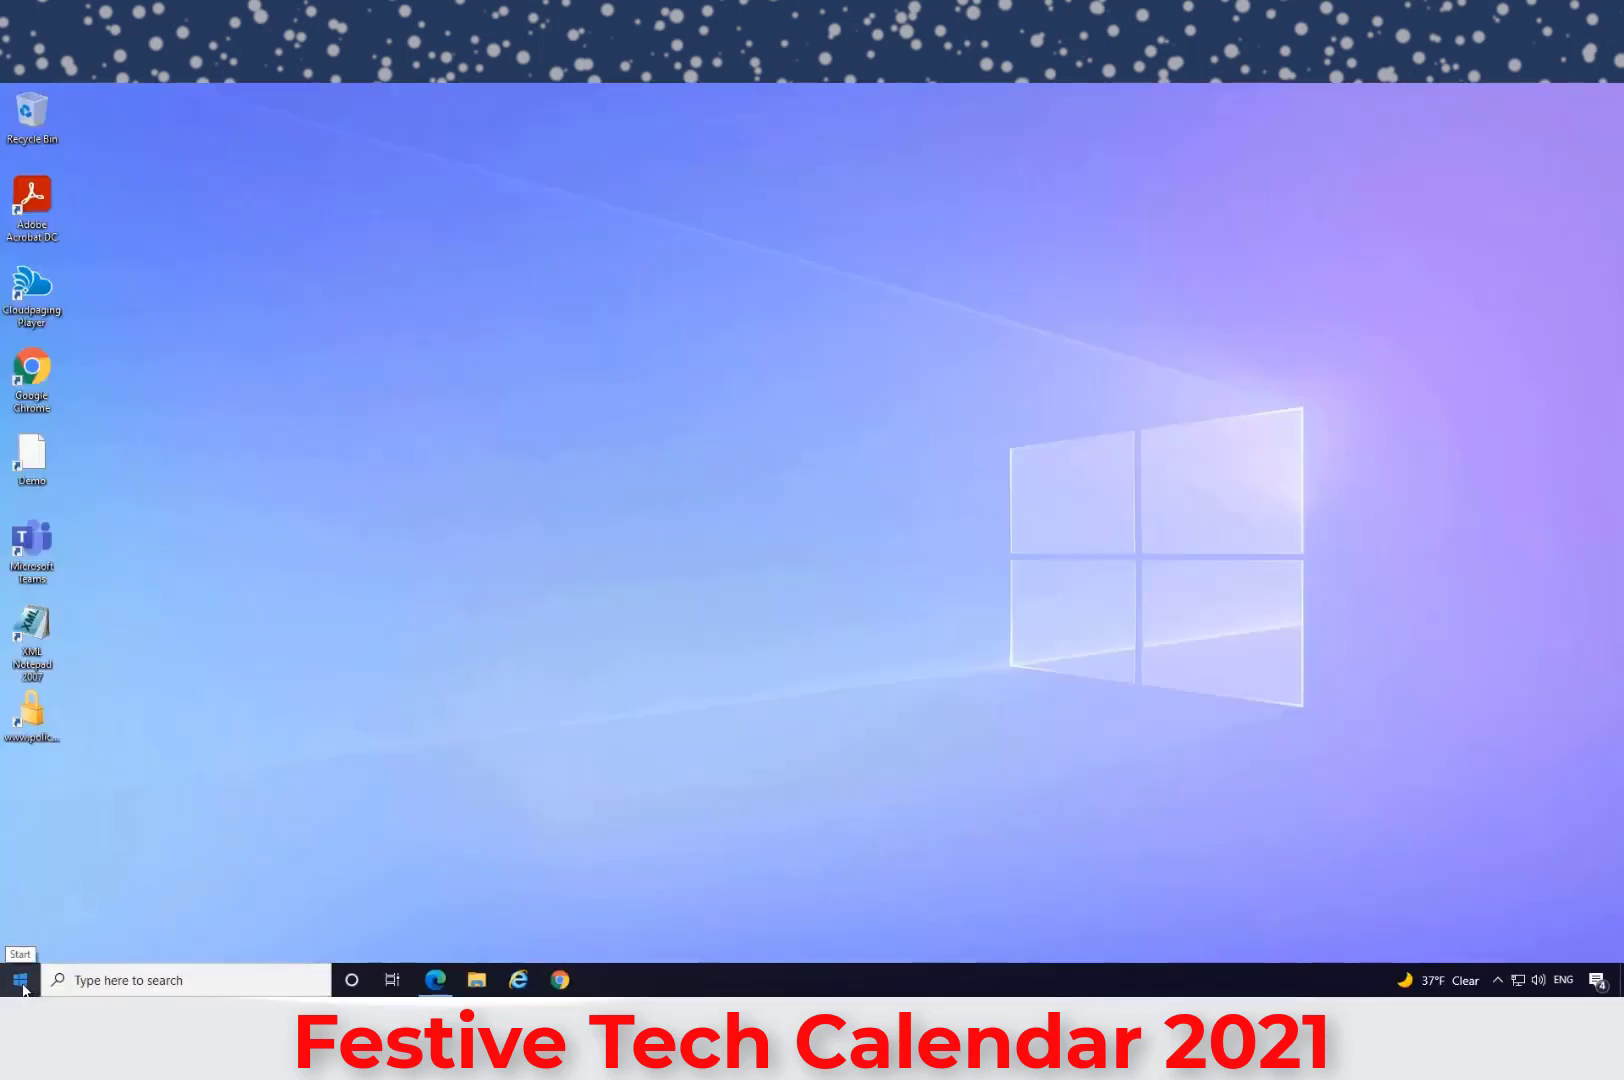
left_click(25, 986)
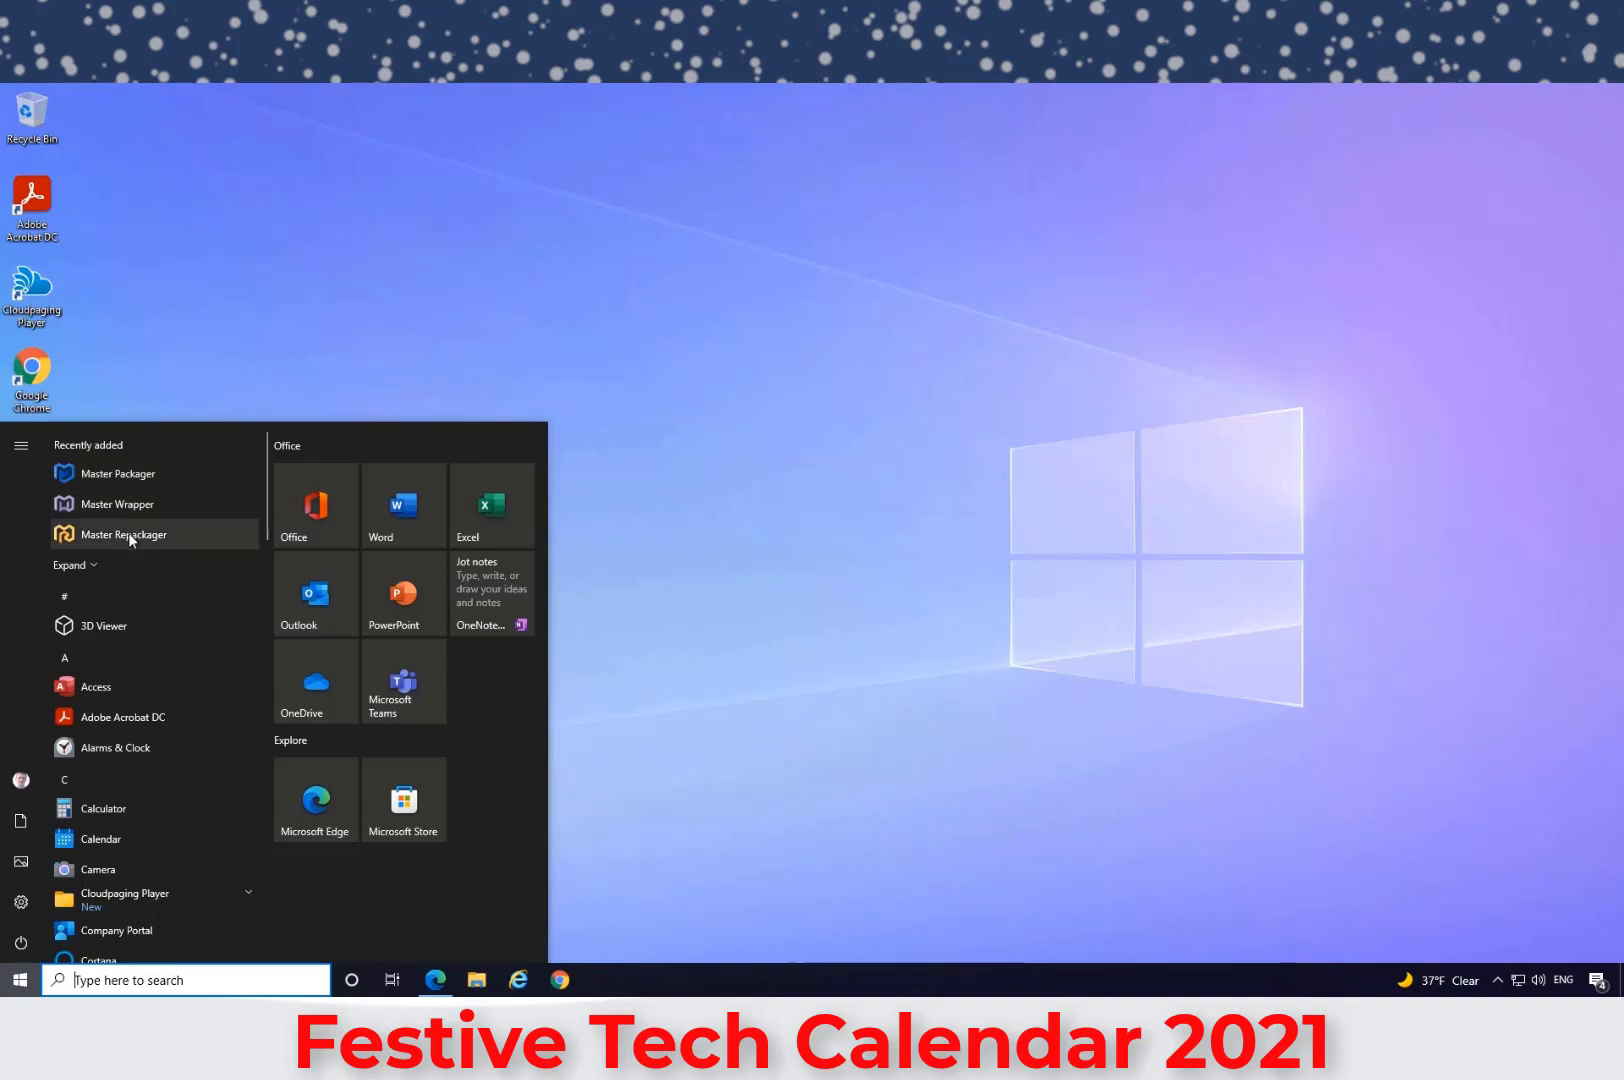
left_click(381, 310)
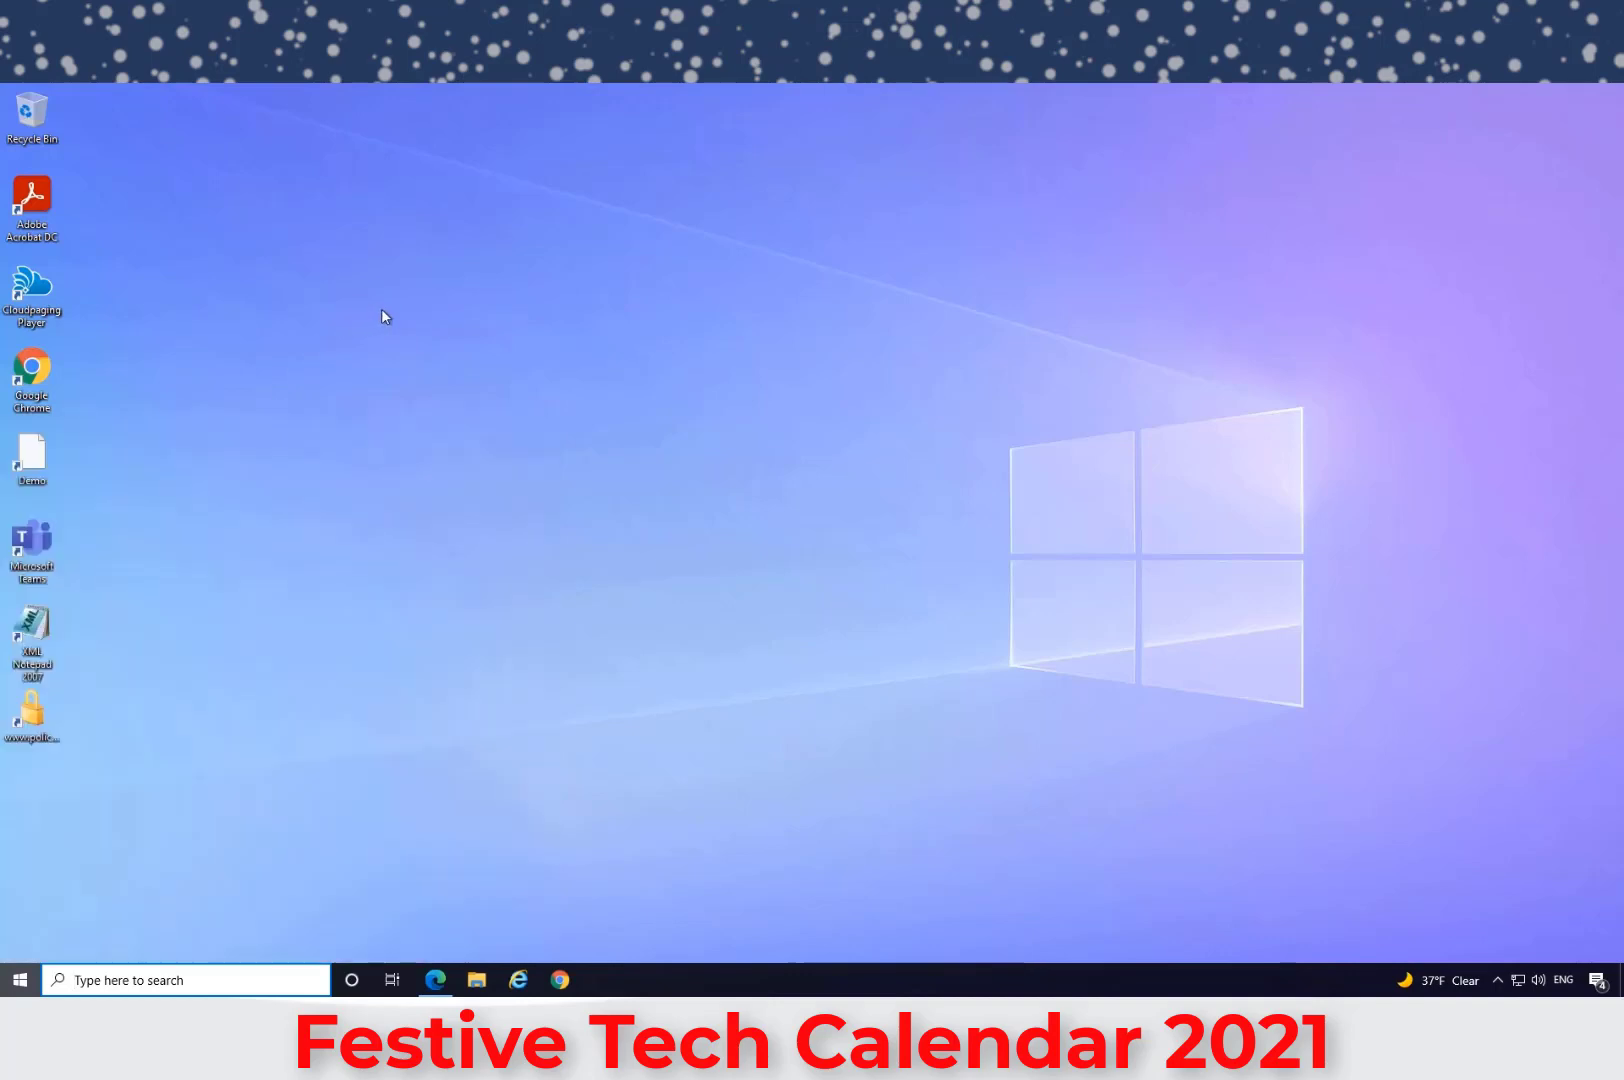
left_click(40, 630)
left_click(245, 634)
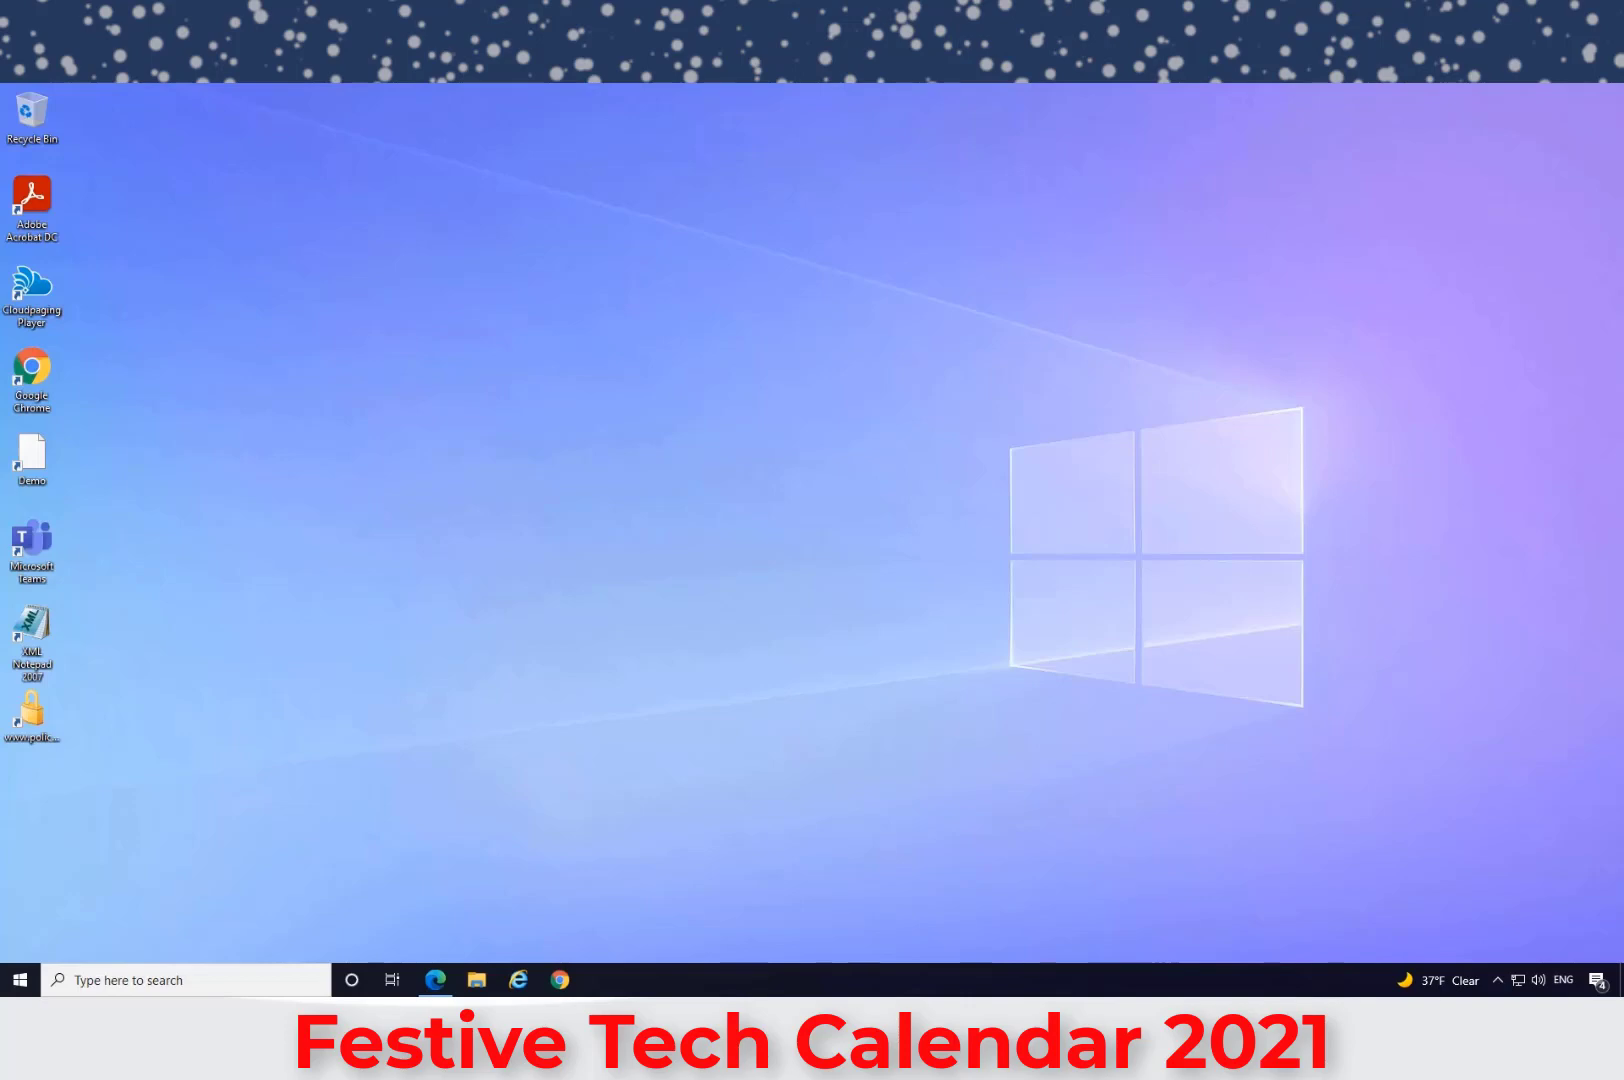
Find and open Windows Terminal, and reposition its window higher on the desktop.
left_click(199, 987)
type("terminal")
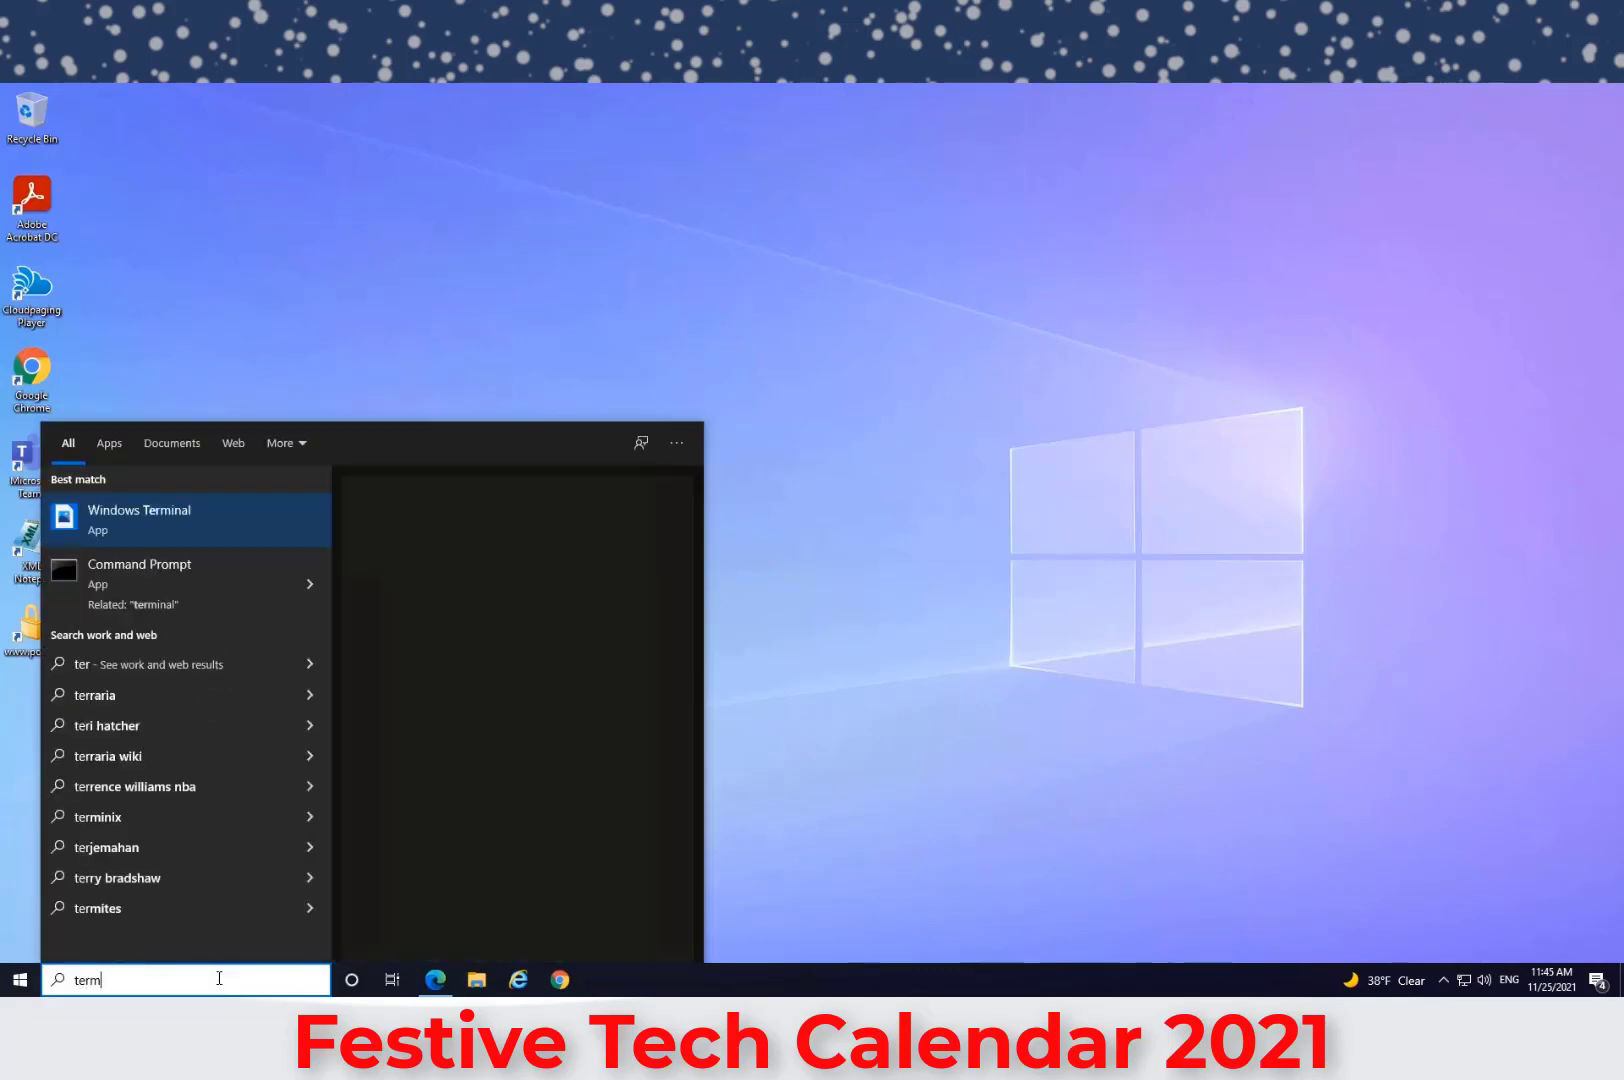
key("Return")
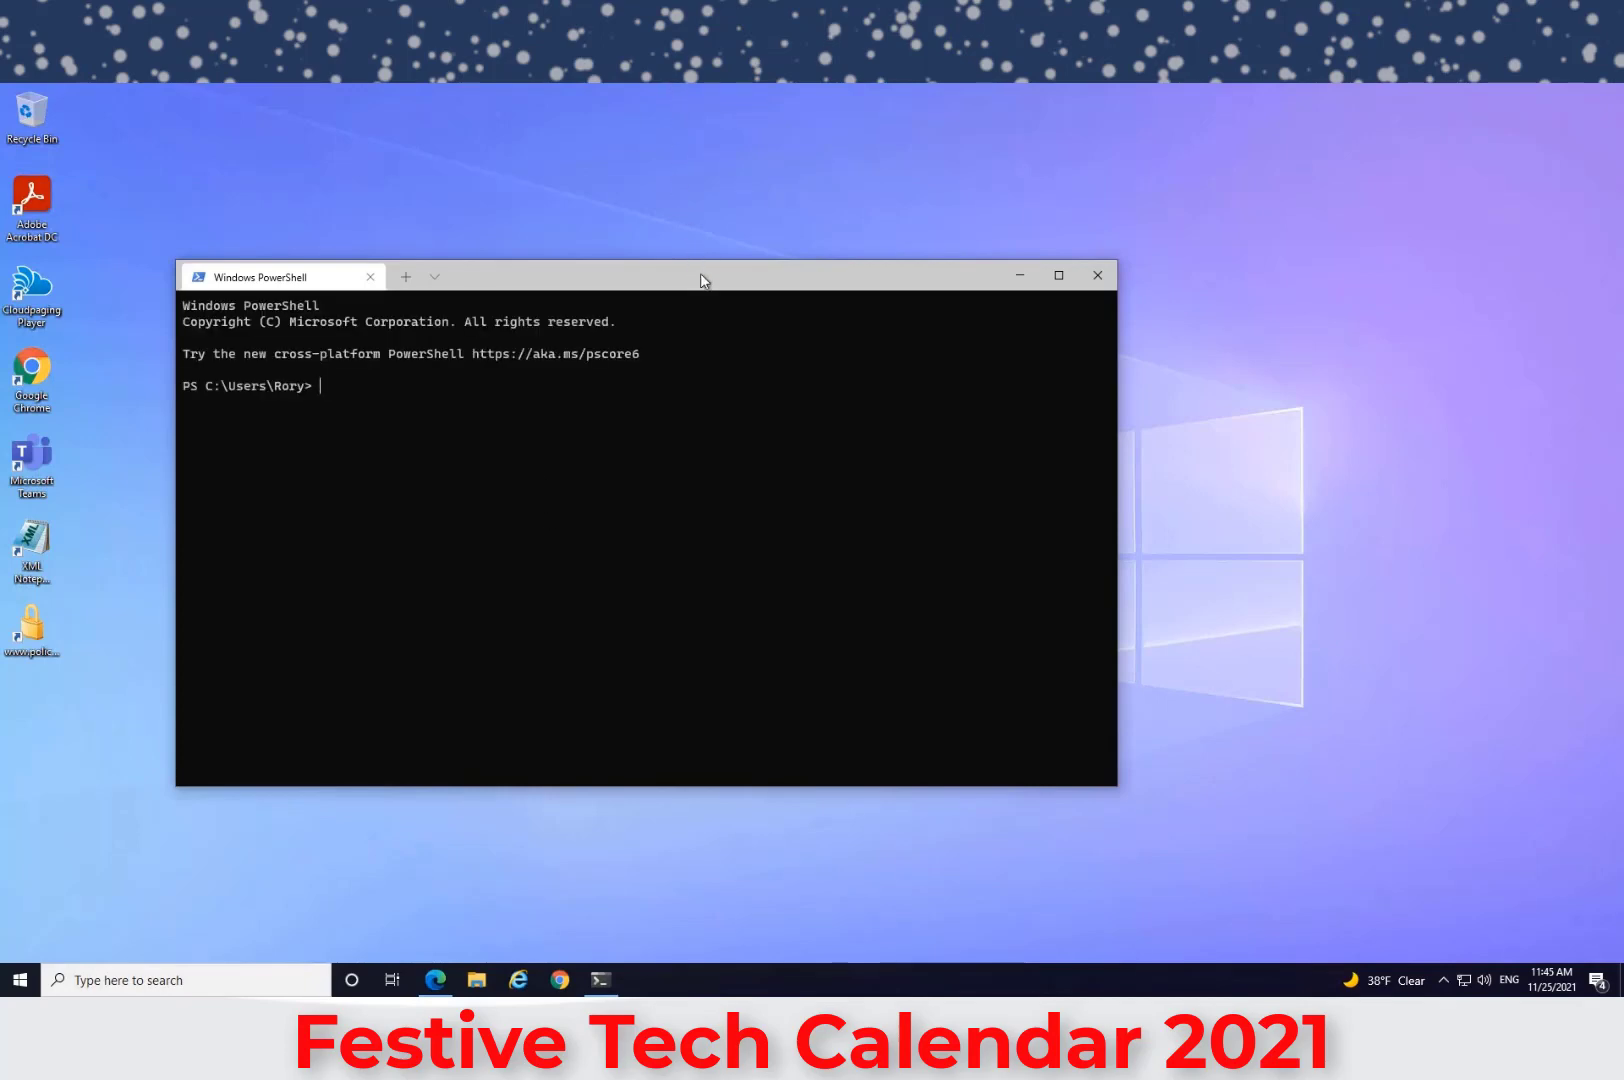
left_click_drag(697, 285, 754, 213)
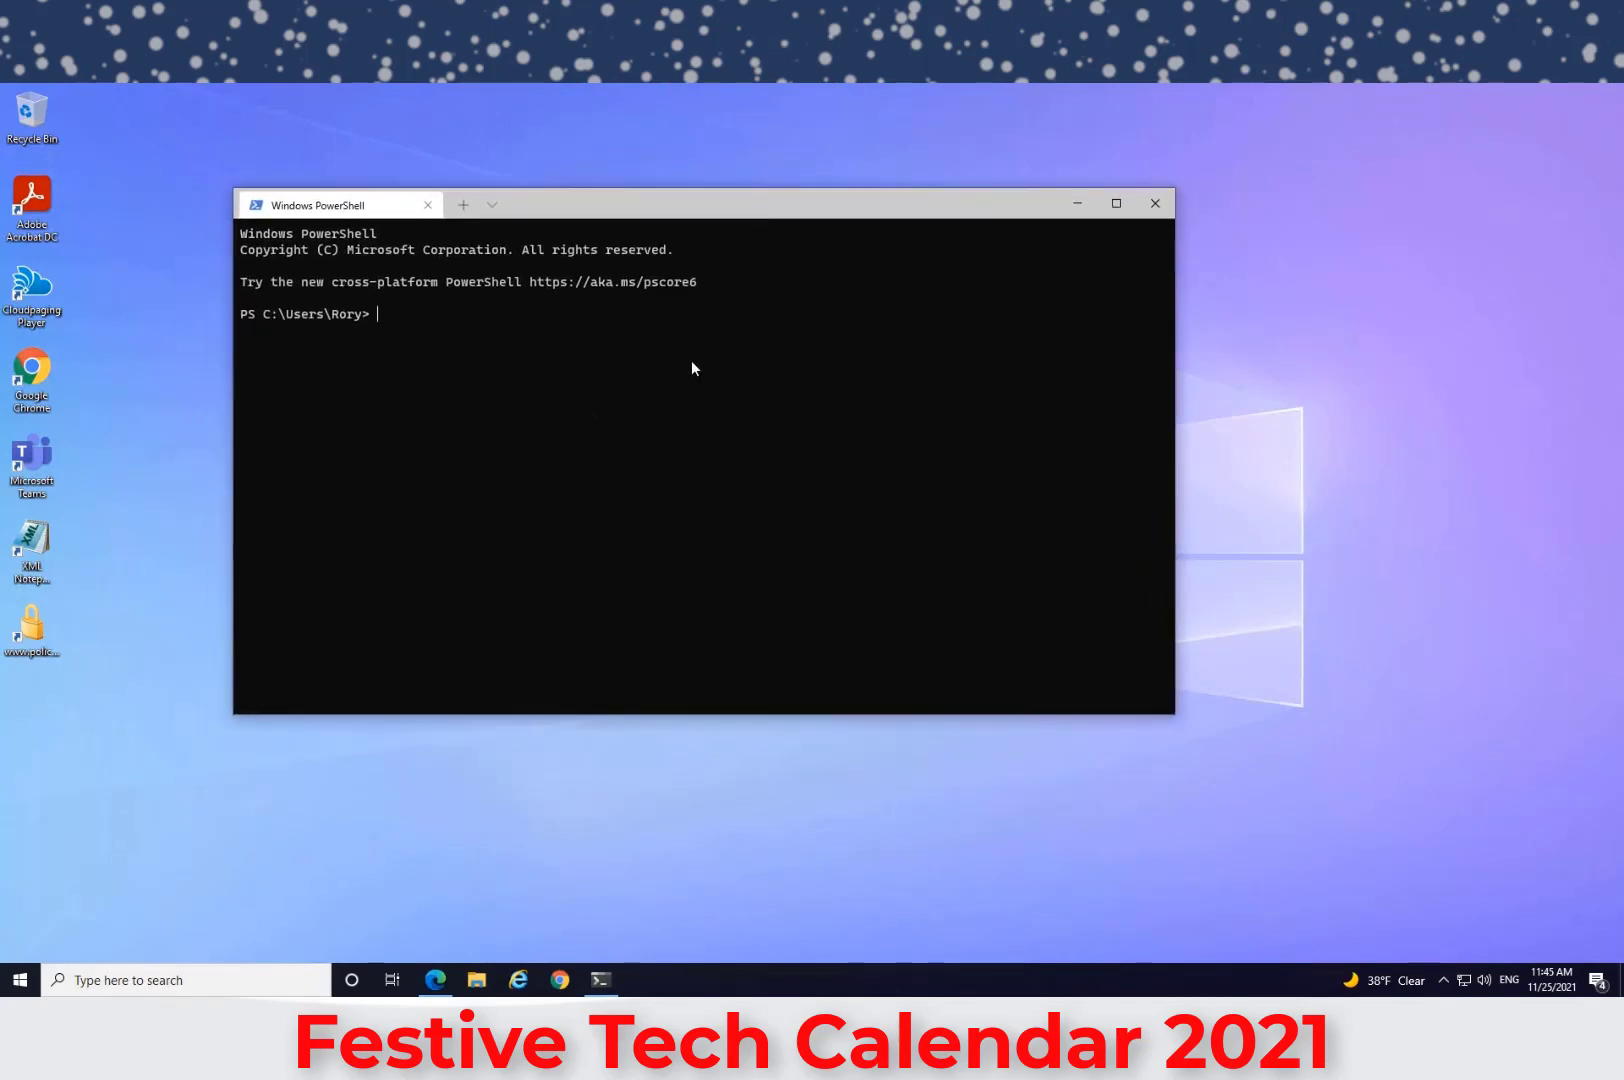
Search the winget packages for vscode and install it with "winget install vscode".
type("winget search vscode")
key("Return")
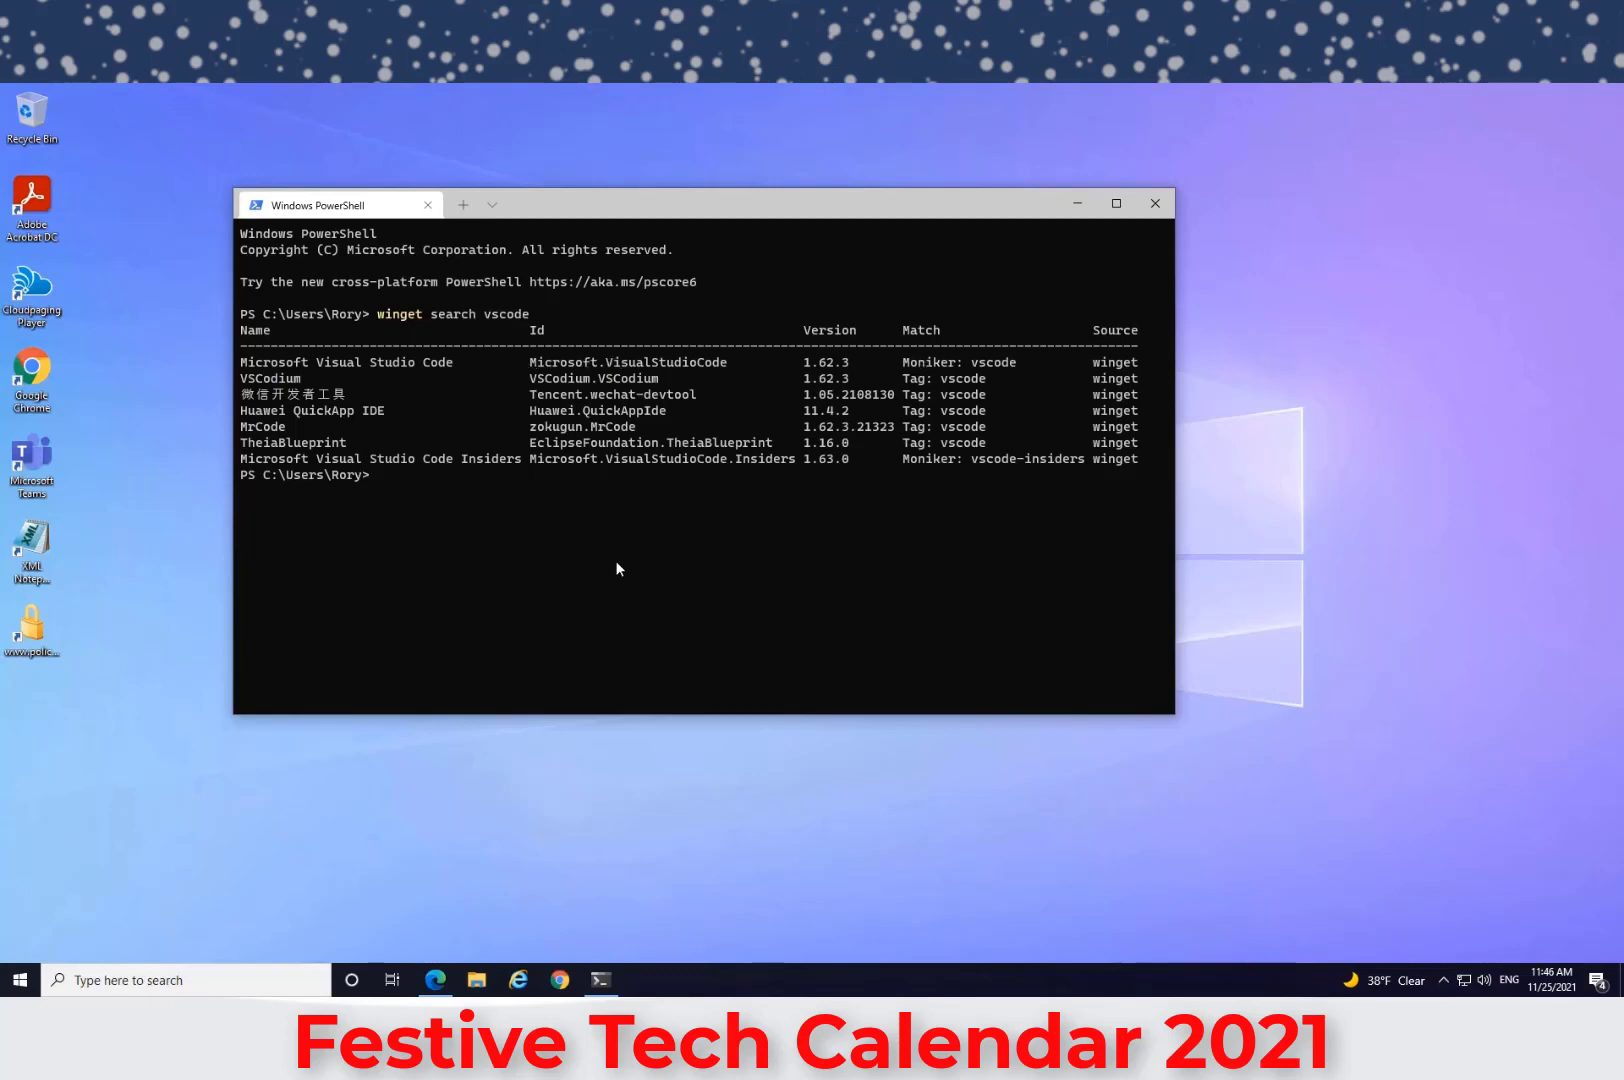
type("winget install vscode")
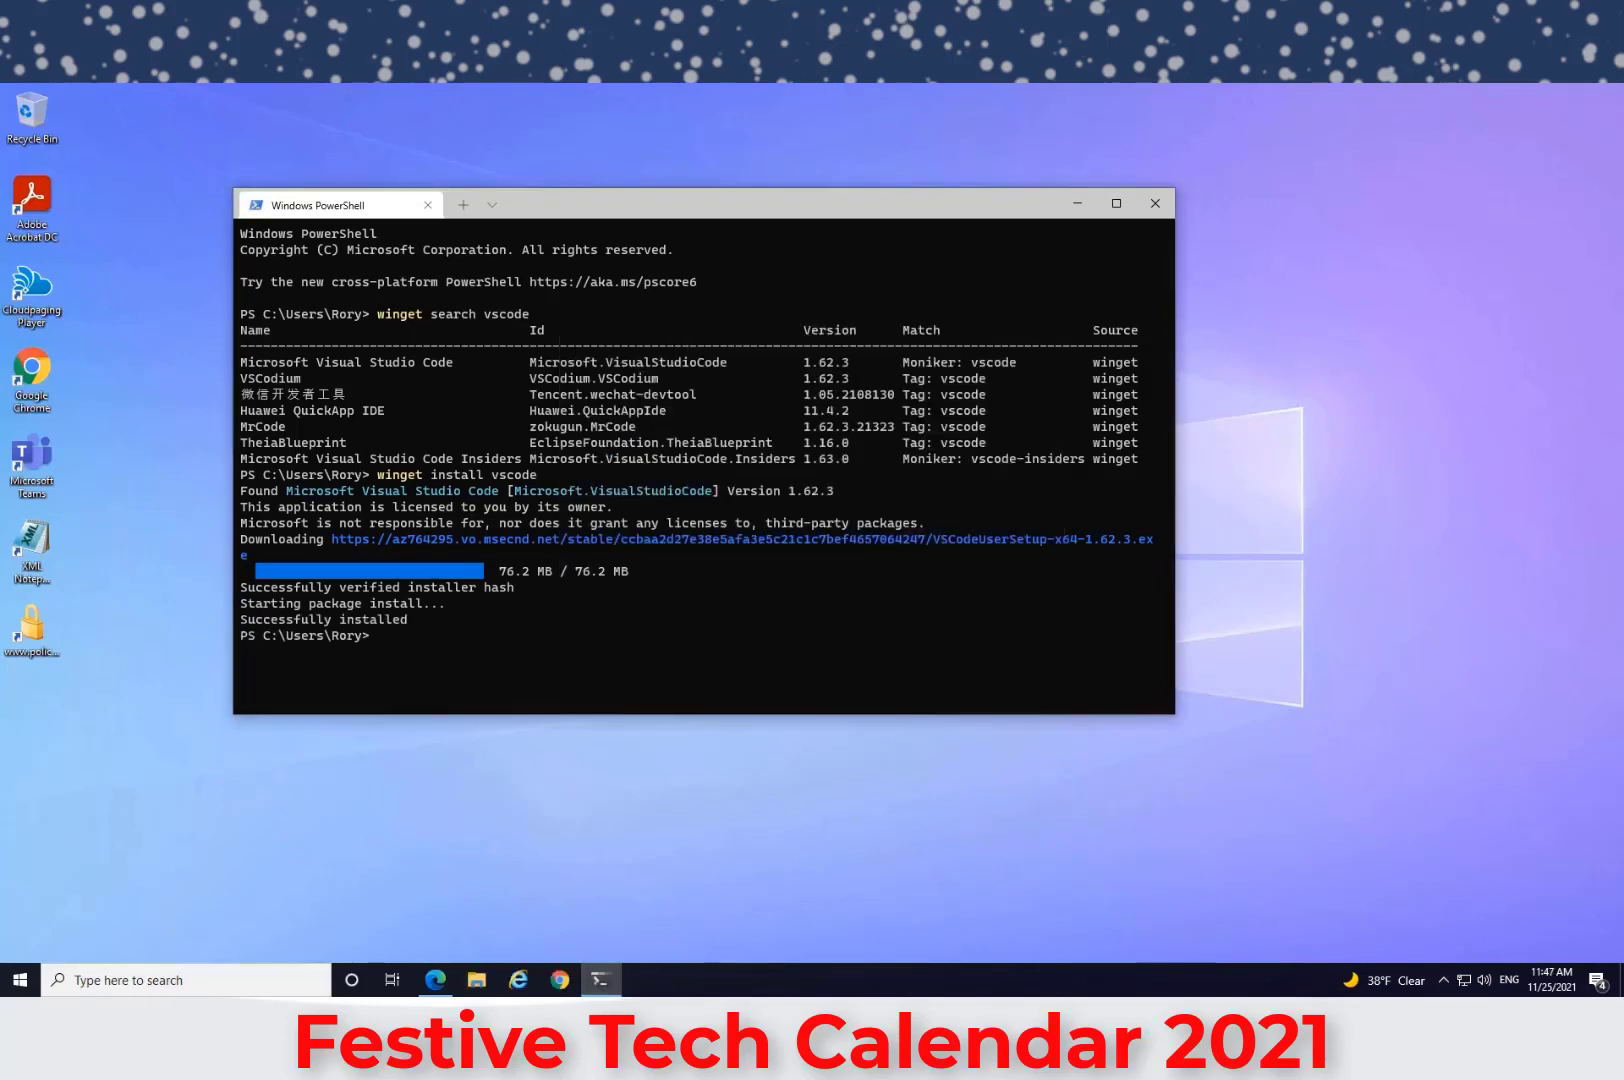
Launch the newly installed Visual Studio Code to check it, and close it again.
left_click(19, 980)
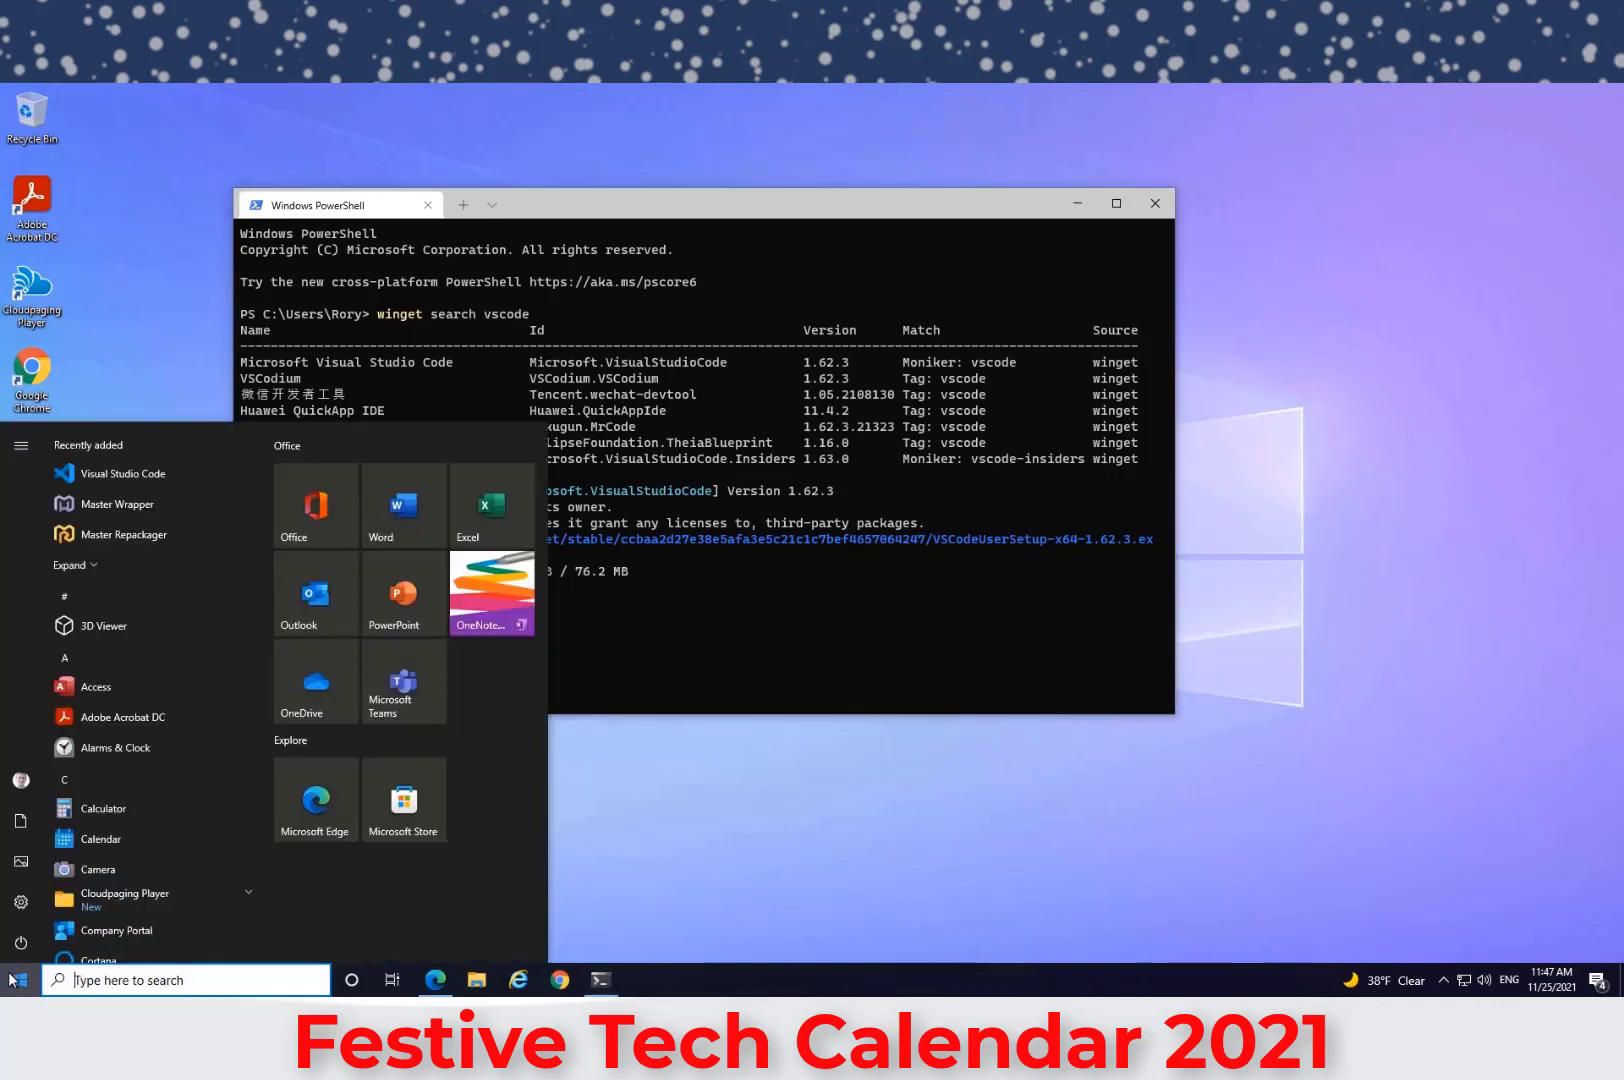
left_click(134, 473)
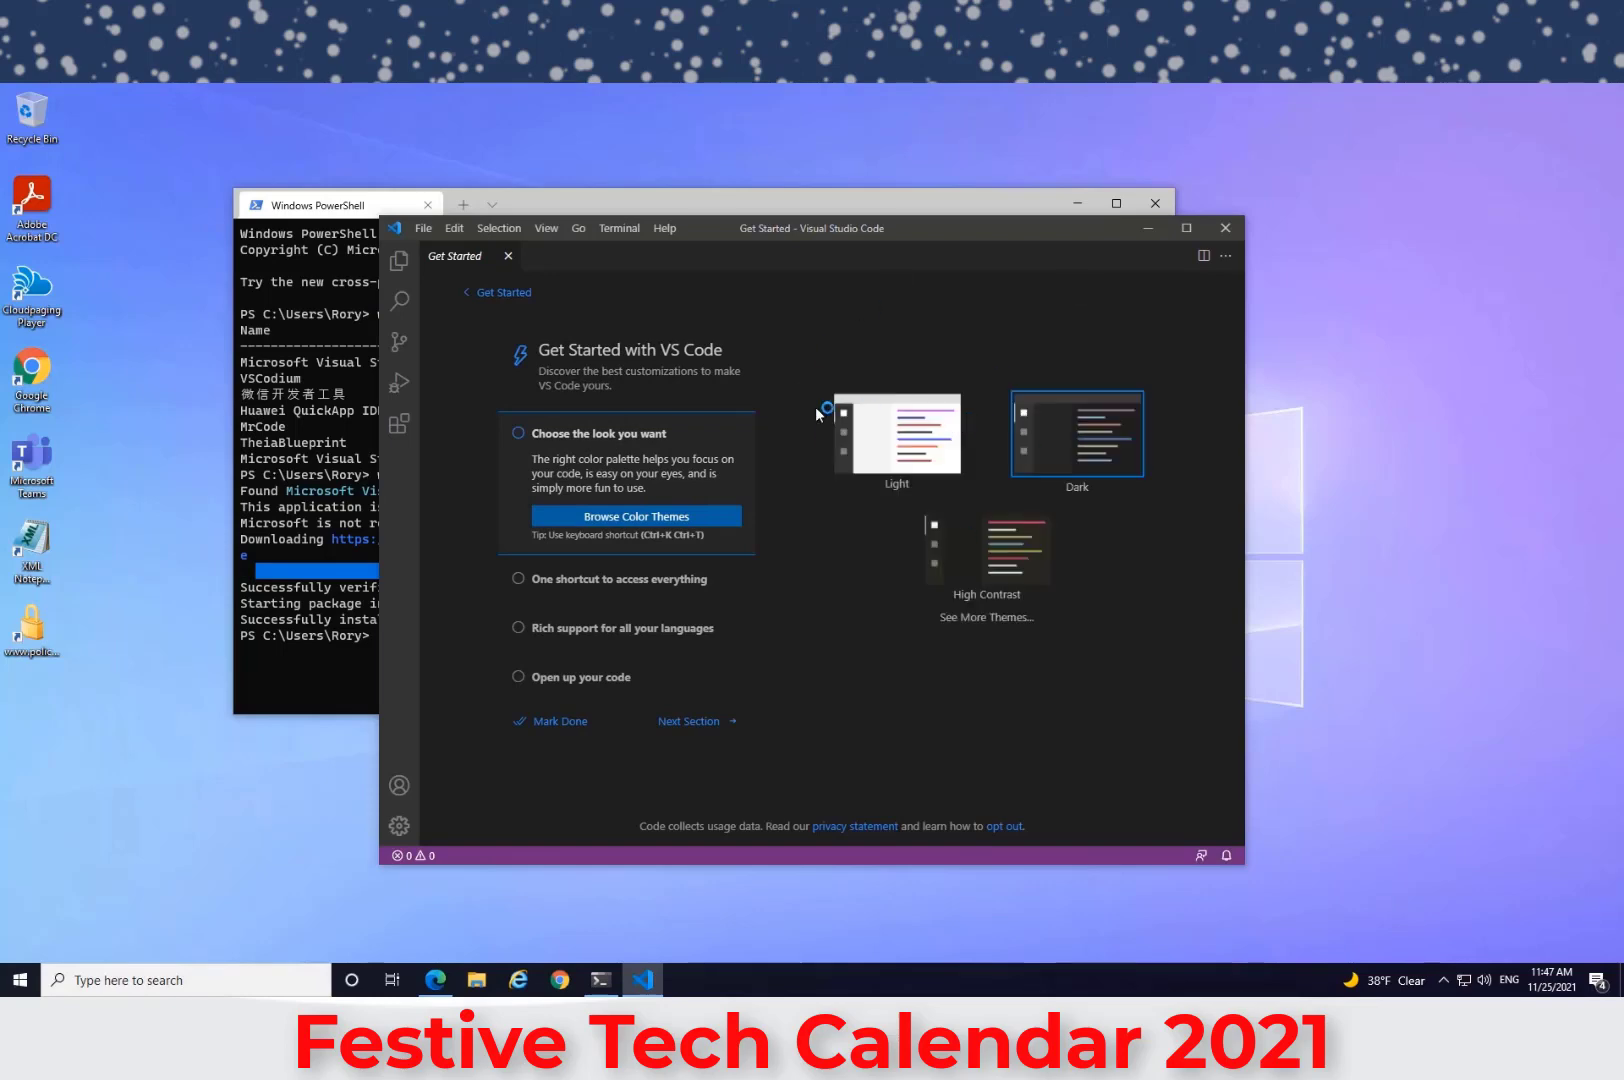
left_click(1228, 229)
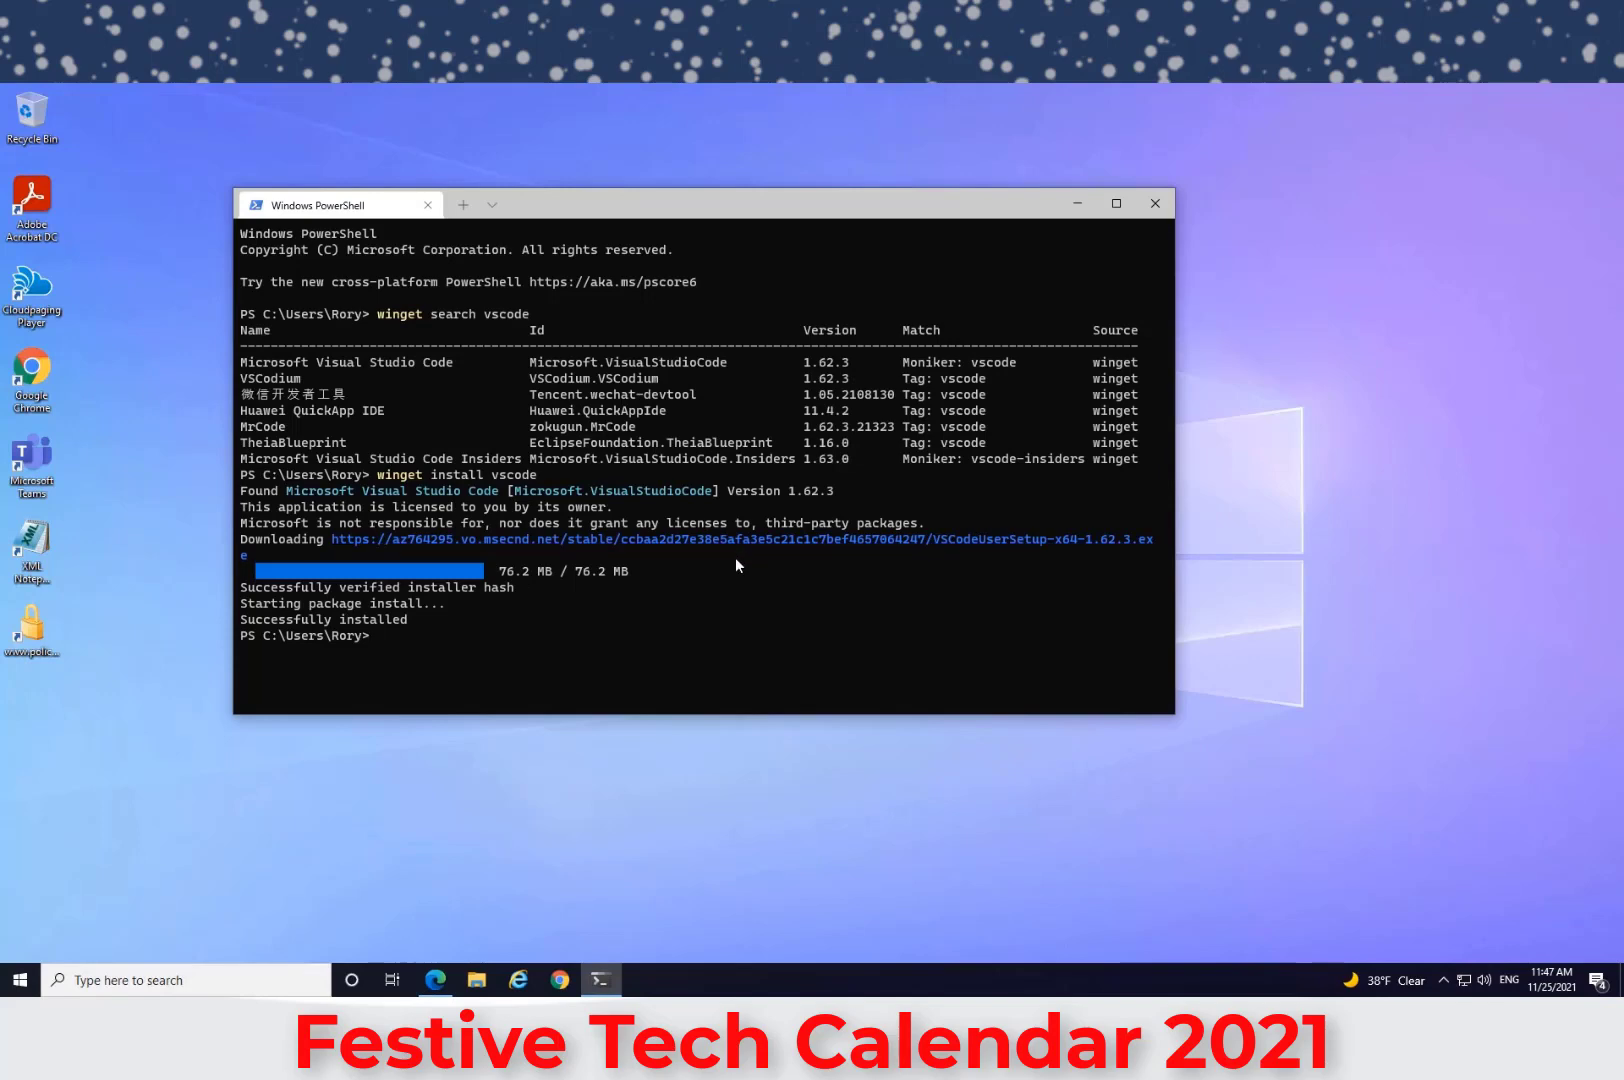
Run the winget upgrade command in PowerShell with the --all option to update every installed package.
type("nget upgrade -all")
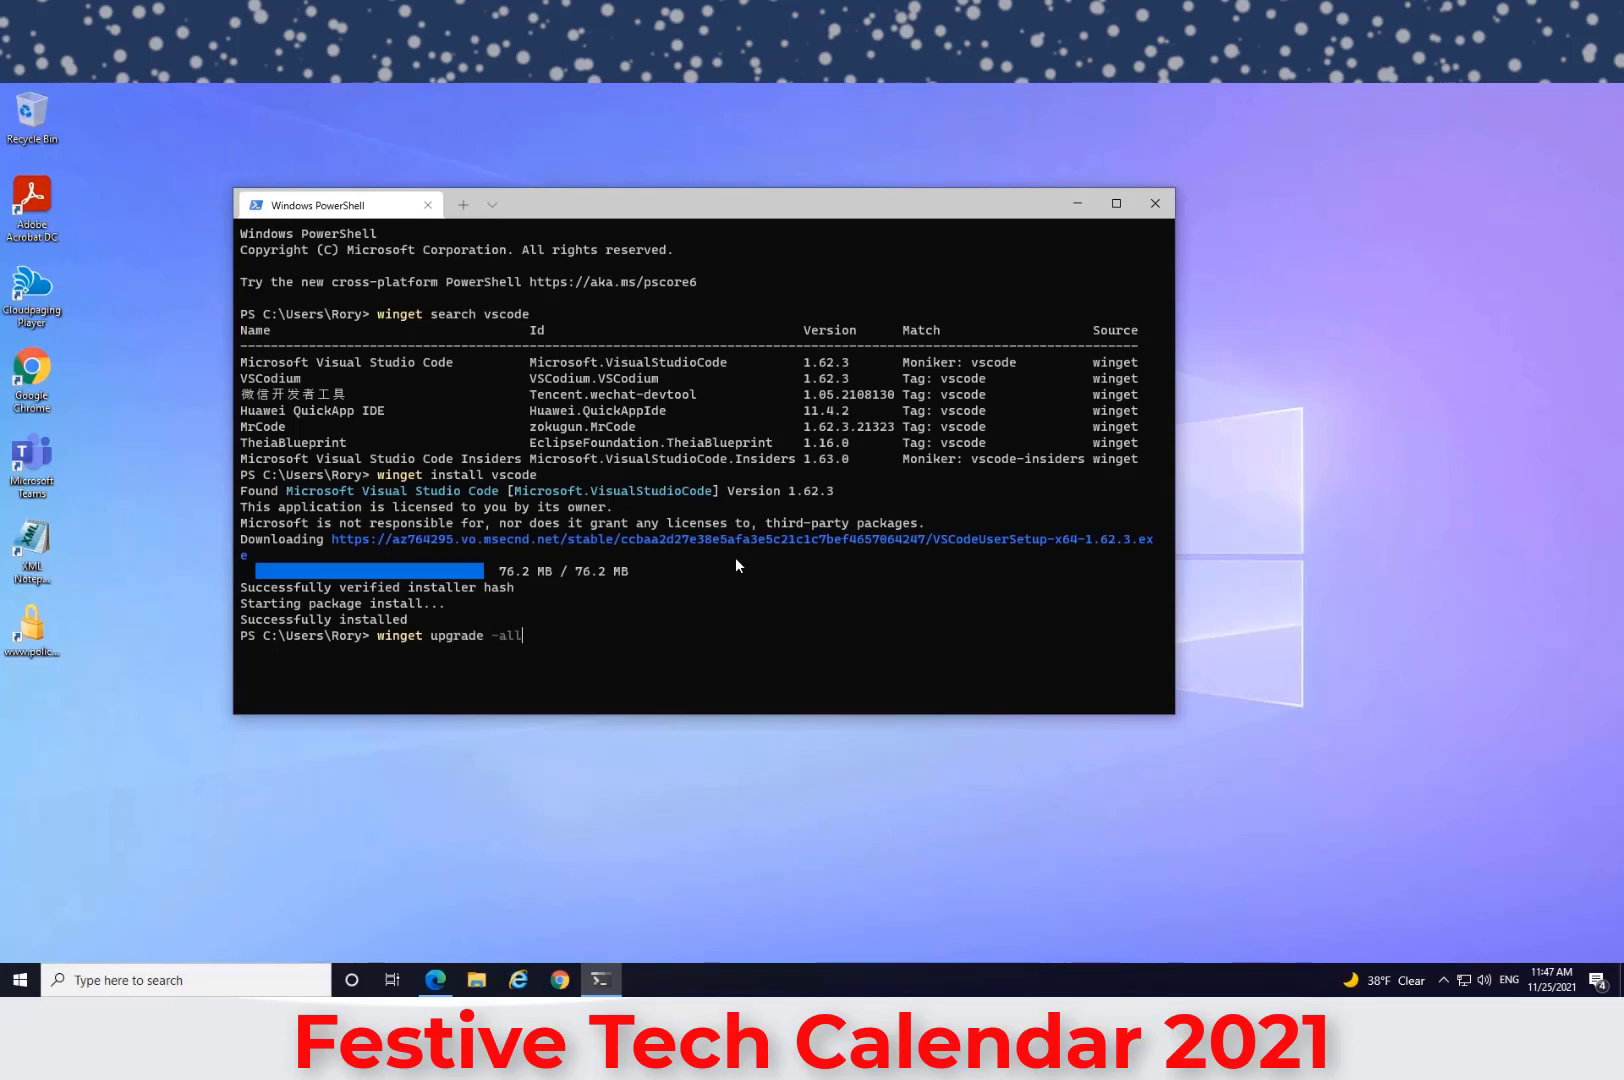
key("Return")
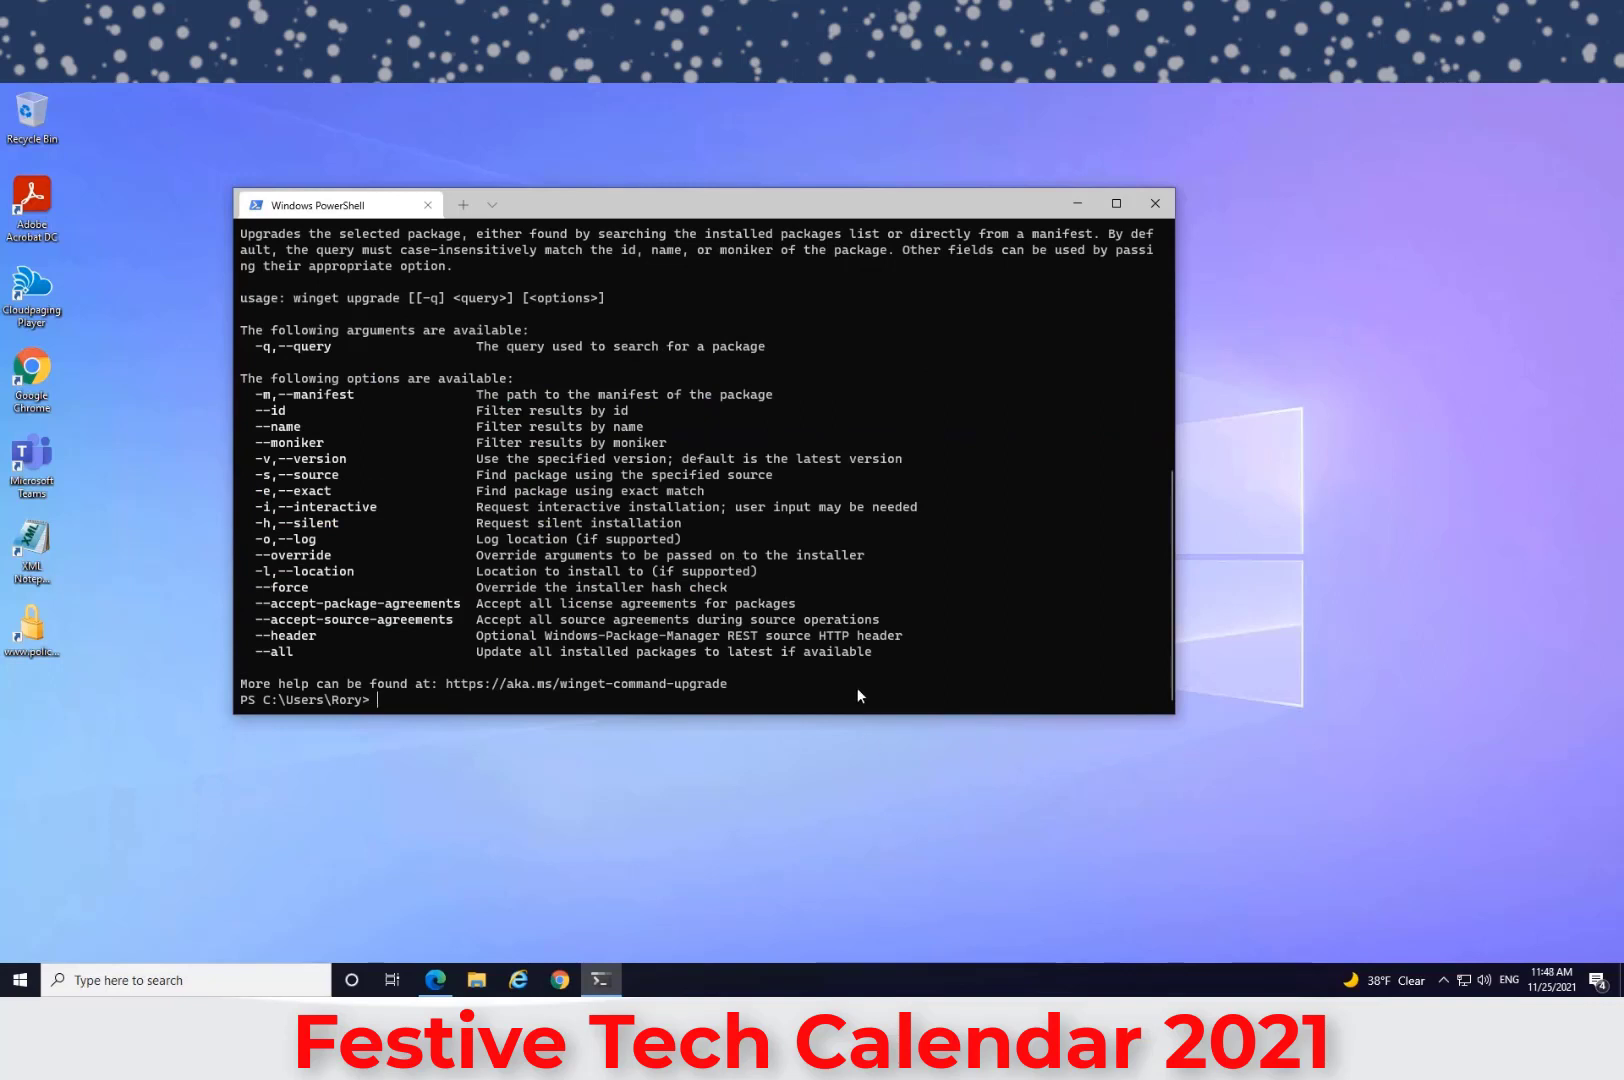
key("Up")
key("Return")
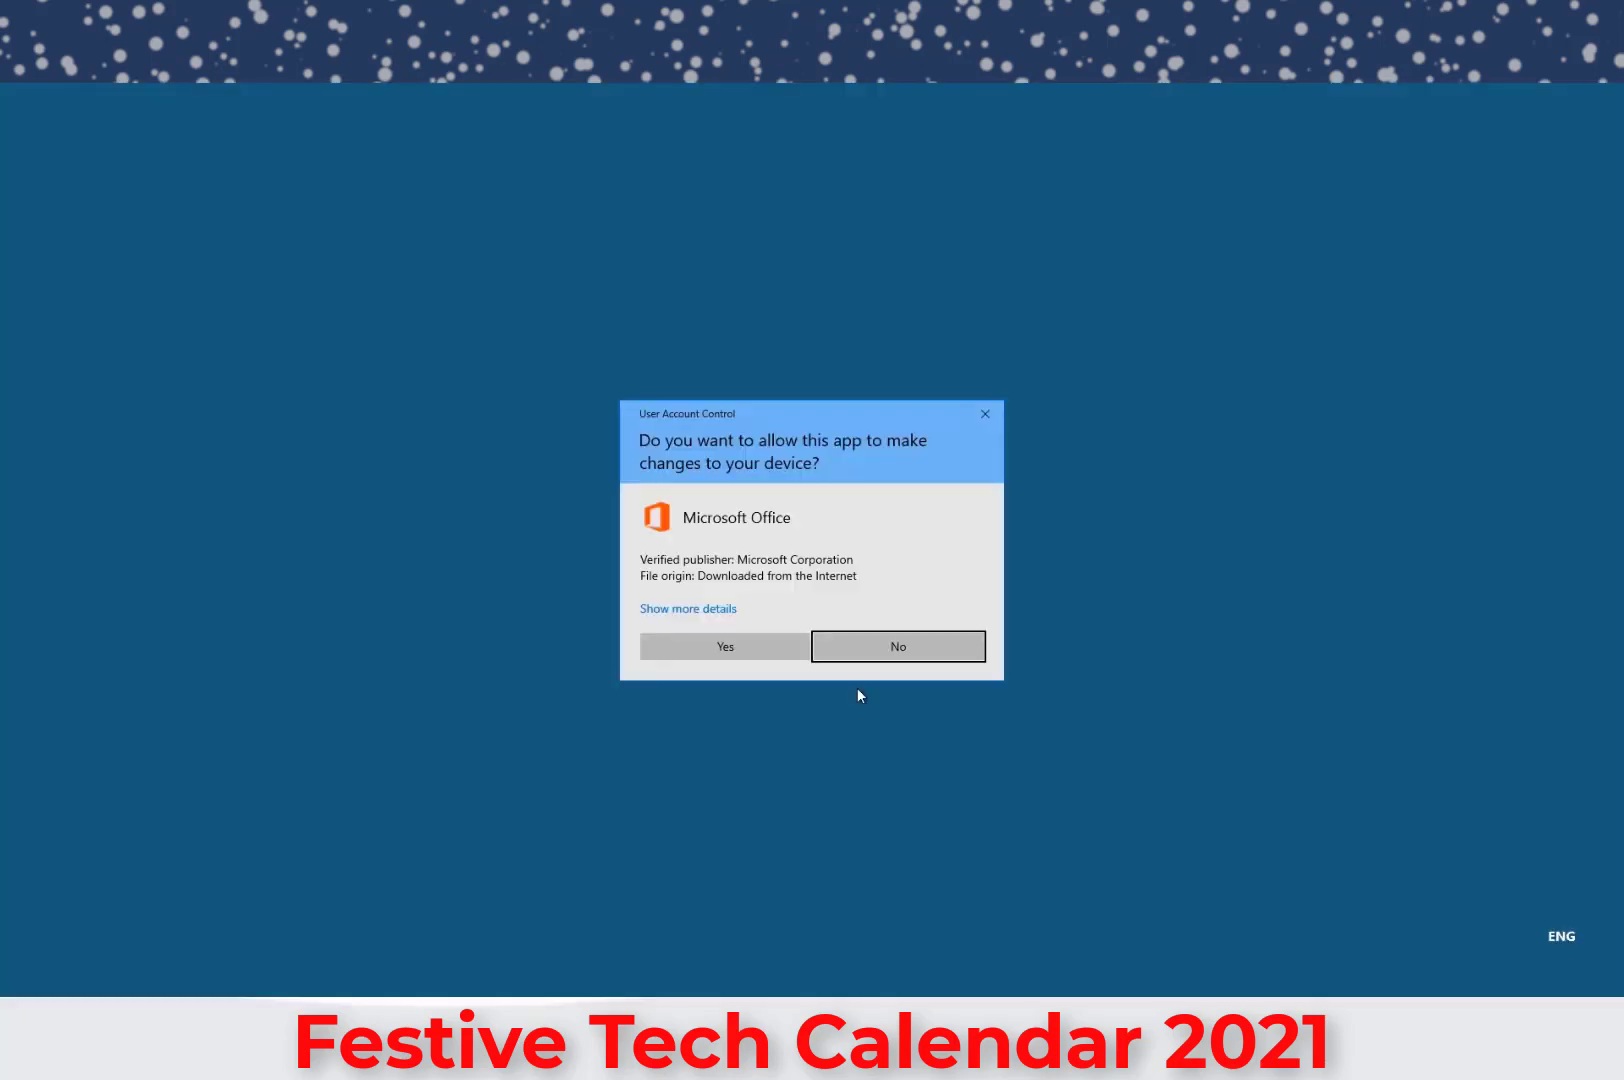
Allow the Microsoft Office and Master Packager installers to make changes to the device, and close the terminal once the upgrades finish.
key("Left")
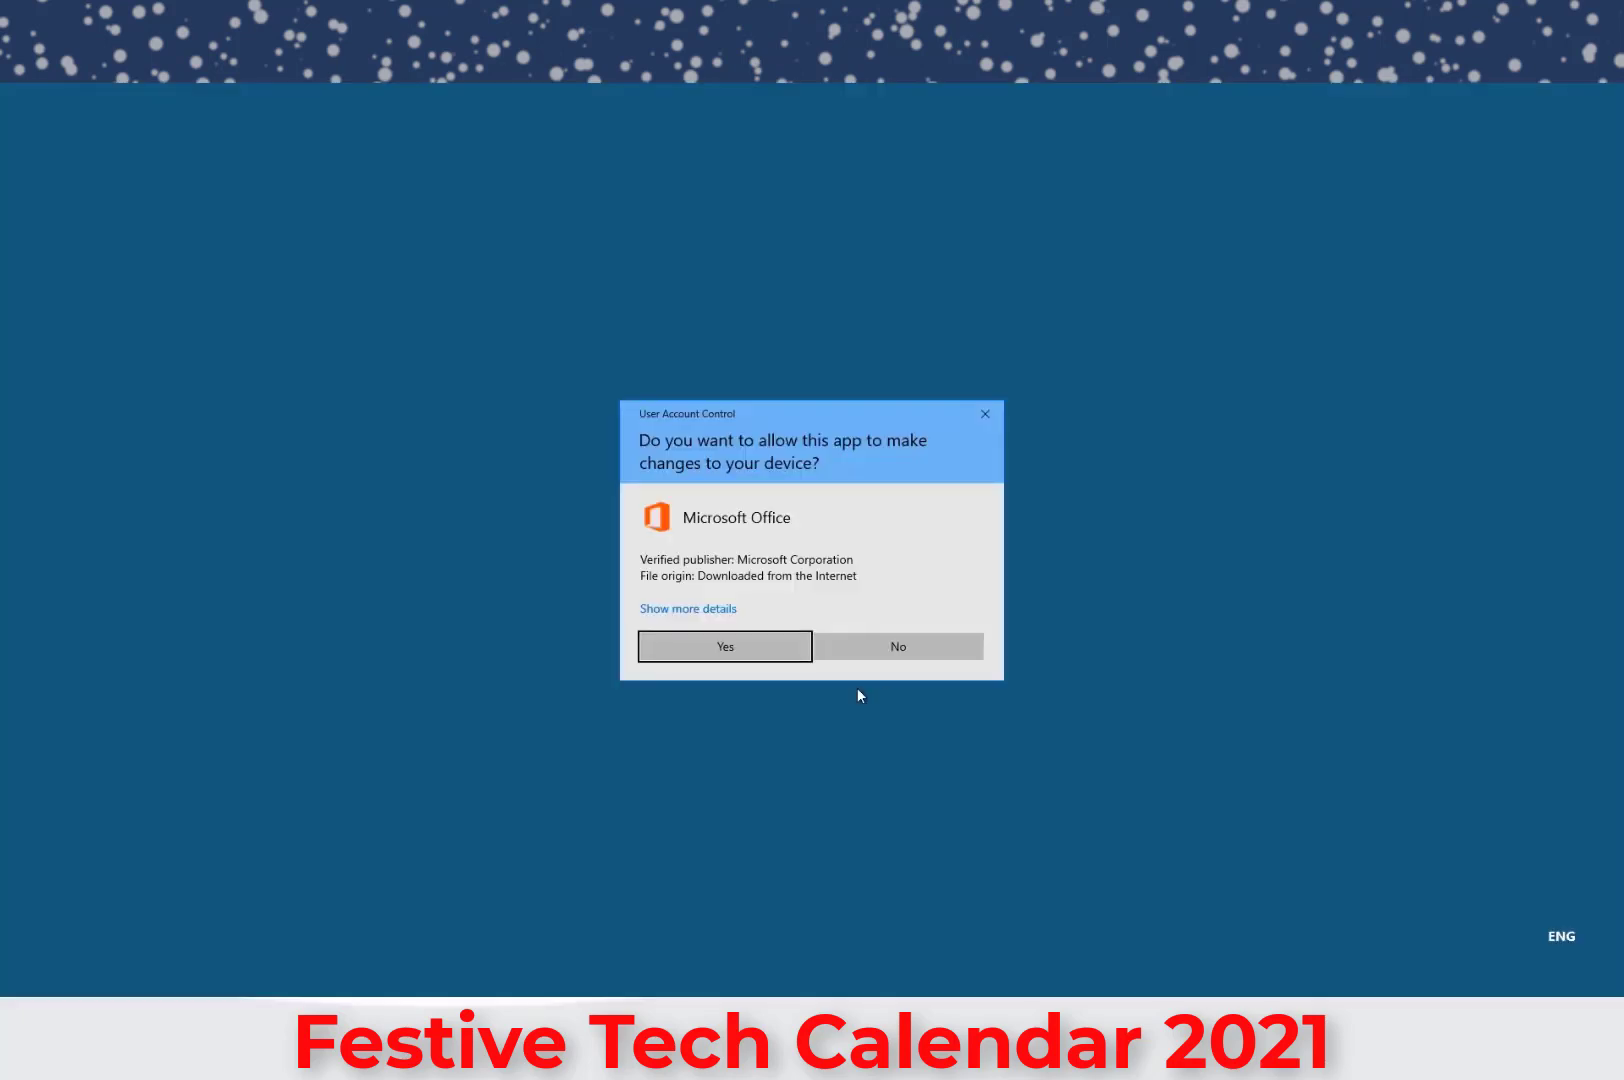
key("Return")
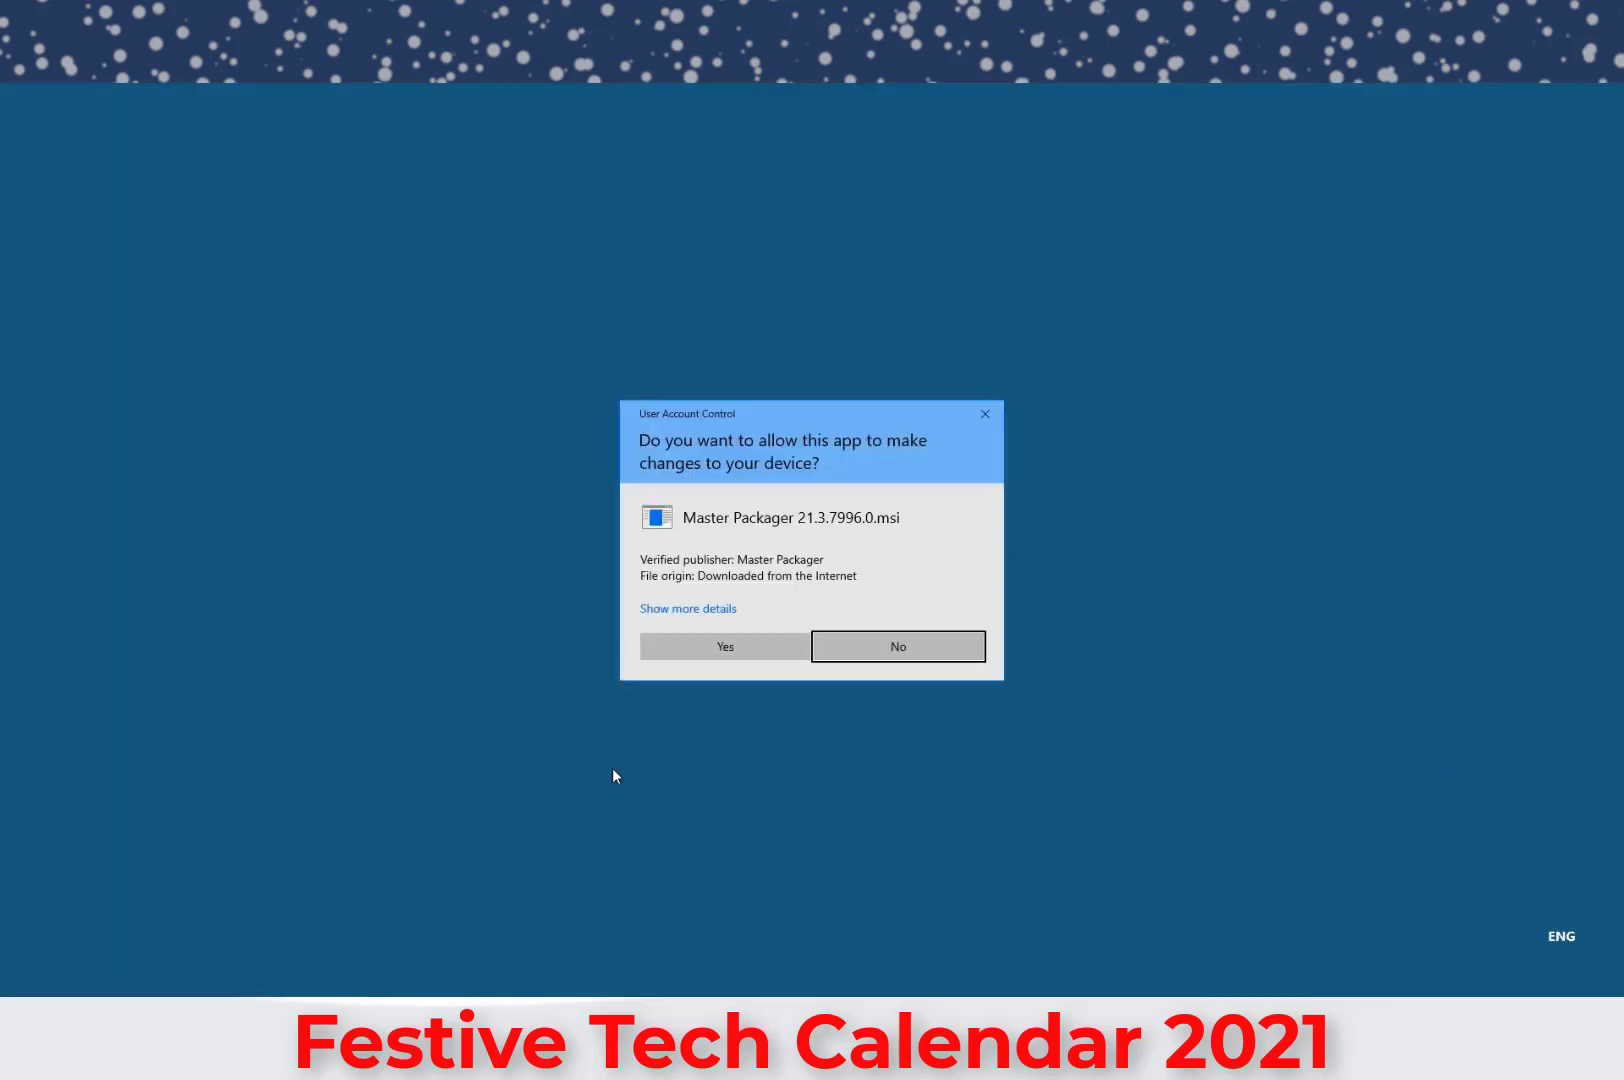
left_click(755, 655)
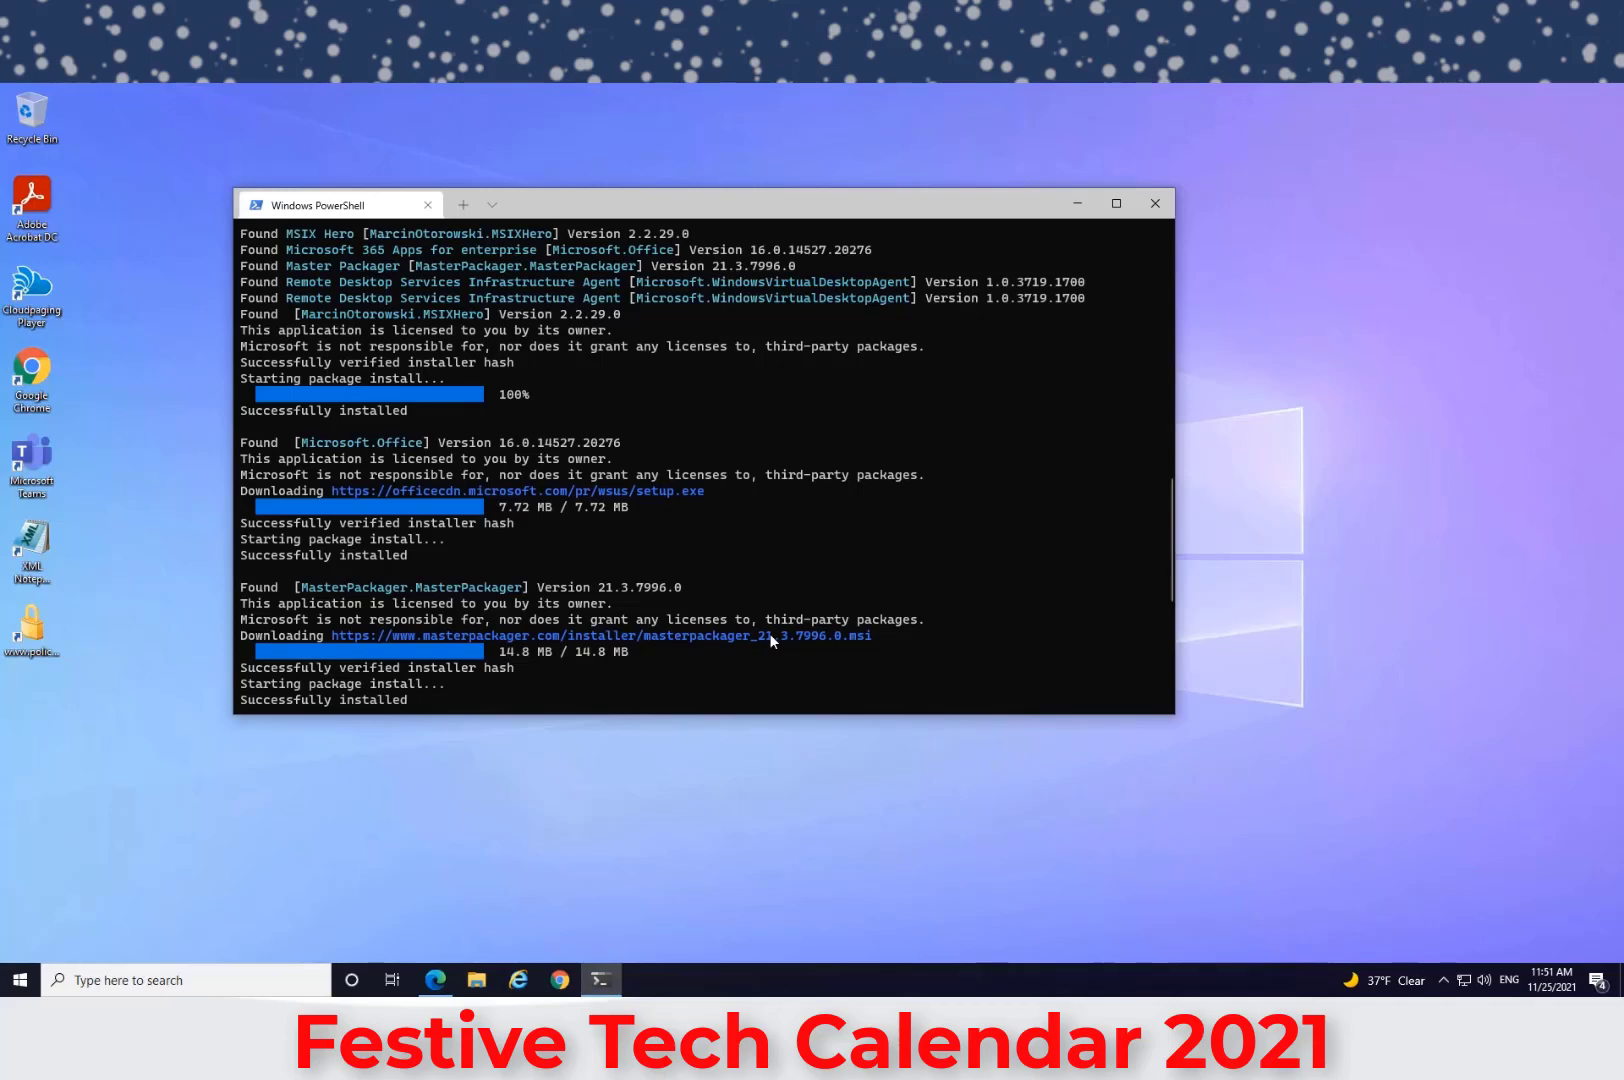
left_click(1157, 206)
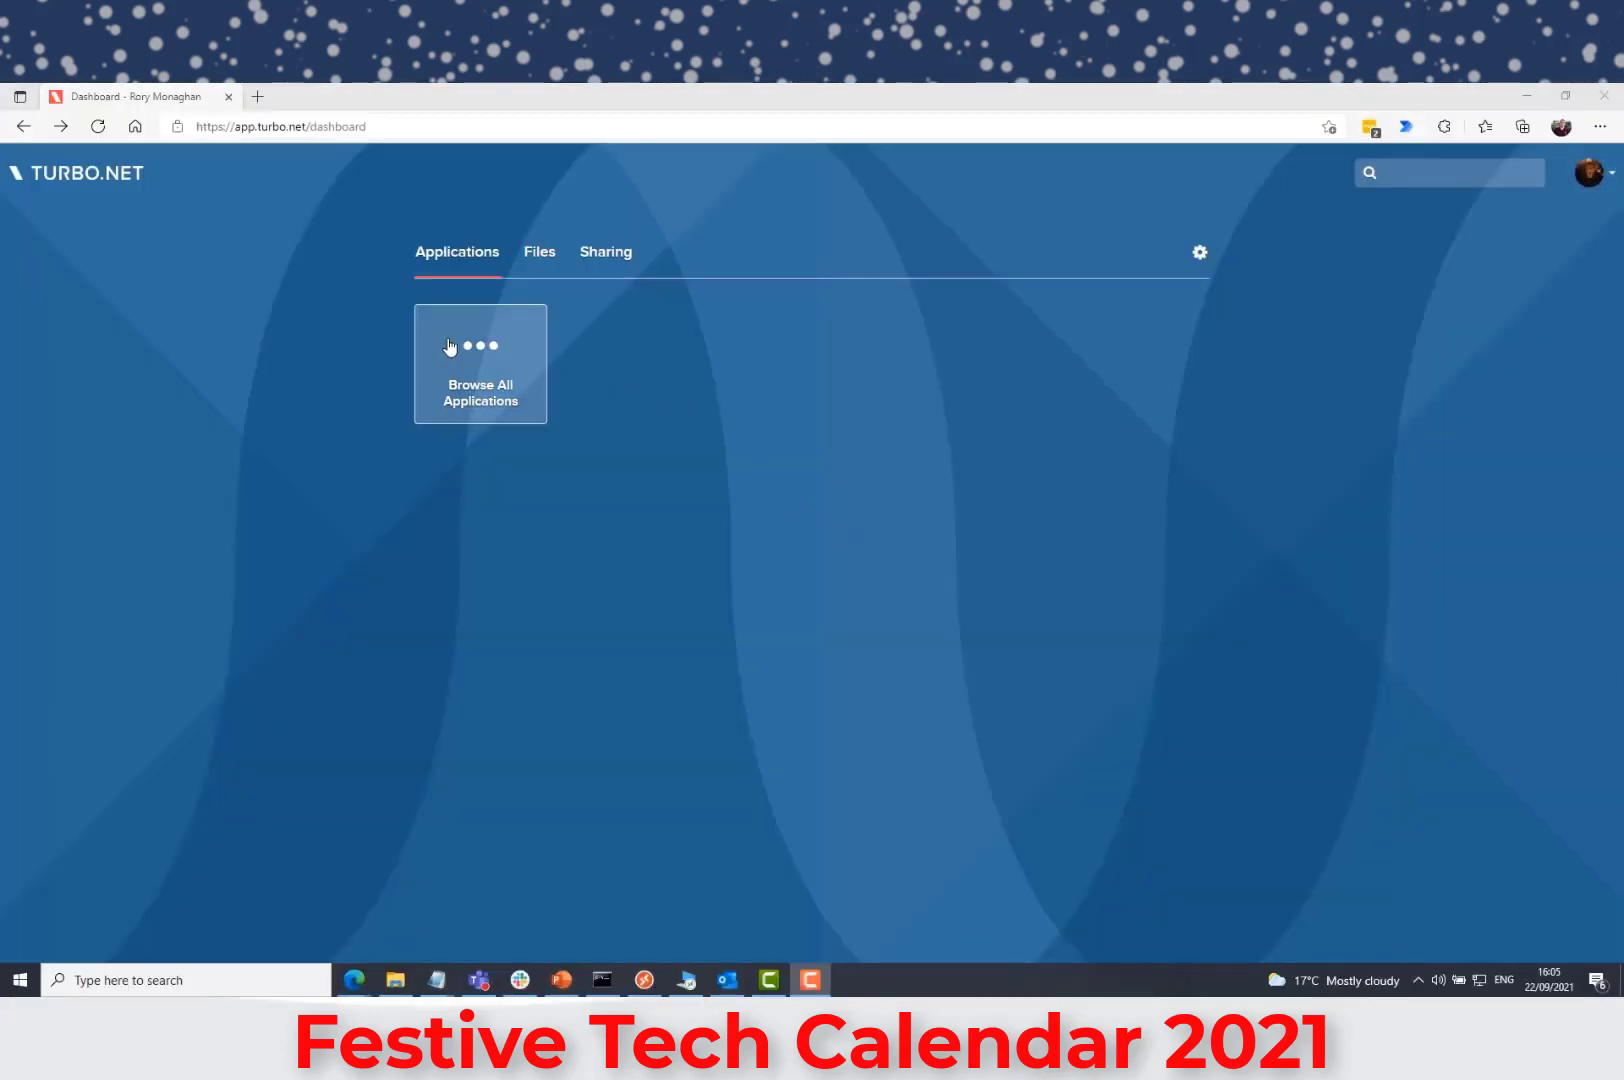
In the Turbo.net dashboard, add FreeMind from the Productivity applications to the Personal Dashboard workspace and return to the dashboard.
left_click(450, 346)
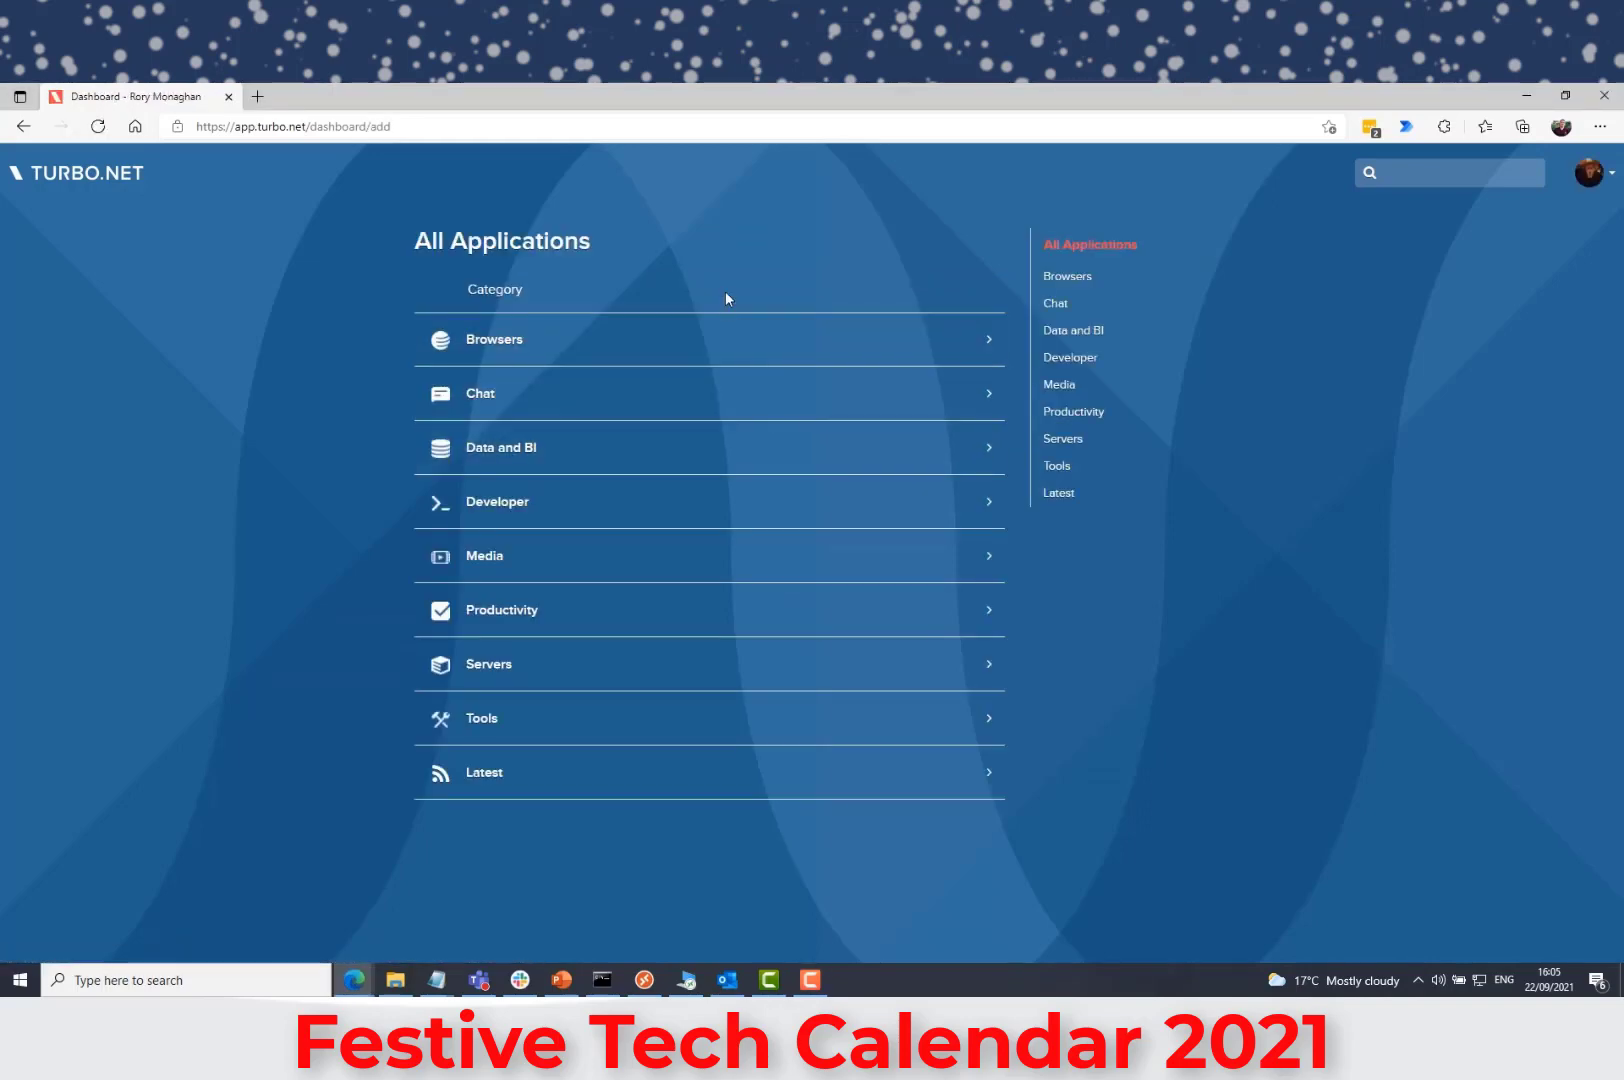
left_click(917, 630)
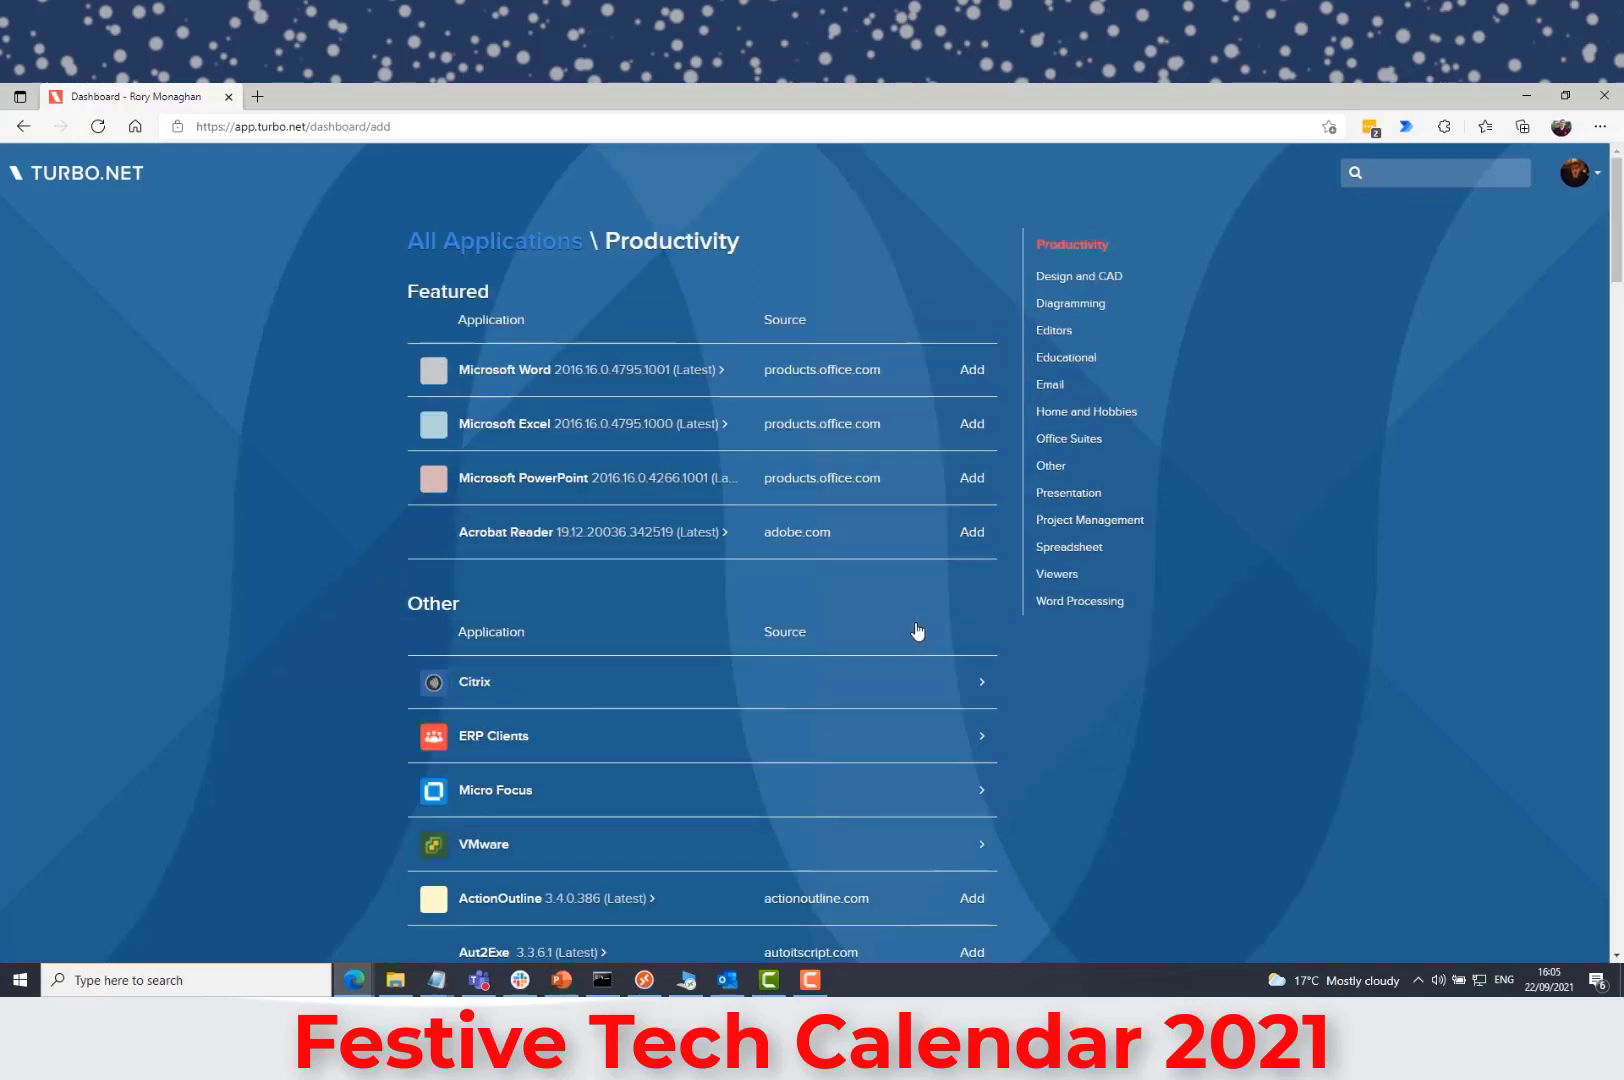
scroll(785, 515, "down", 5)
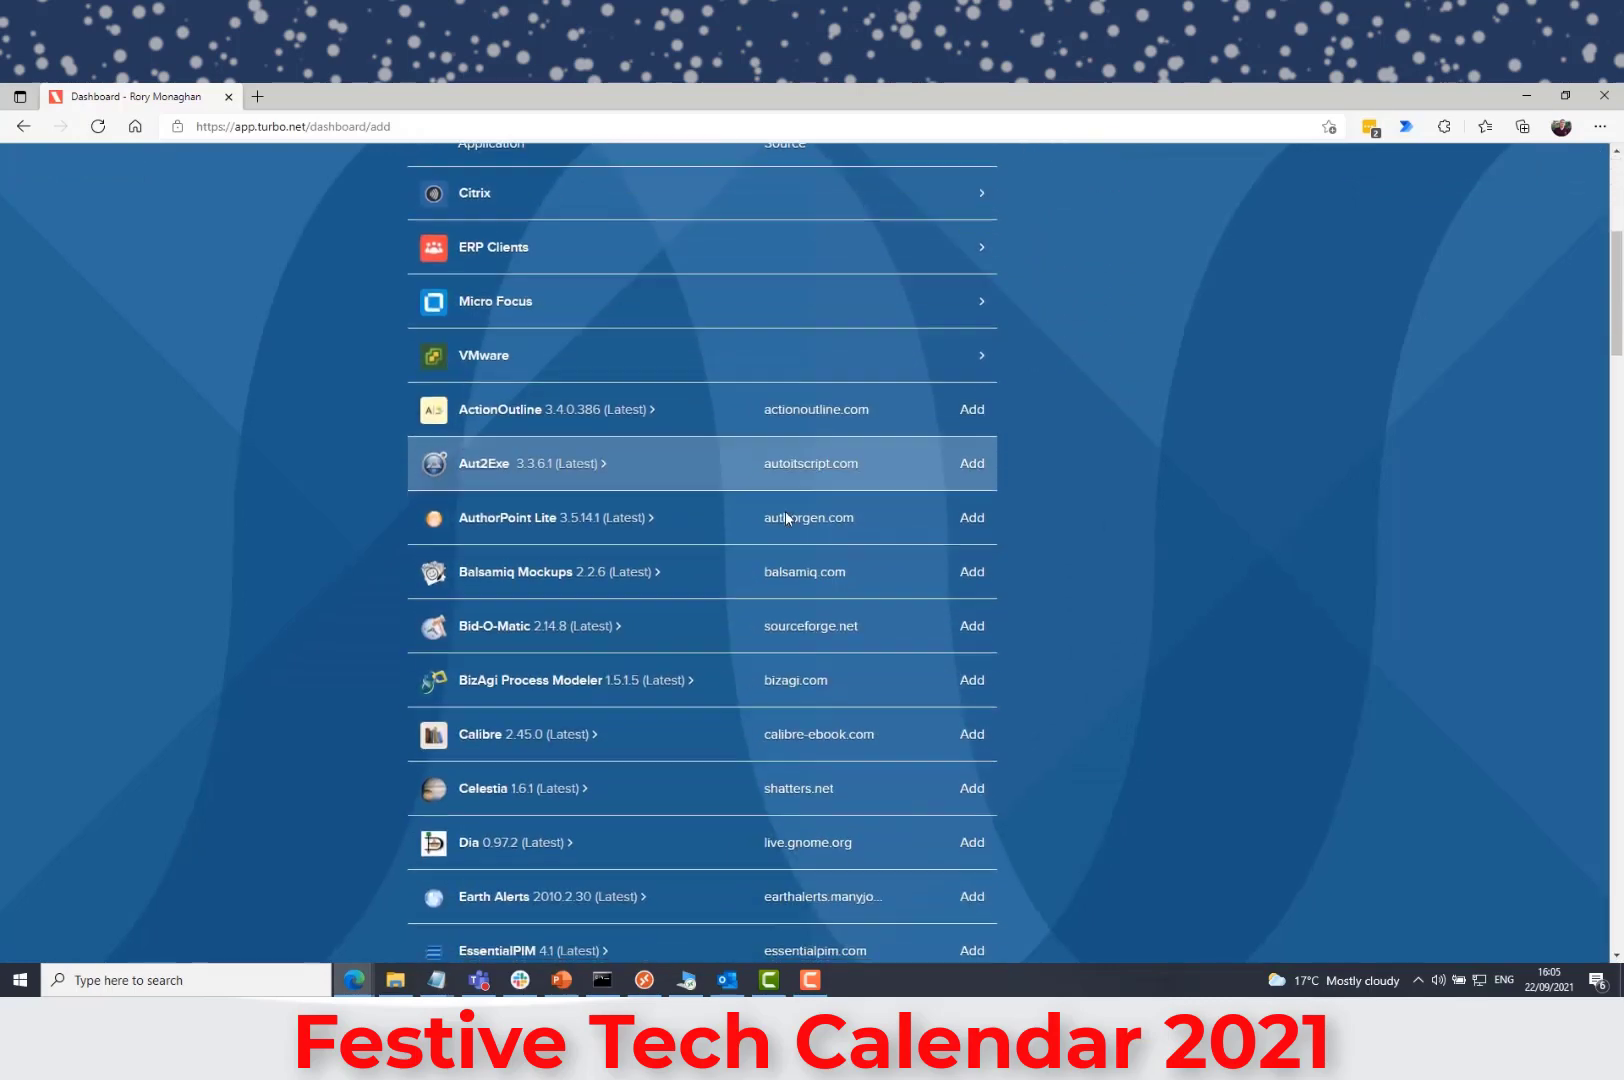
scroll(785, 515, "down", 7)
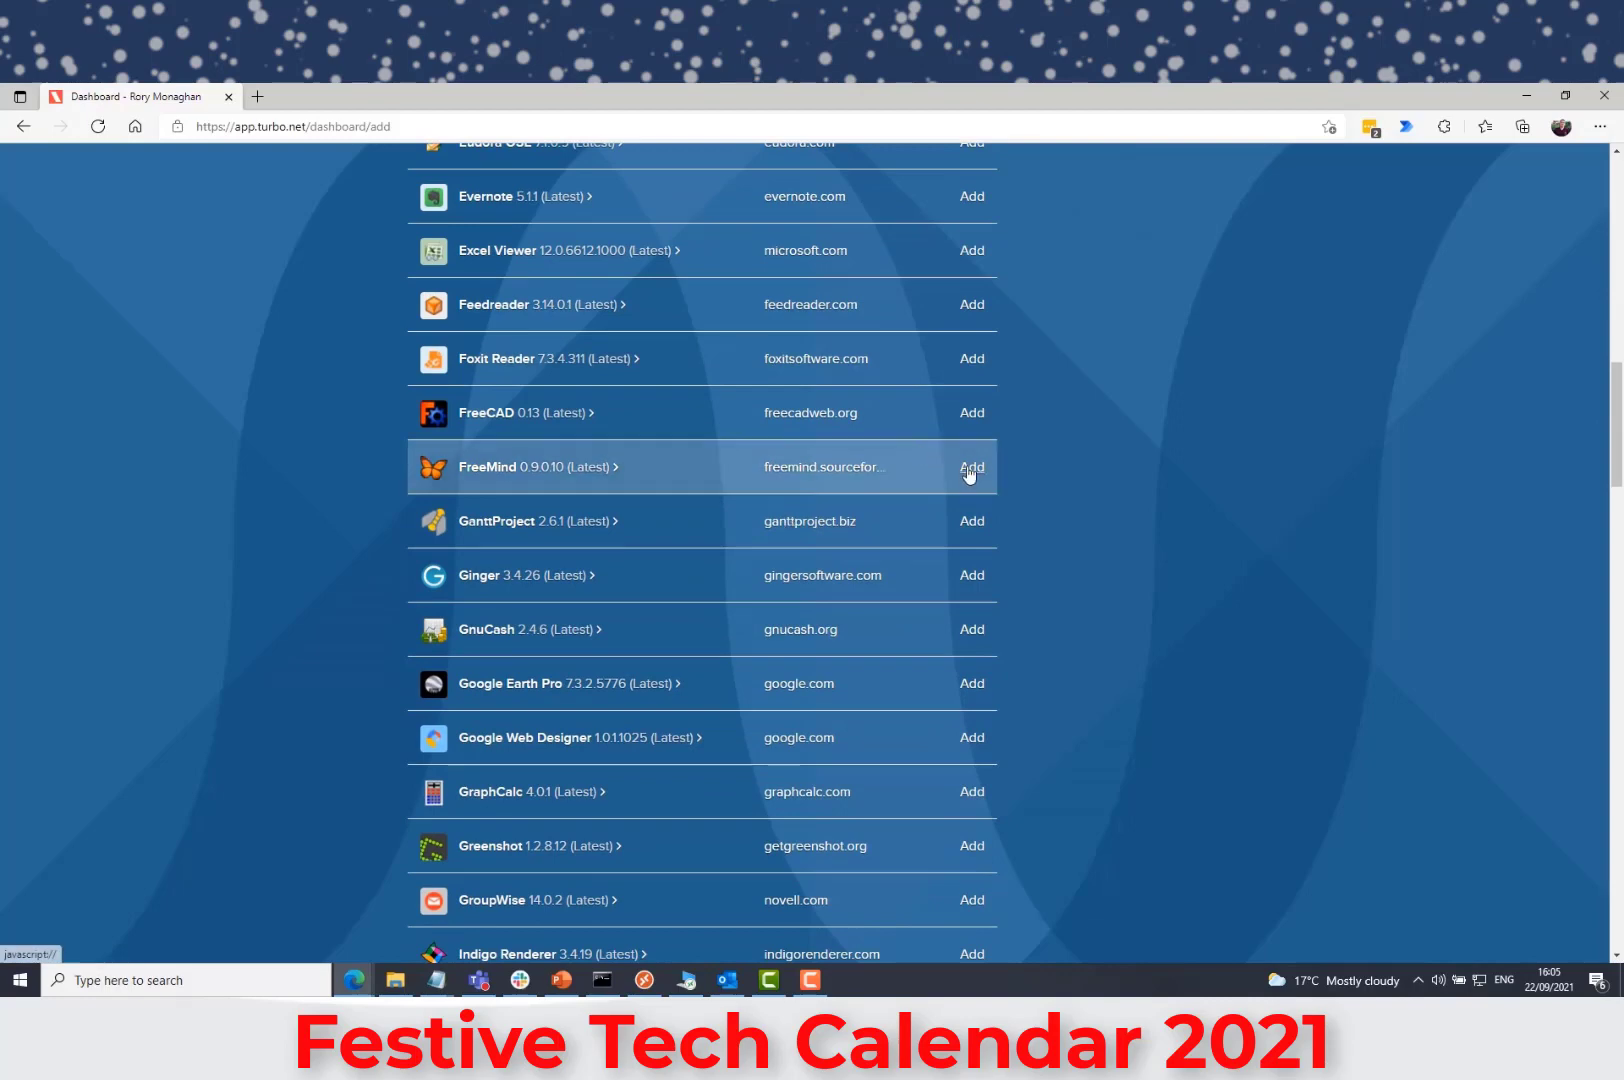
left_click(970, 470)
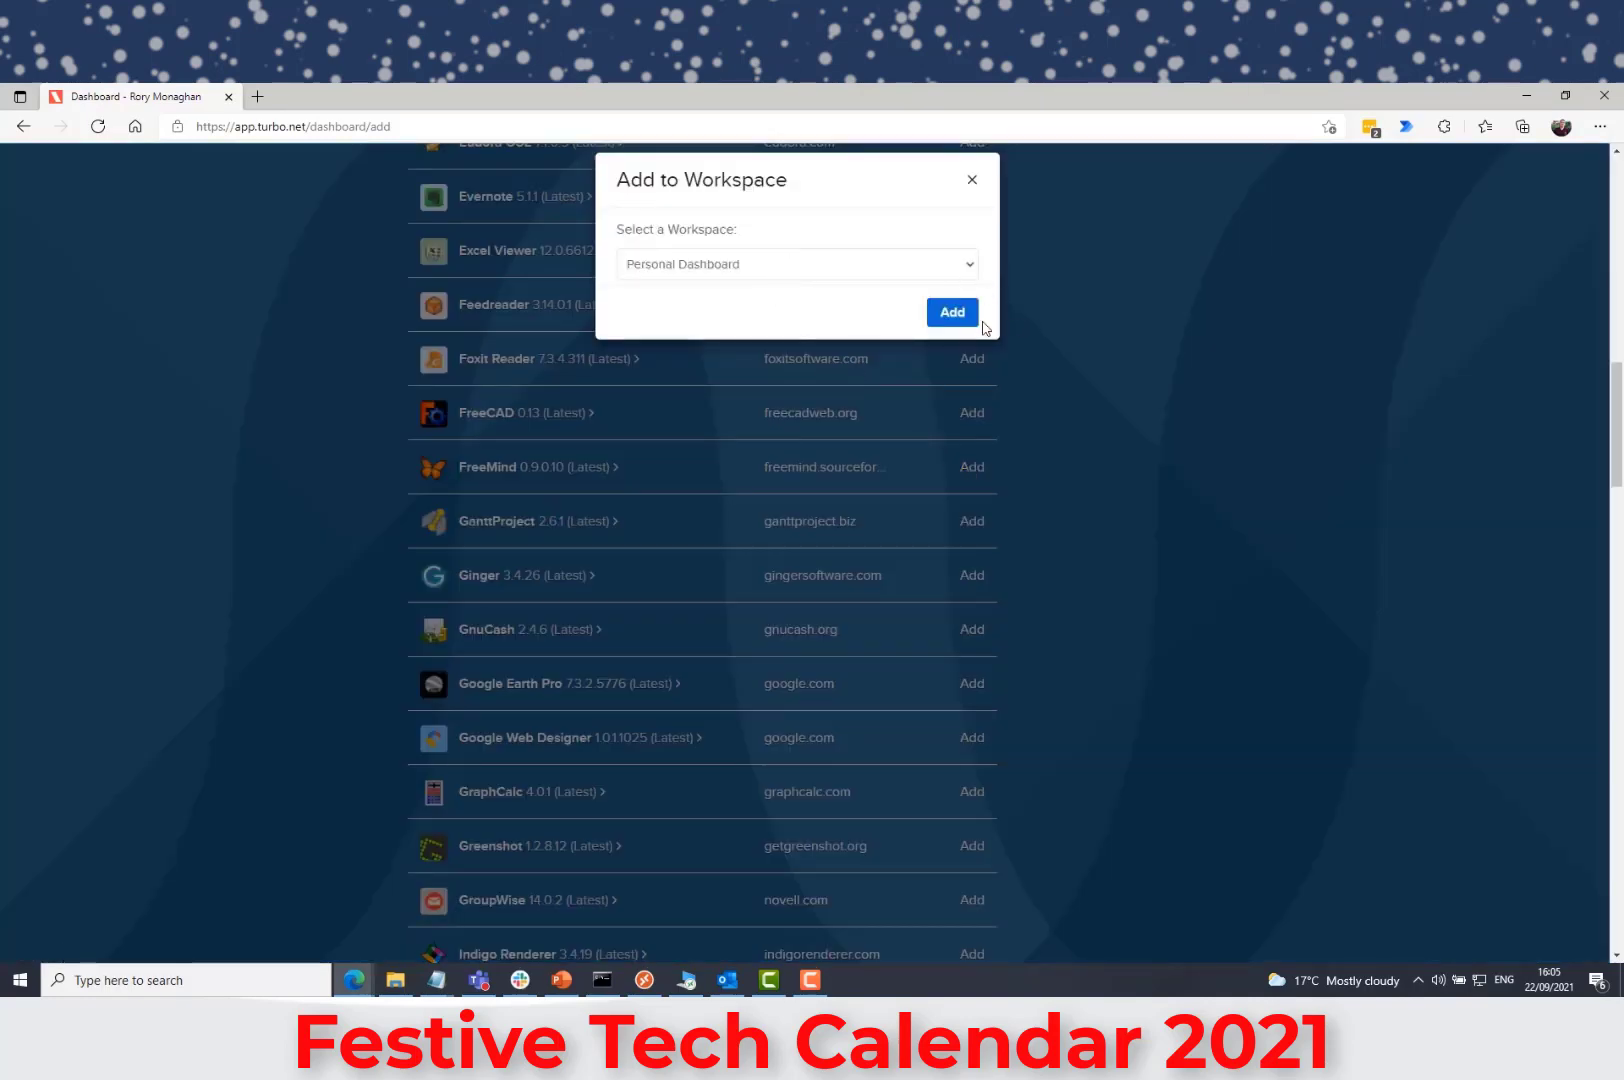
left_click(968, 315)
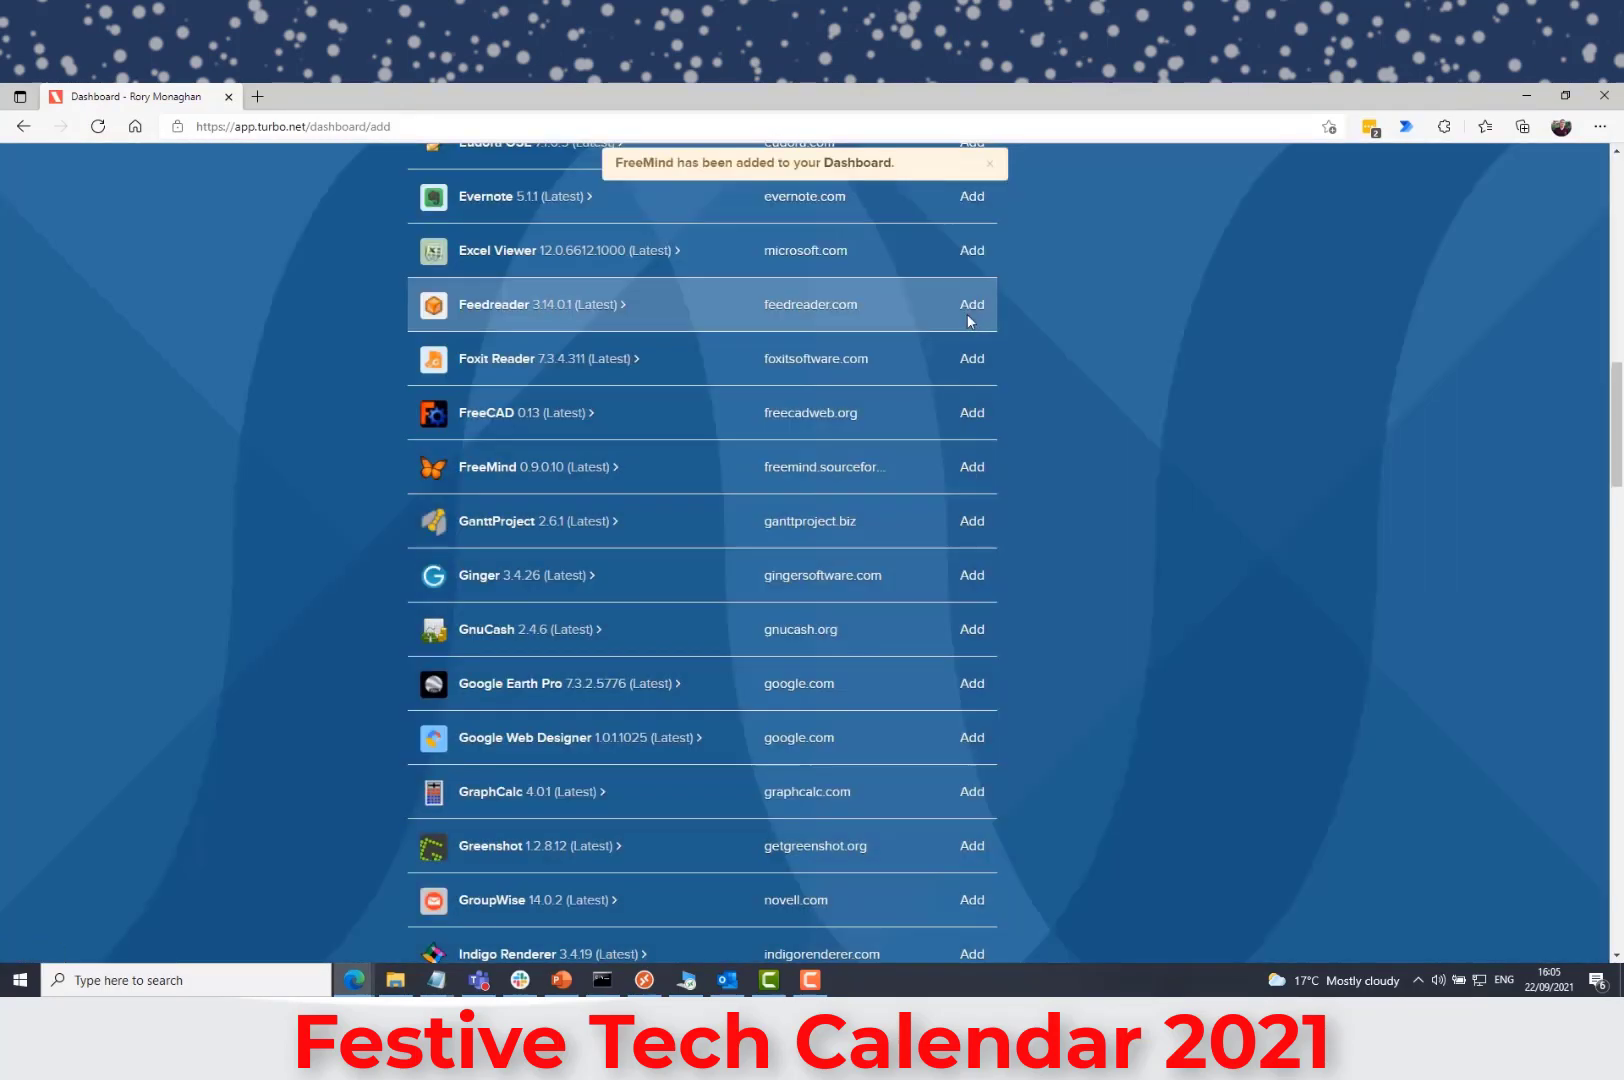
left_click(858, 163)
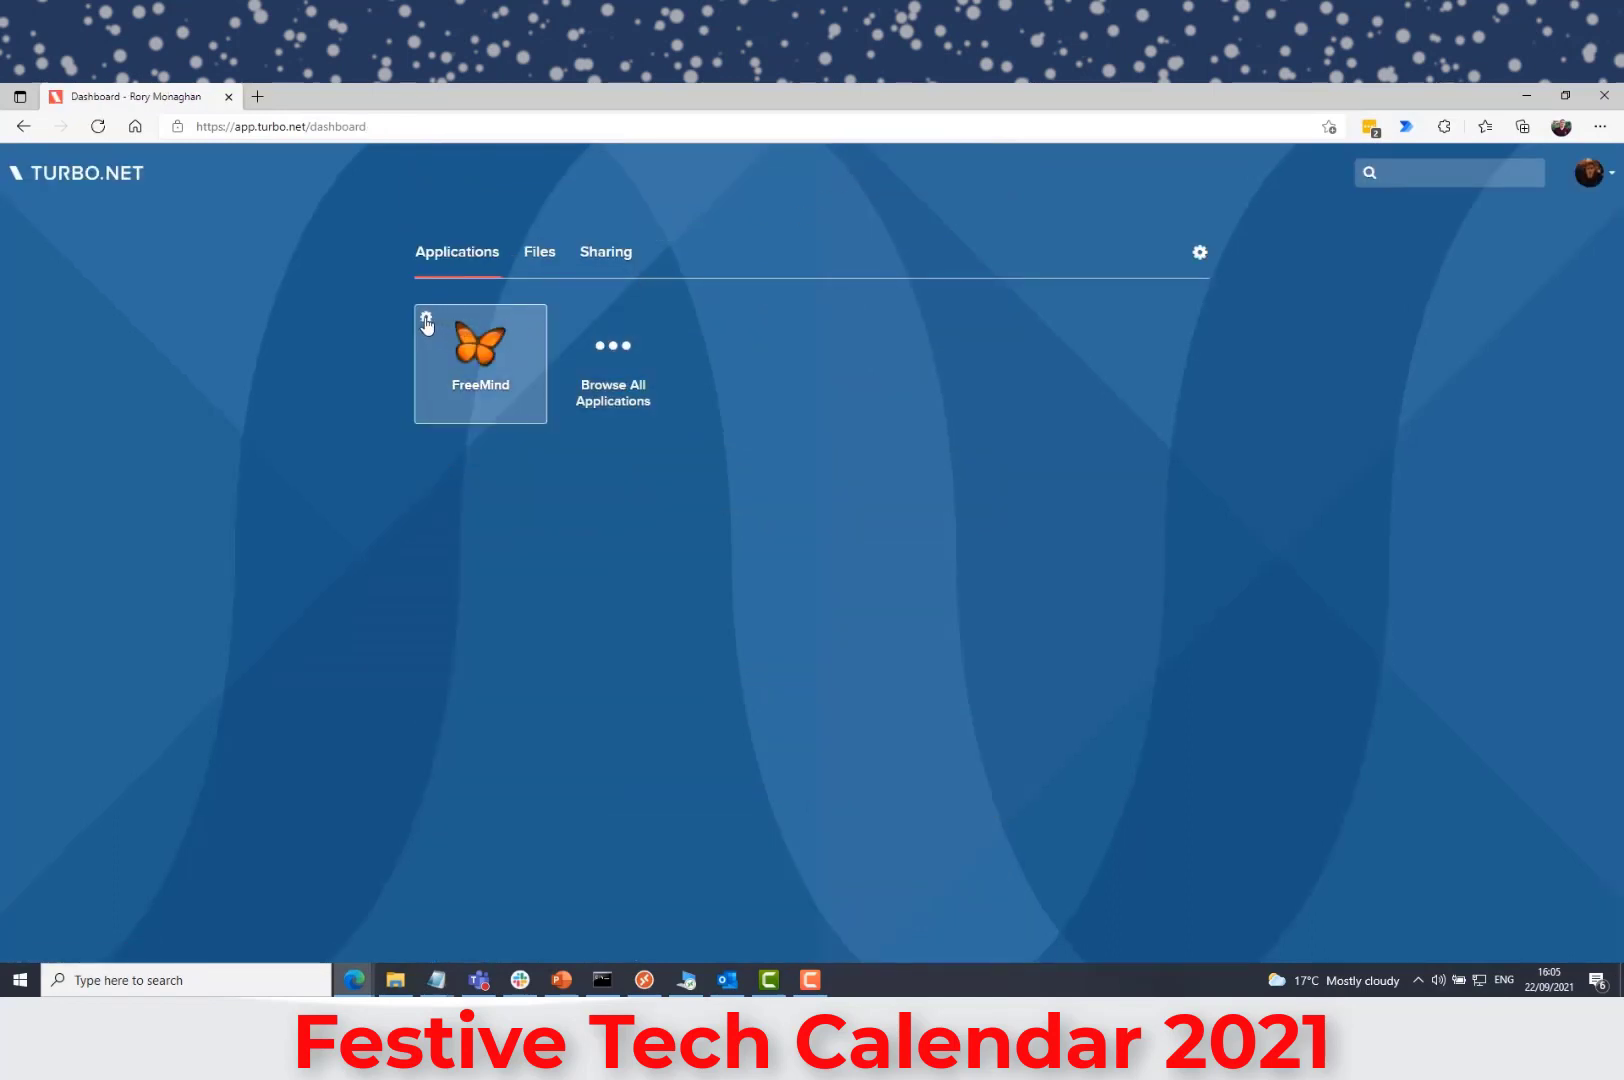
Open FreeMind's settings and examine the available file isolation options, leaving Full selected.
left_click(426, 320)
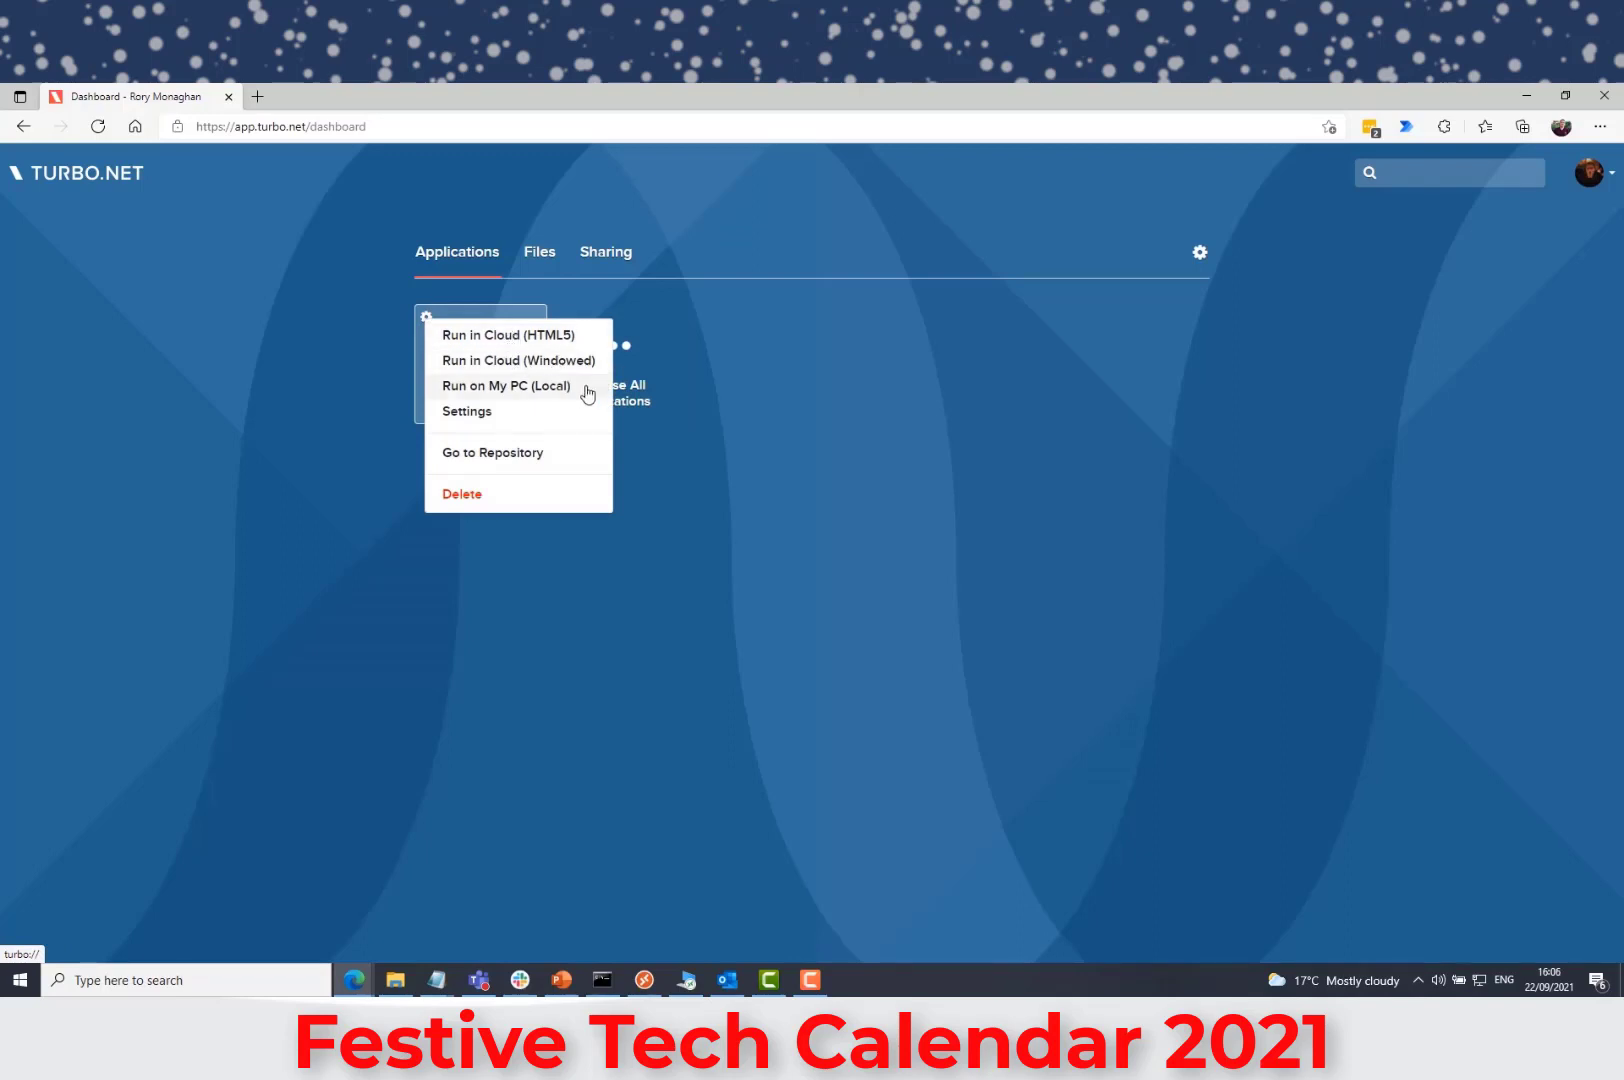
left_click(548, 412)
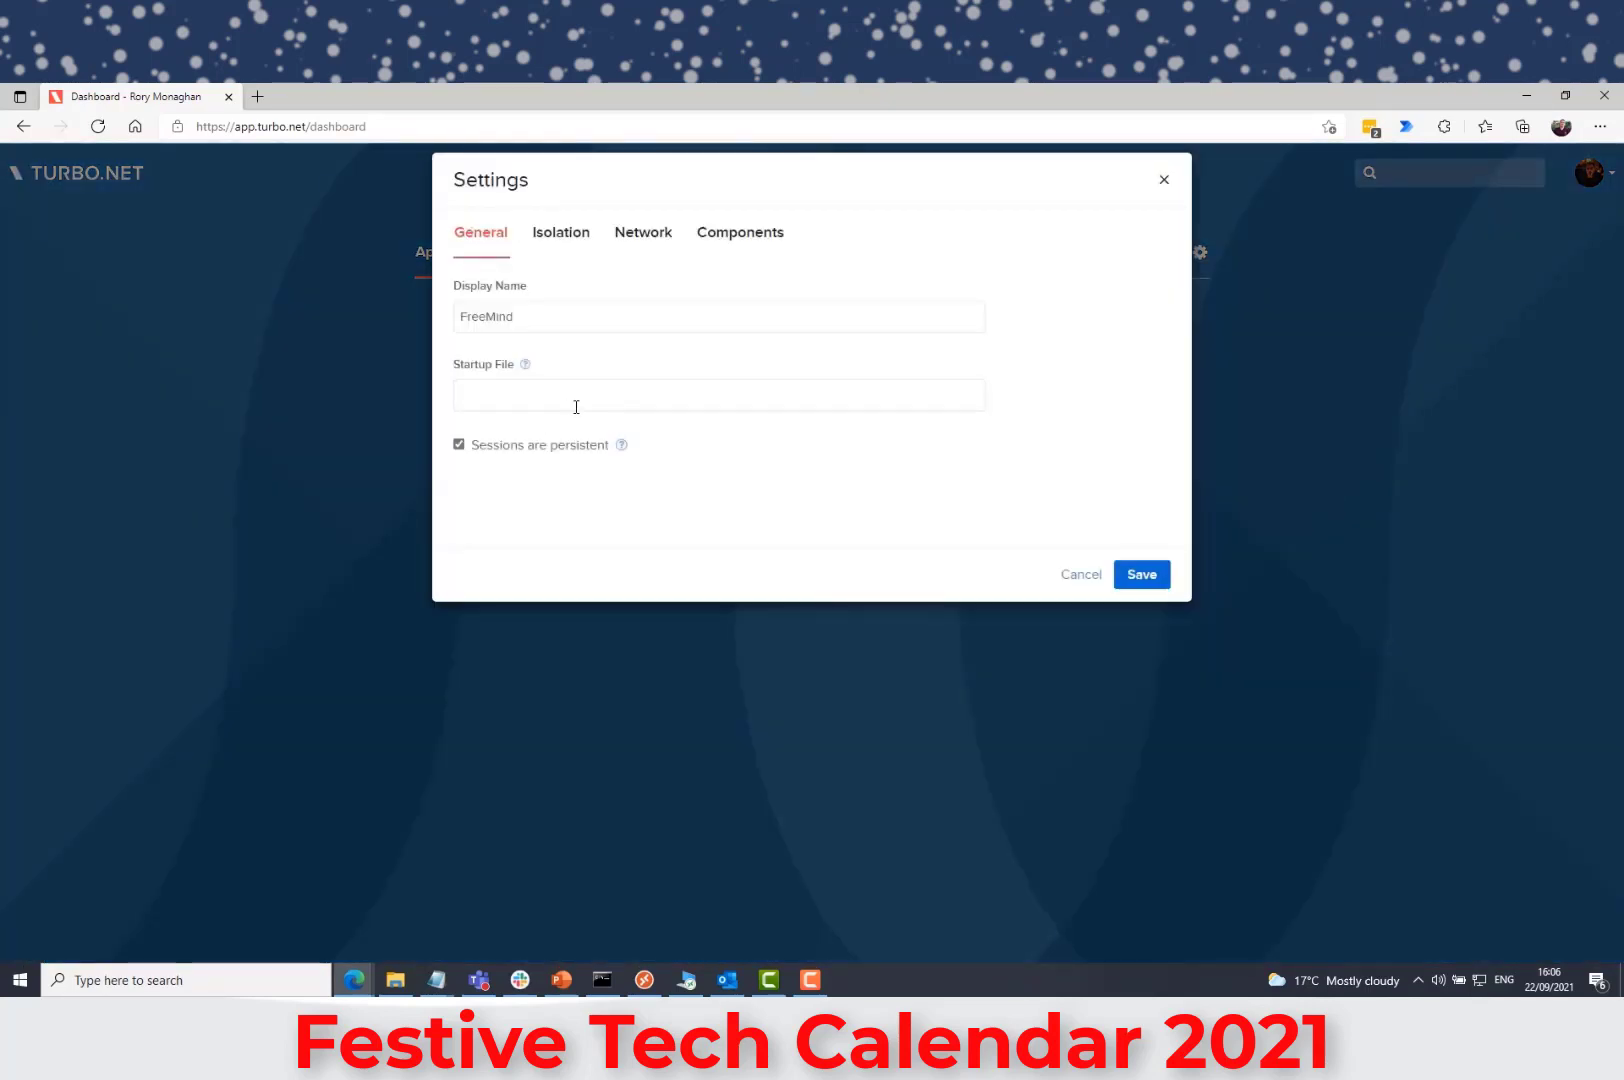
left_click(545, 244)
left_click(610, 319)
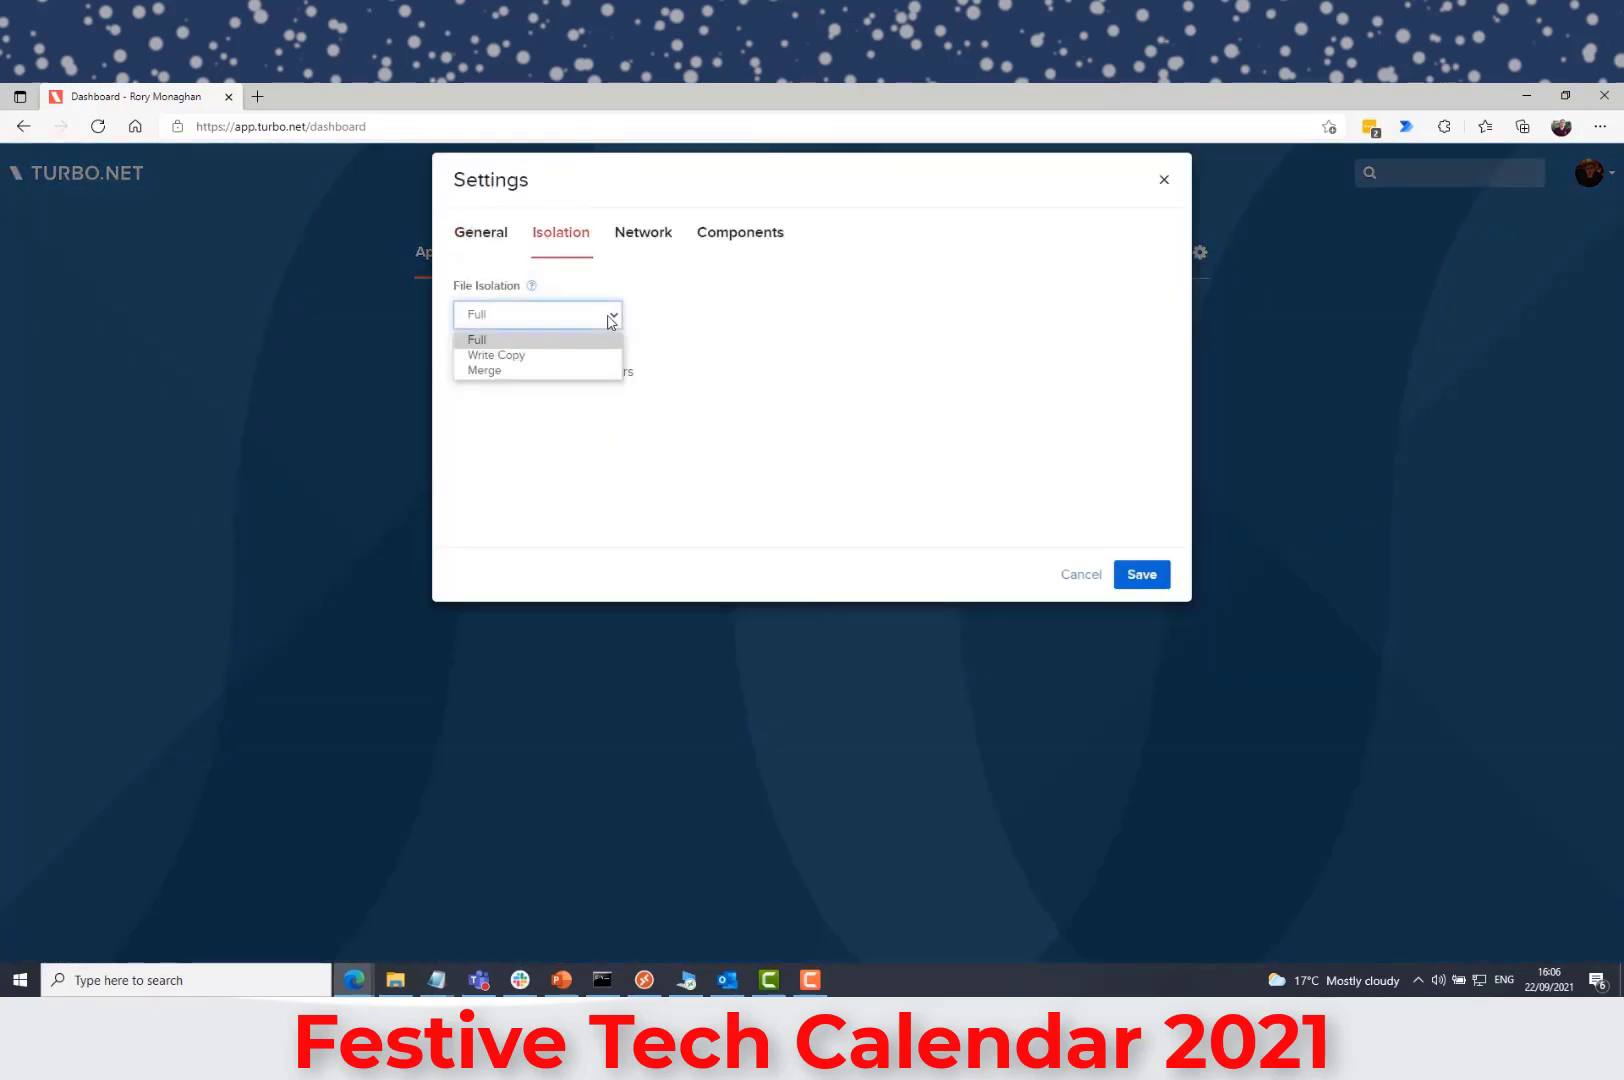
left_click(610, 319)
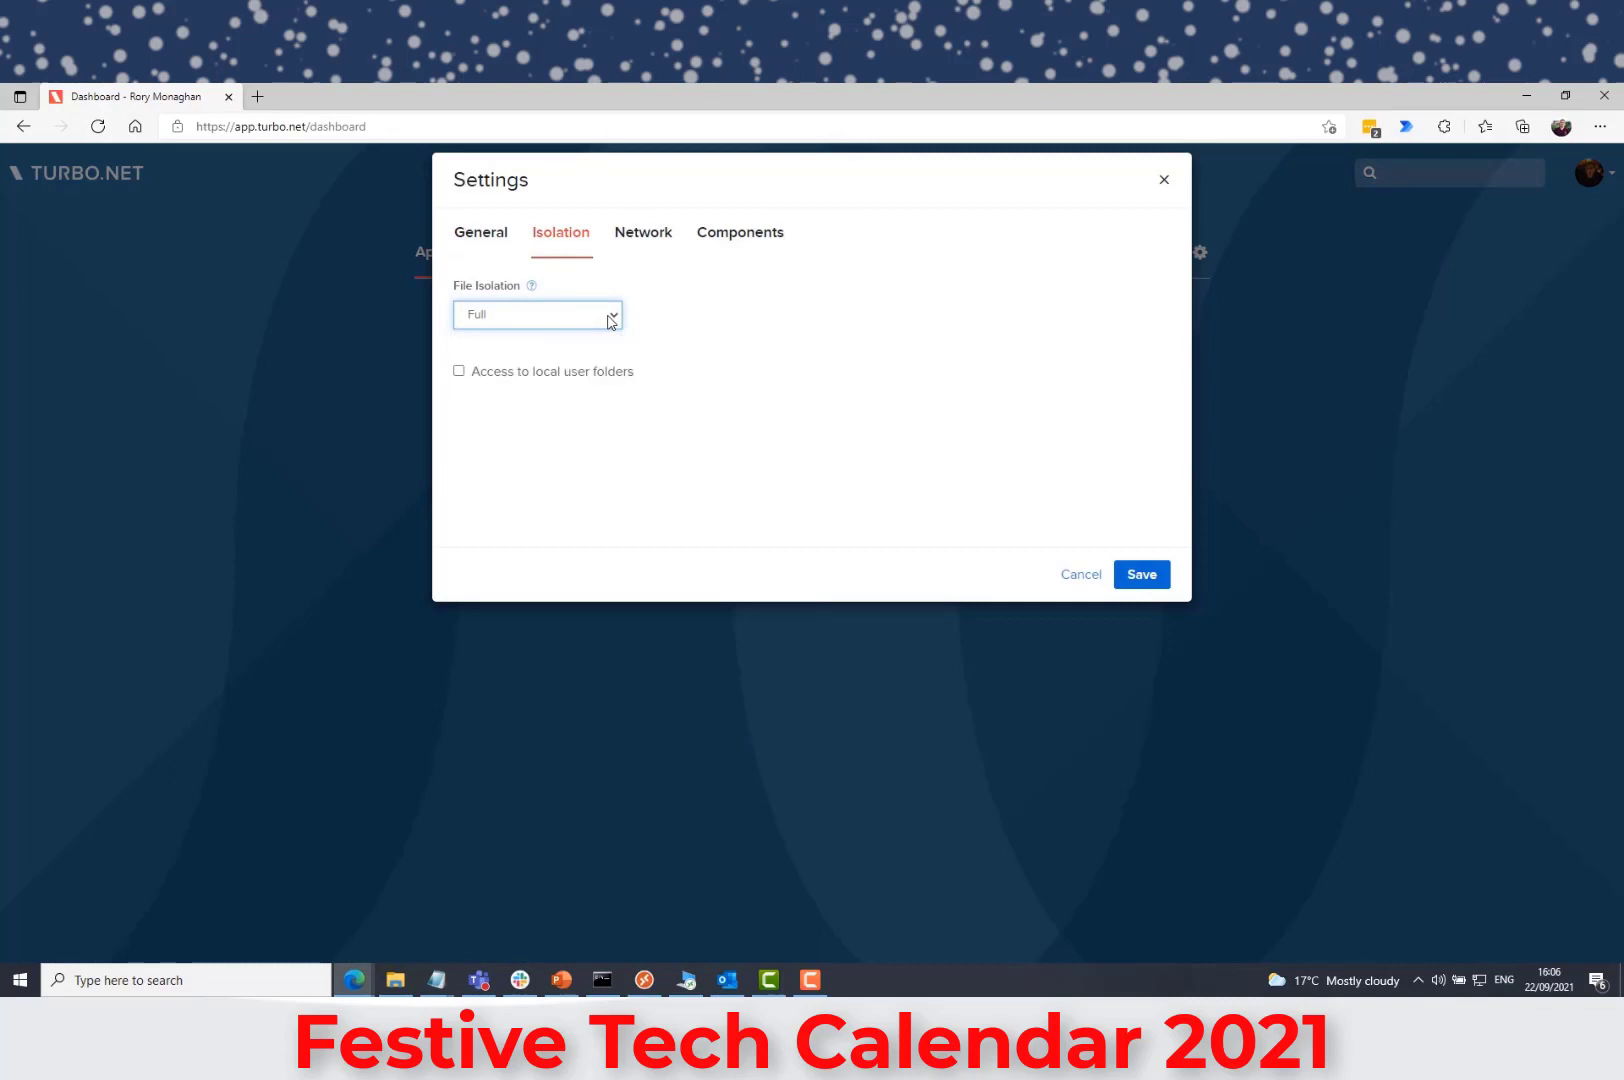
Examine FreeMind's local network access options and component settings, and close the settings without saving.
left_click(636, 238)
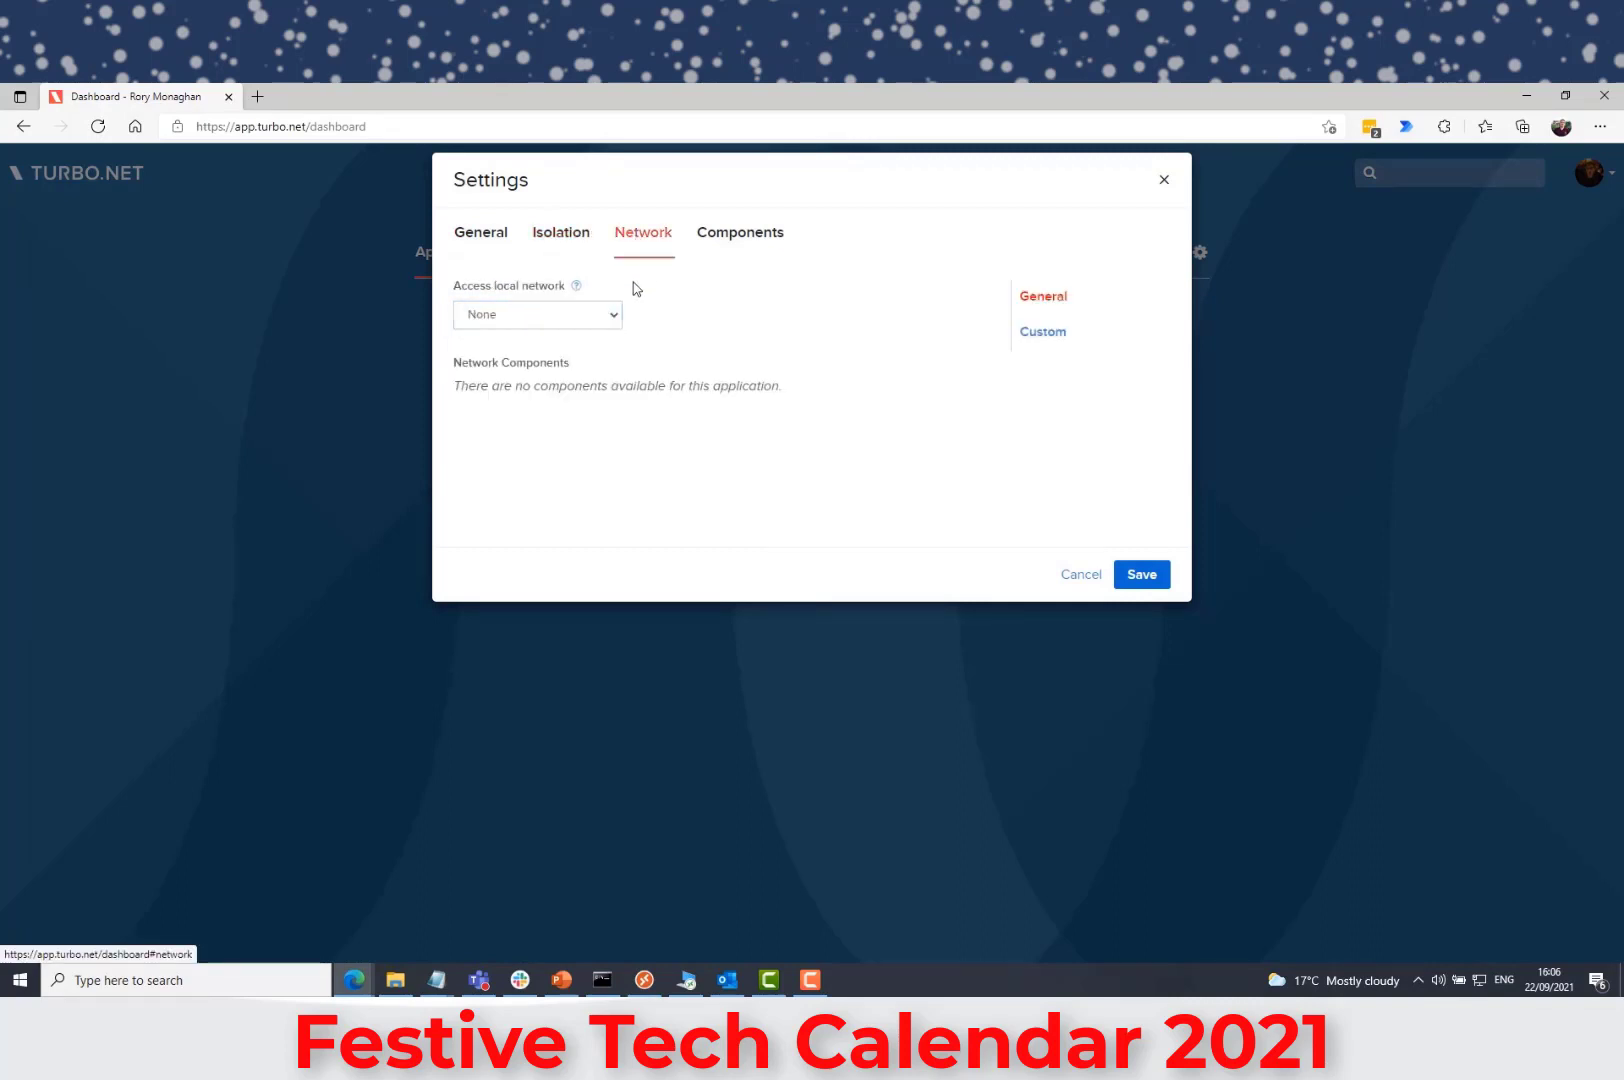
left_click(617, 320)
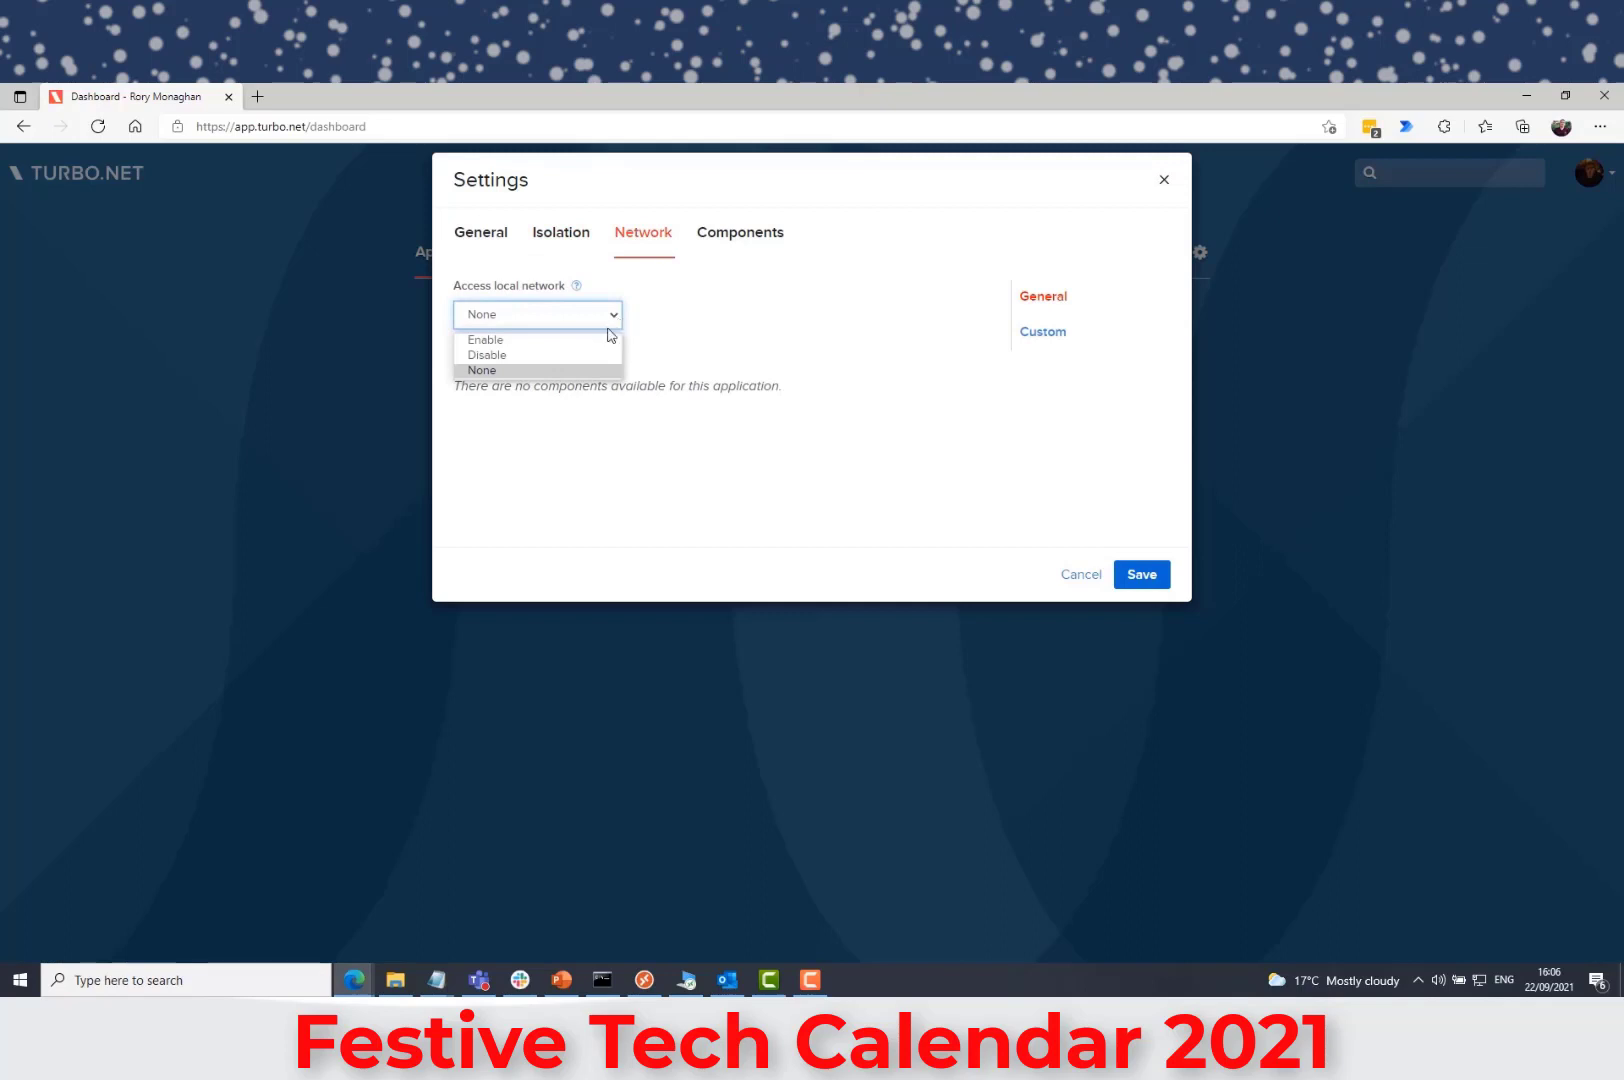
left_click(740, 323)
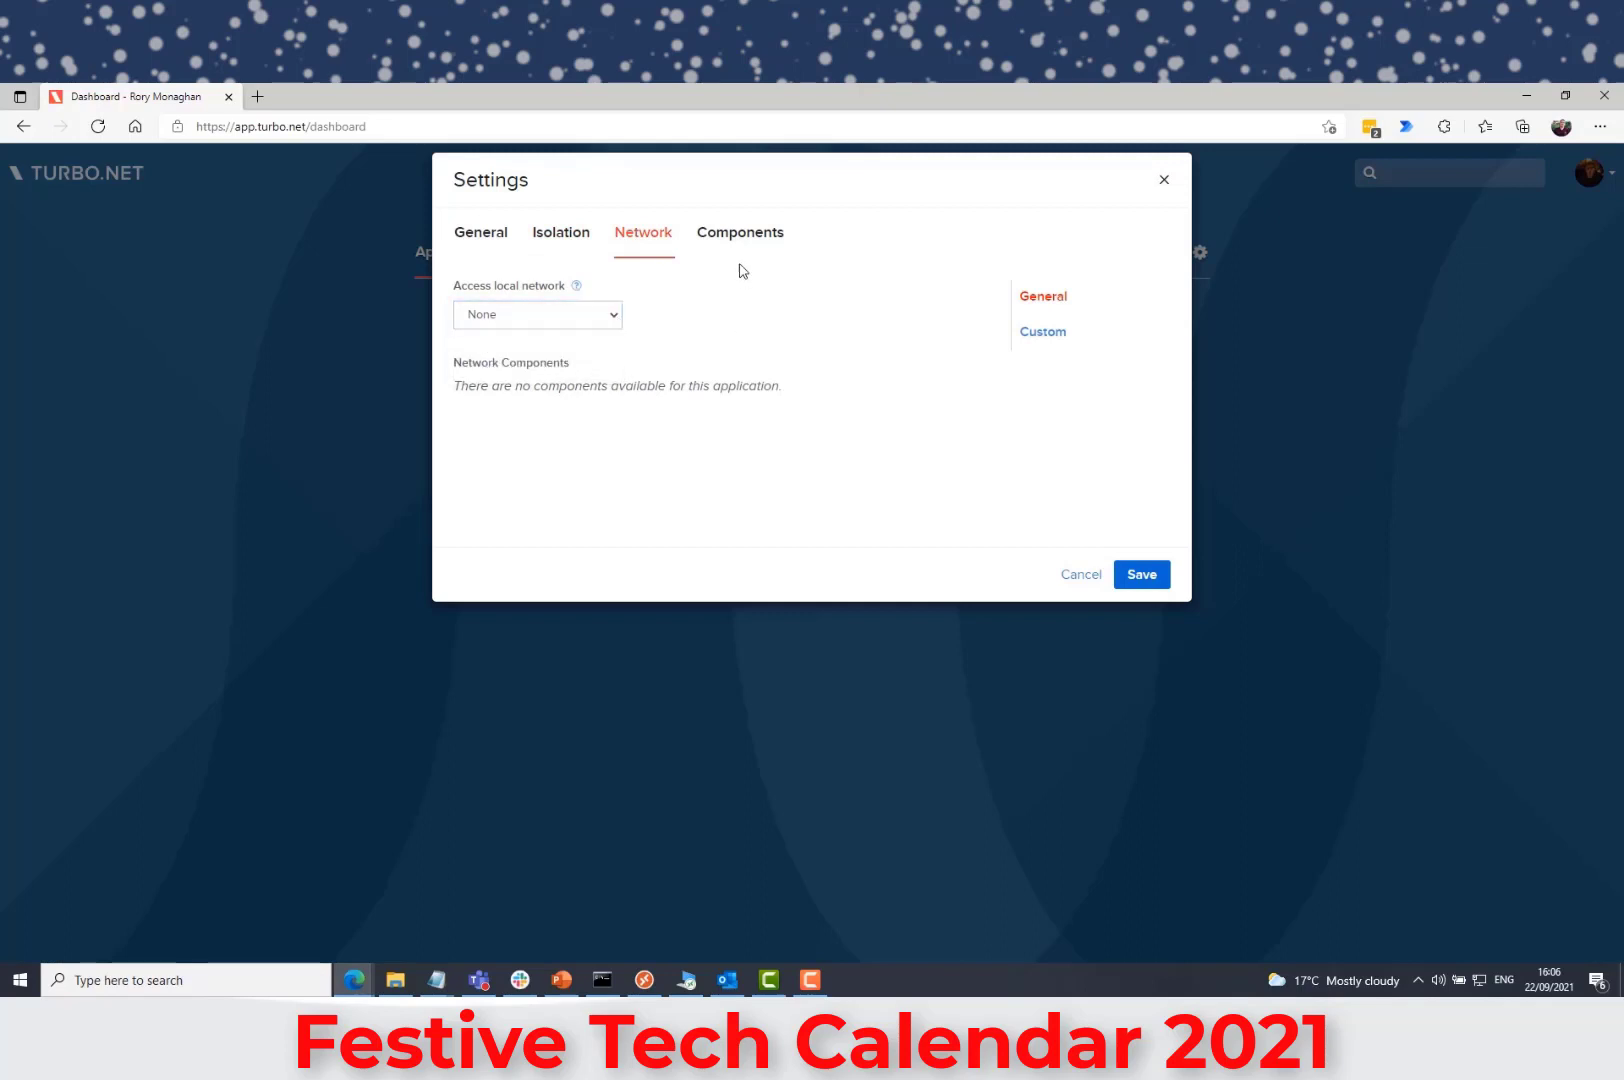
left_click(743, 236)
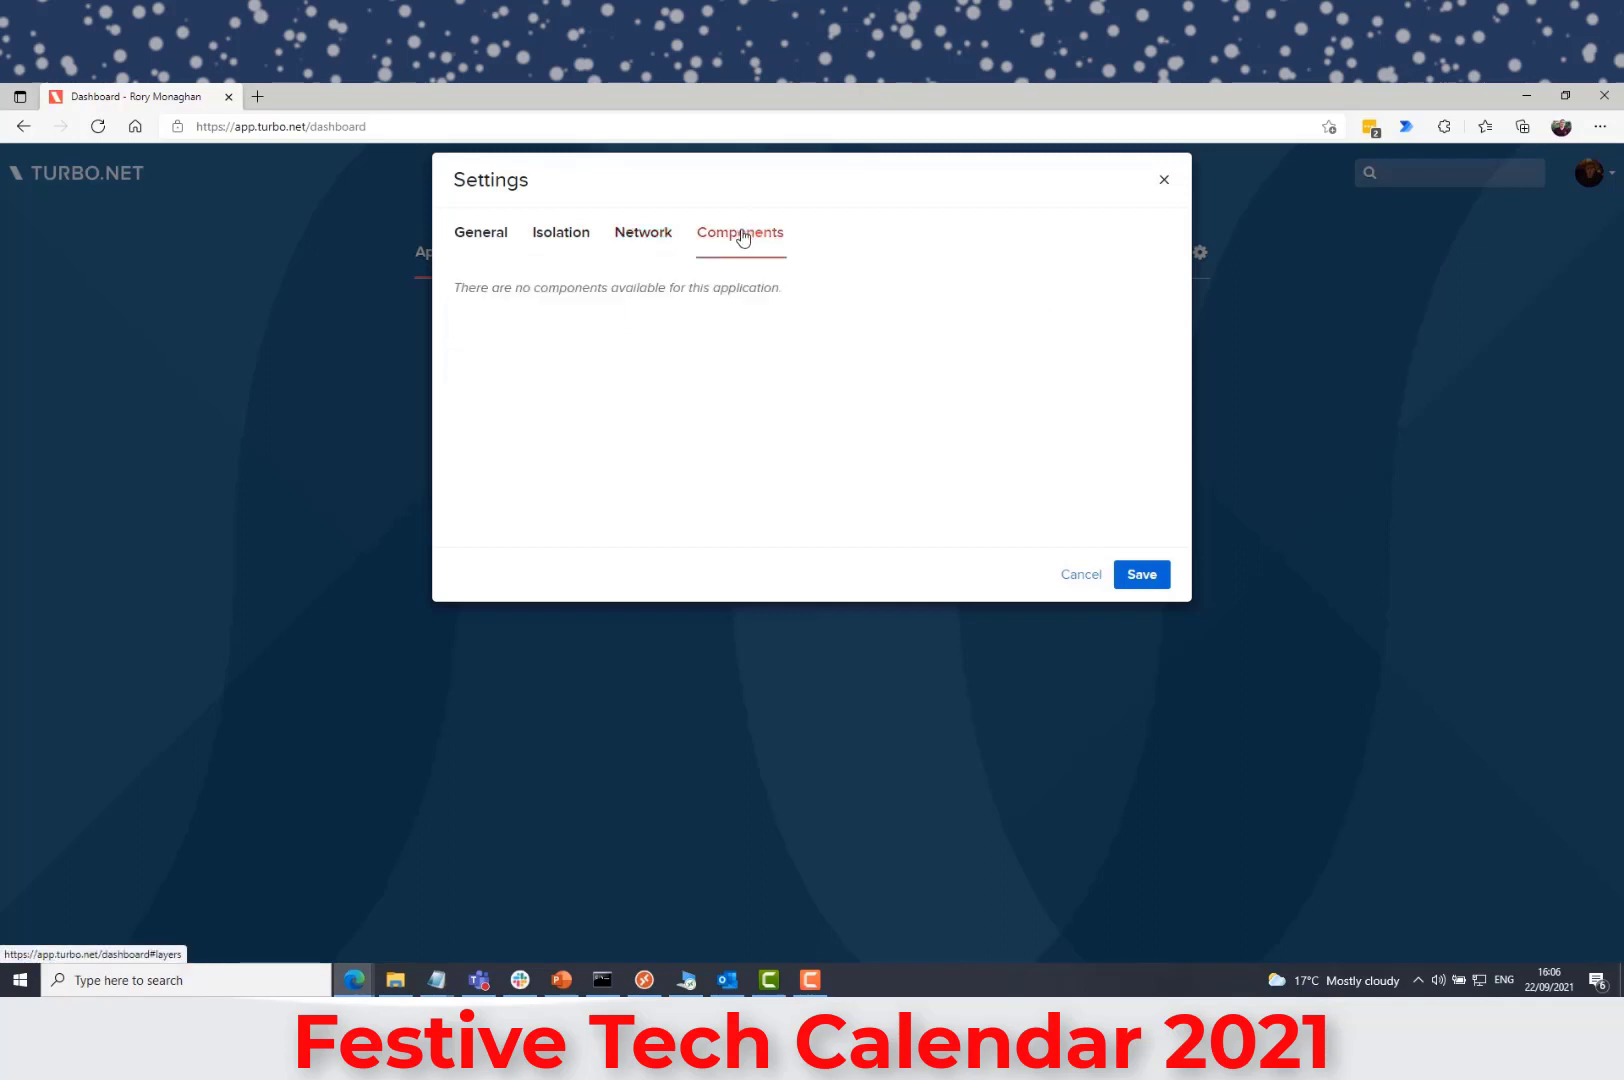
left_click(474, 236)
left_click(1080, 573)
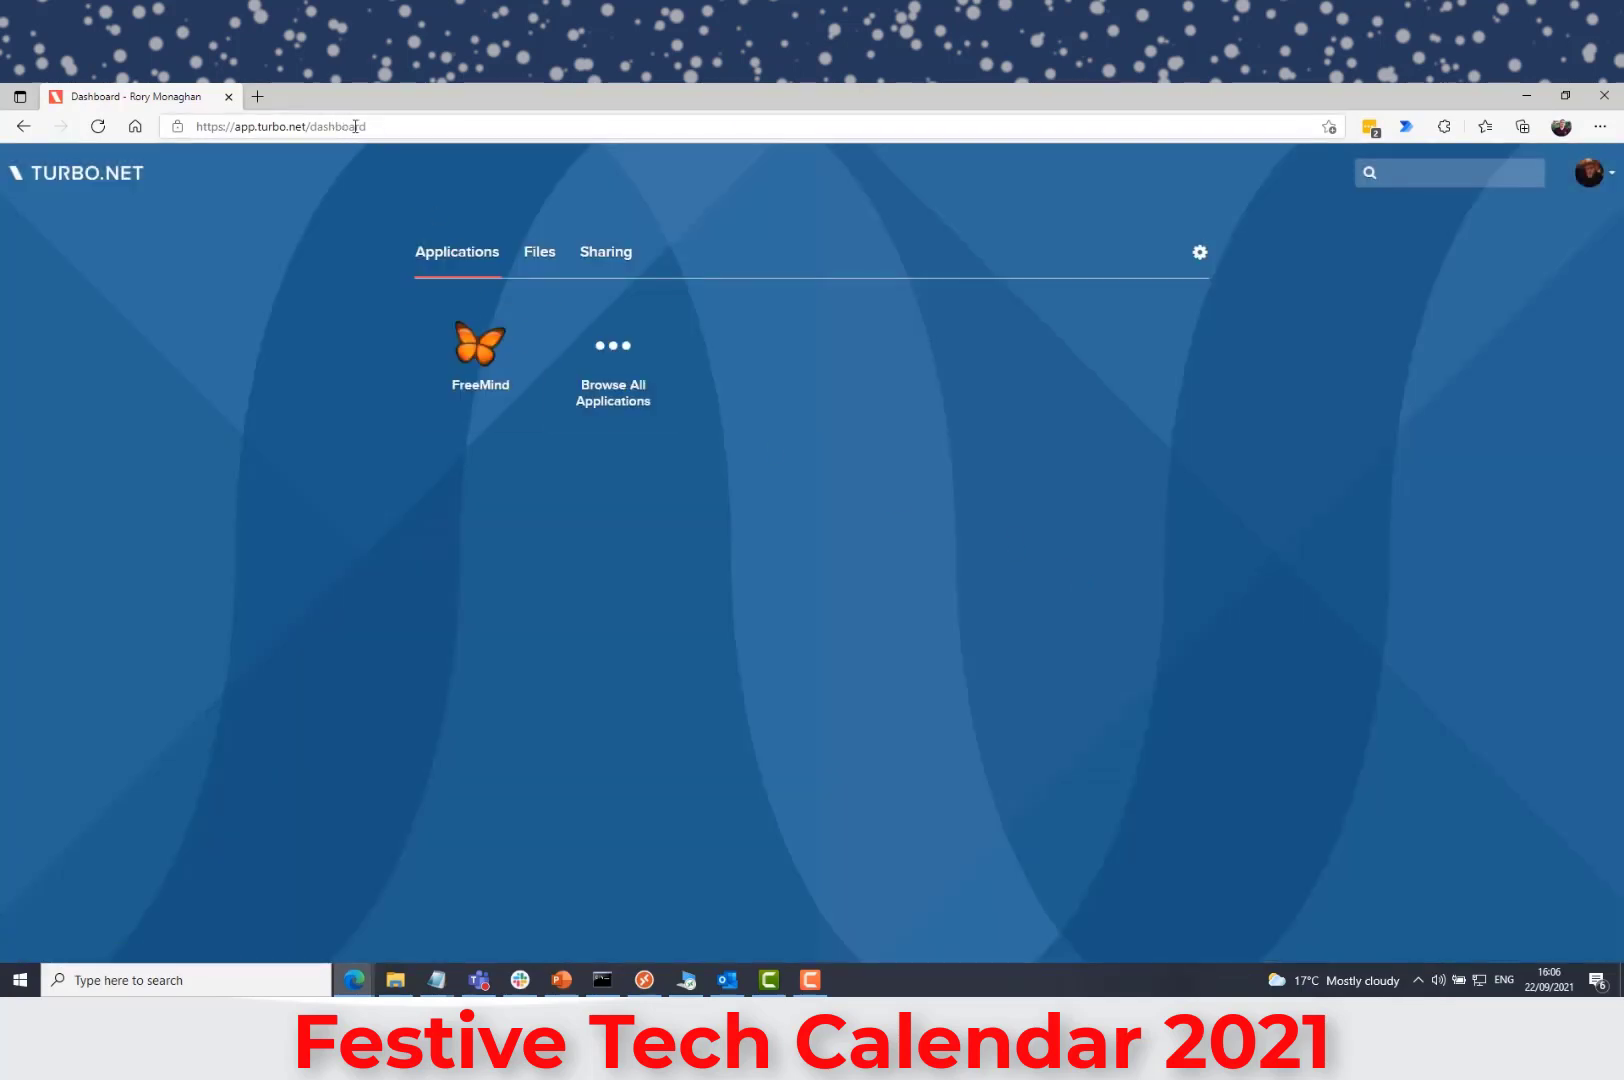
Browse the Browsers category of all applications and examine the available versions of Internet Explorer and Chrome.
left_click(629, 355)
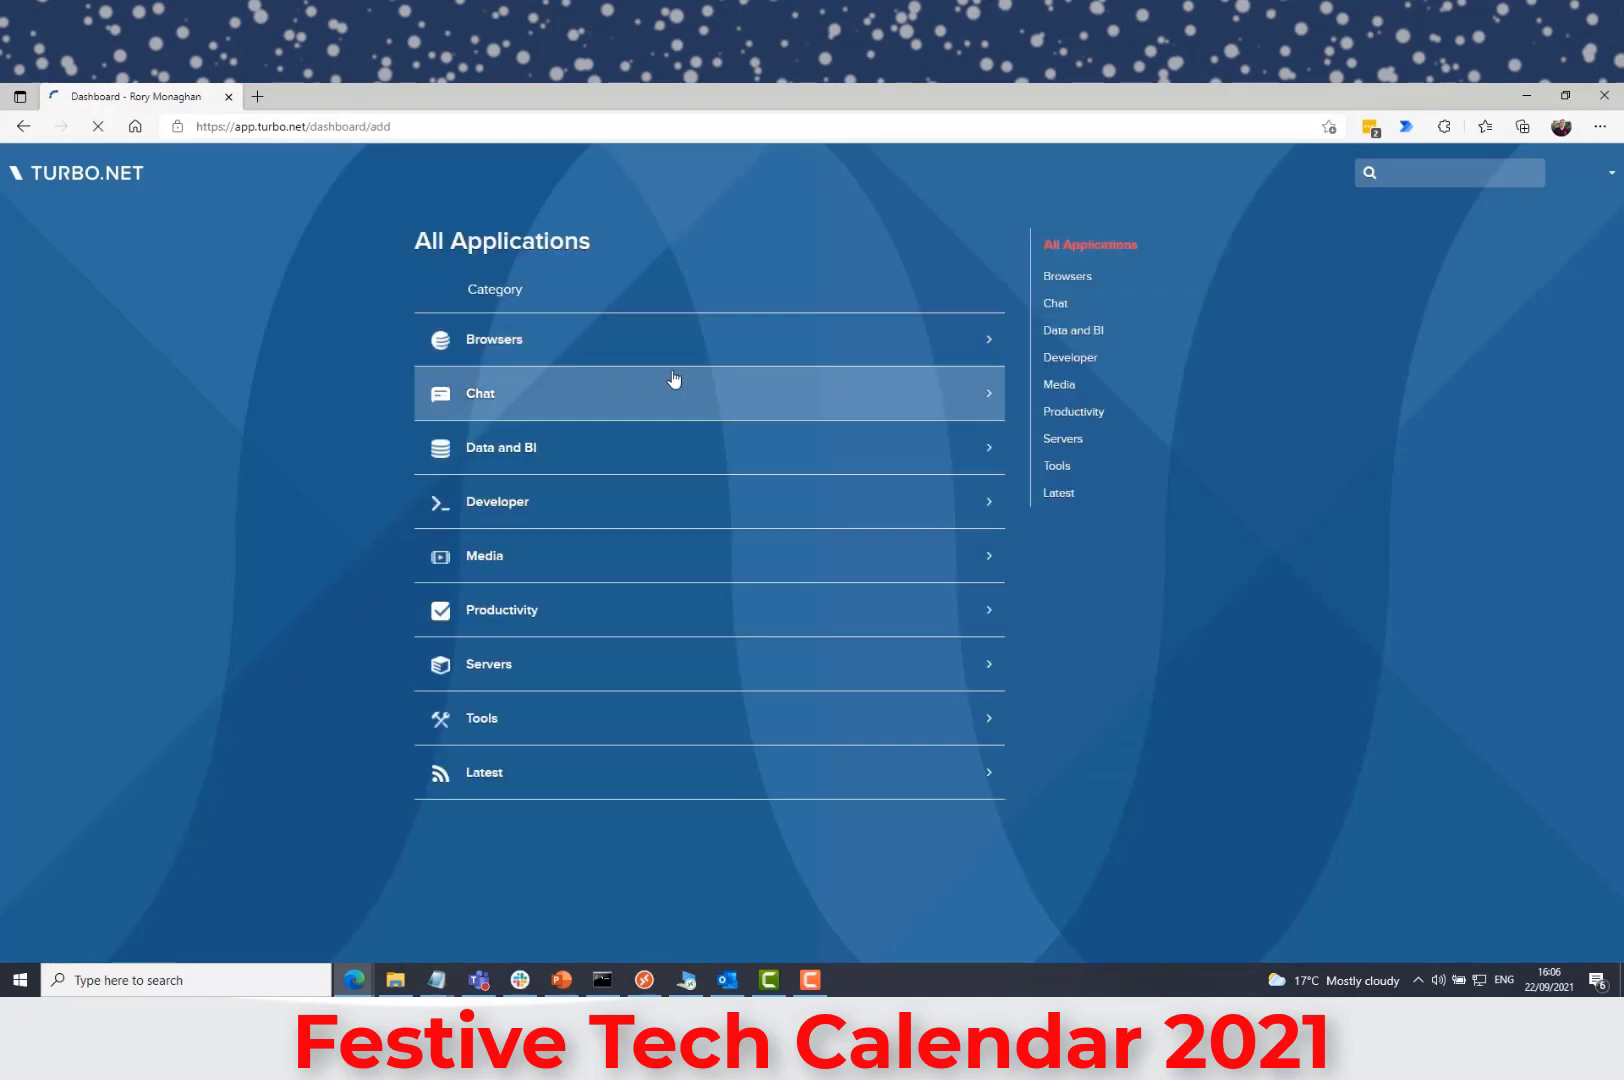
left_click(653, 331)
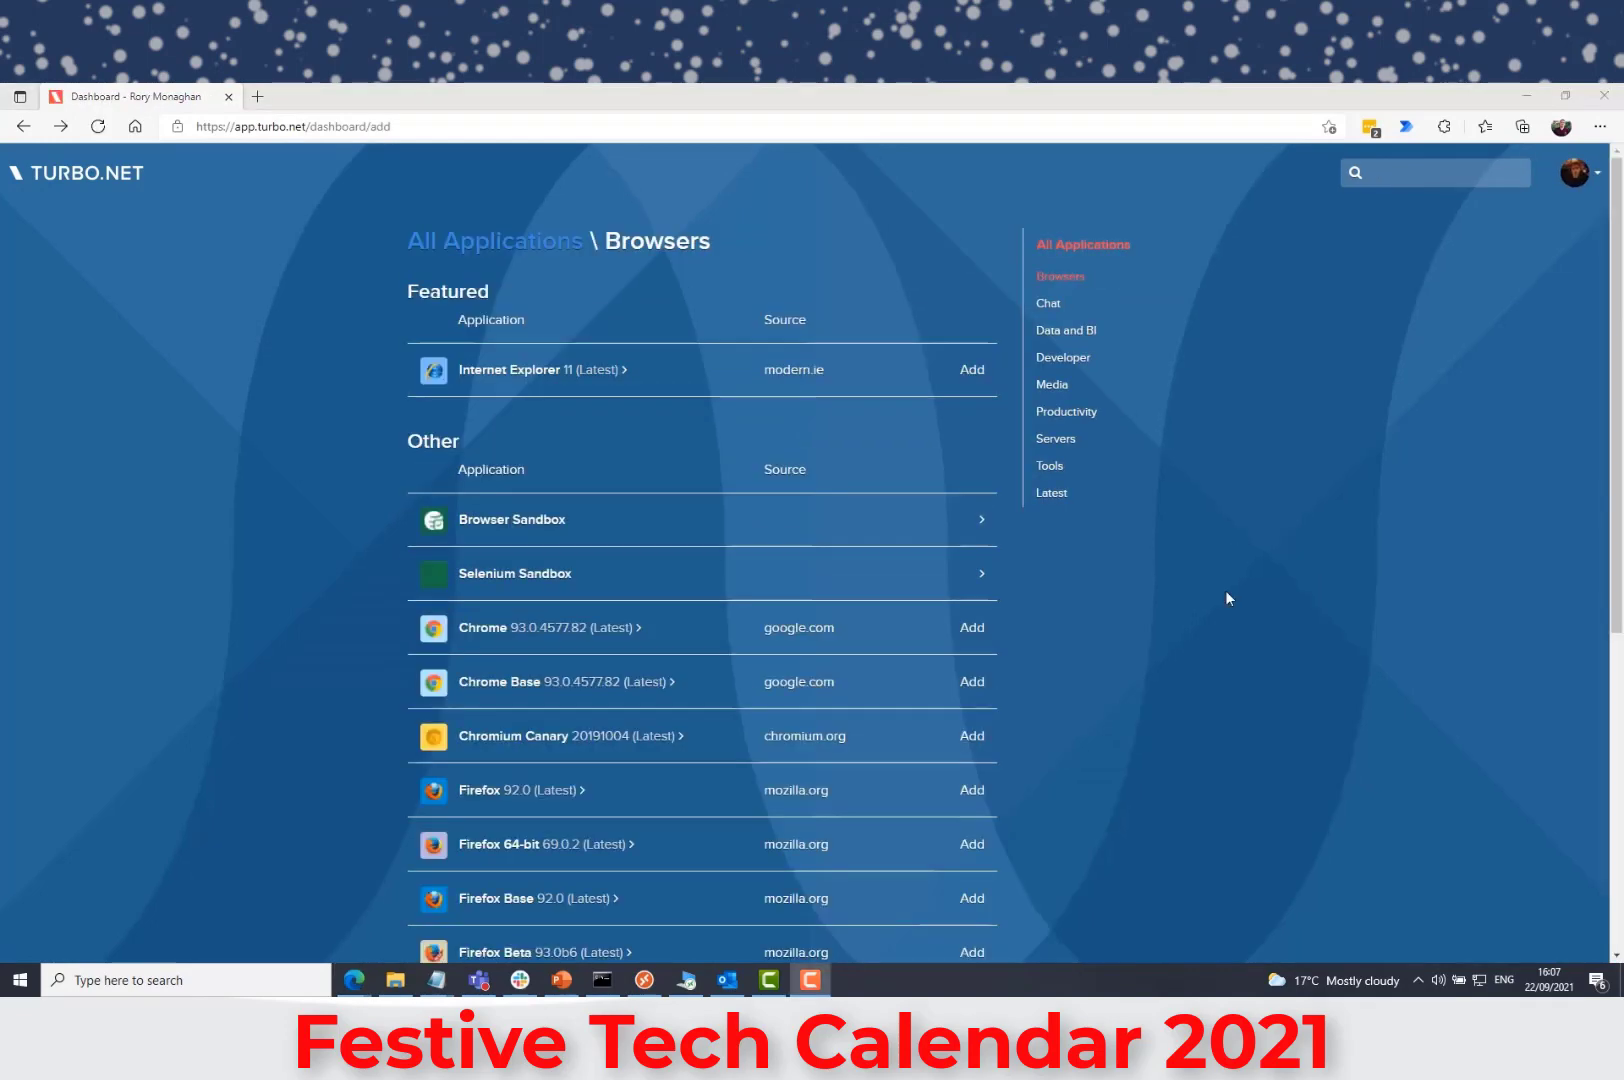
left_click(624, 373)
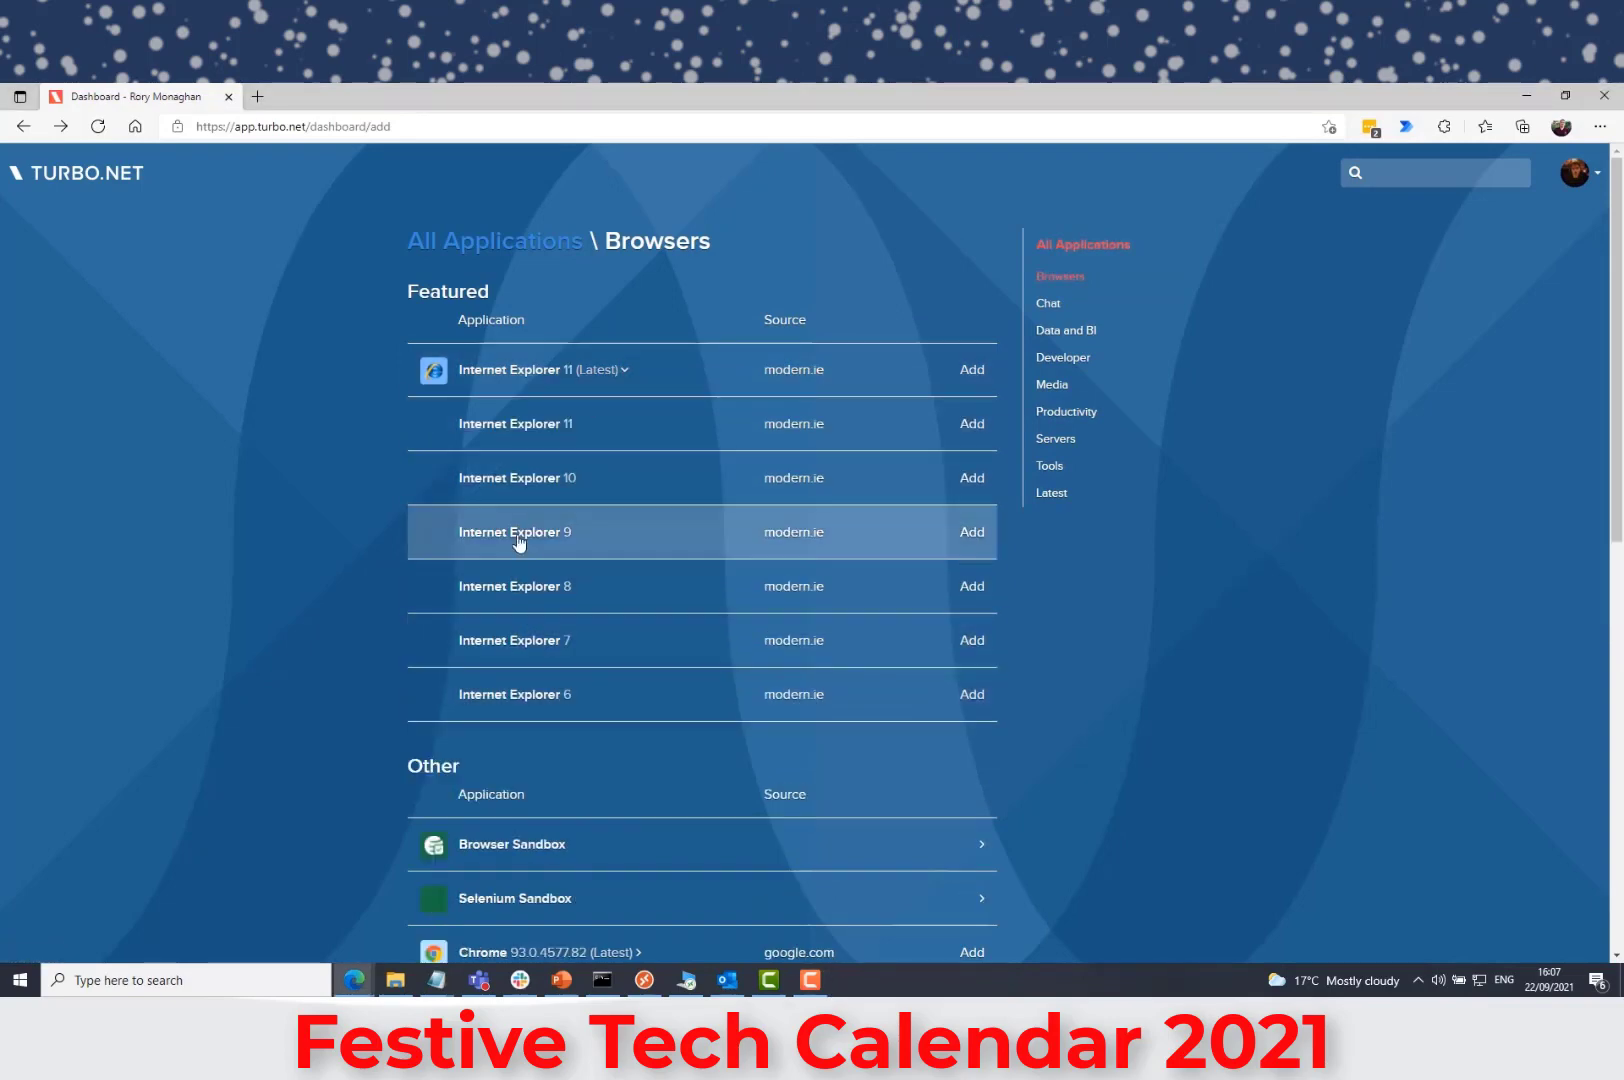
left_click(624, 373)
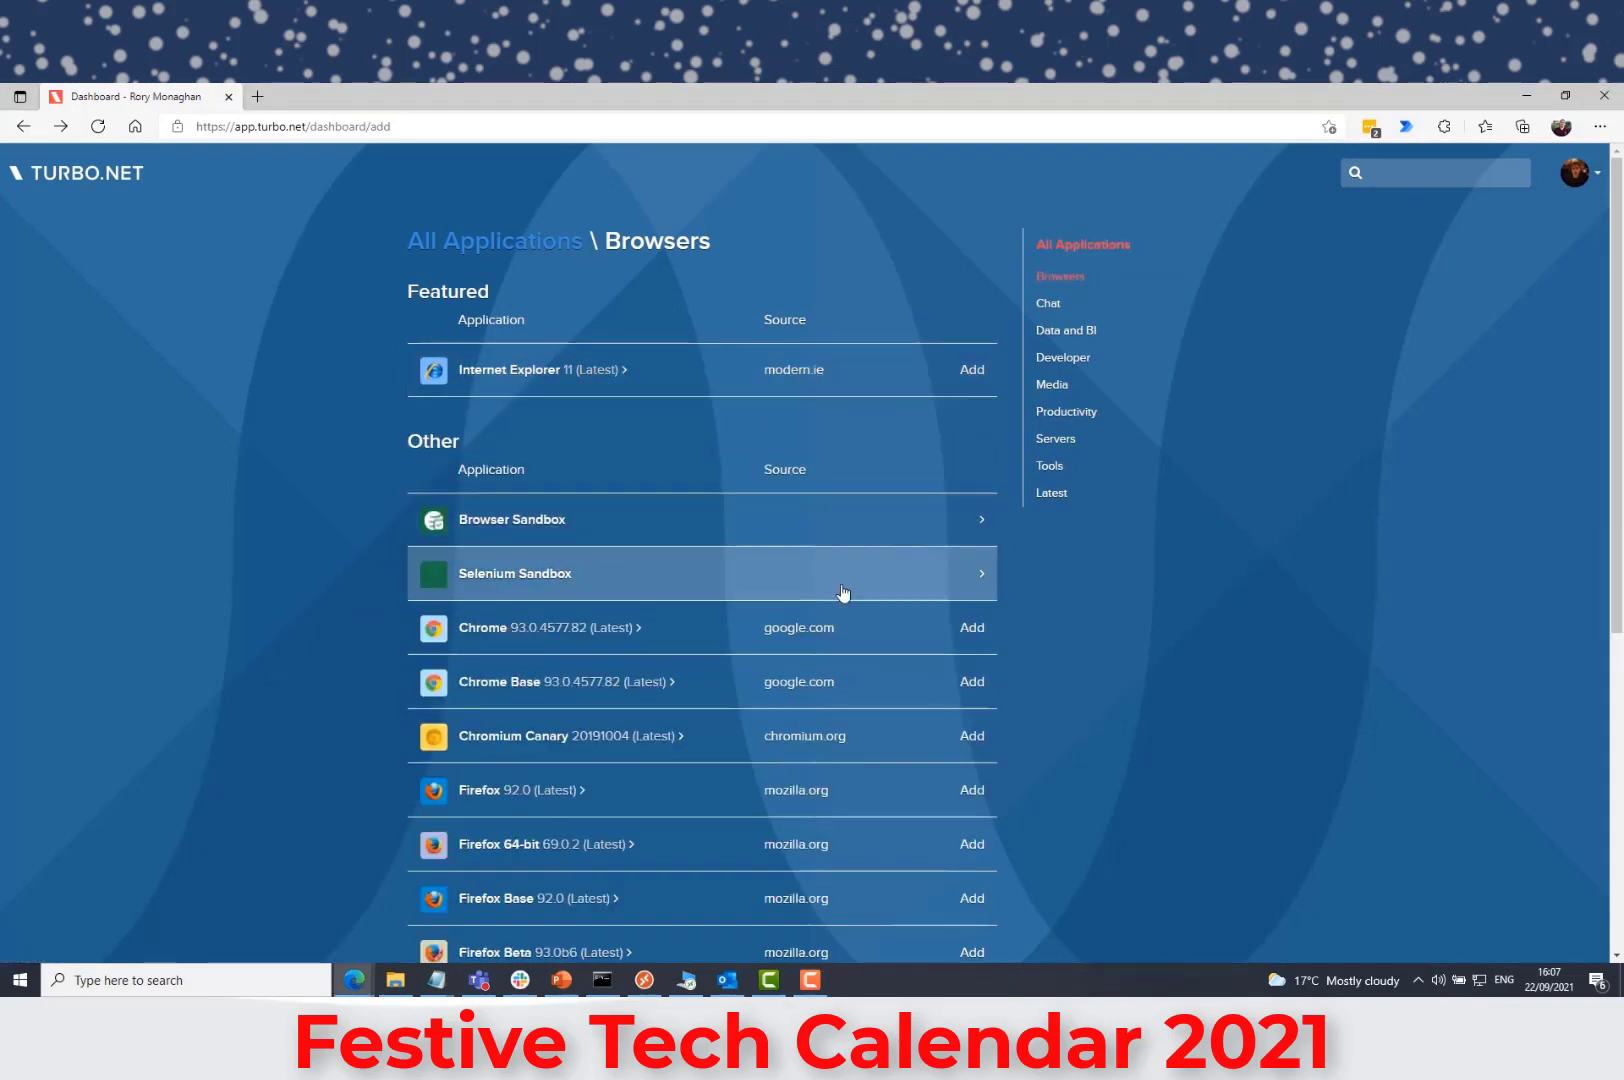
left_click(638, 628)
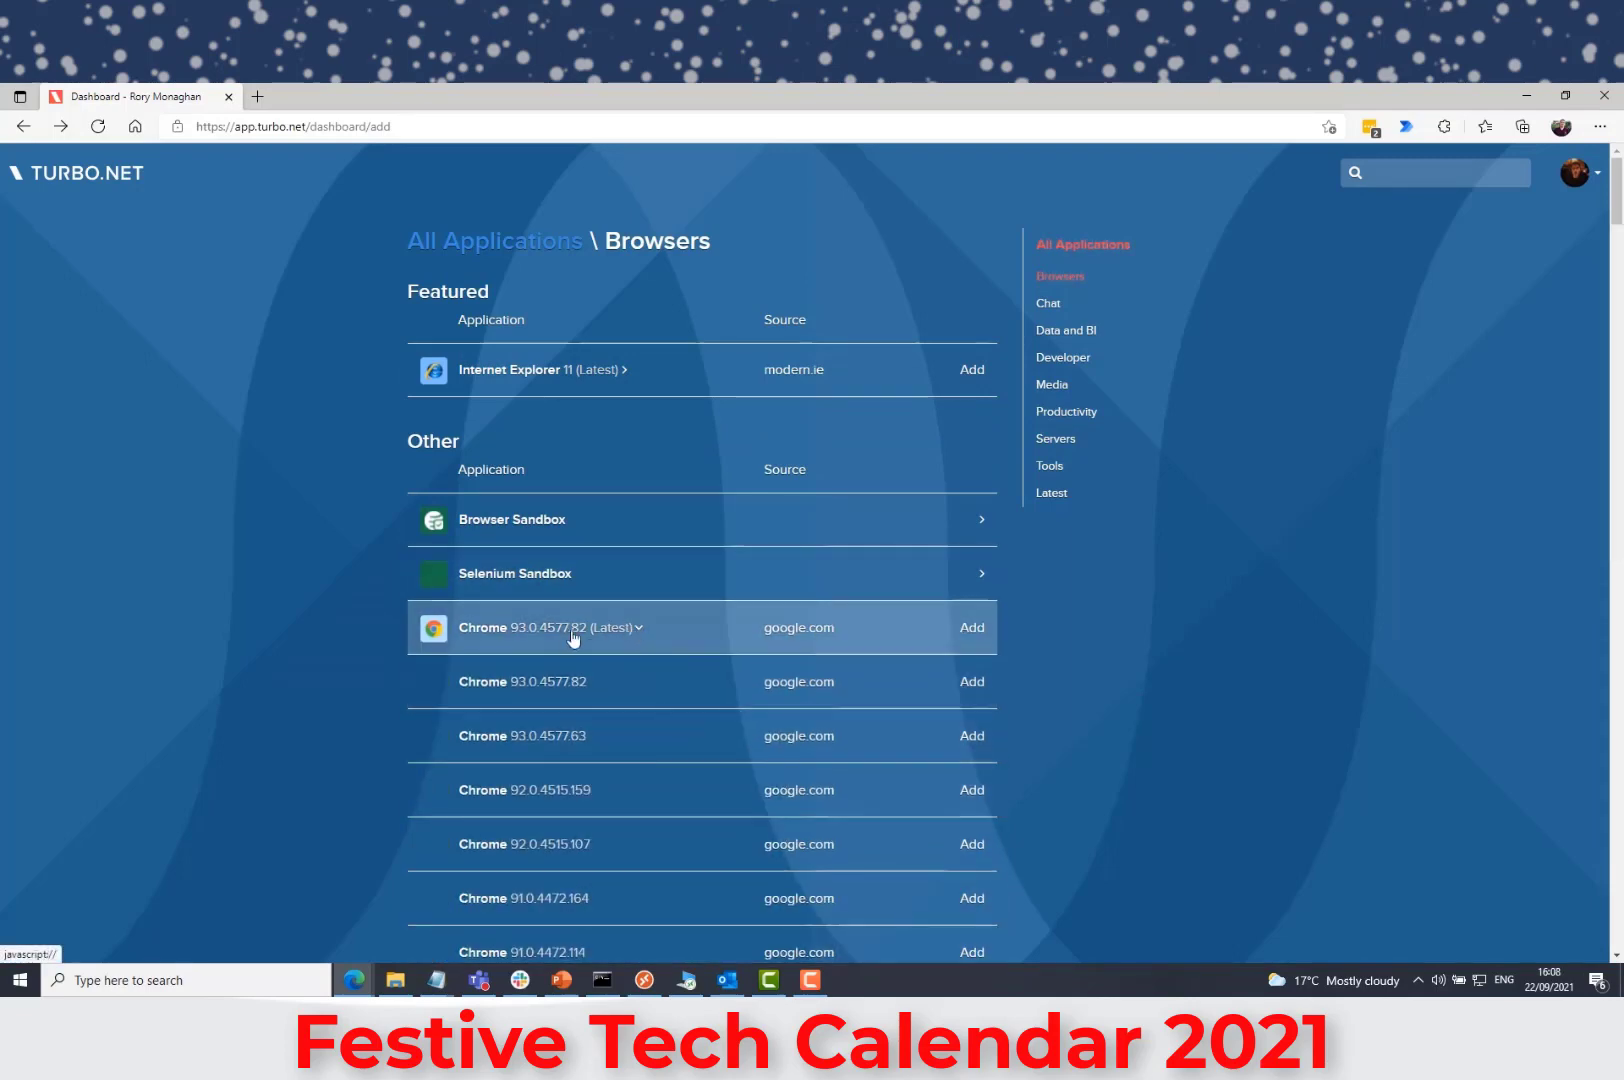
Review the components offered on Chrome's application page and open the details of the Block Adult Content component.
left_click(489, 632)
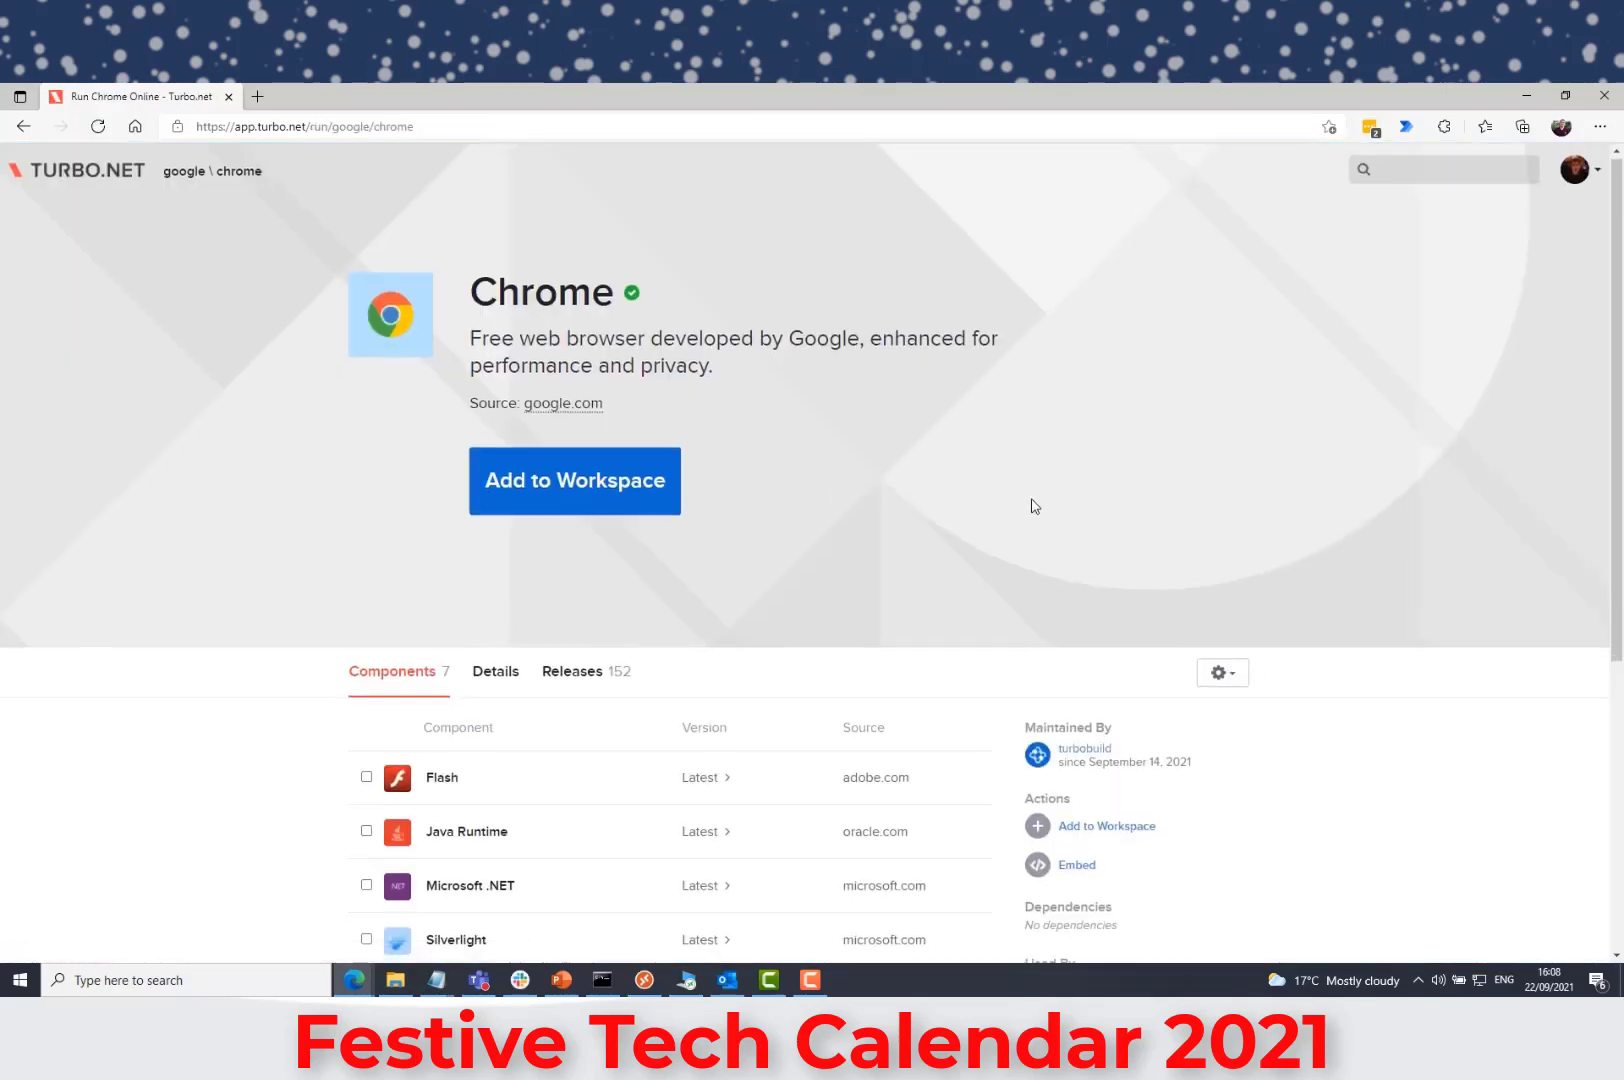
scroll(1030, 504, "down", 3)
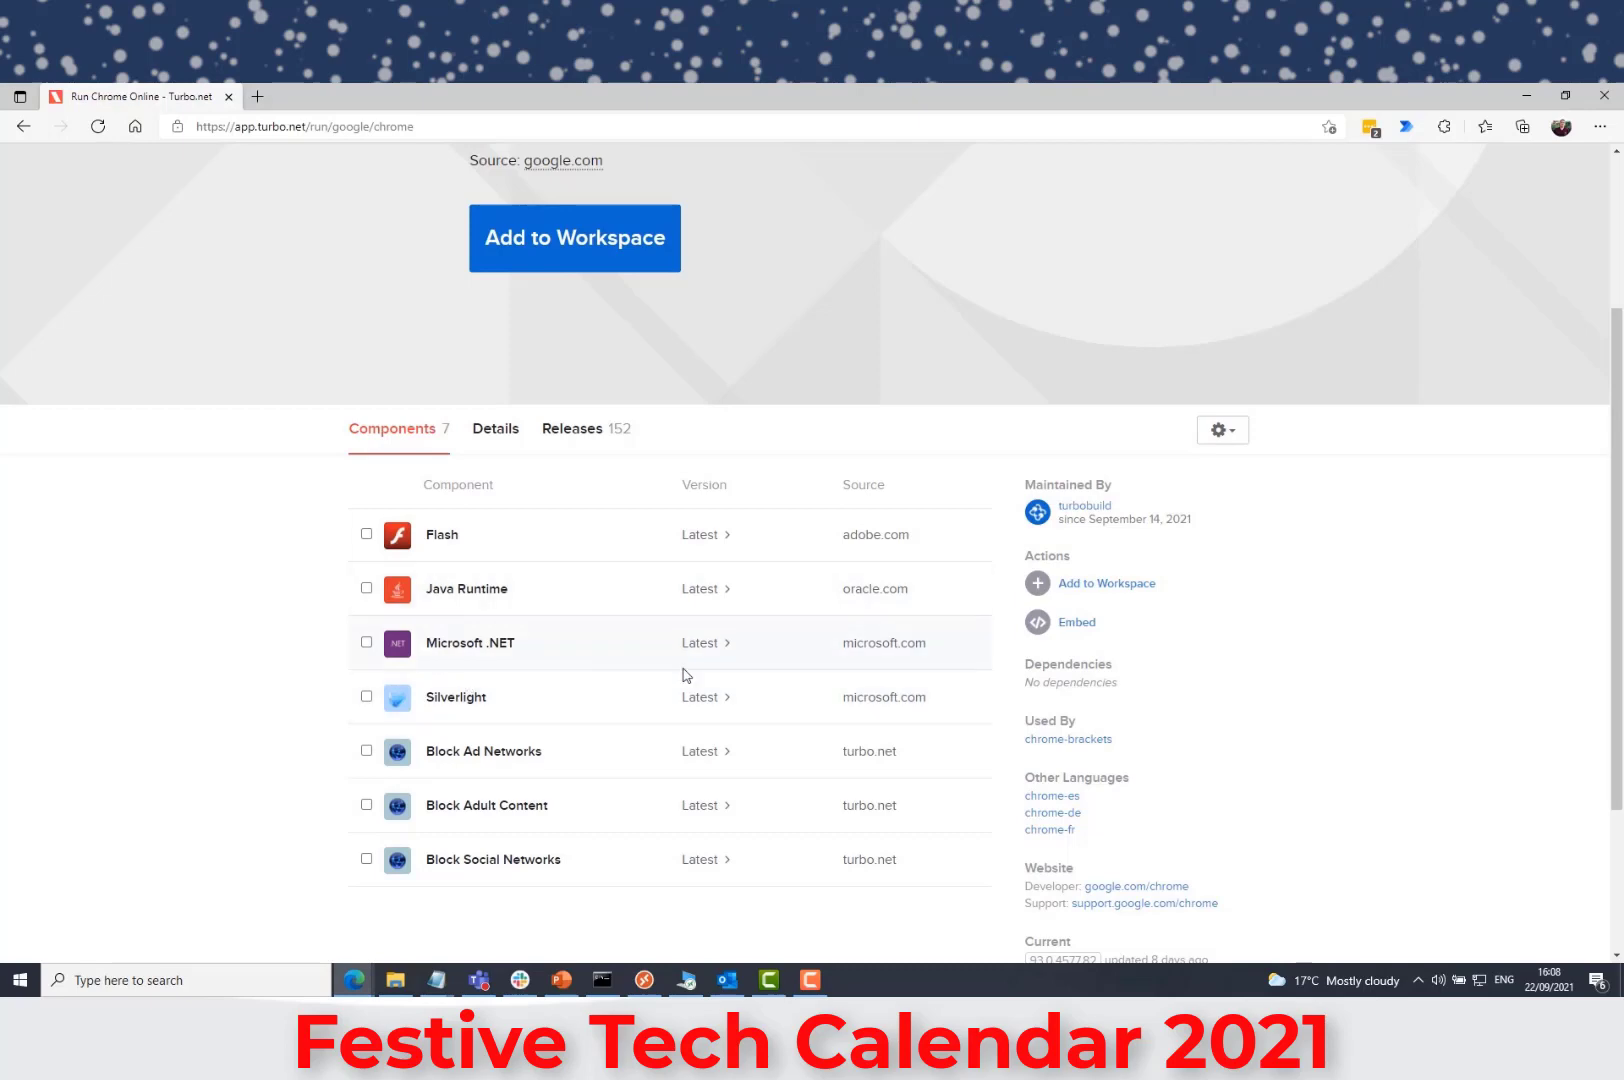
left_click(507, 814)
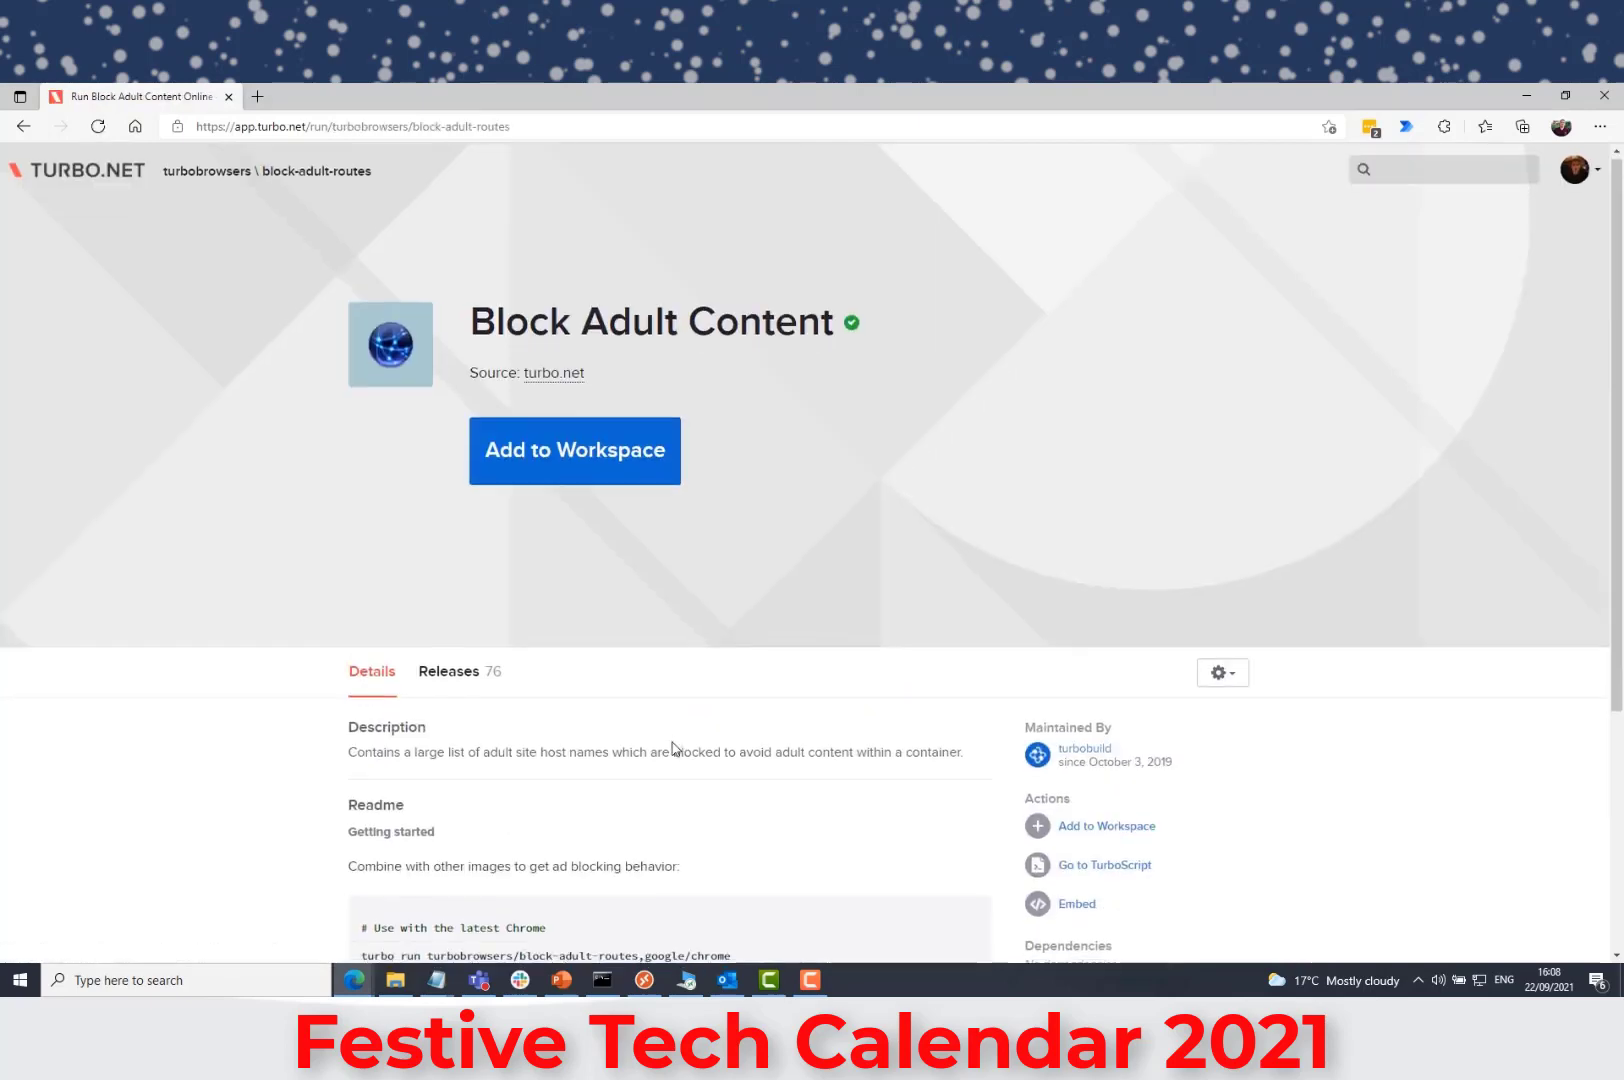
scroll(674, 746, "down", 3)
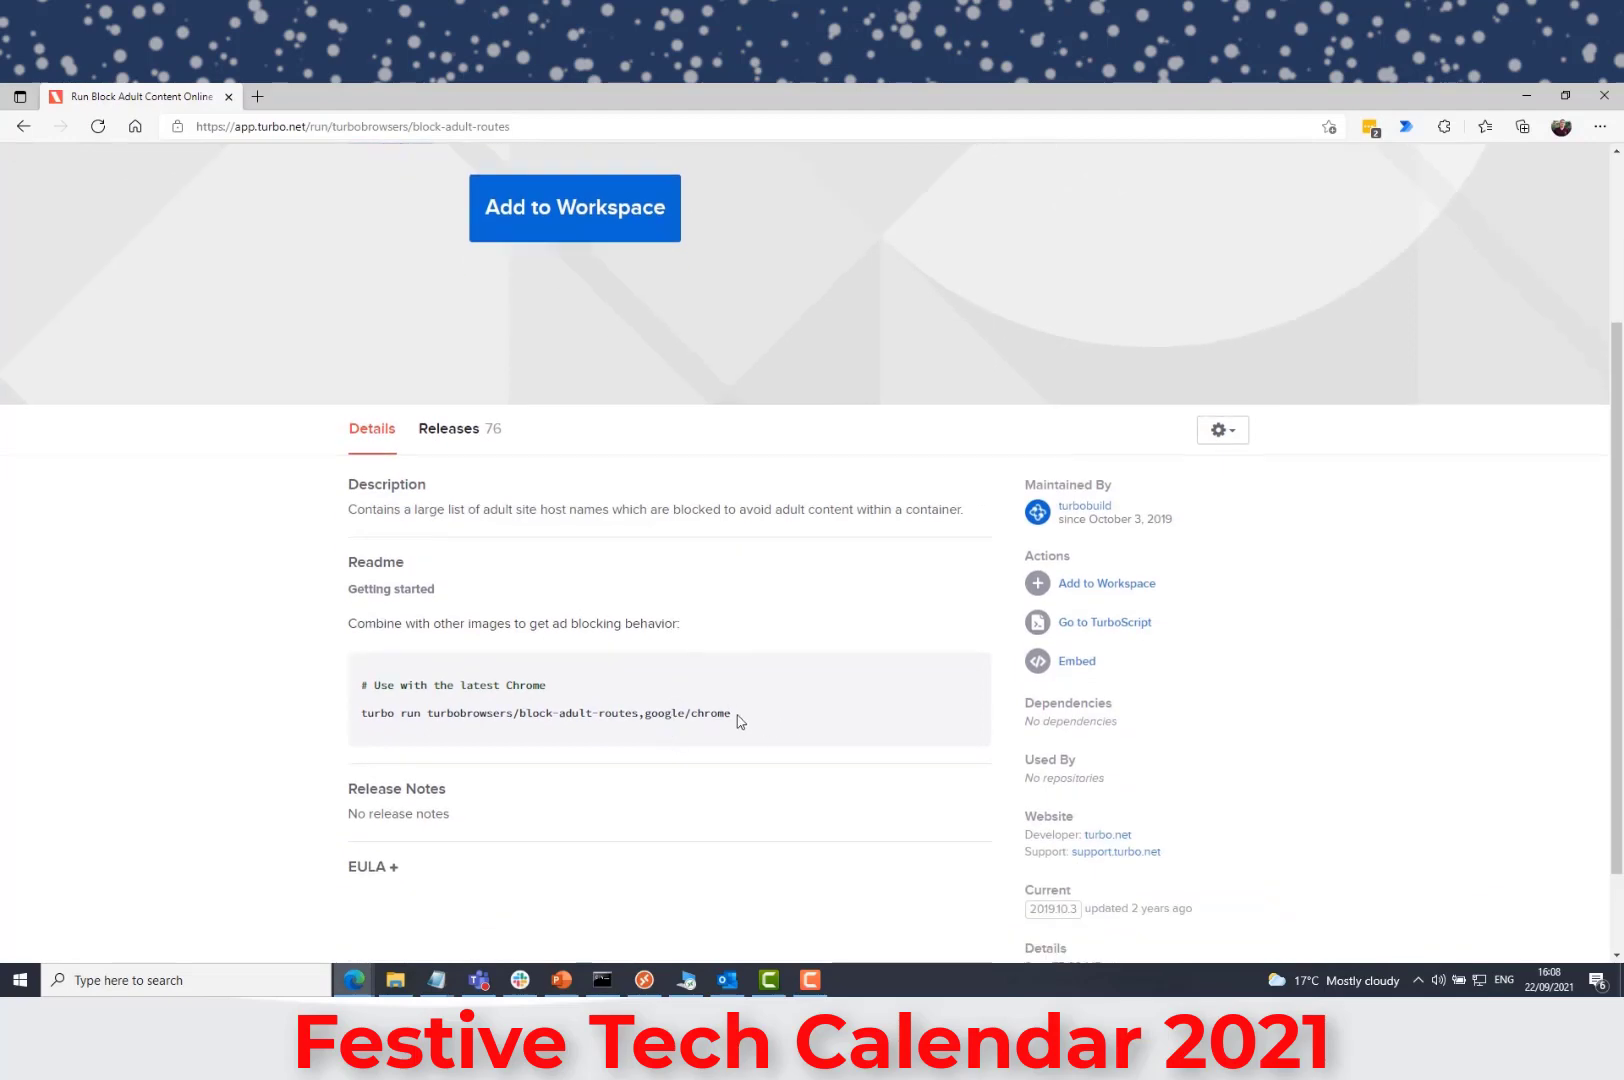
Copy the readme command turbo run turbobrowsers/block-adult-routes,google/chrome and run it in a new Command Prompt window.
left_click_drag(740, 721, 358, 717)
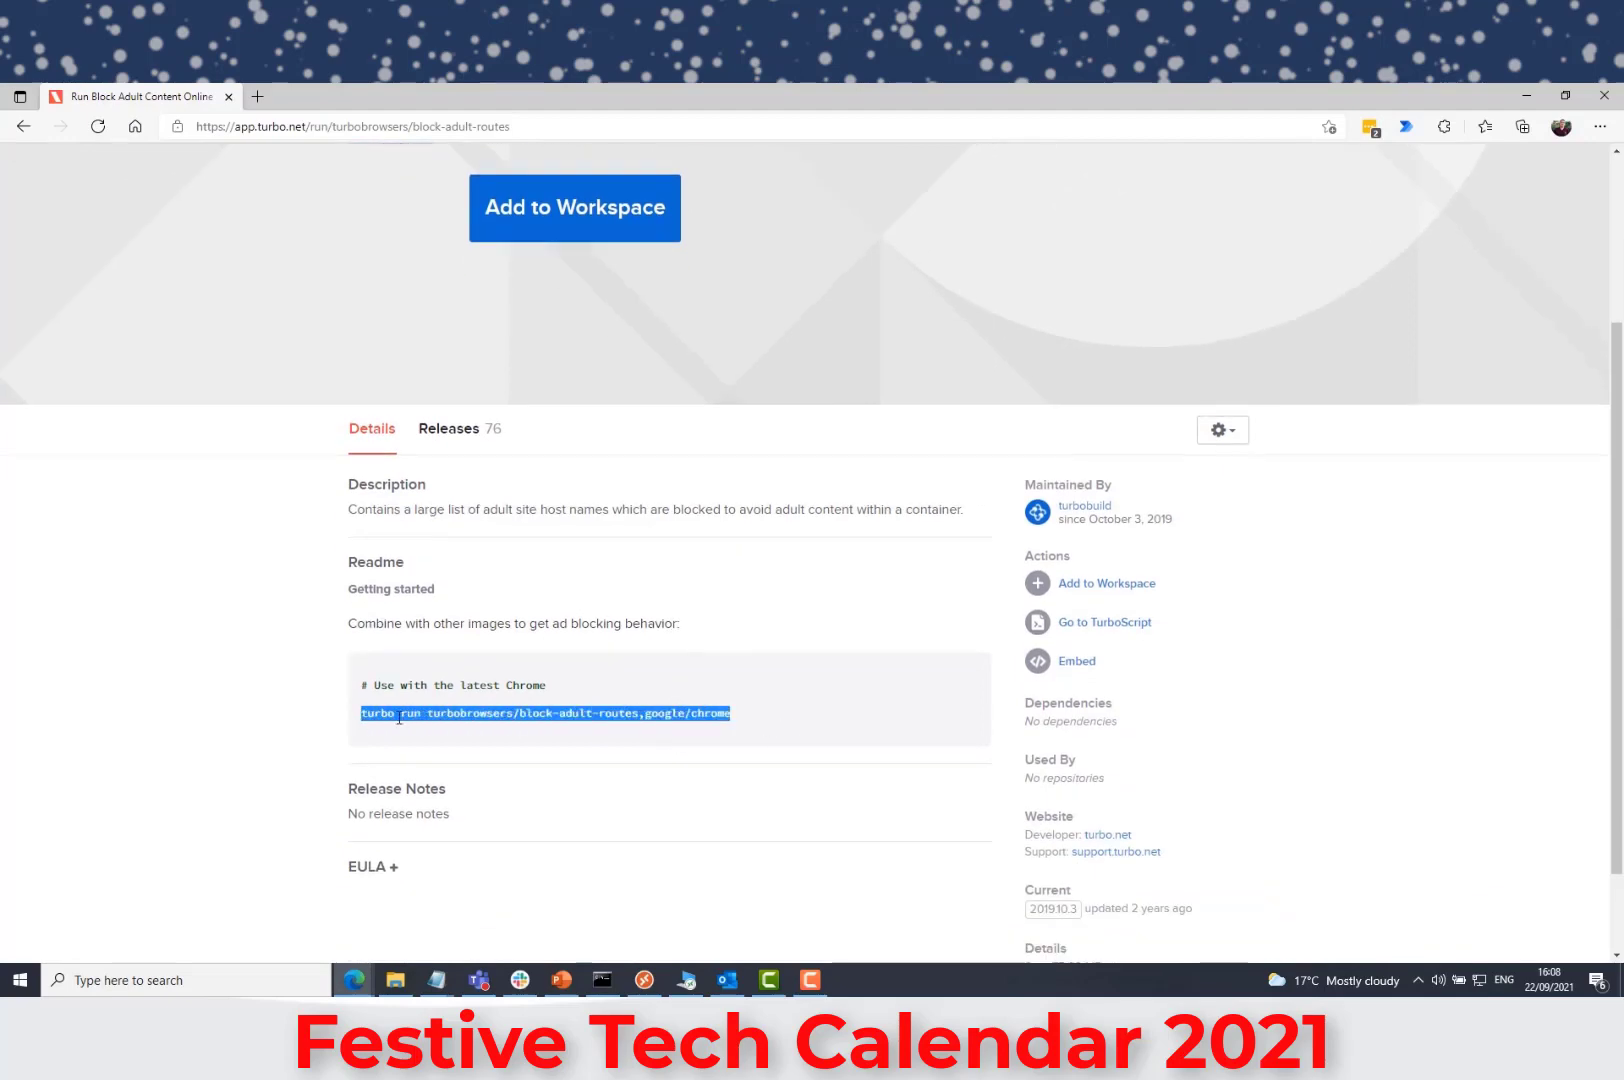
right_click(399, 717)
left_click(449, 373)
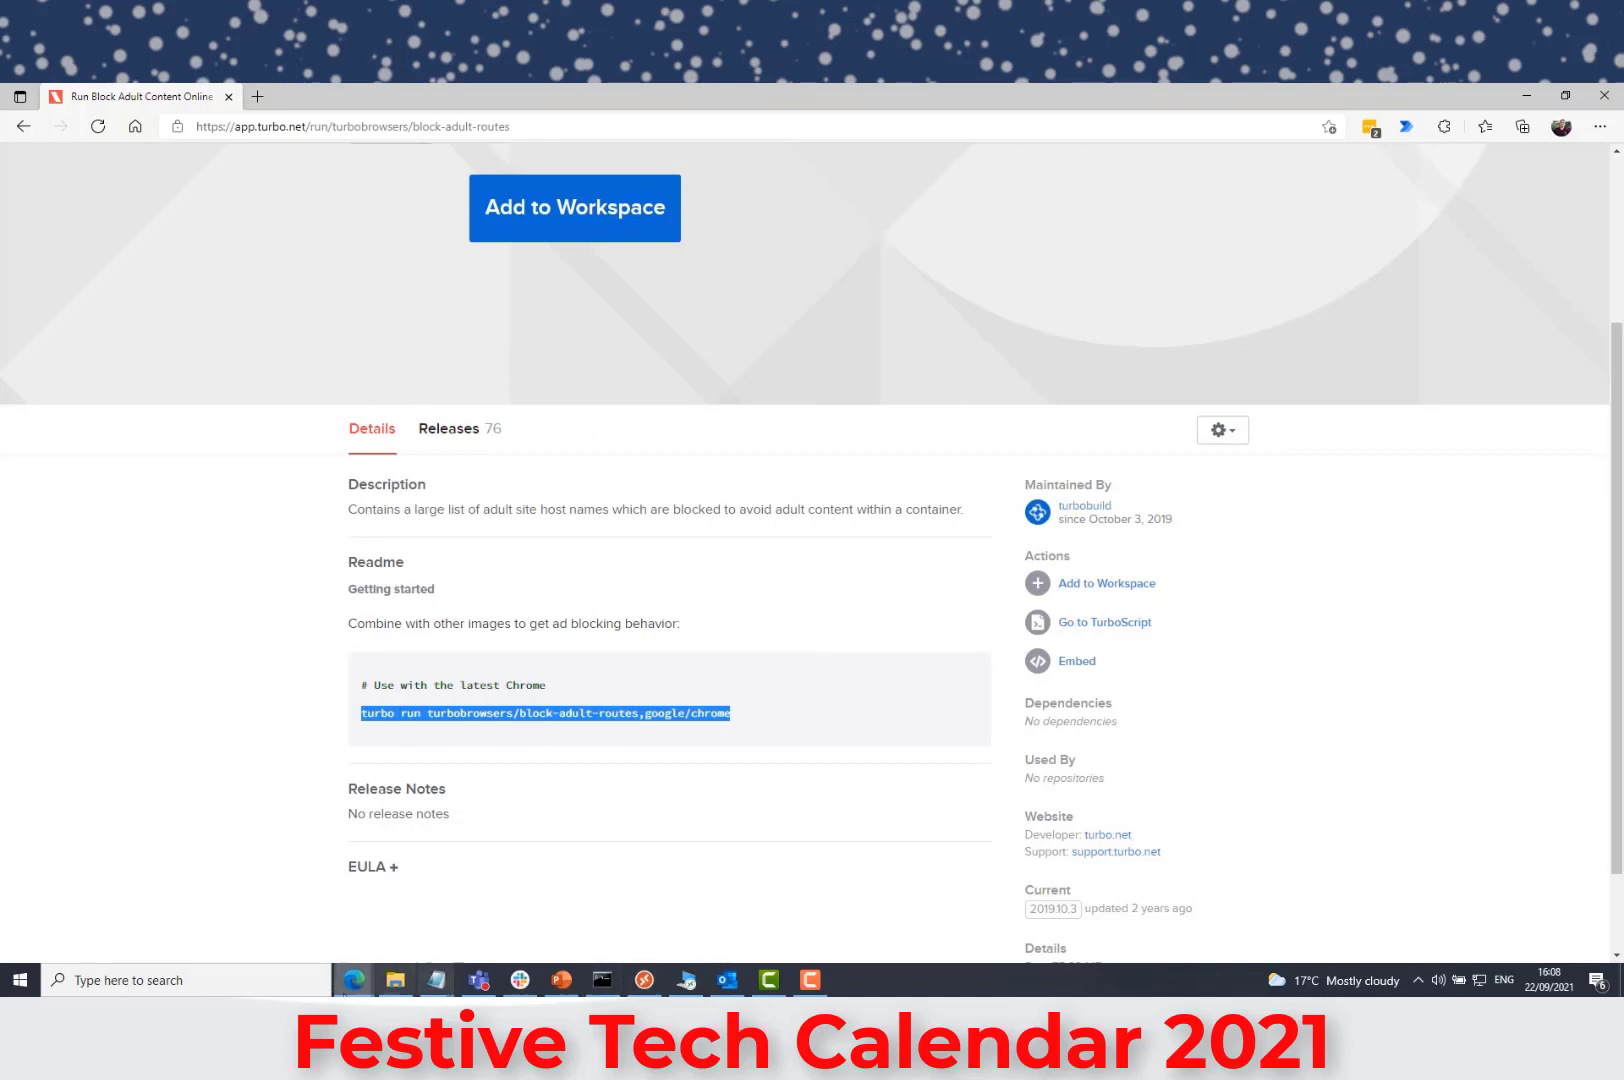
left_click(272, 980)
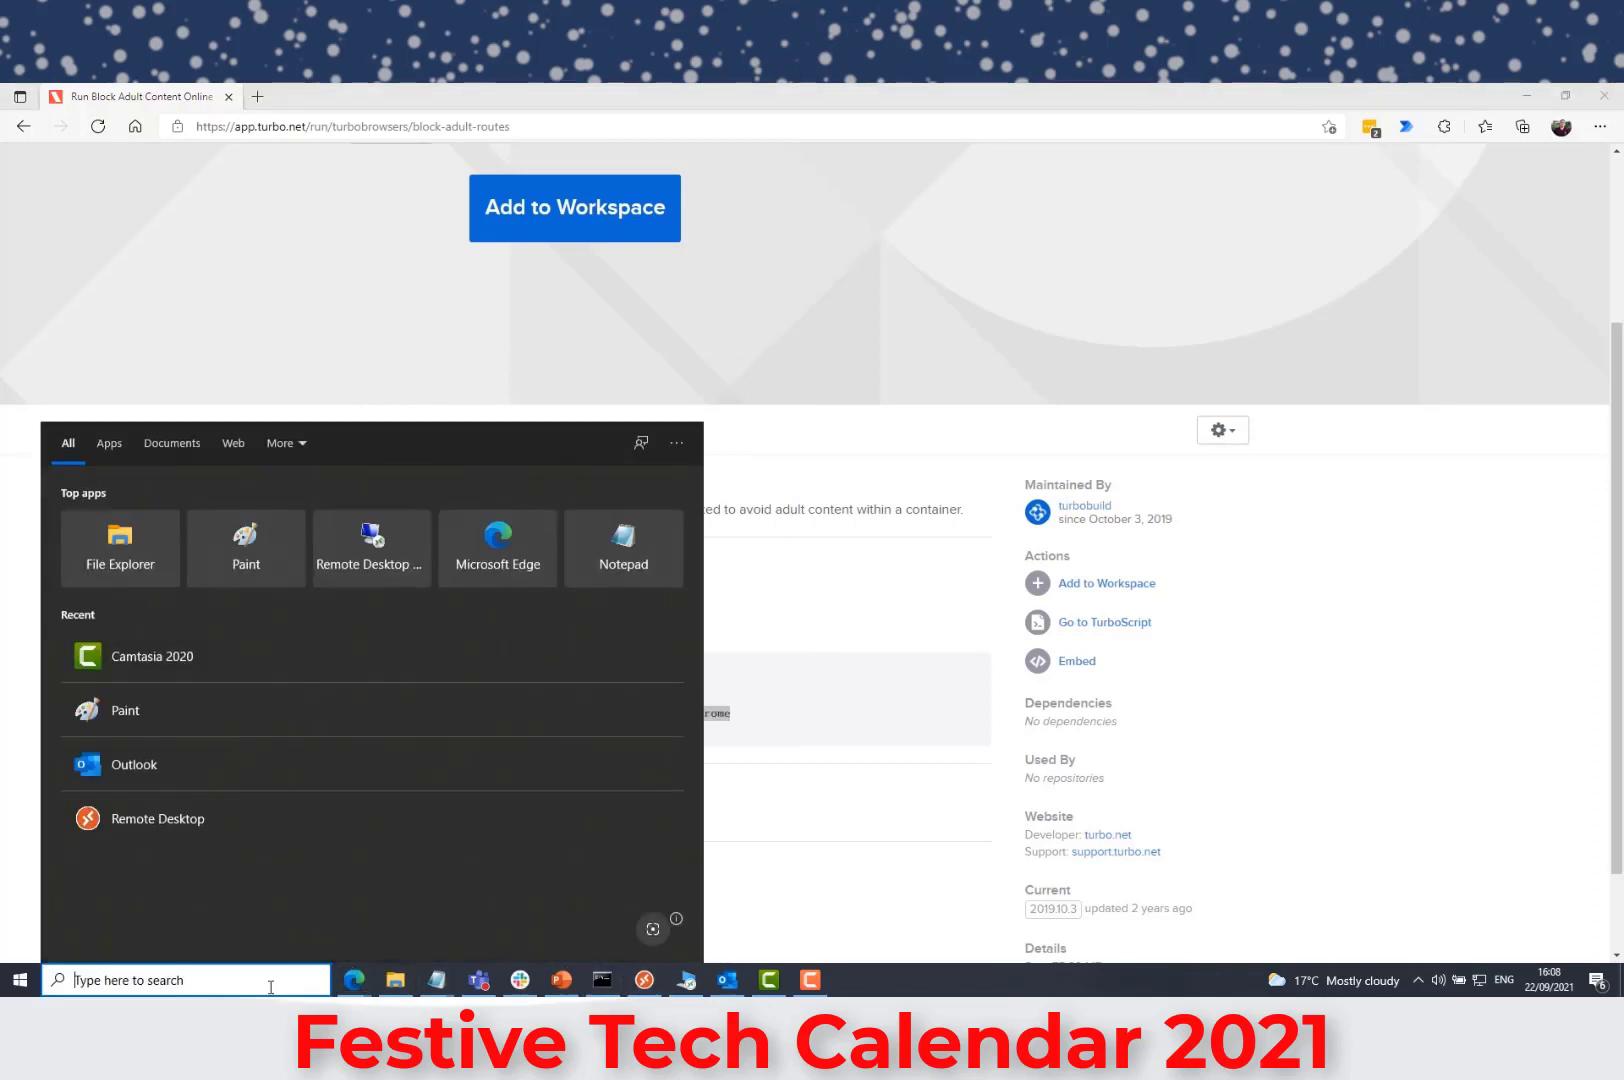
type("cmd")
key("Return")
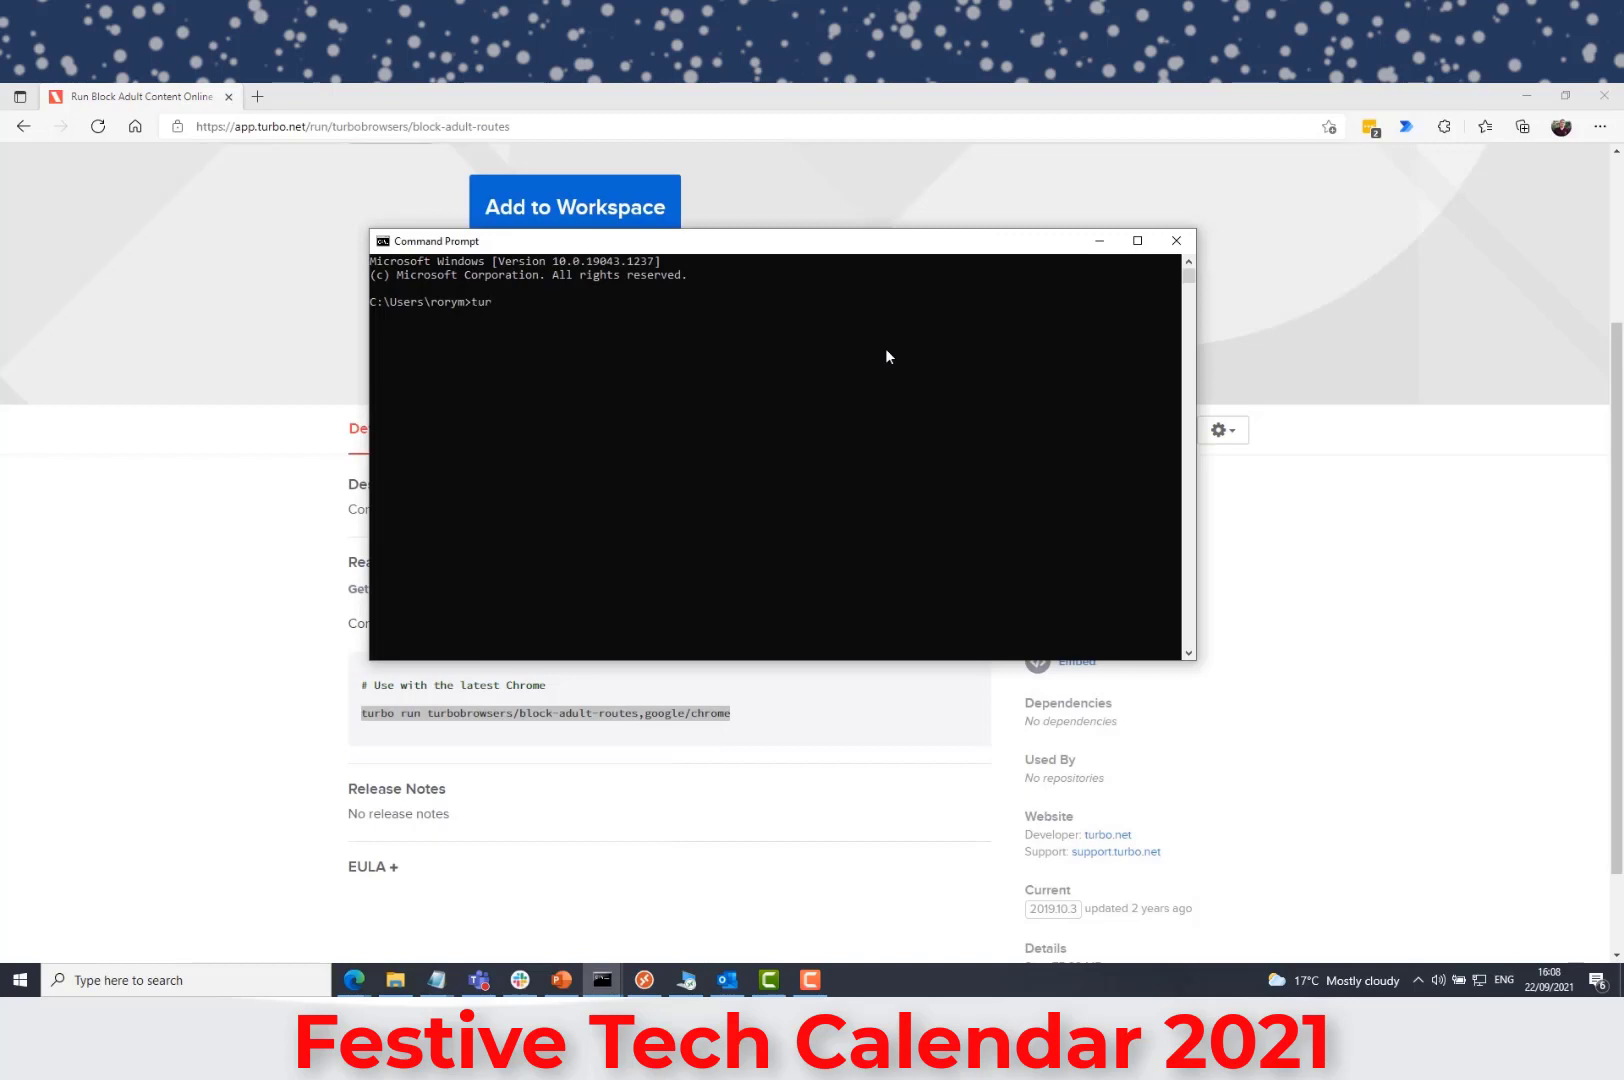
right_click(765, 369)
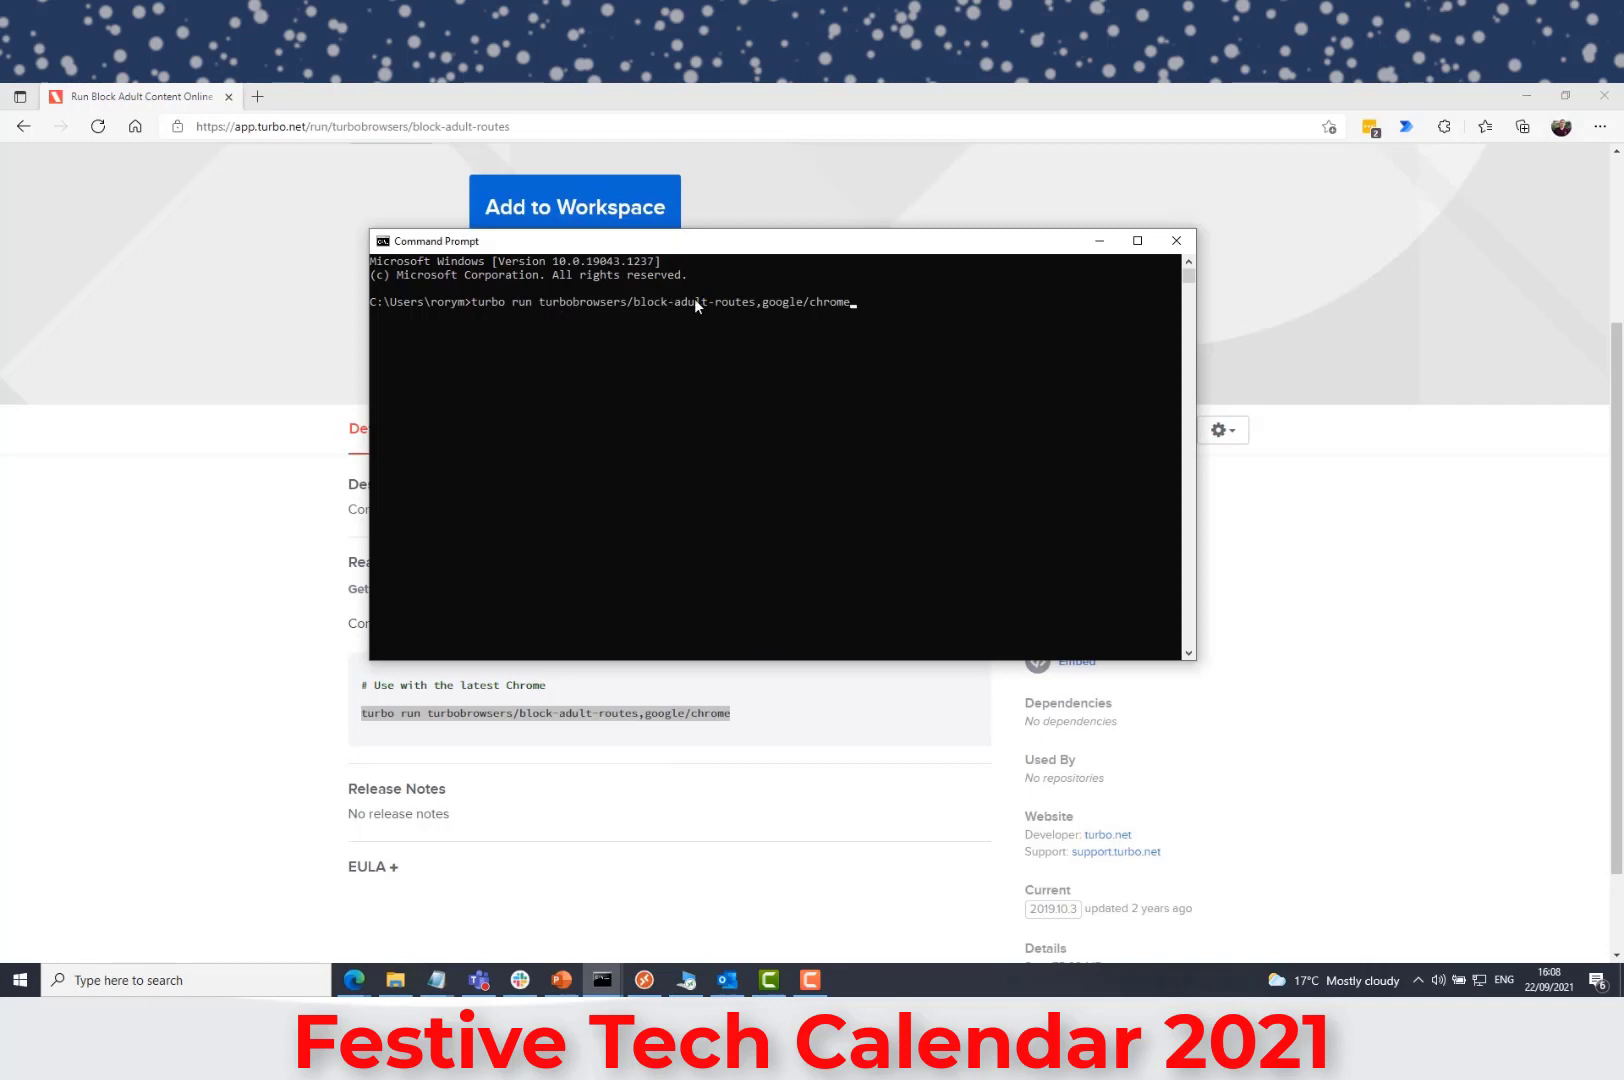
key("Return")
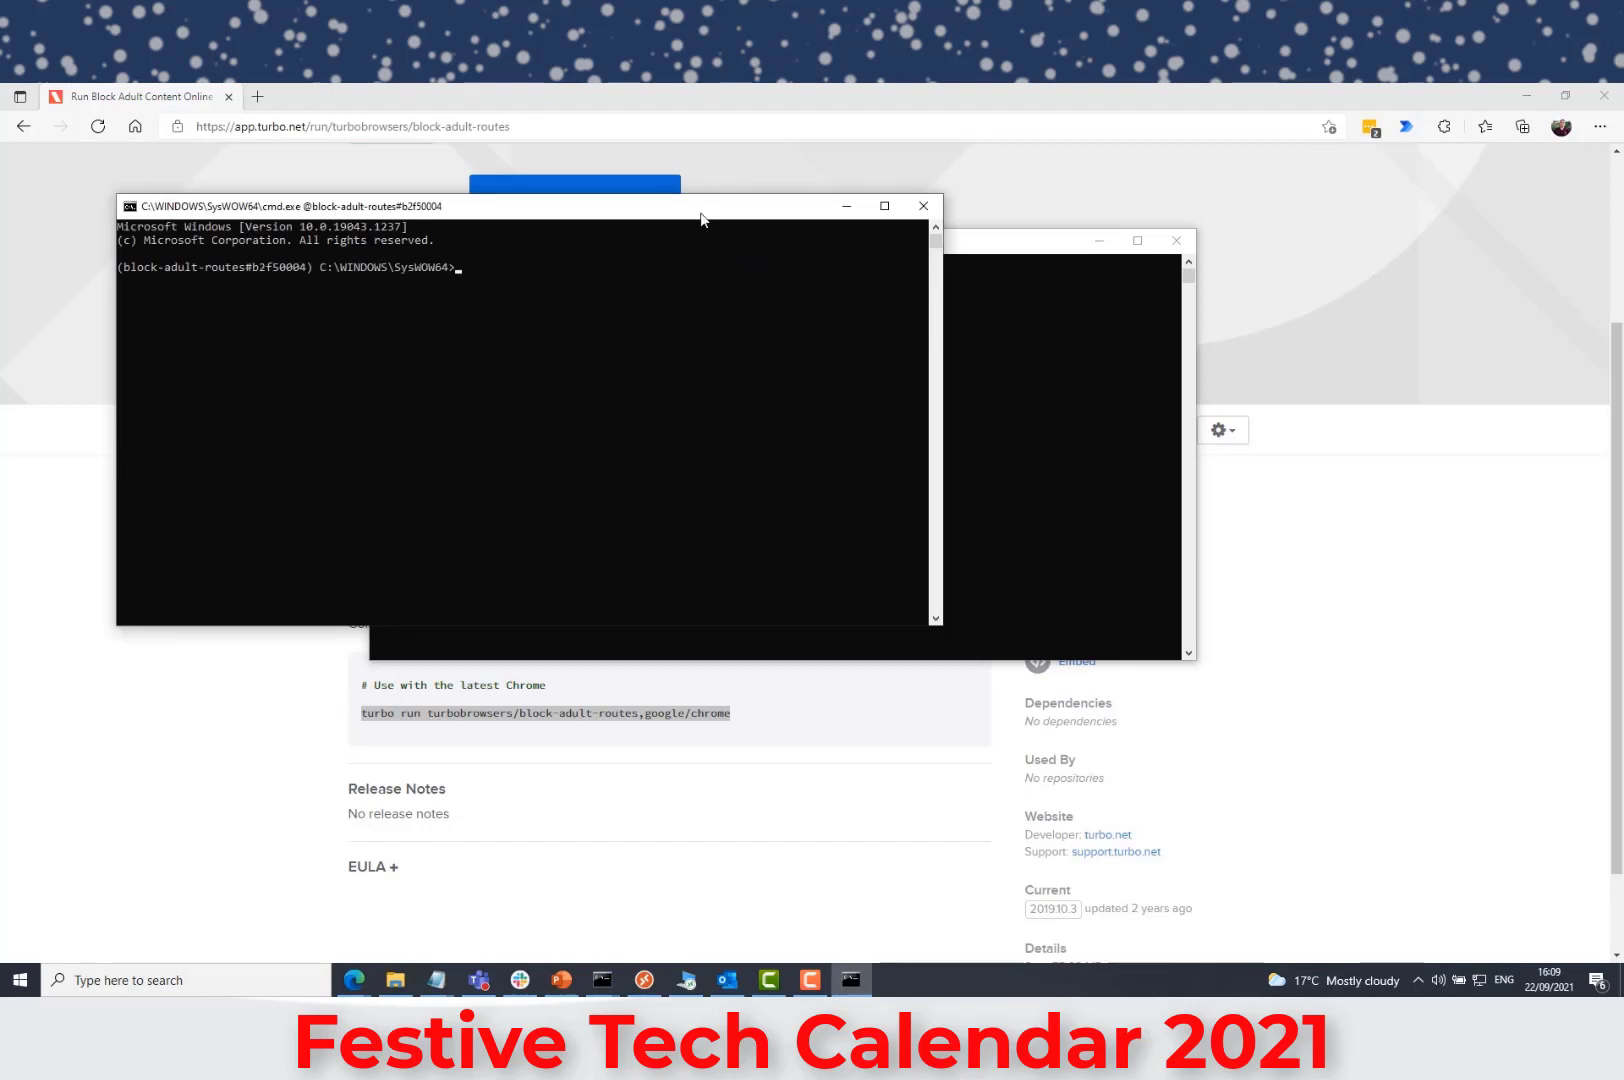
Reposition the container's command window over the original prompt and go up to the root of the C: drive.
left_click_drag(701, 219, 952, 255)
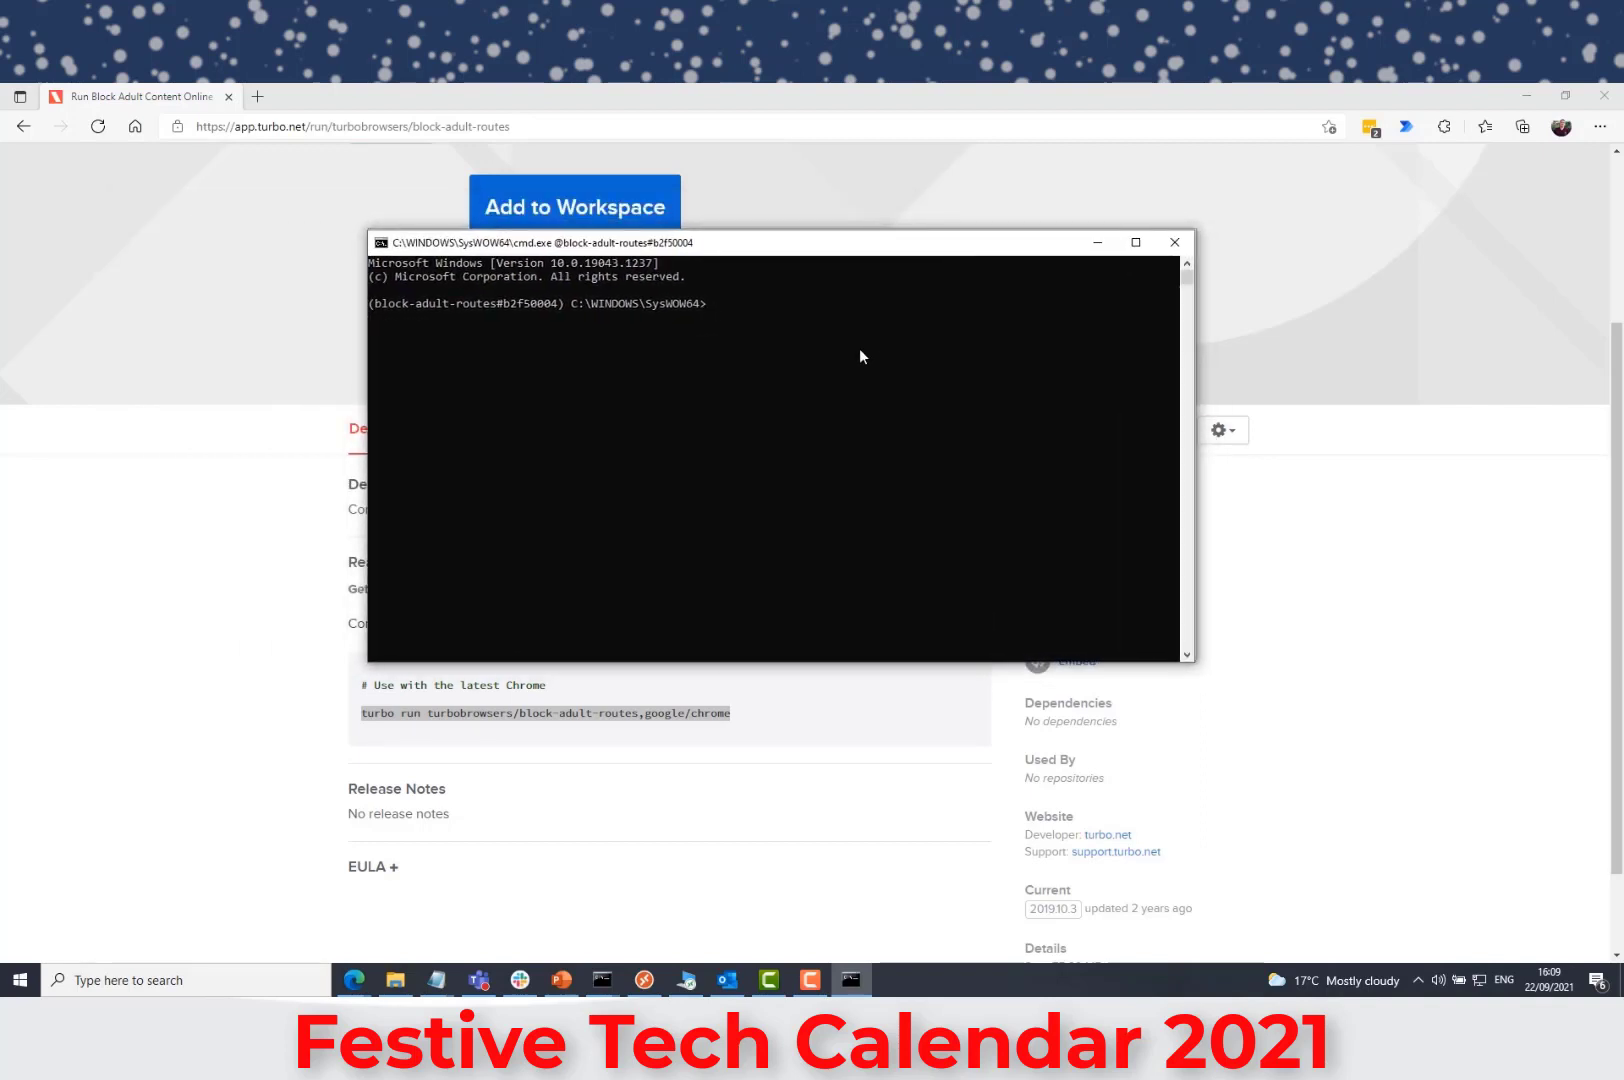
type("cd..")
key("Return")
type("cd..")
key("Return")
Change to C:\Program Files (x86)\Google\Chrome\Application inside the container and list its contents with dir.
type("cd C:")
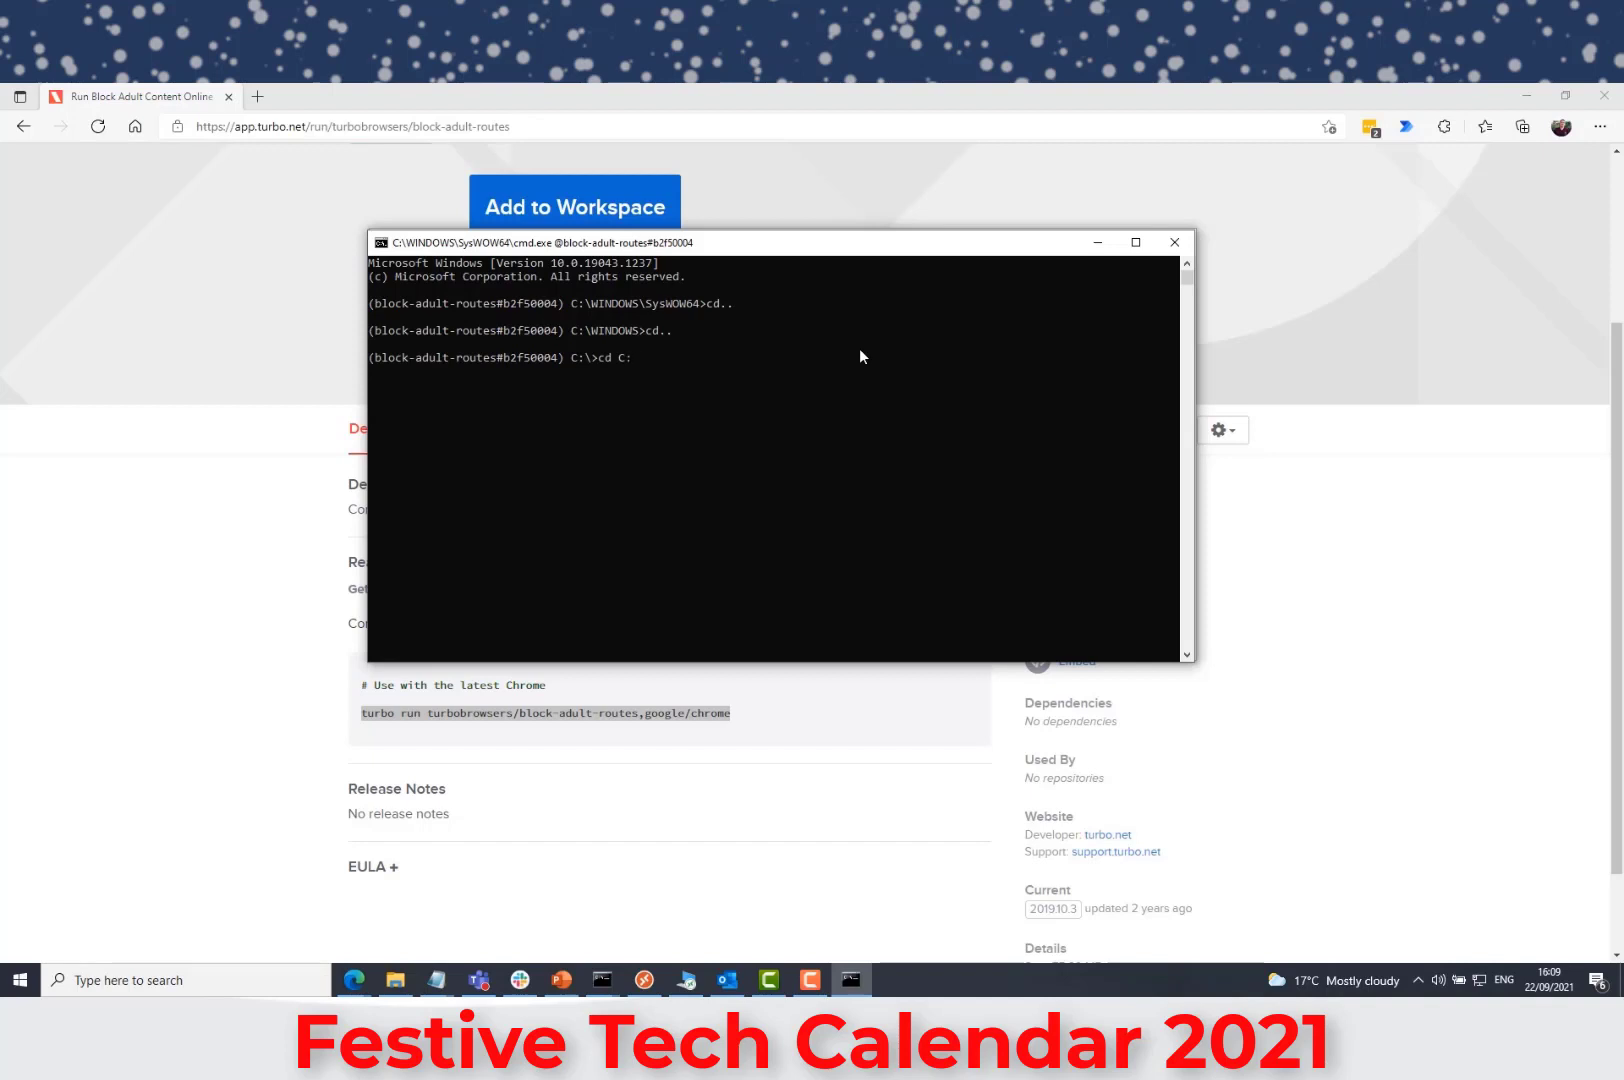
type("\\Program")
key("Tab")
key("Tab")
type("\\G")
key("Tab")
type("\\")
type("\\A")
key("Tab")
key("Return")
type("dir")
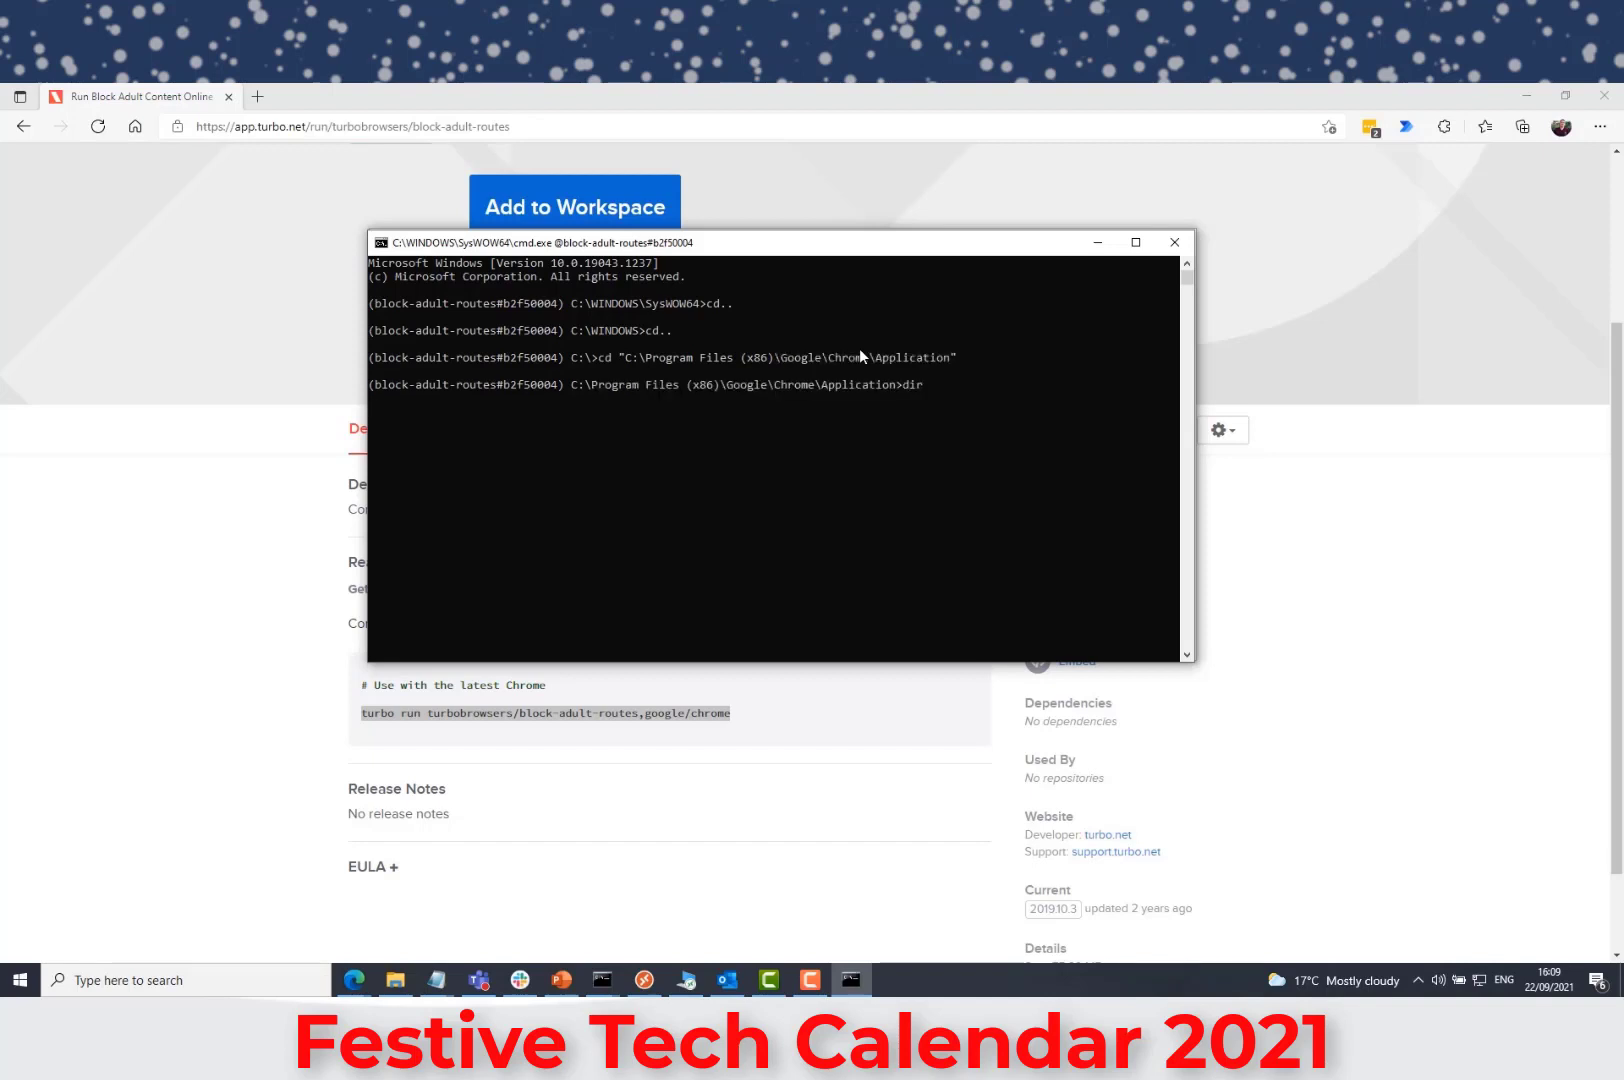
key("Return")
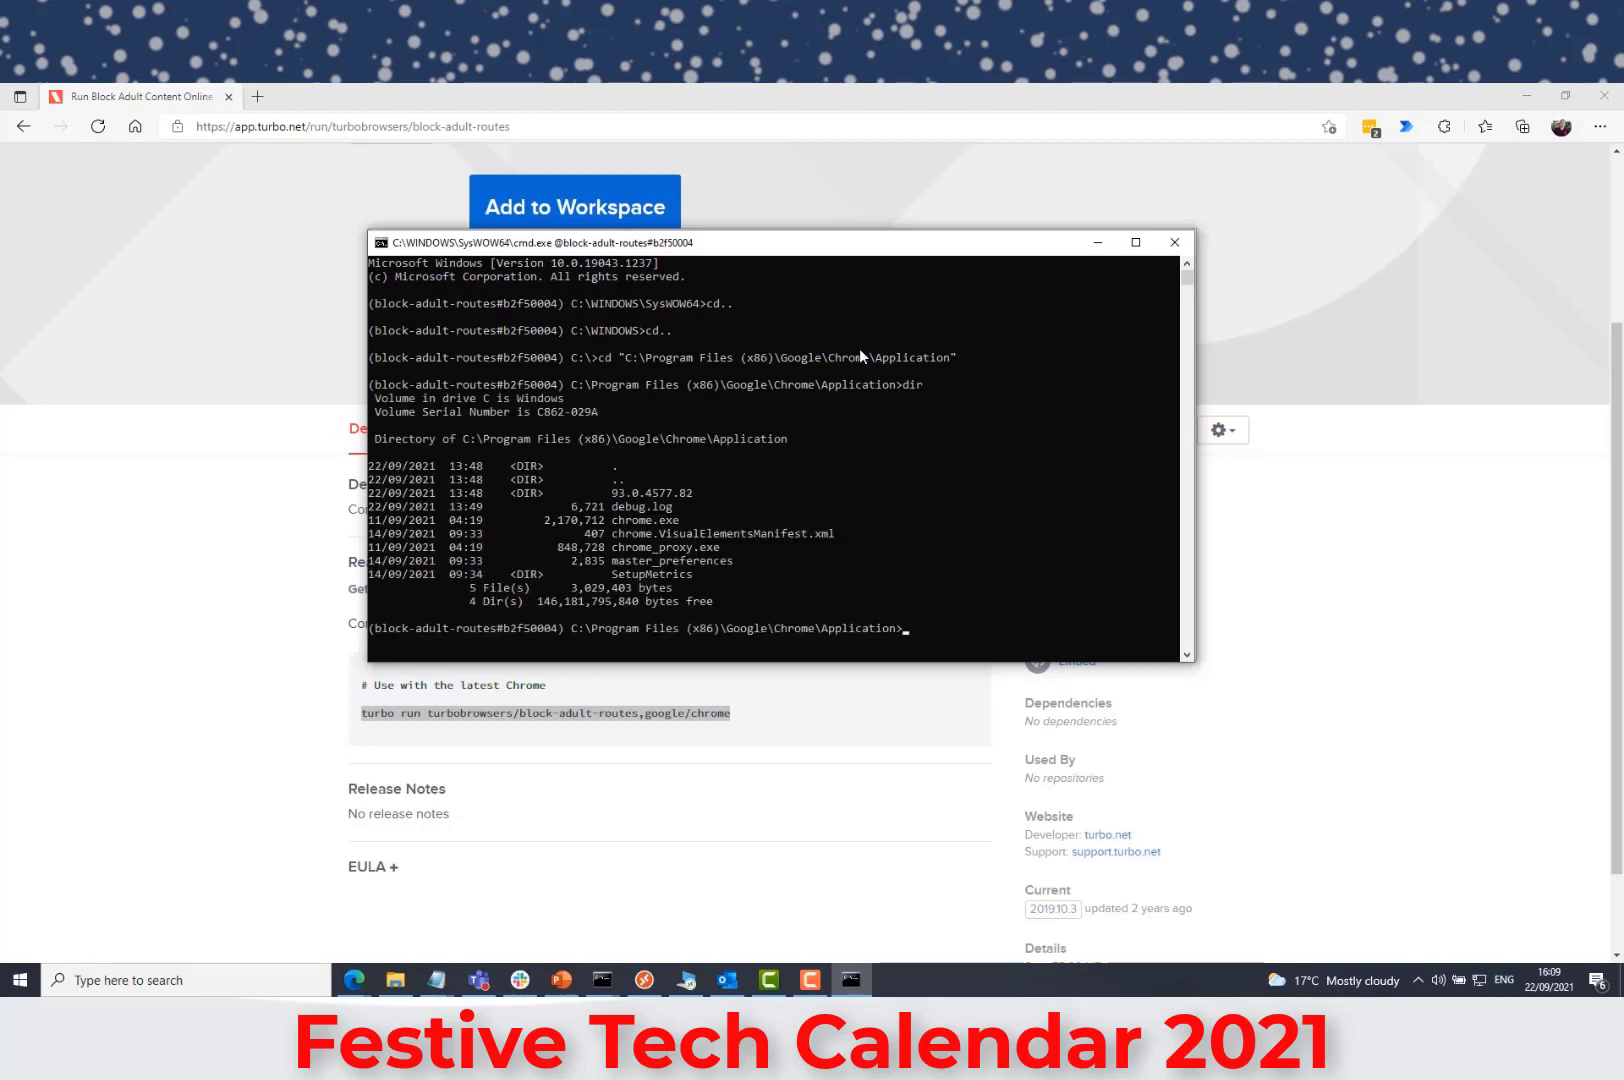
Locate chrome.exe in the listing, copy the Chrome Application folder path and exit the container session.
left_click(614, 520)
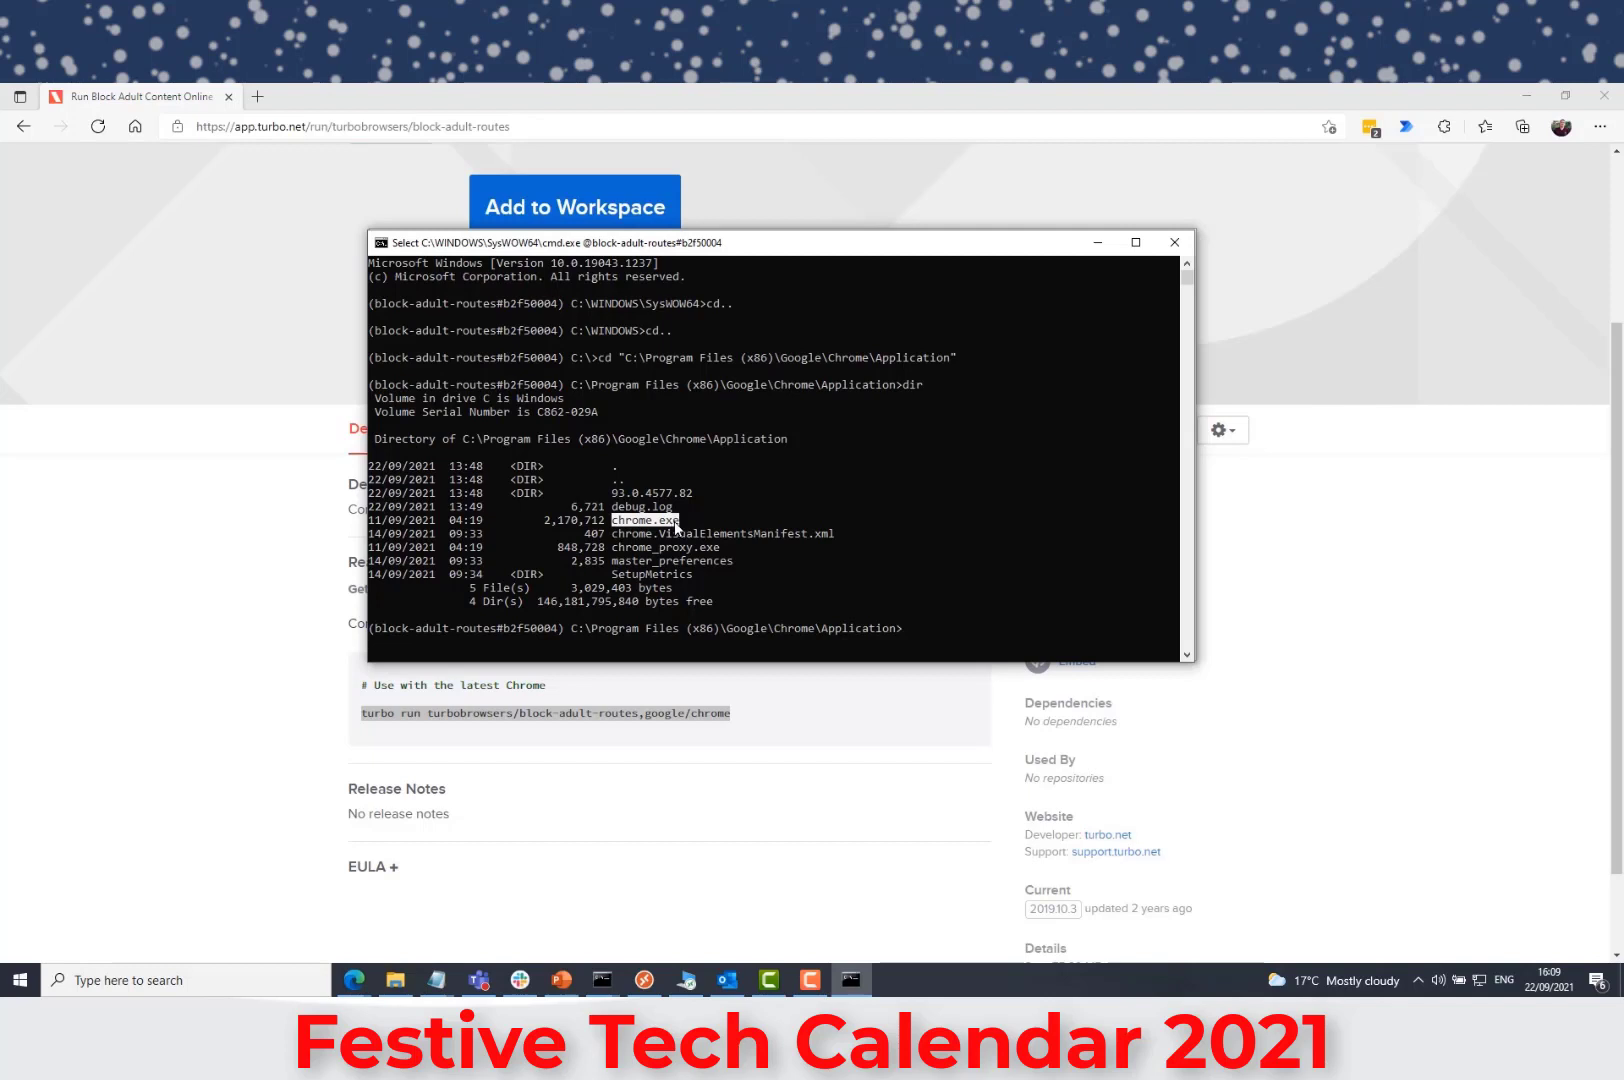
left_click(810, 587)
left_click_drag(573, 630, 720, 630)
left_click_drag(875, 634, 889, 628)
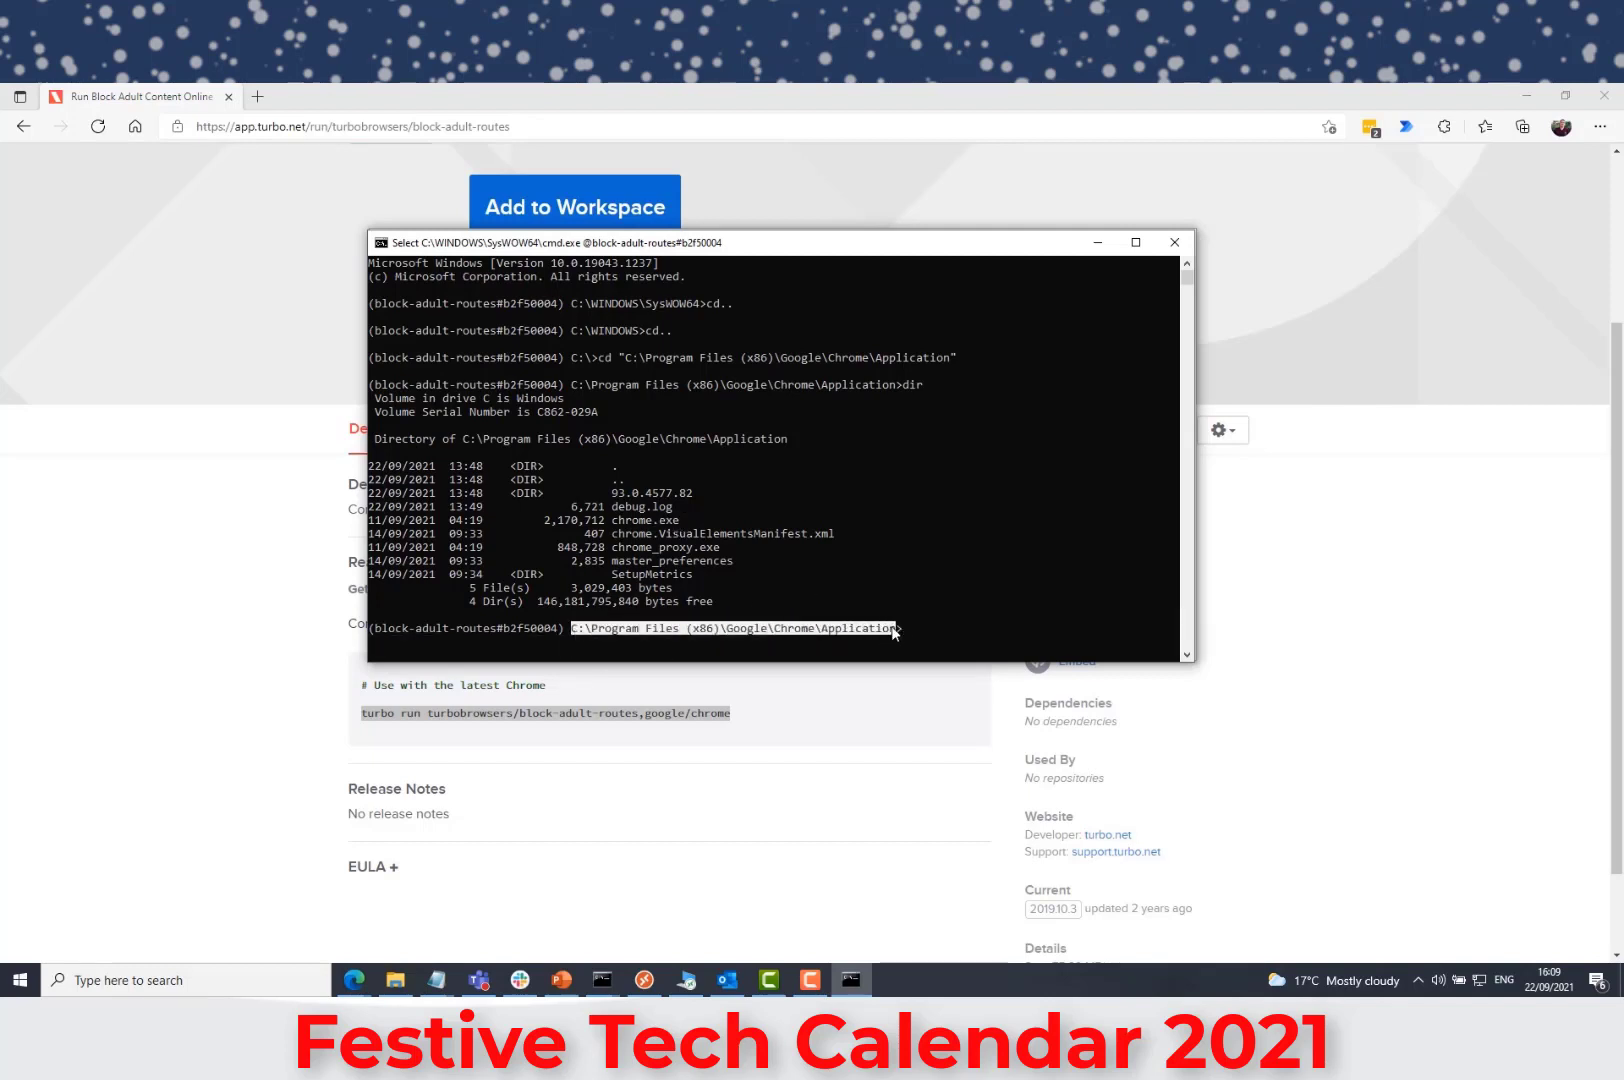
right_click(889, 625)
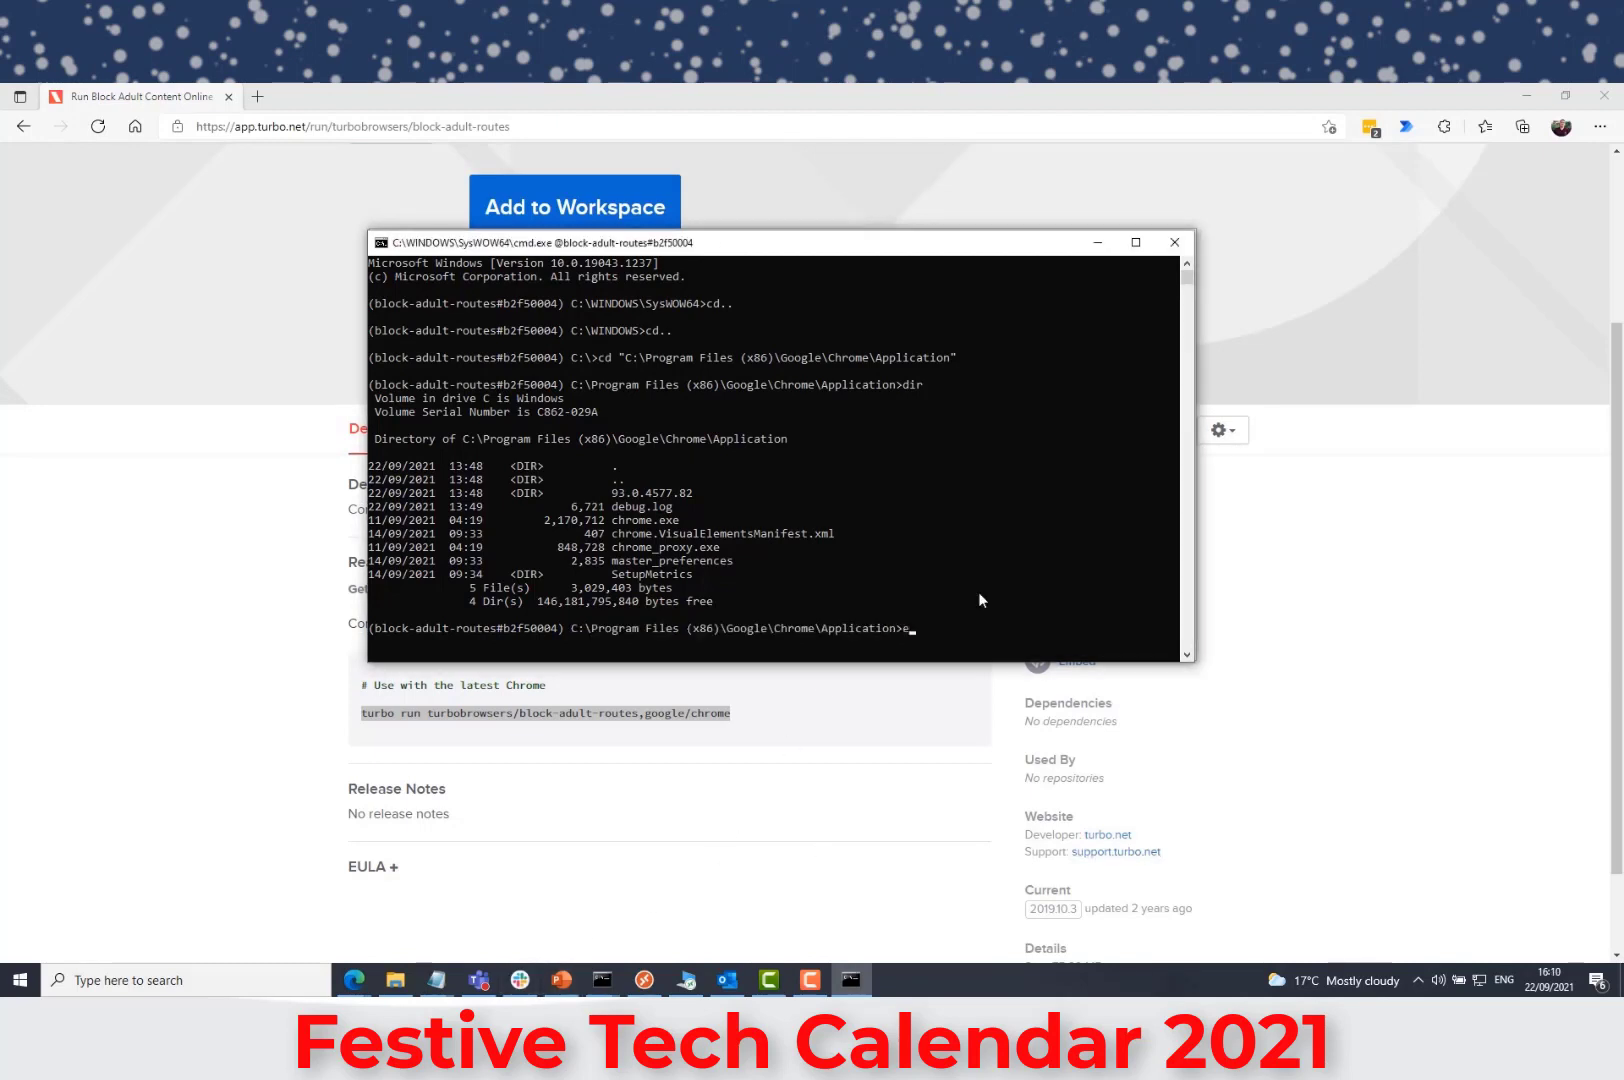
type("exit")
key("Return")
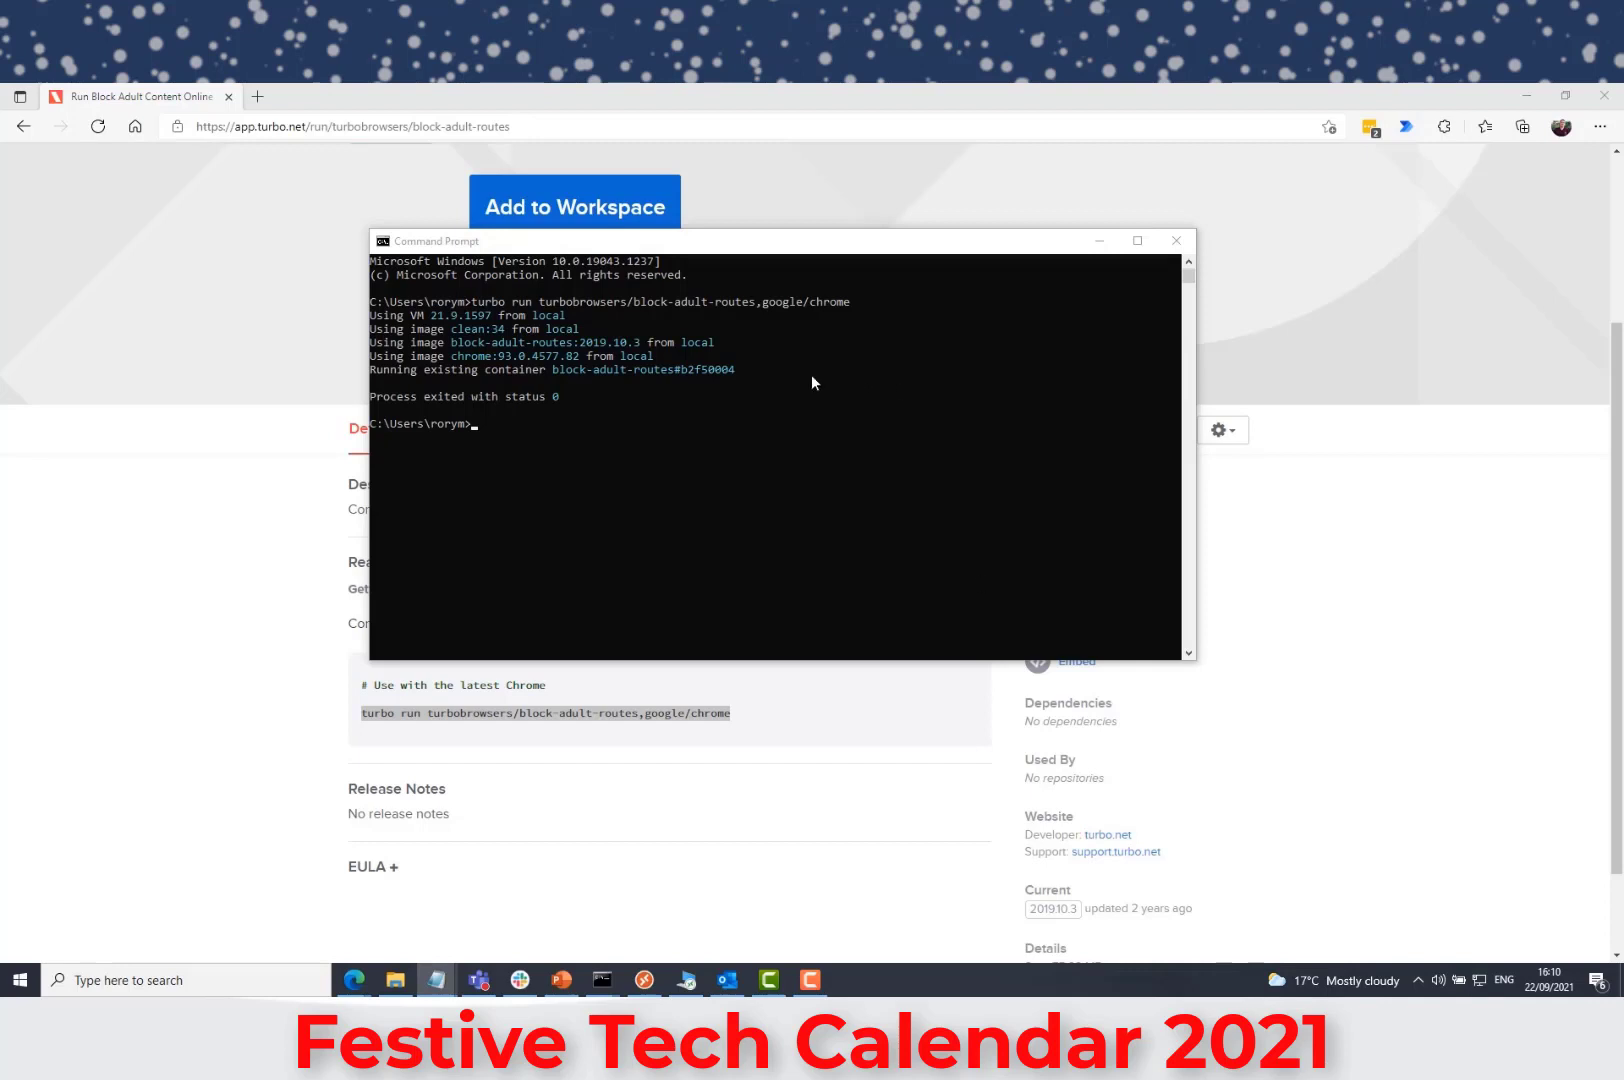
Copy the container ID b2f50004 from the turbo run output in Command Prompt.
left_click(684, 368)
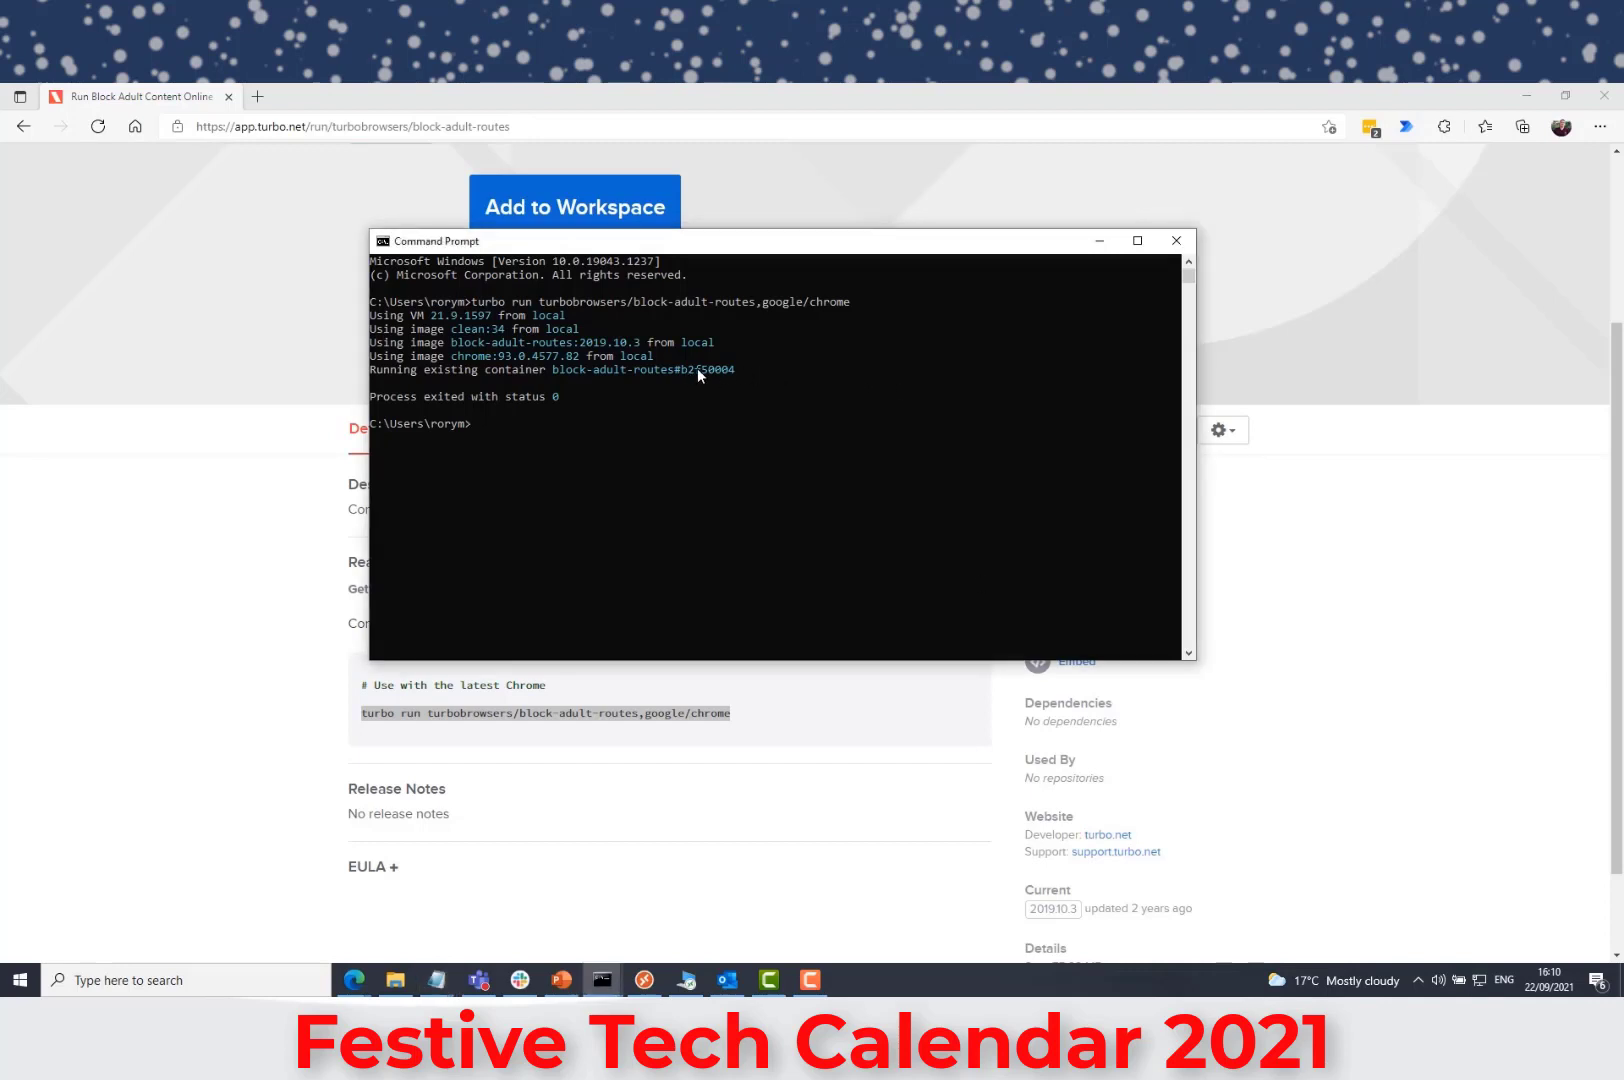
left_click_drag(686, 368, 734, 369)
key("ctrl+c")
key("alt+Tab")
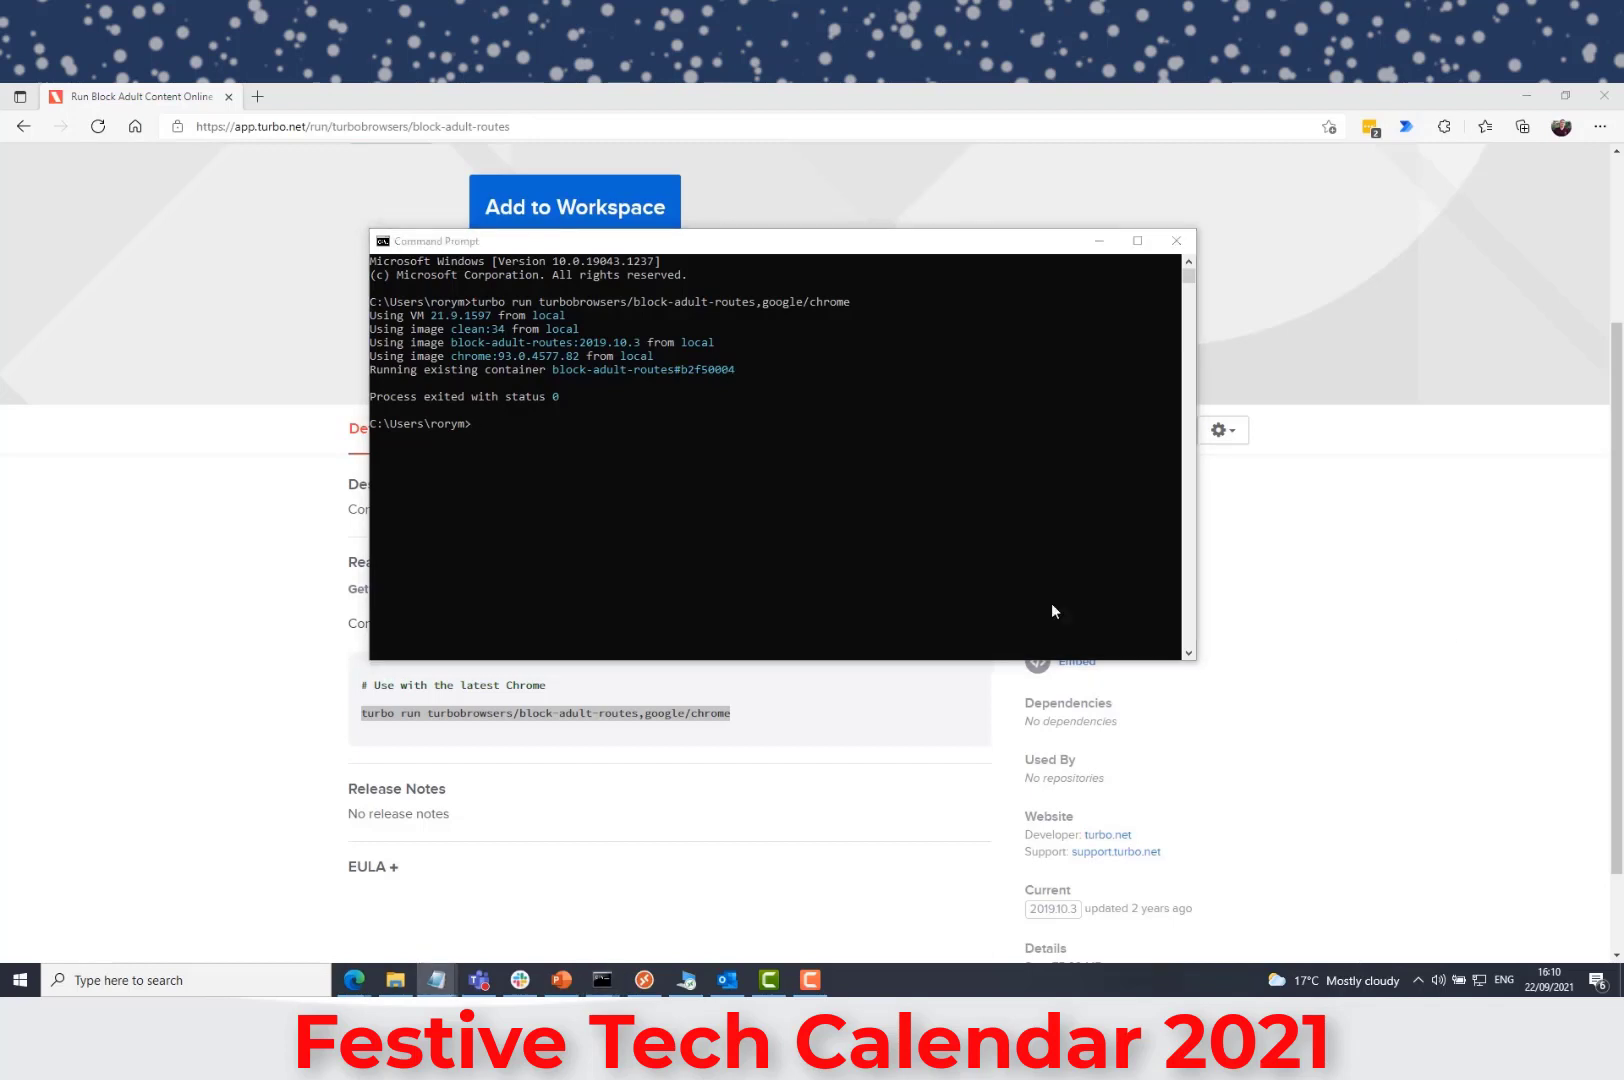
key("alt+Tab")
Commit container b2f50004 to image chromenonudes with turbo commit, setting --startup-file to "C:\Program Files (x86)\Google\Chrome\Application\Chrome.exe".
type("turbo comm")
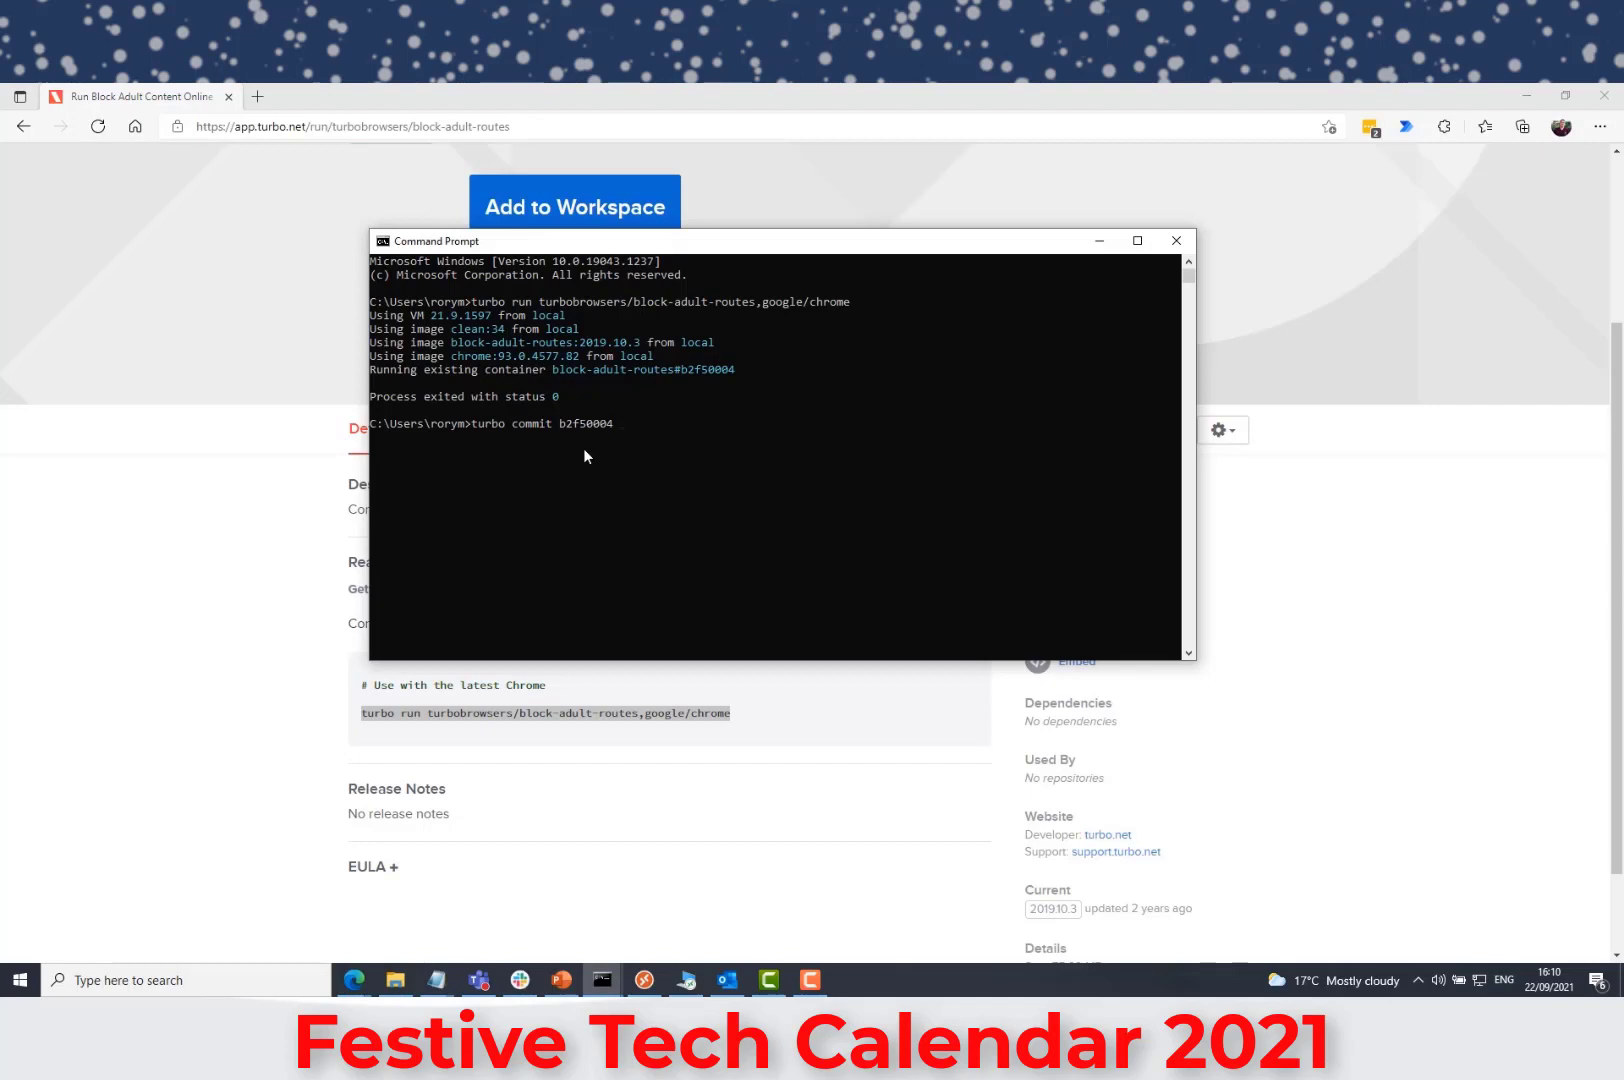
type("chromenonudes")
type("--startup-files")
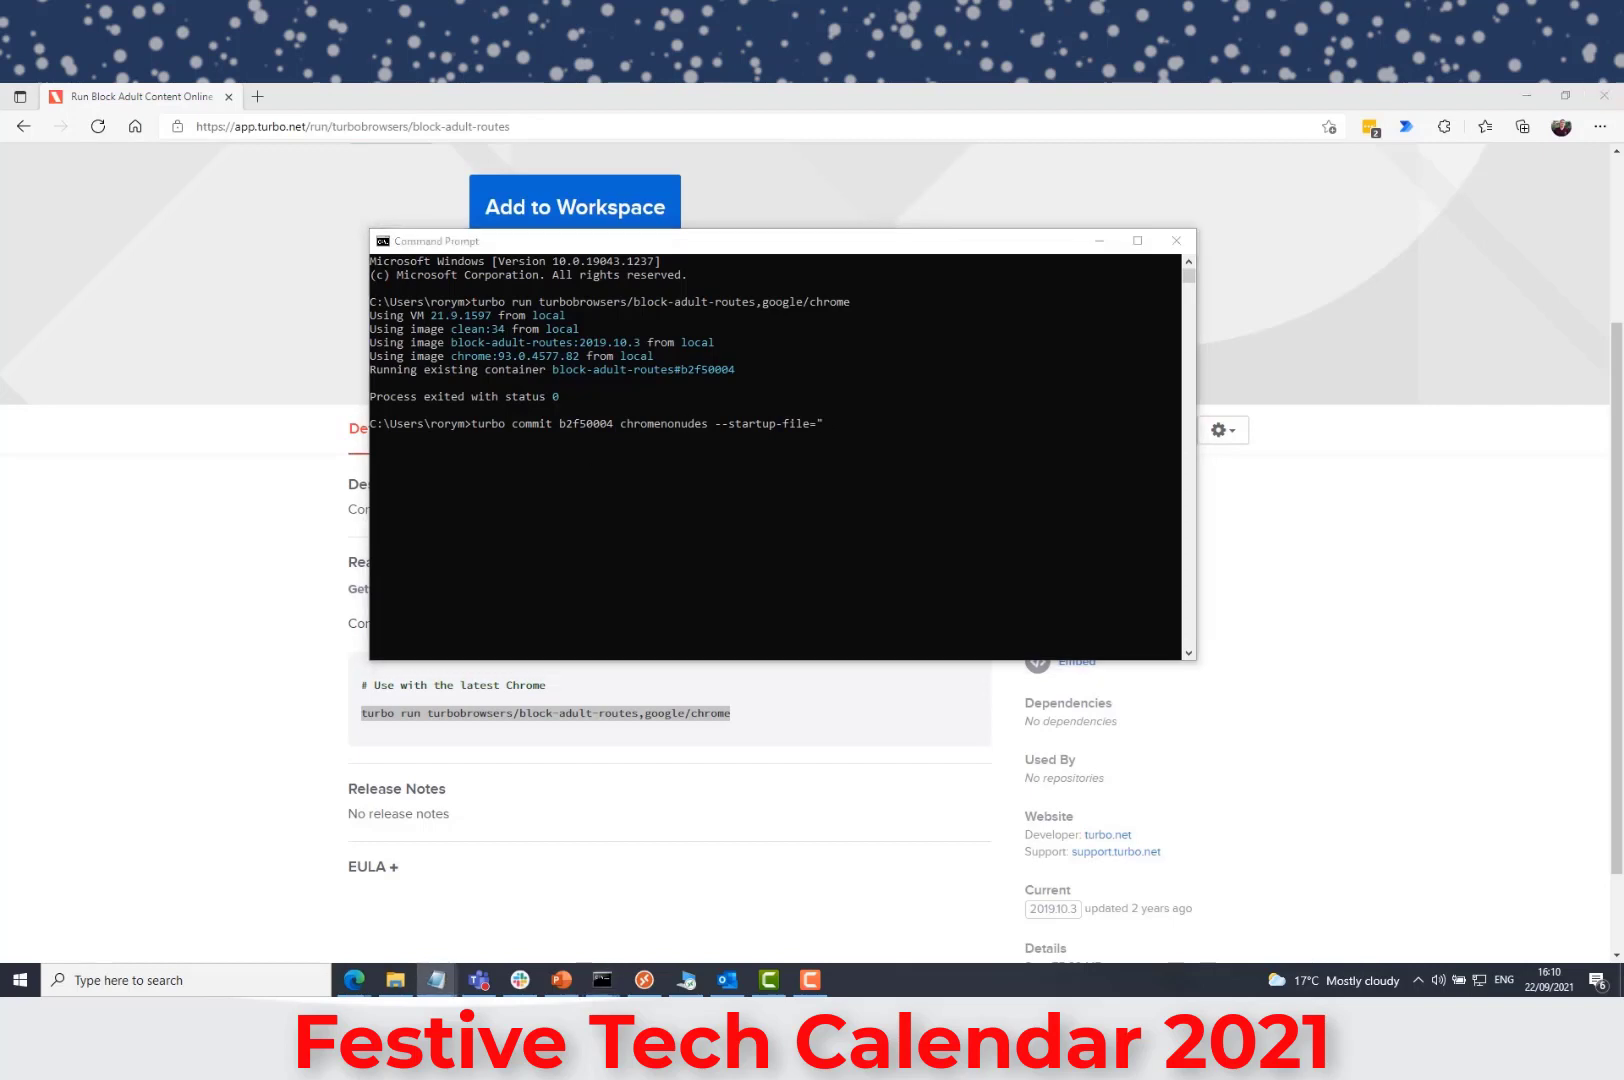
left_click(848, 445)
key("ctrl+v")
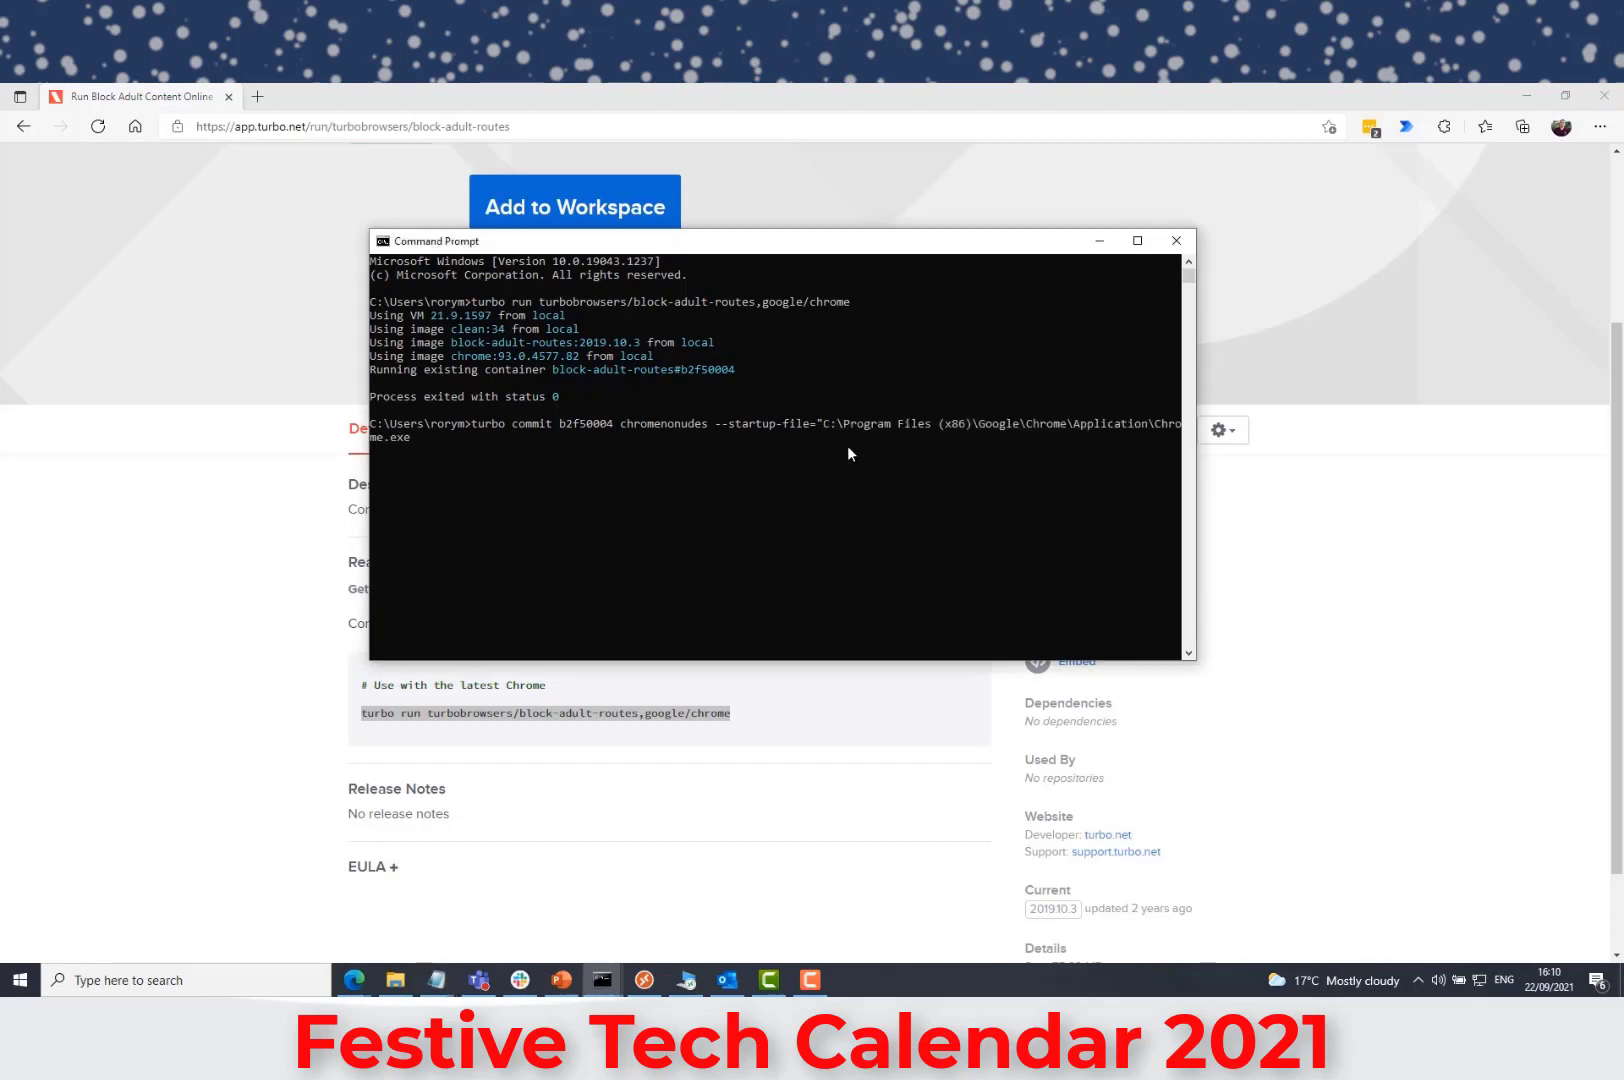
type("\"")
key("Return")
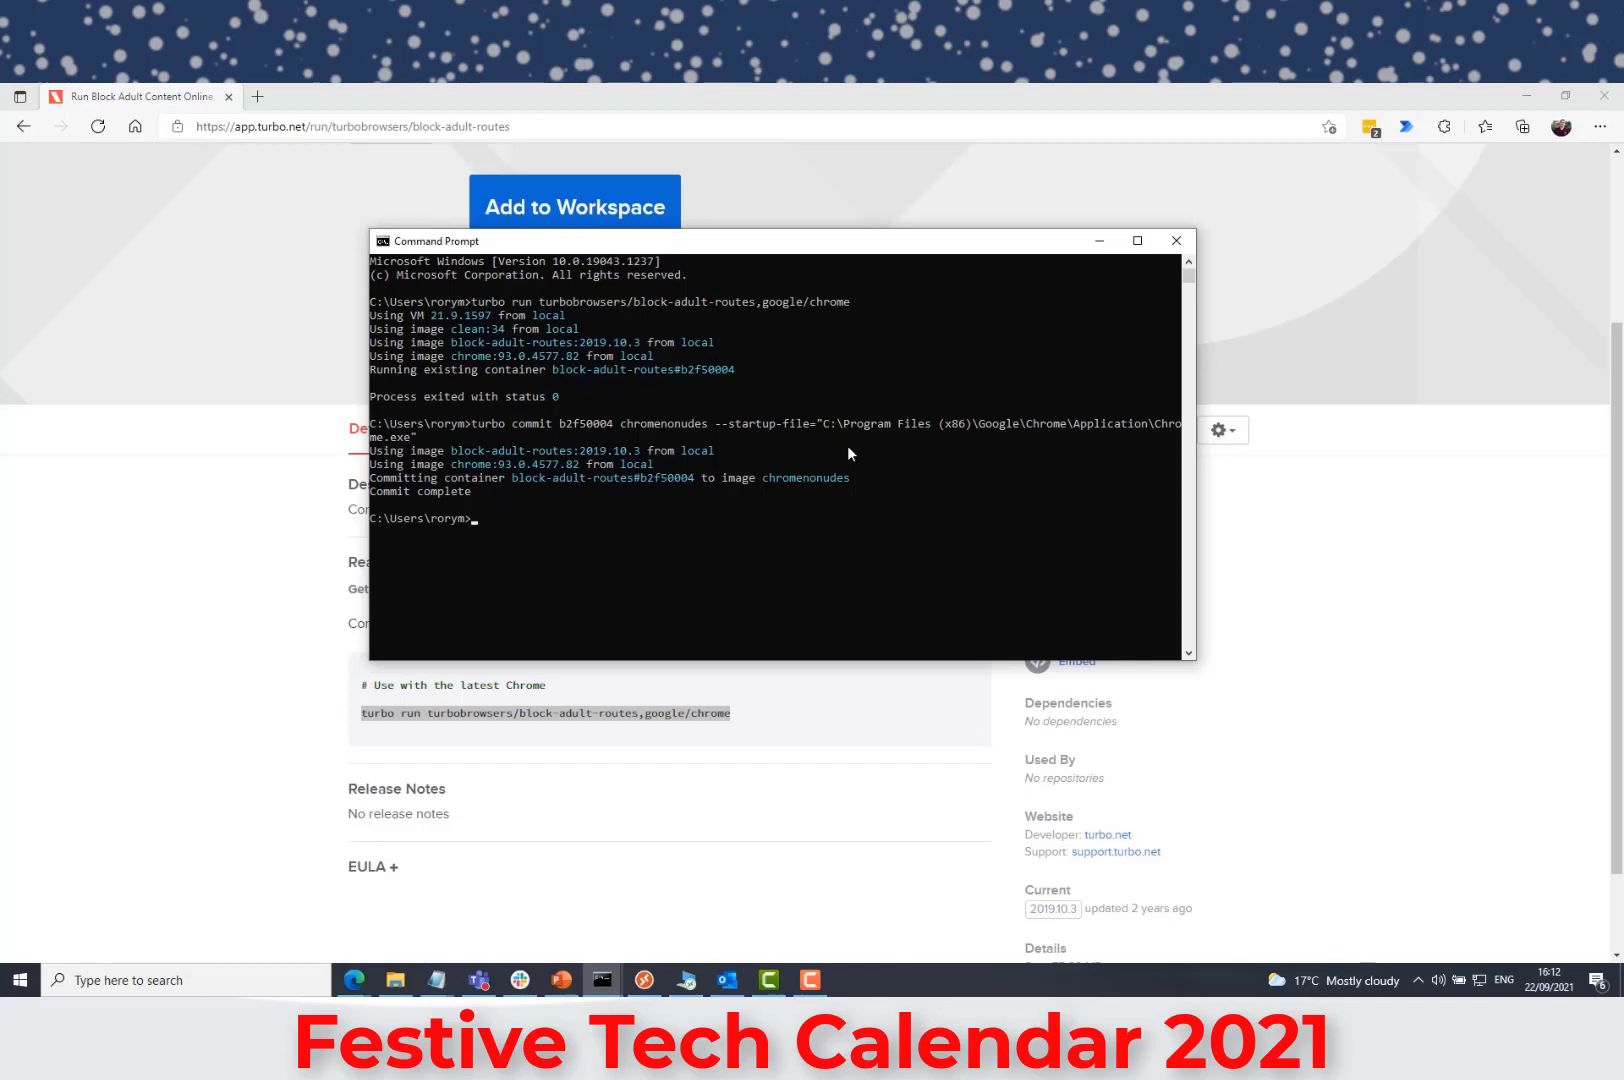
Launch a new container from the chromenonudes image with the turbo new command.
type("turbo new")
left_click_drag(763, 478, 847, 478)
key("ctrl+c")
key("ctrl+v")
key("Return")
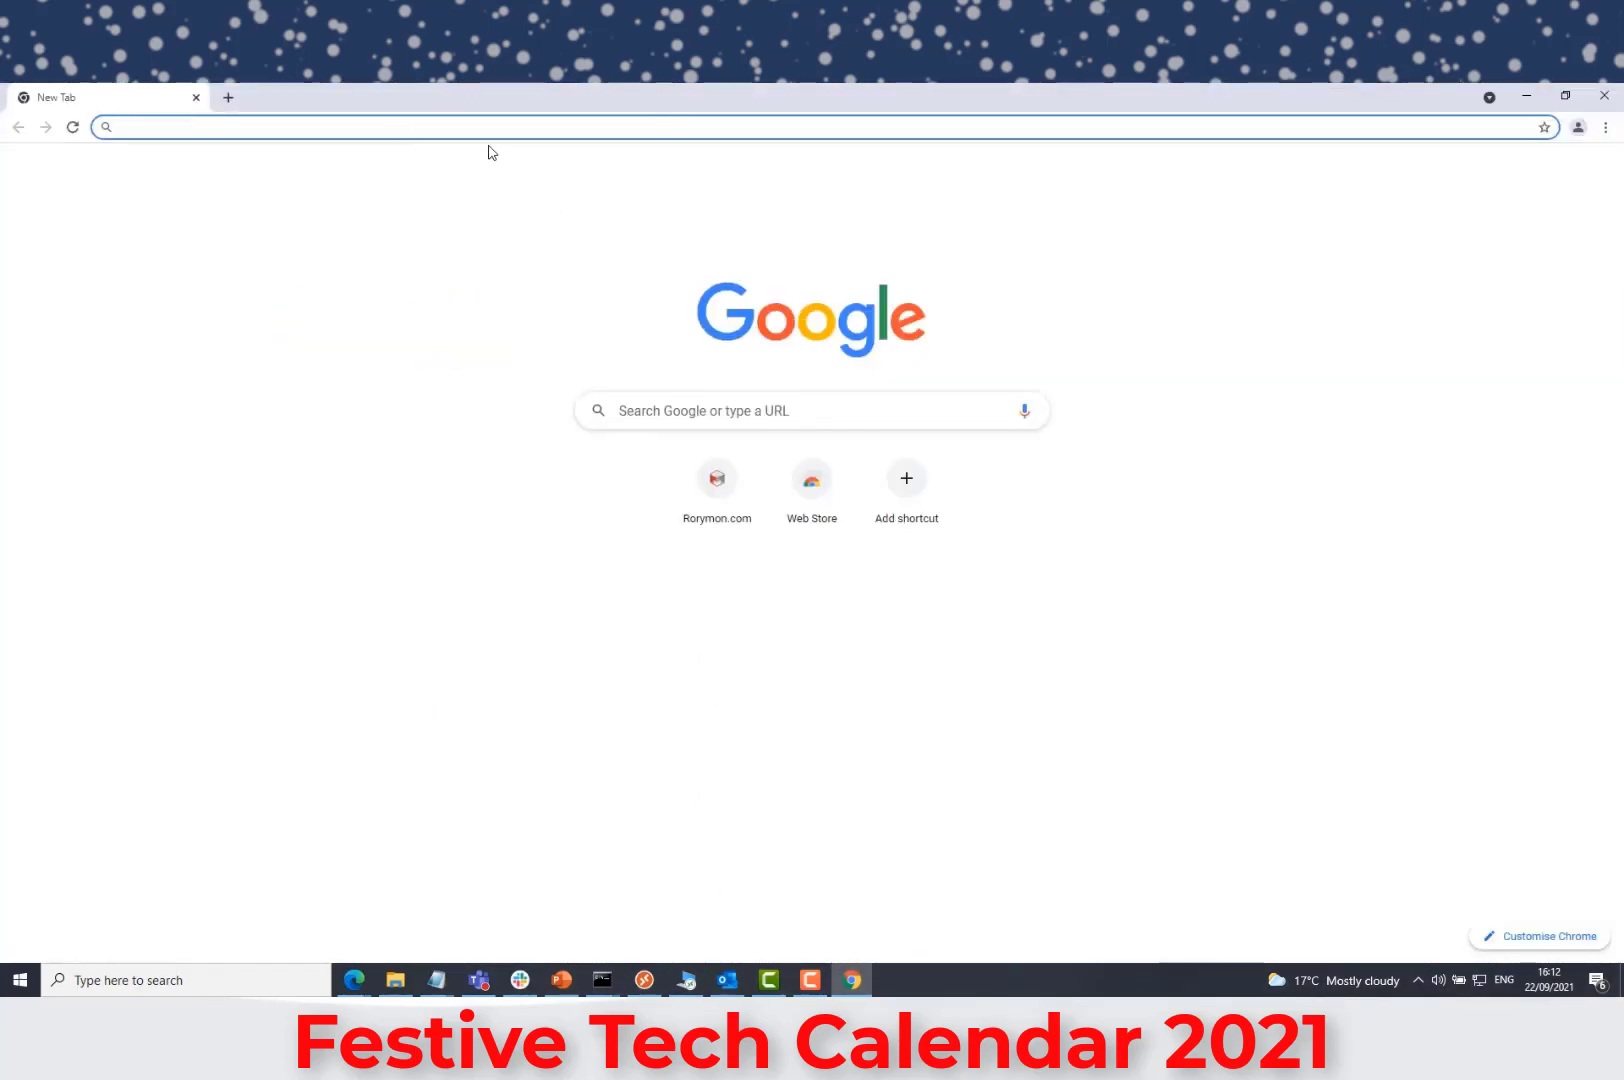
Browse to the Rorymon.com podcast episode guide and the Virtual Expo agenda on xenappblog.com to test ordinary sites in the container.
left_click(725, 510)
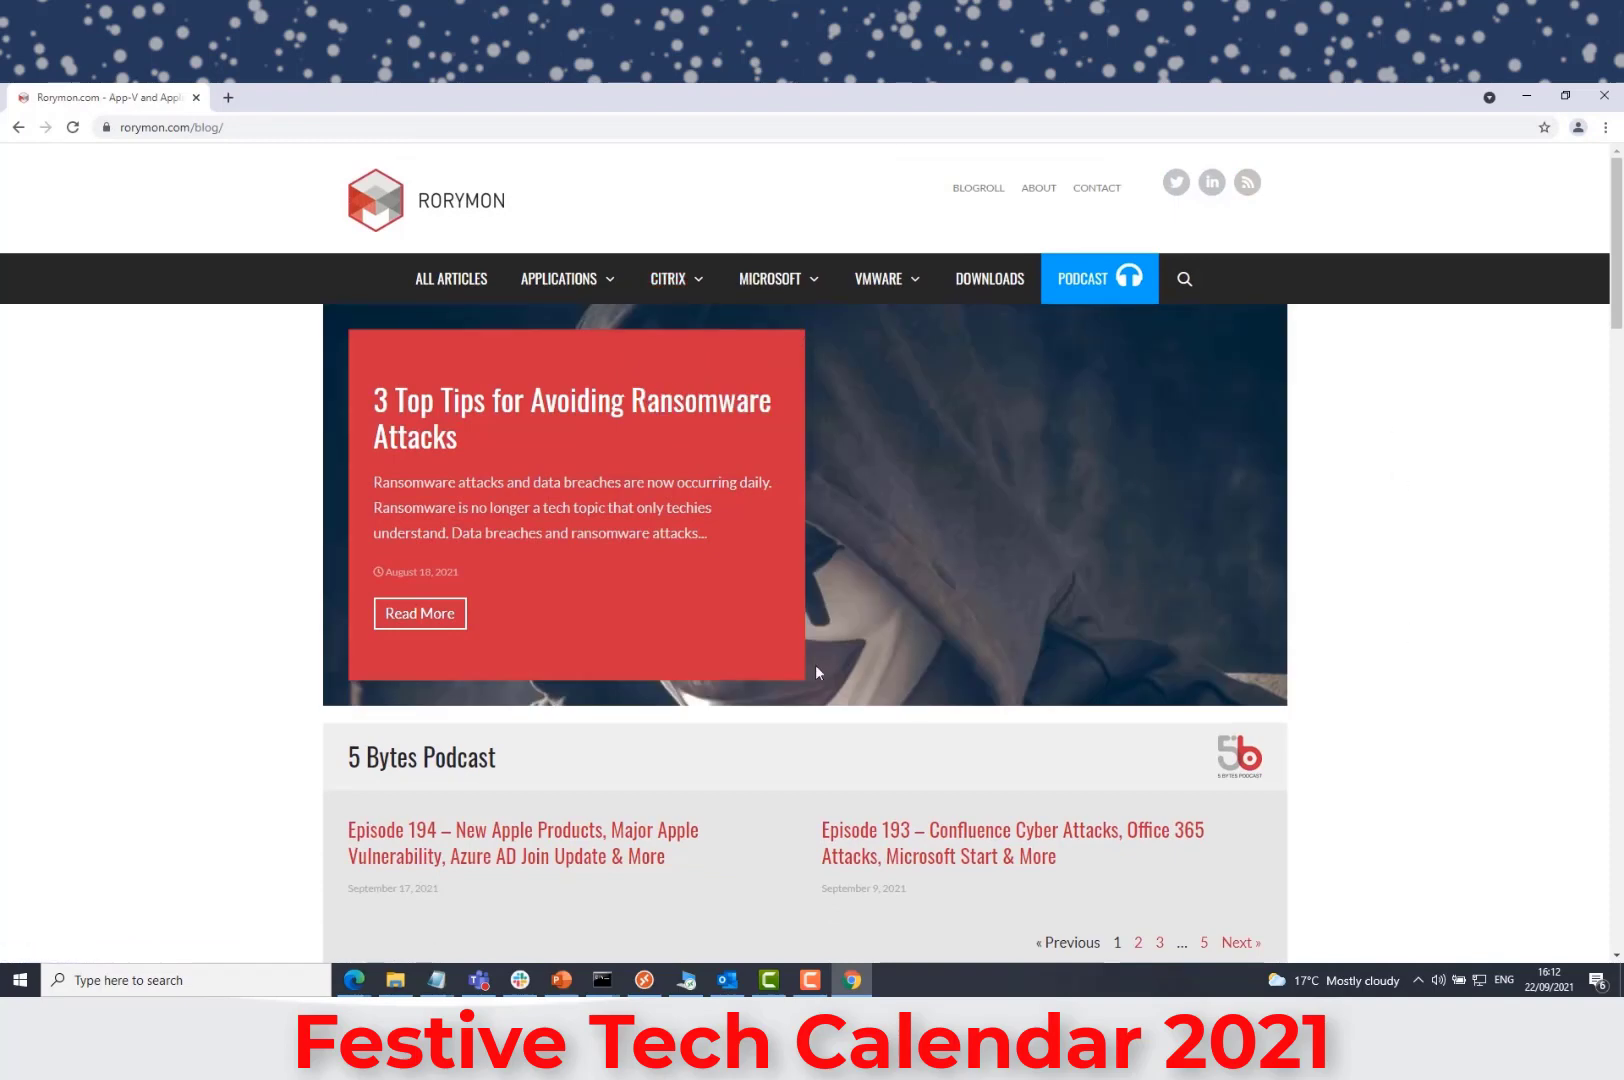
left_click(1098, 278)
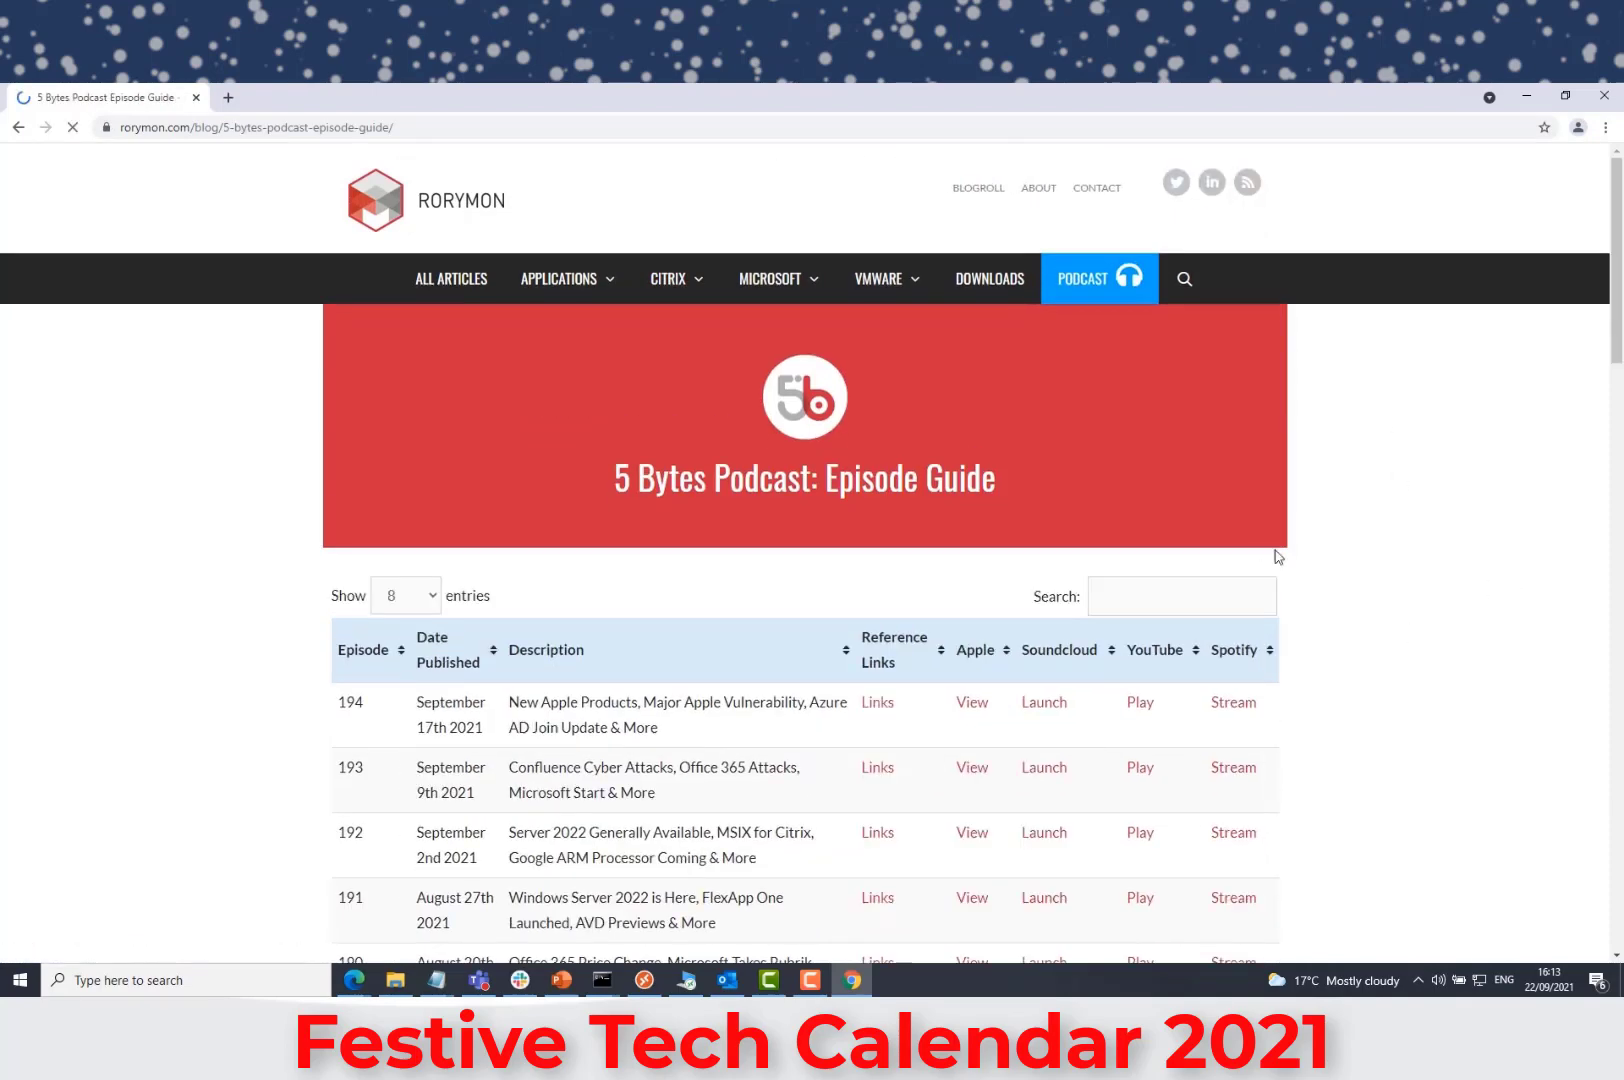
left_click(655, 124)
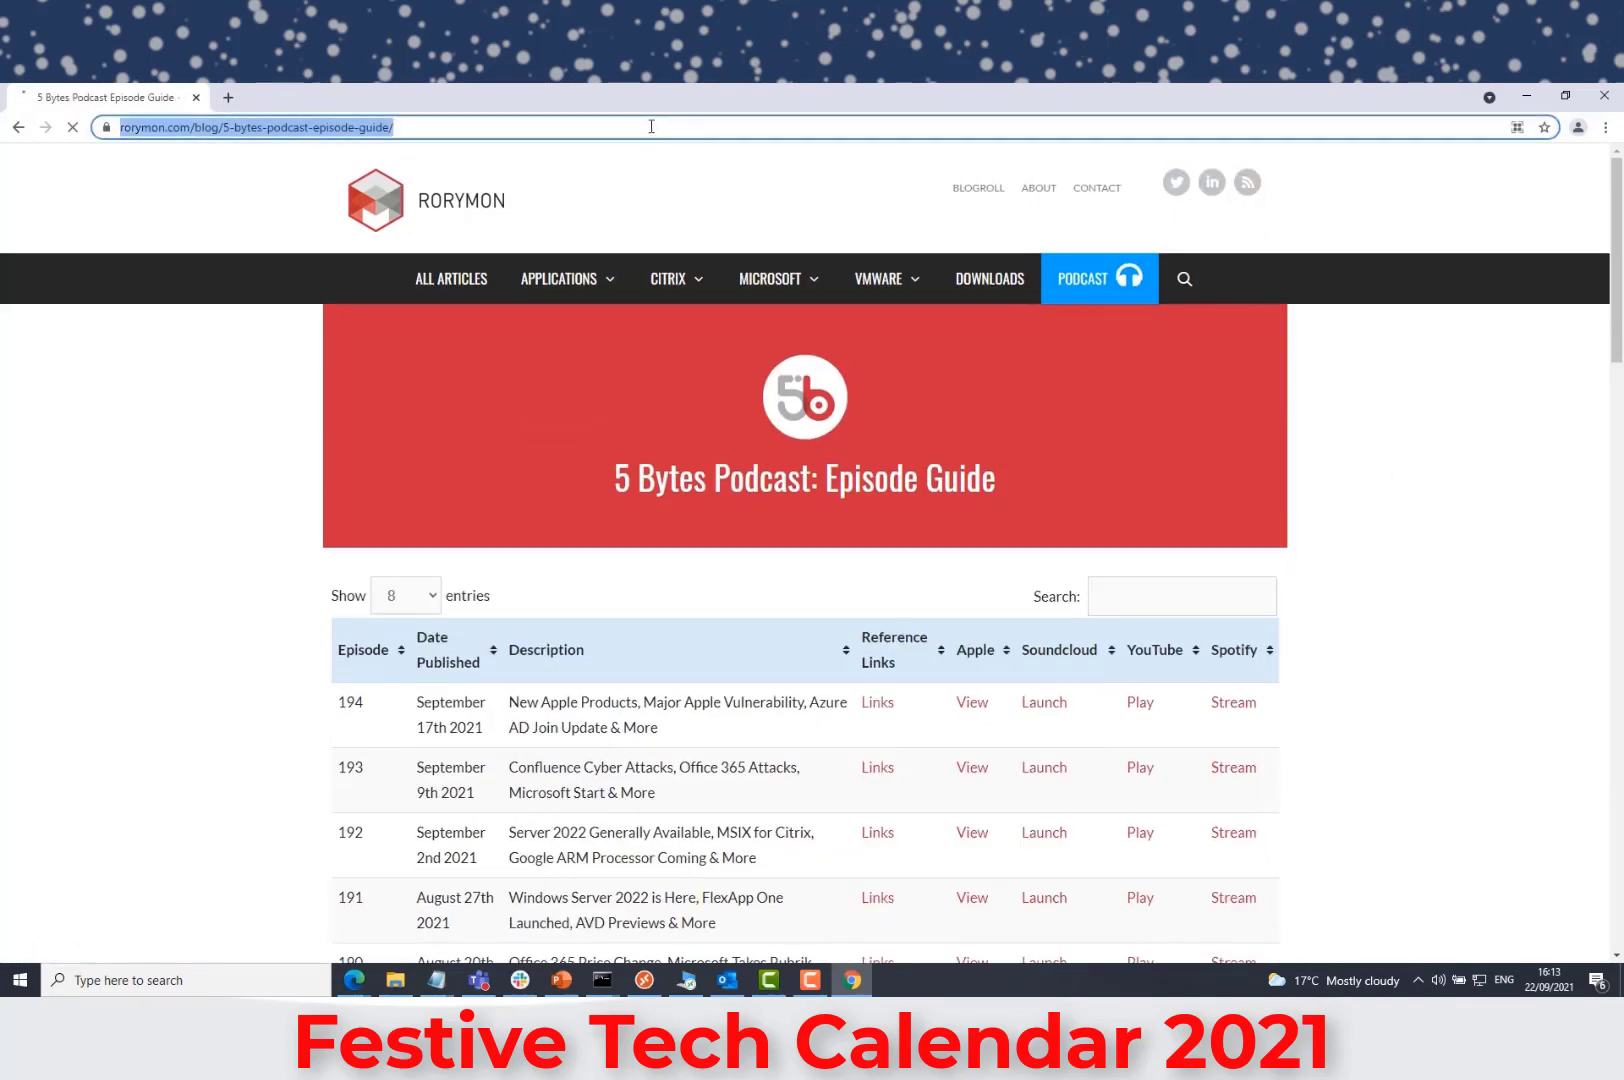
type("xenappblog.com")
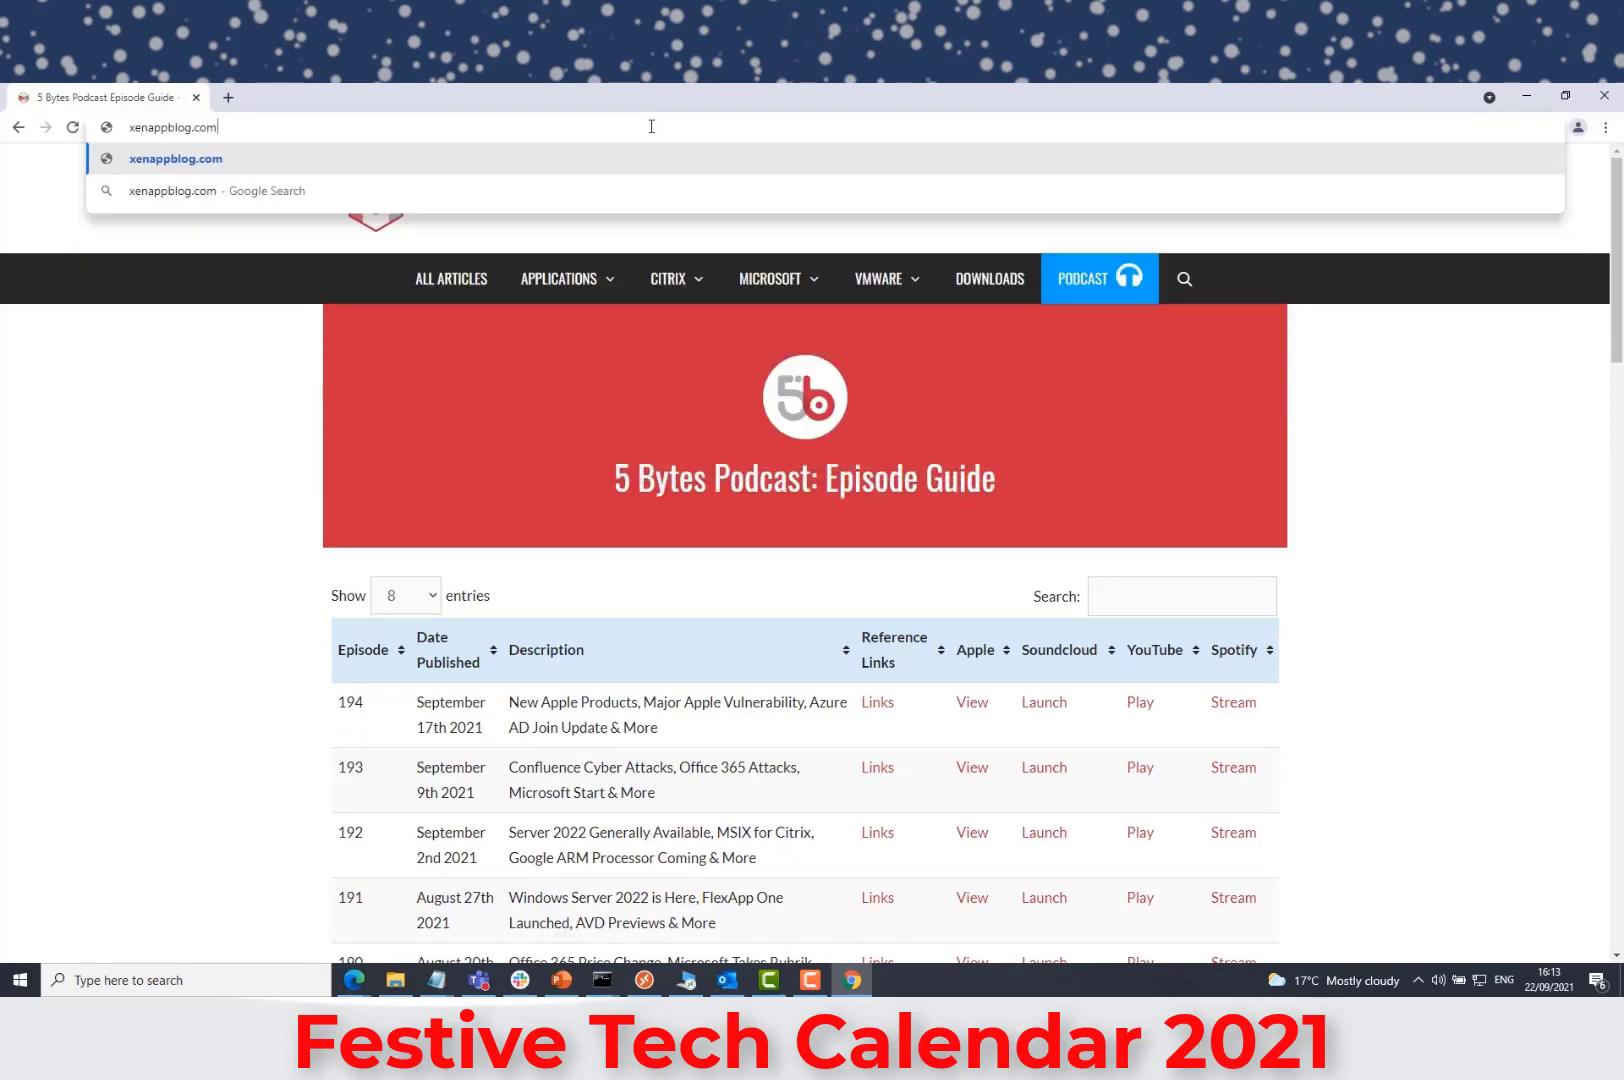
key("Return")
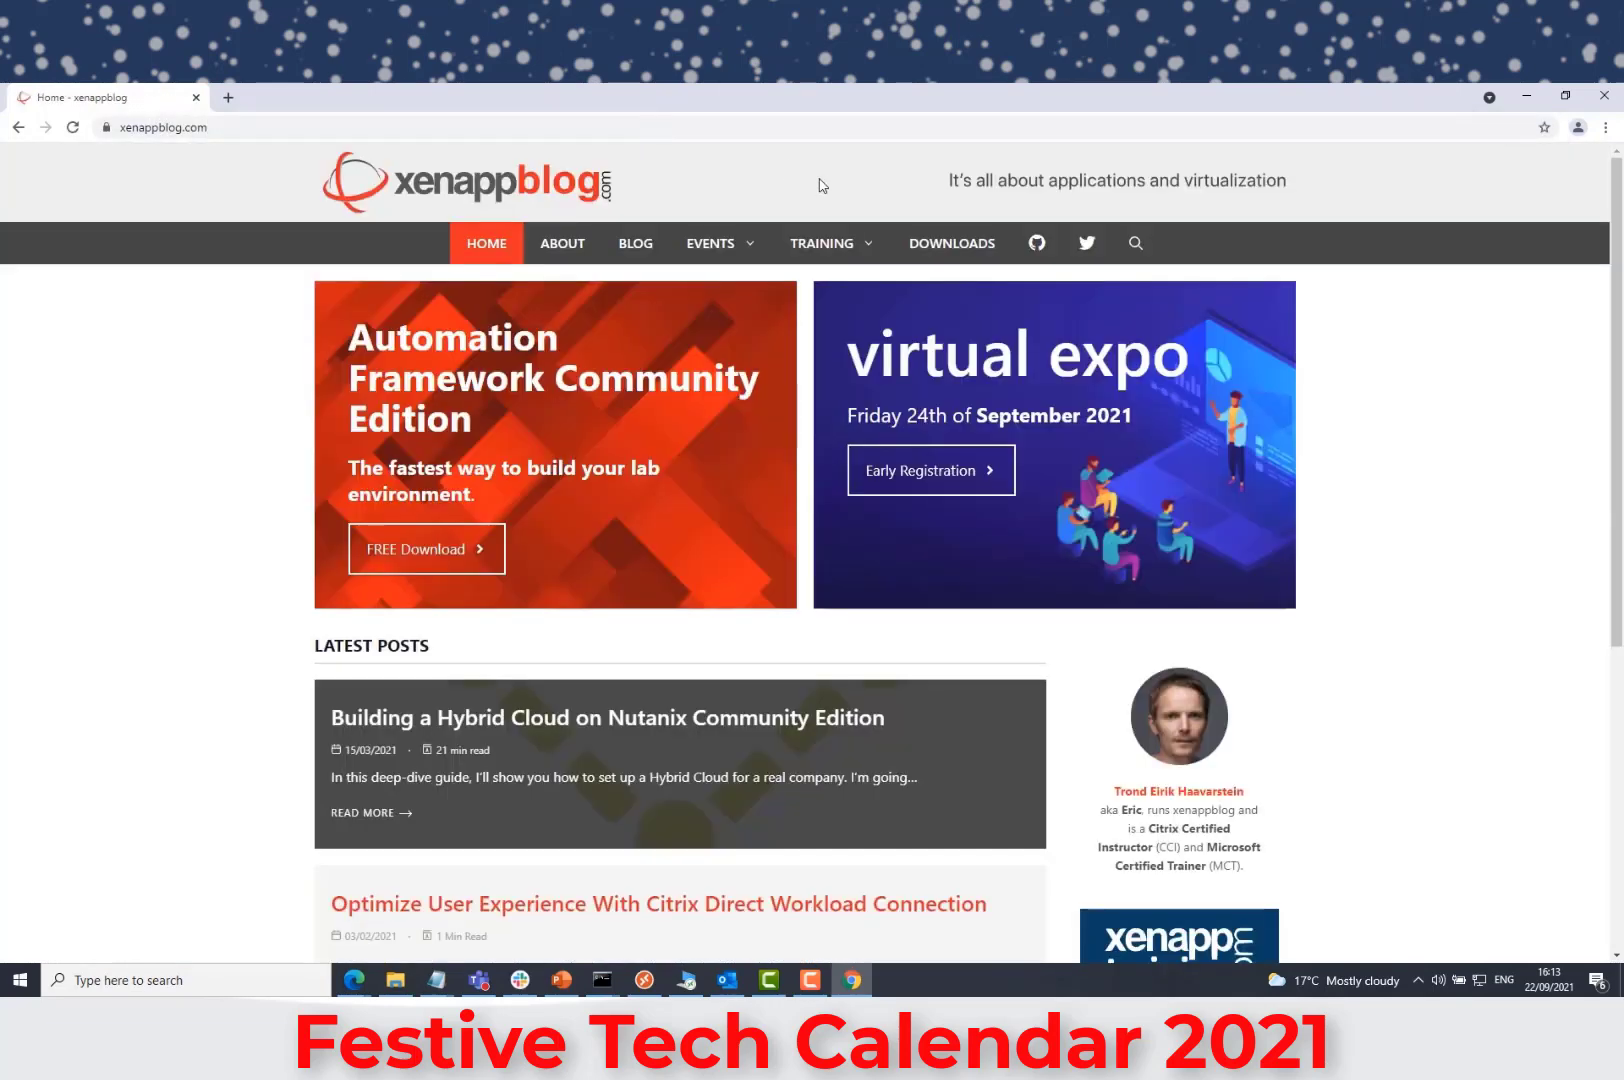
mouse_move(744, 281)
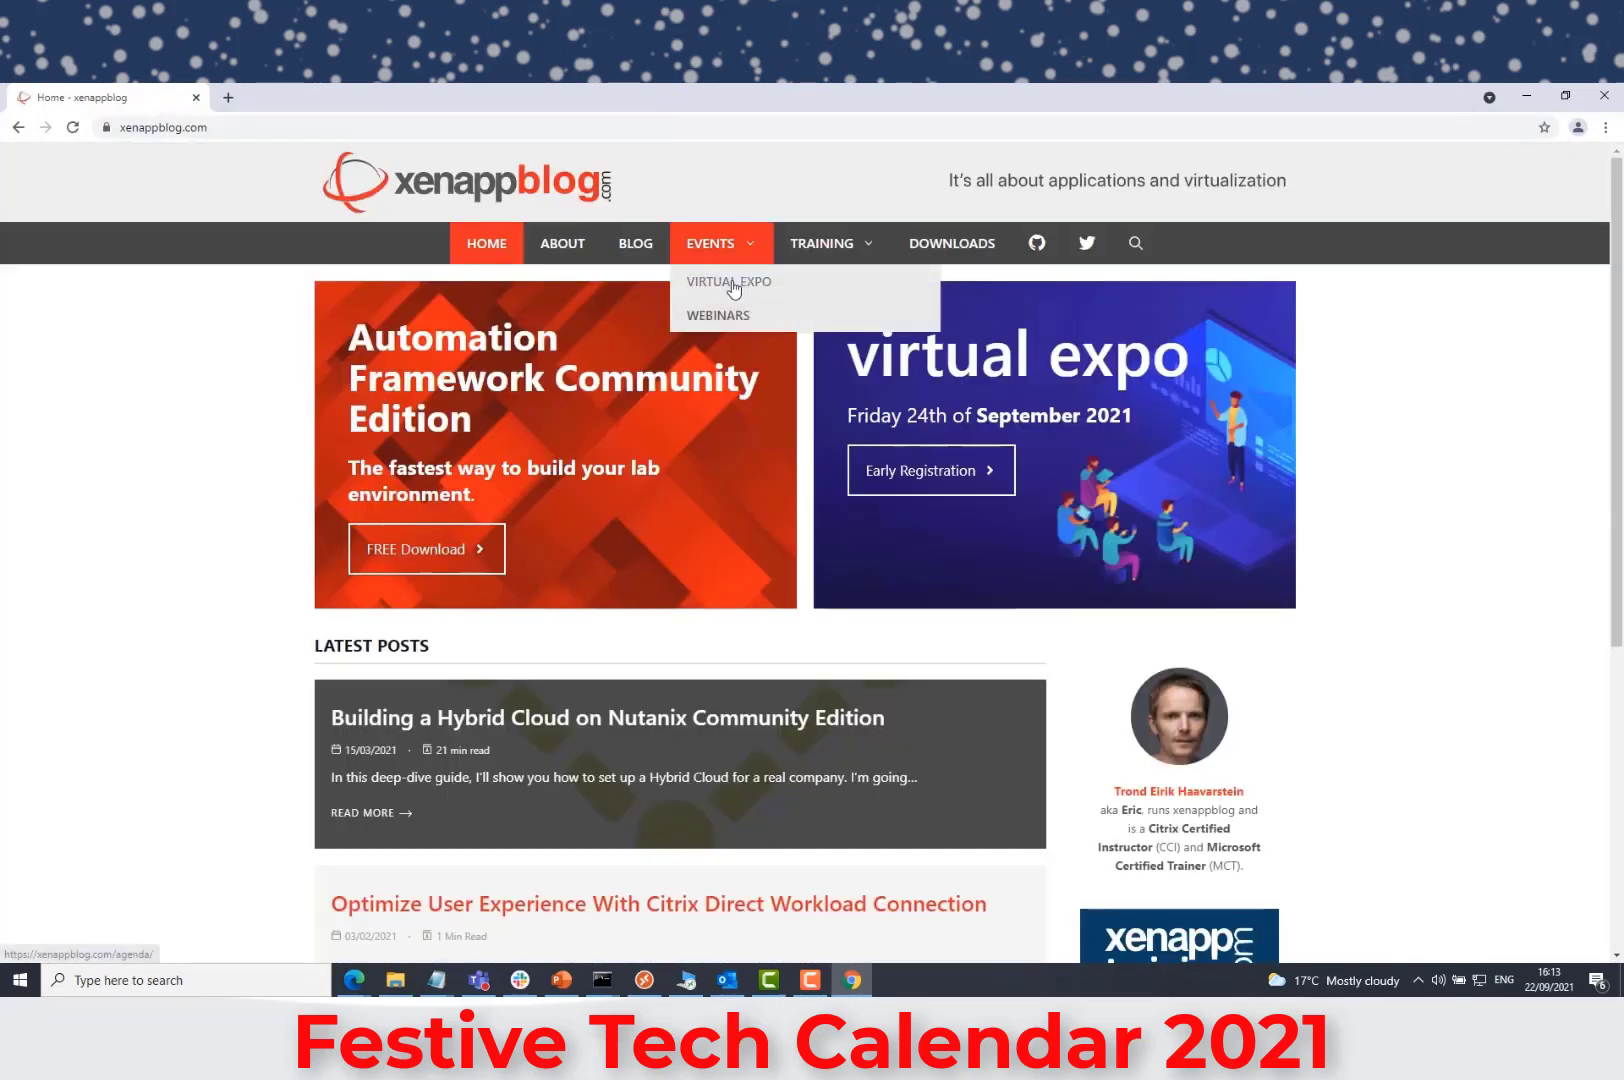
left_click(733, 288)
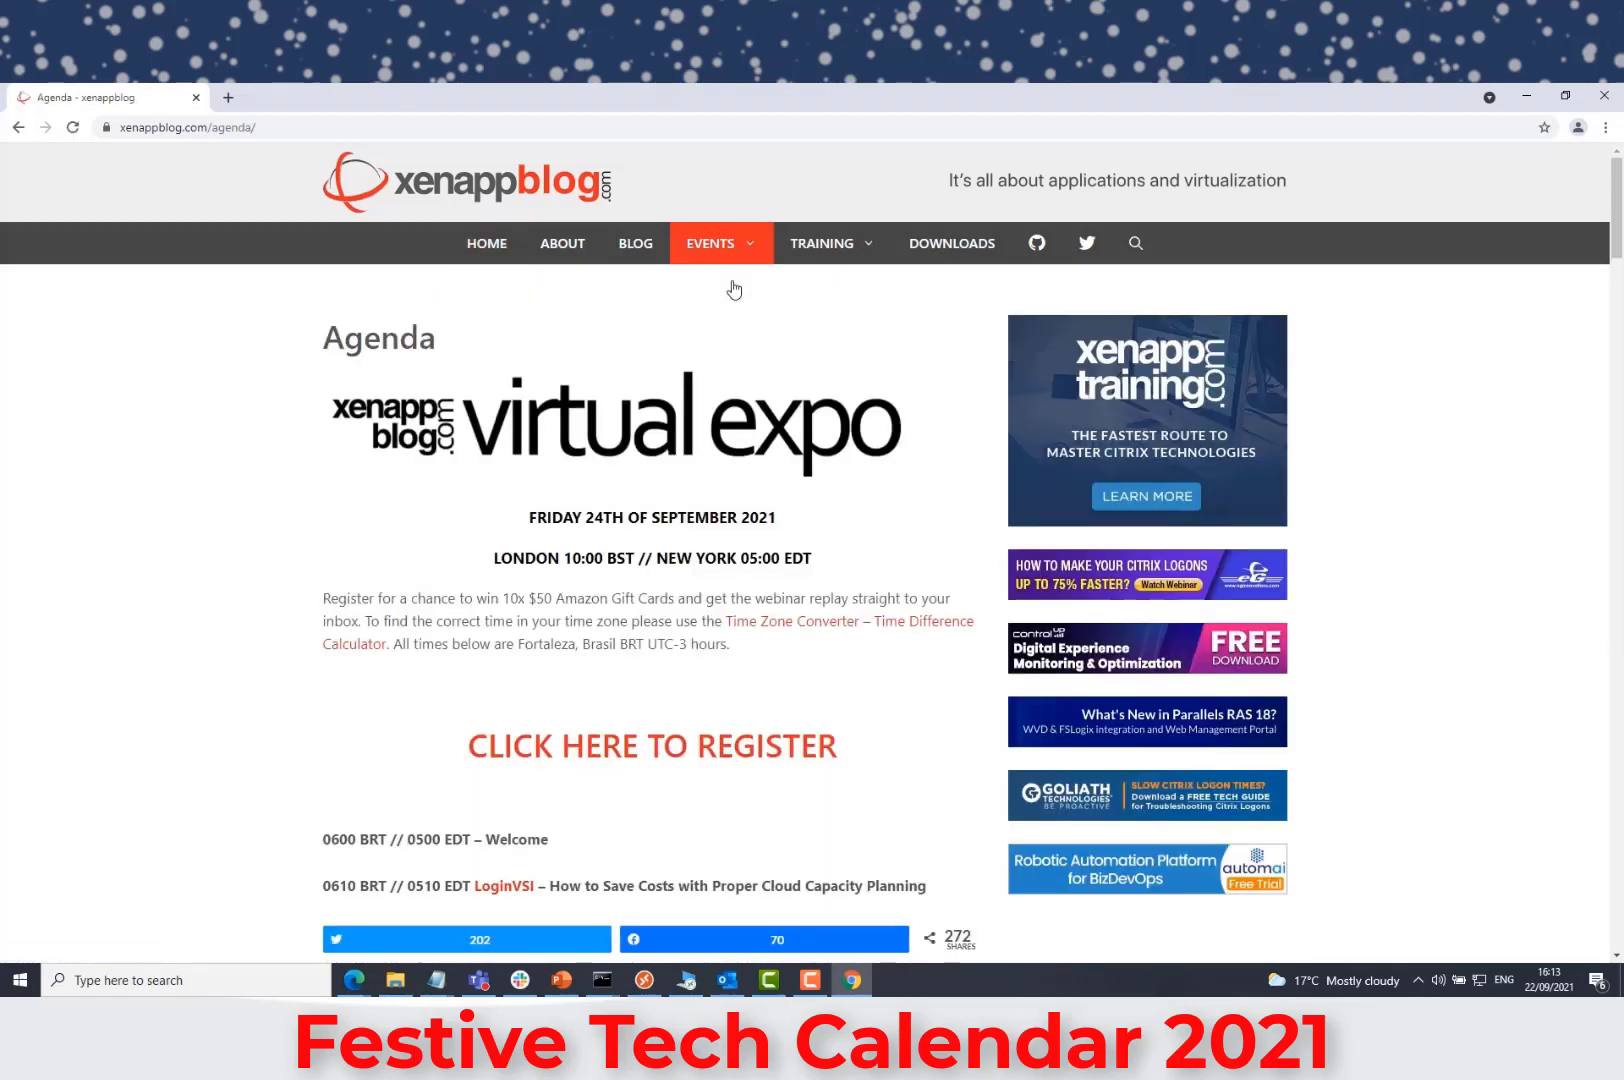
Open the About Chrome page to check the containerised browser's version, and close that page.
left_click(1605, 128)
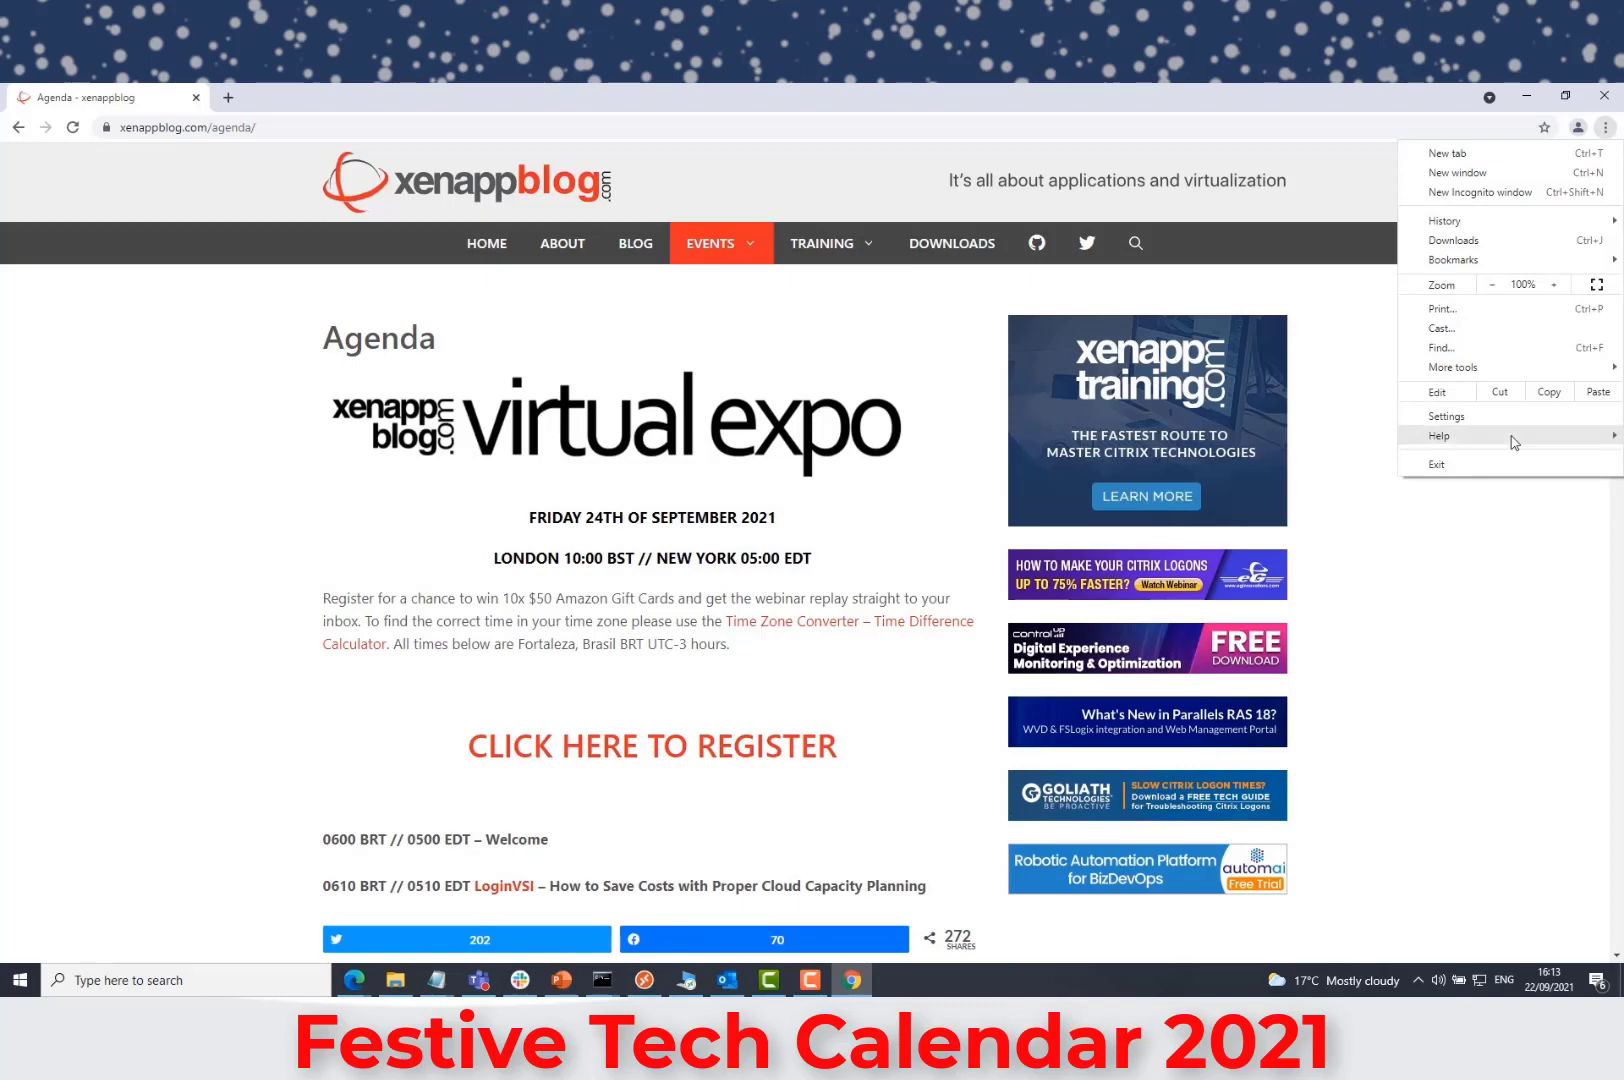
mouse_move(1514, 442)
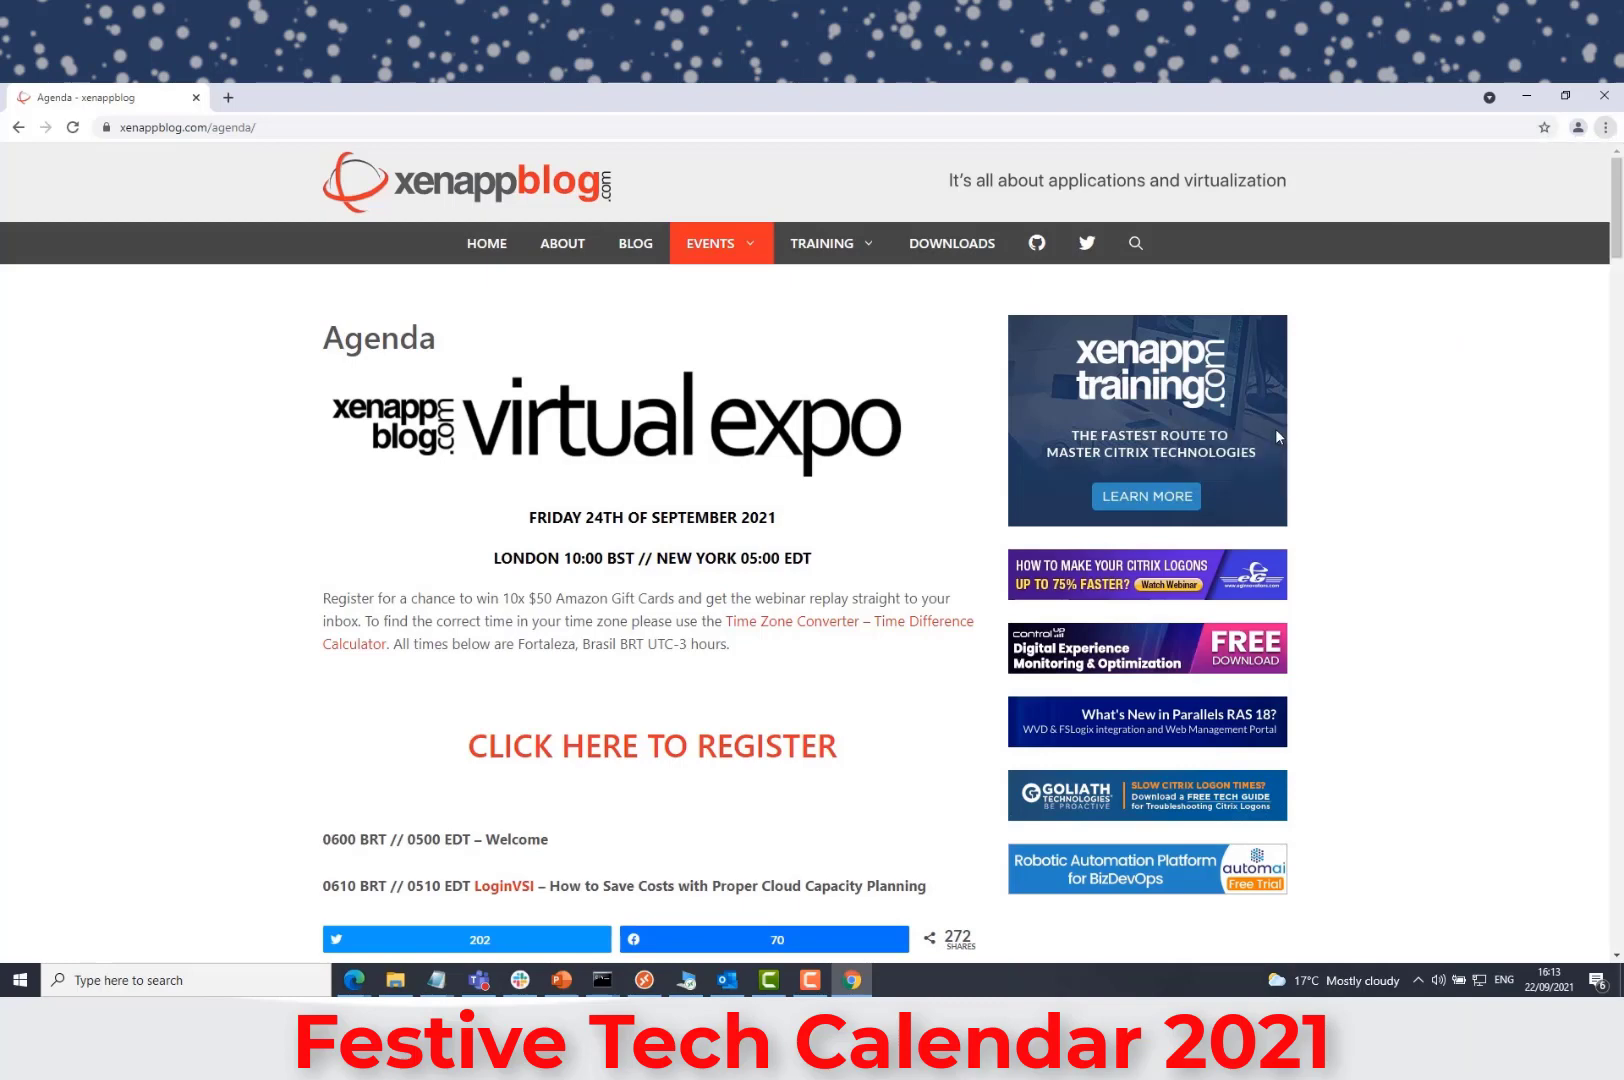
left_click(1280, 437)
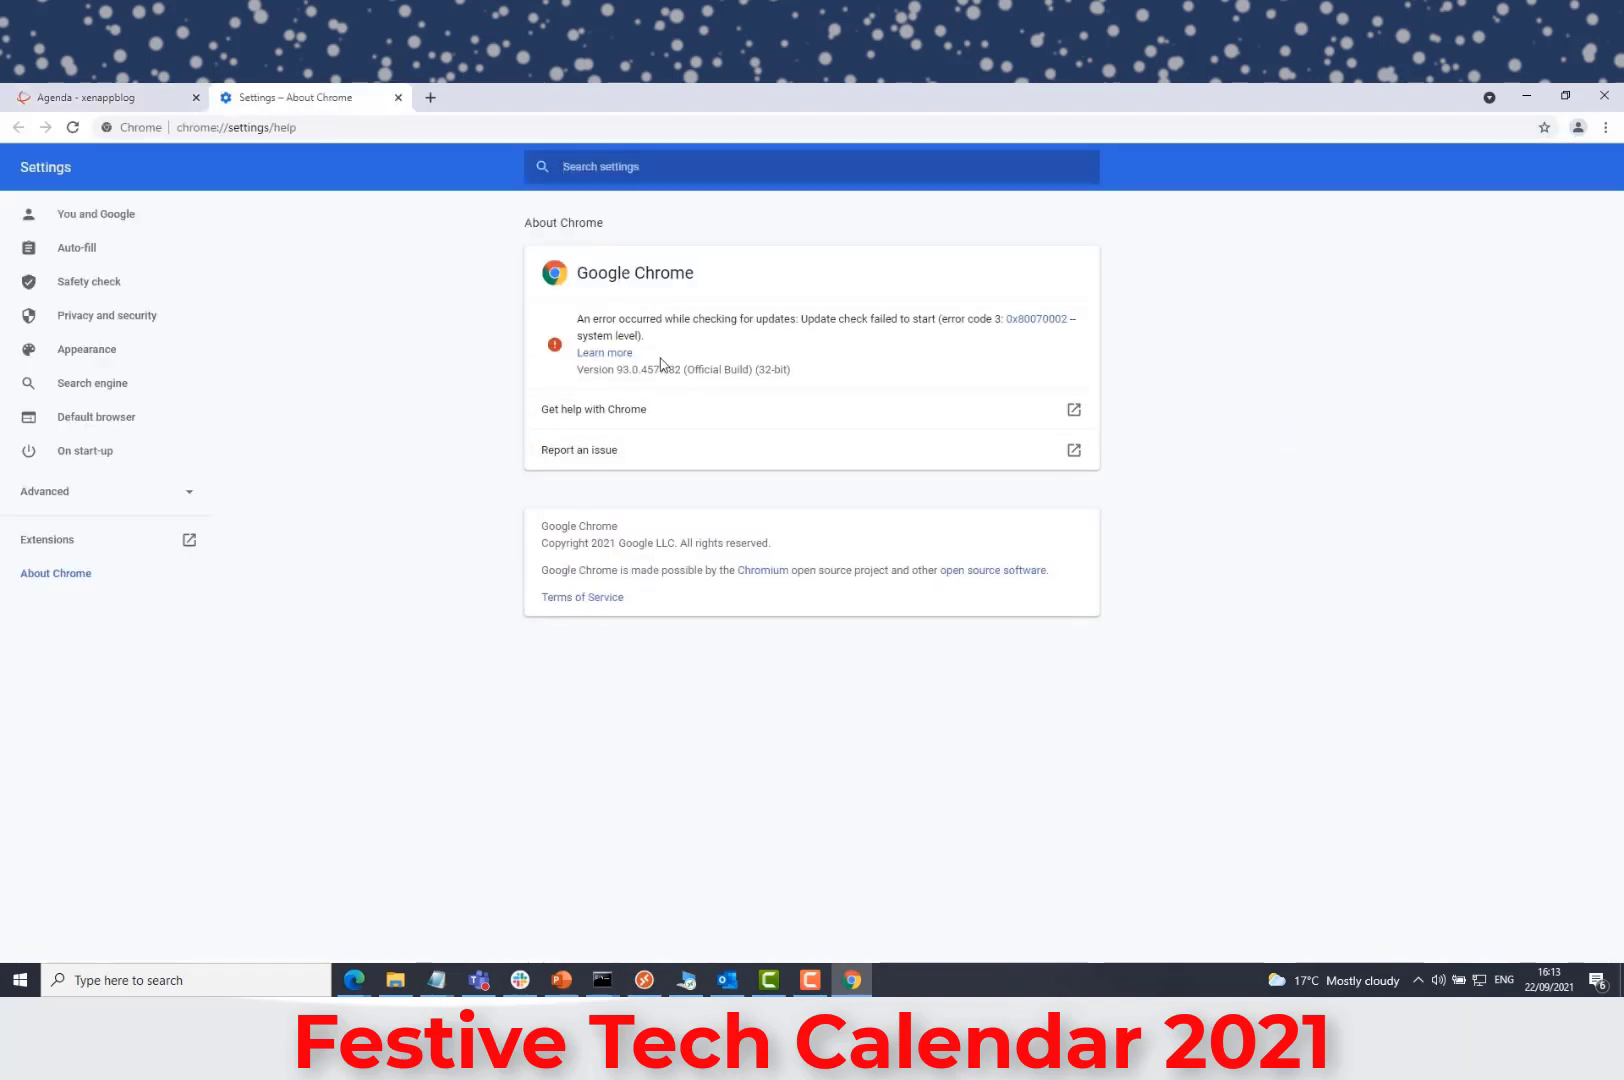
left_click(398, 97)
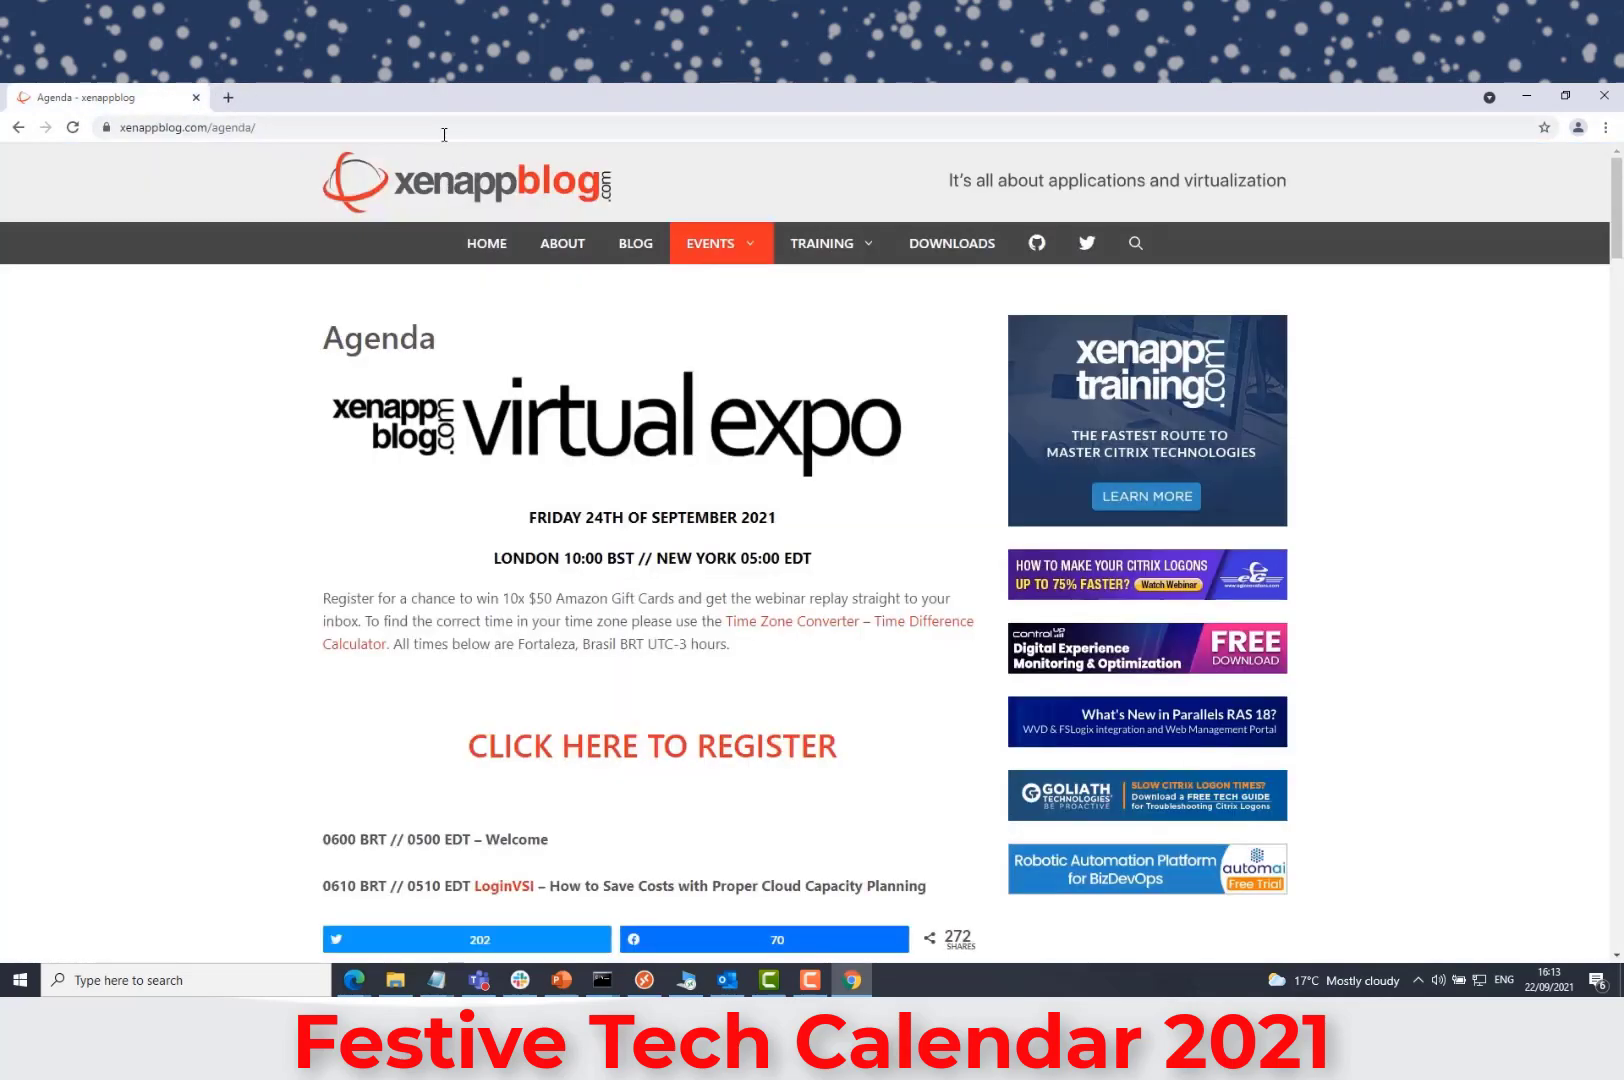
Try to load pornhub.com to test the adult content block, and close the containerised Chrome.
left_click(445, 128)
type("por")
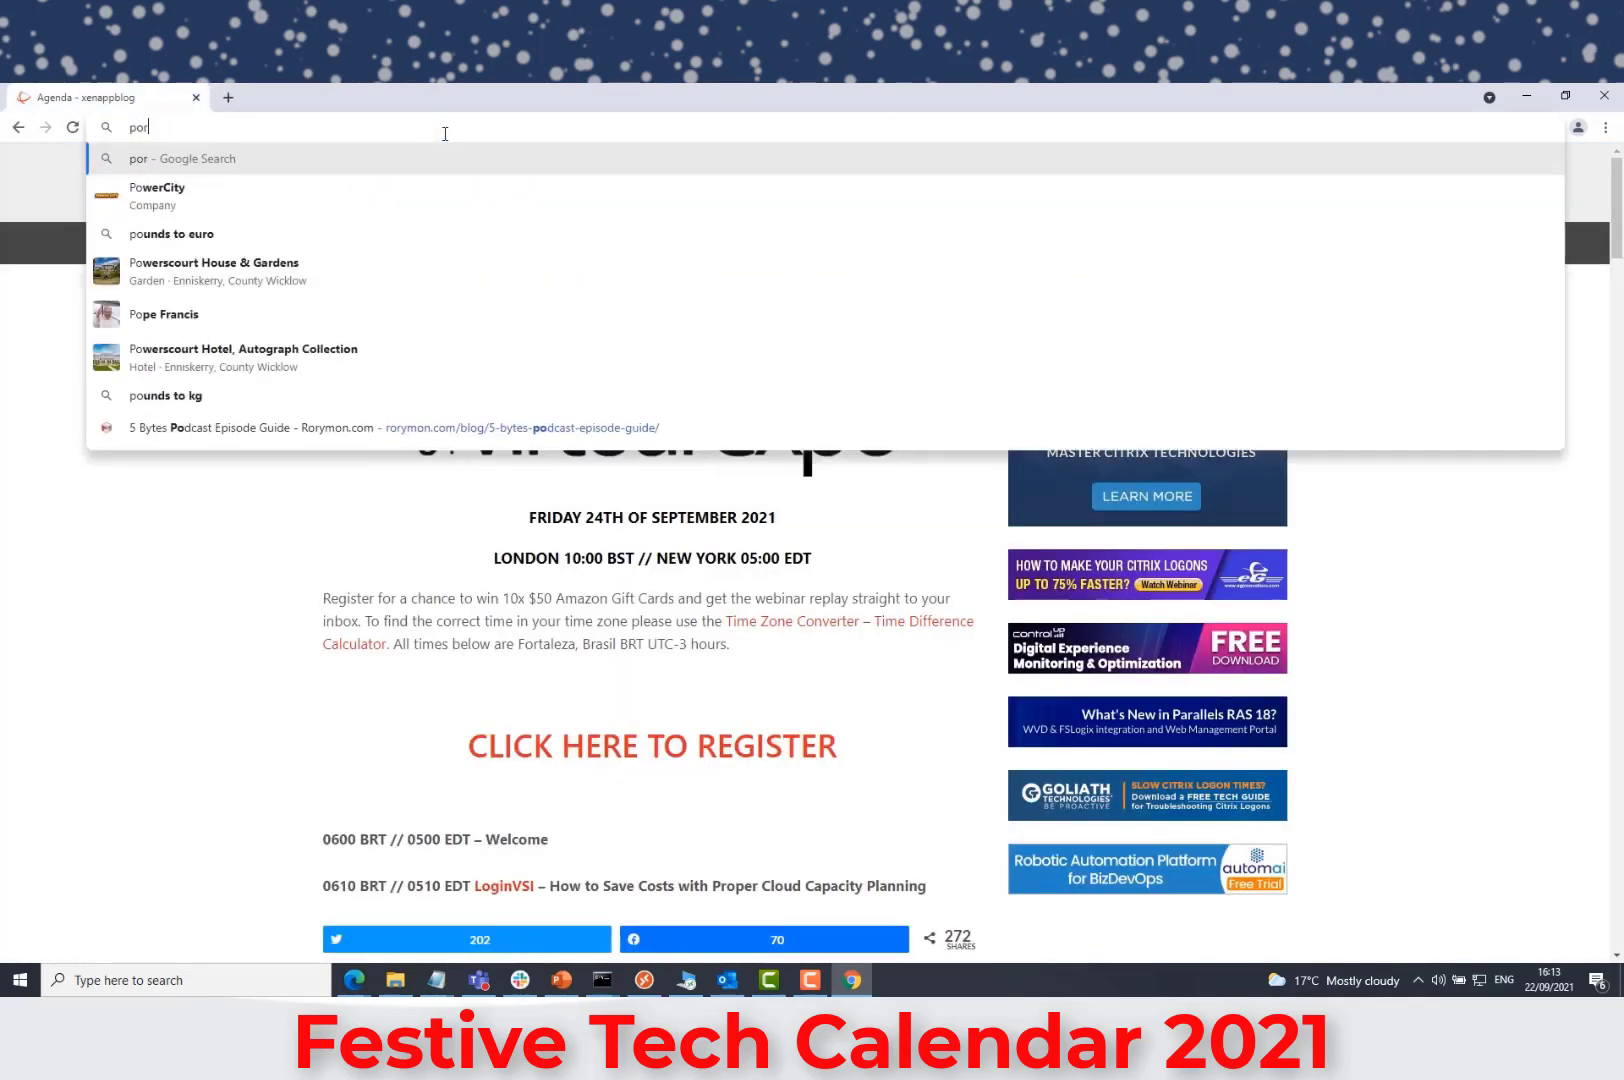
type("nhub.com")
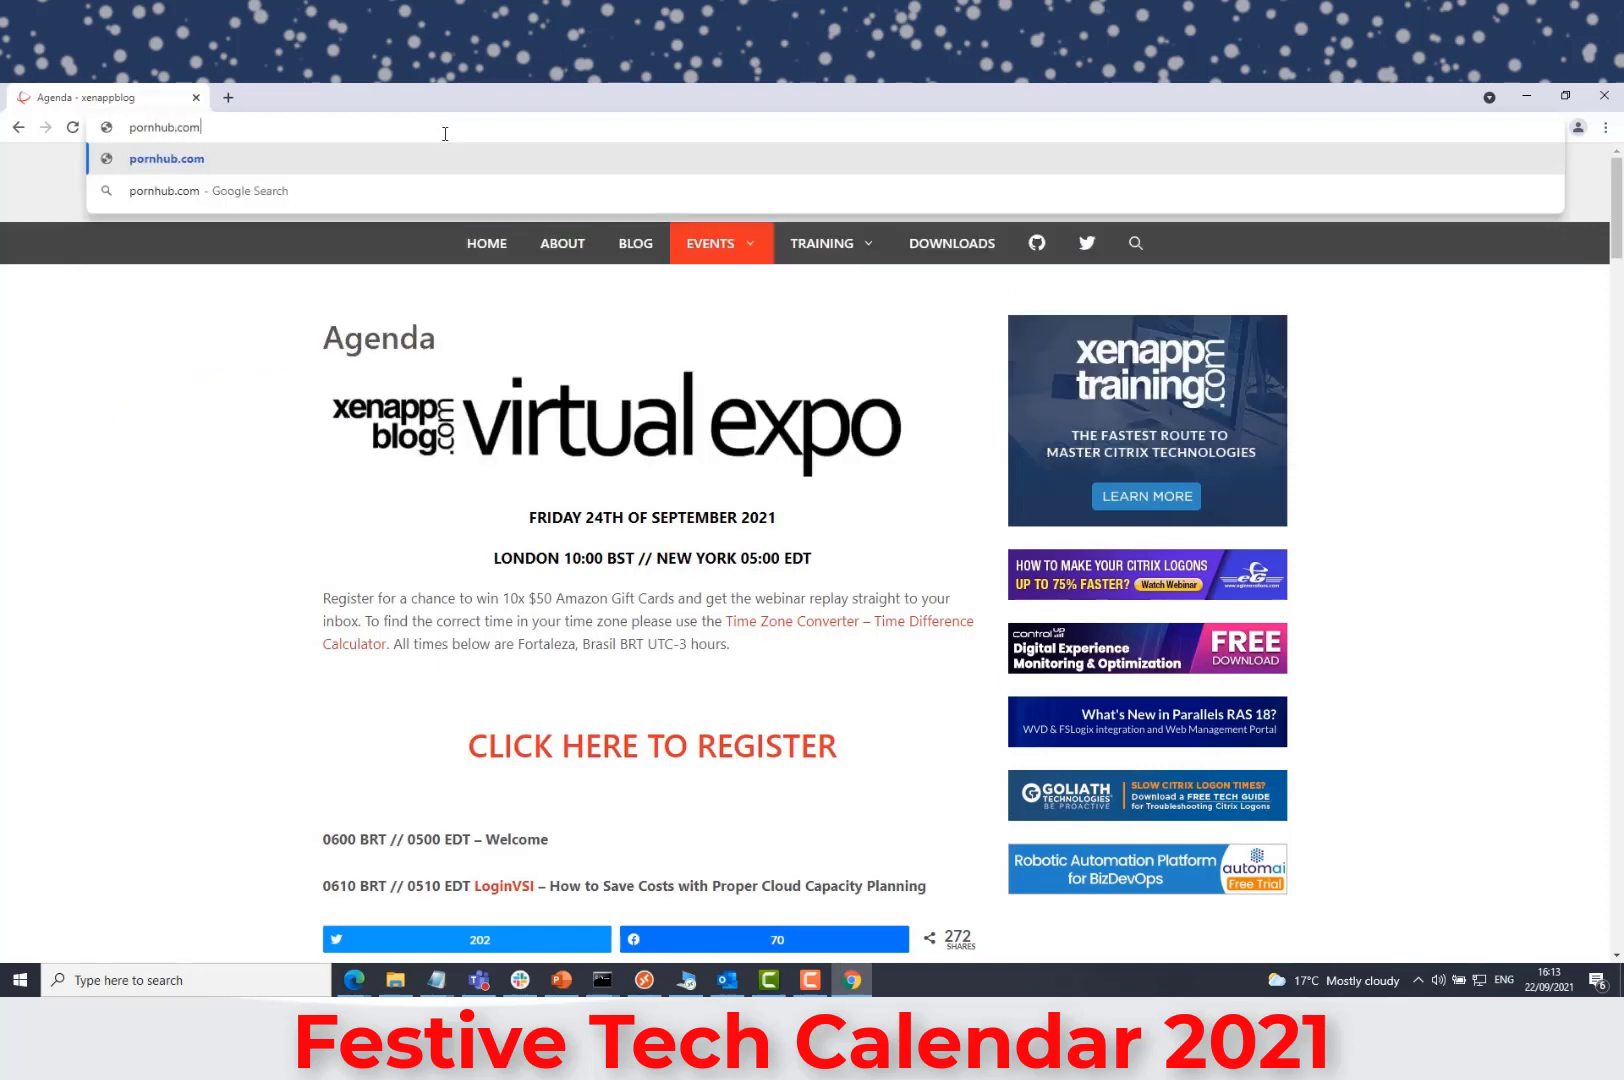
key("Return")
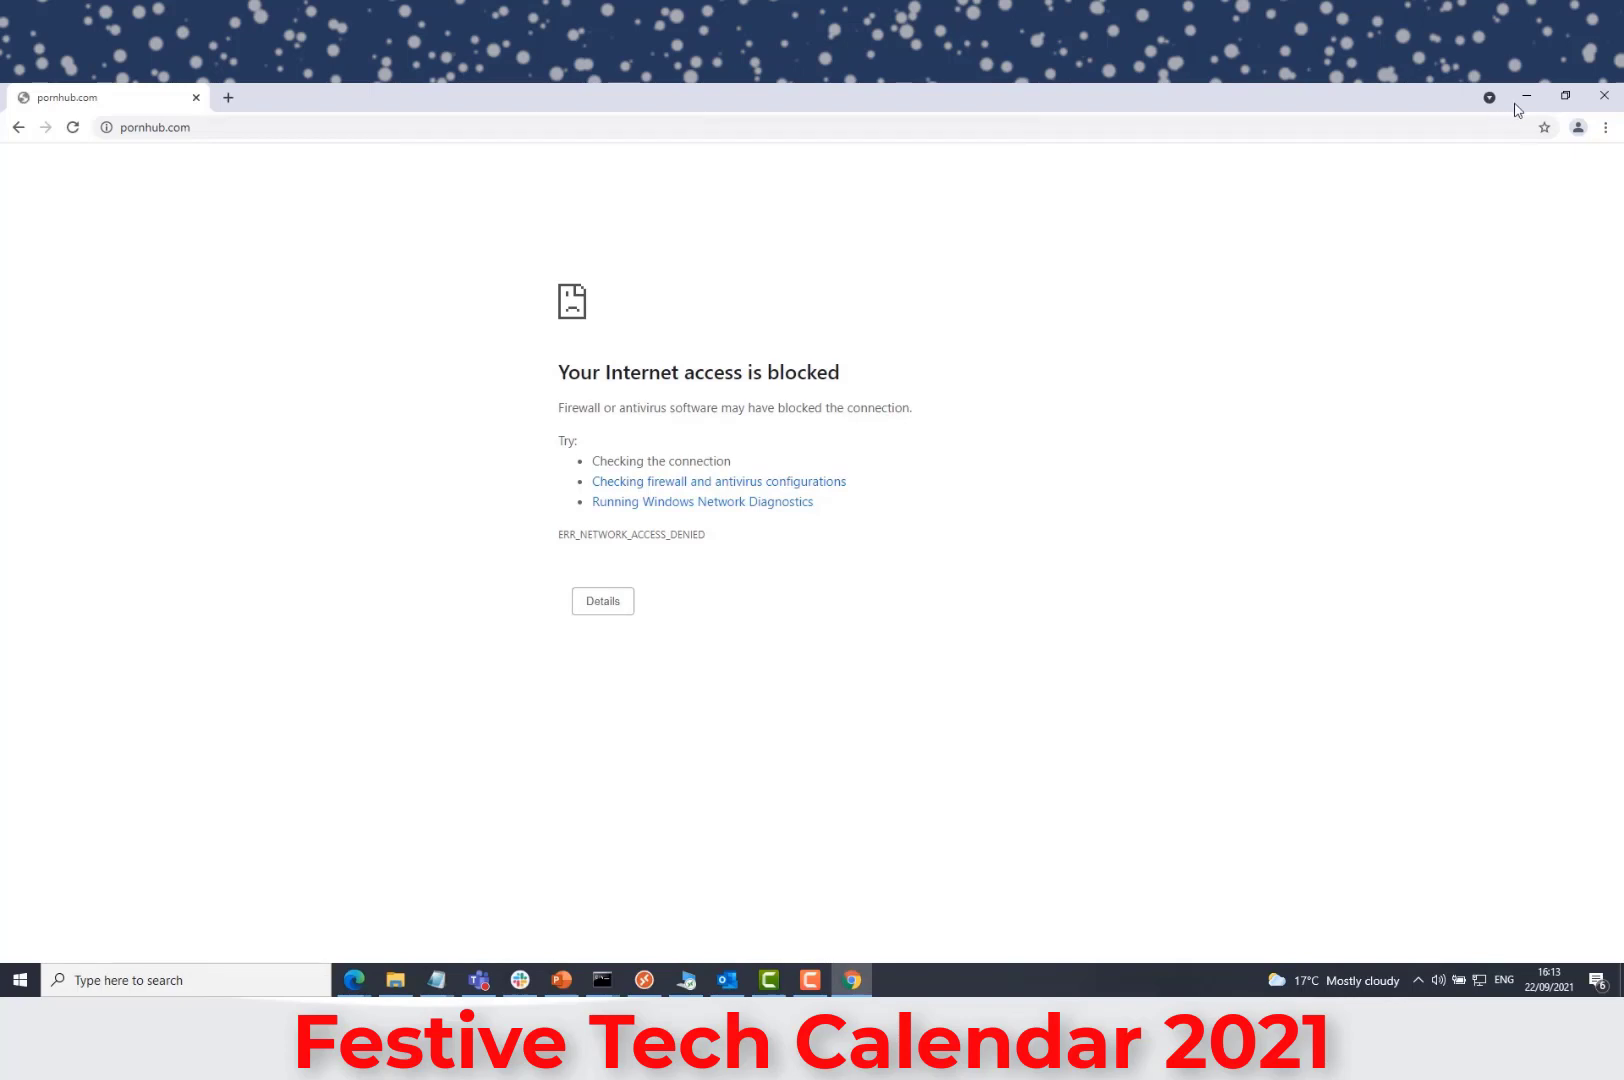
left_click(1601, 101)
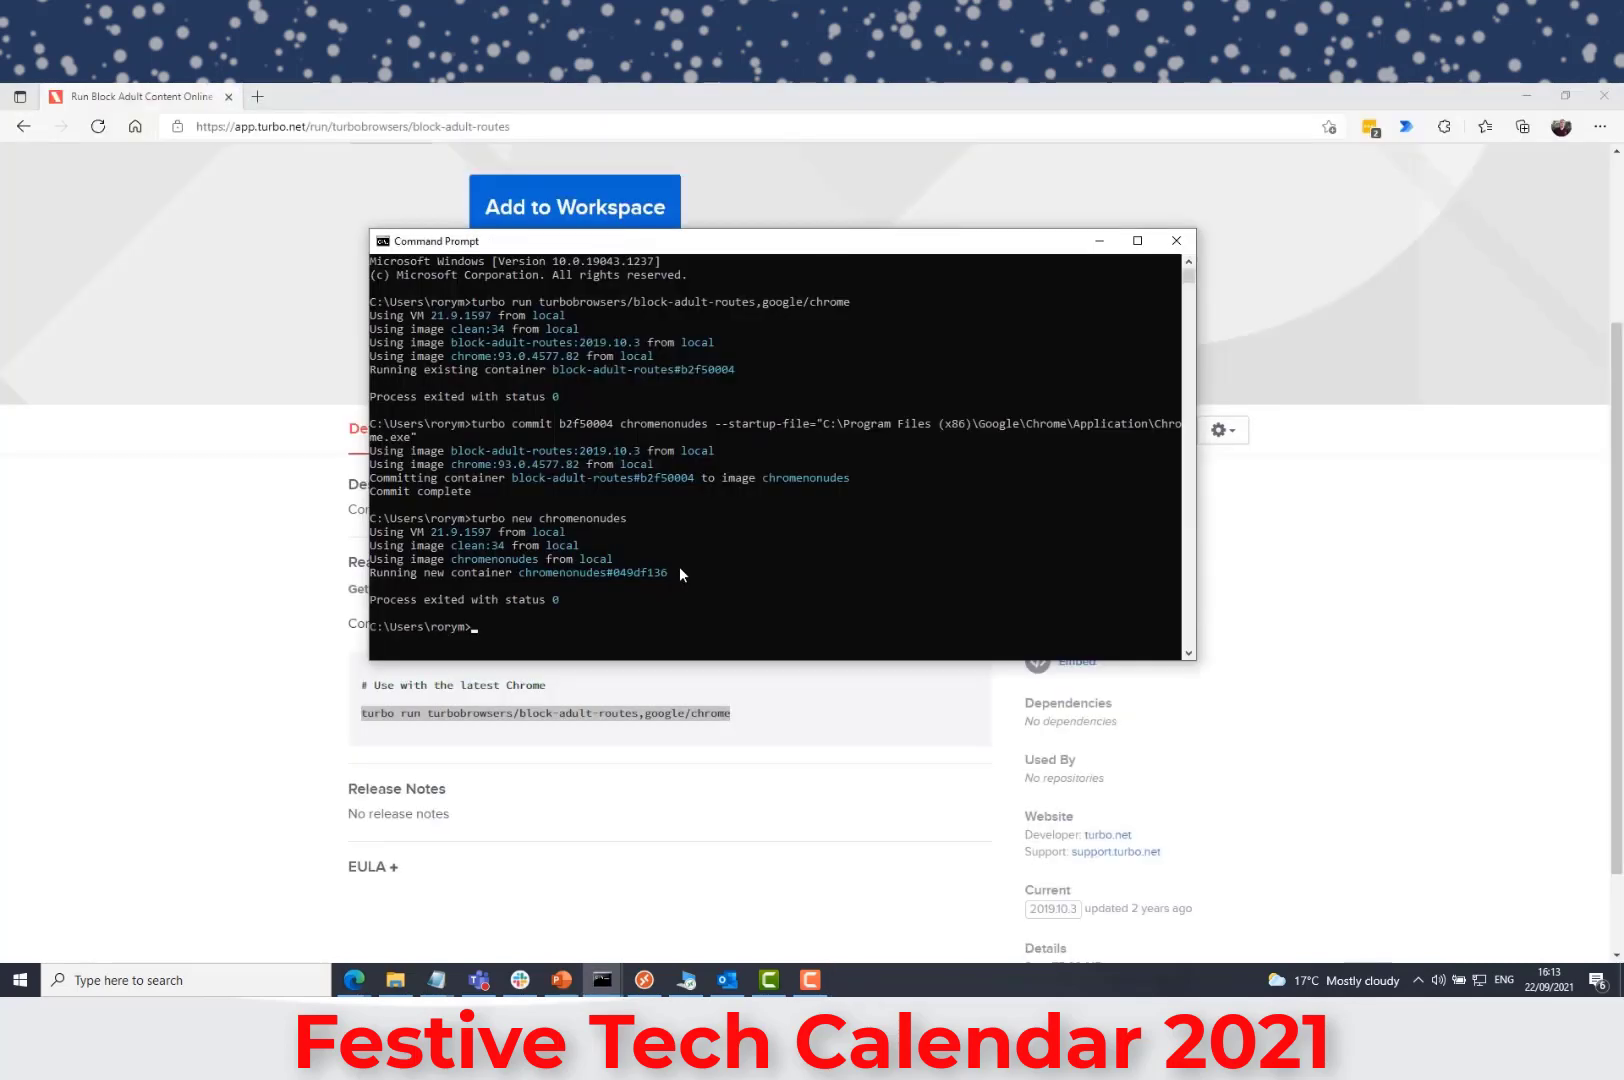
Write the command turbo push chromenonudes at the prompt, copying the image name from the commit output, without running it.
type("tubo")
key("BackSpace")
key("BackSpace")
key("BackSpace")
key("BackSpace")
type("turbo push")
left_click_drag(766, 477, 851, 479)
right_click(794, 514)
right_click(743, 613)
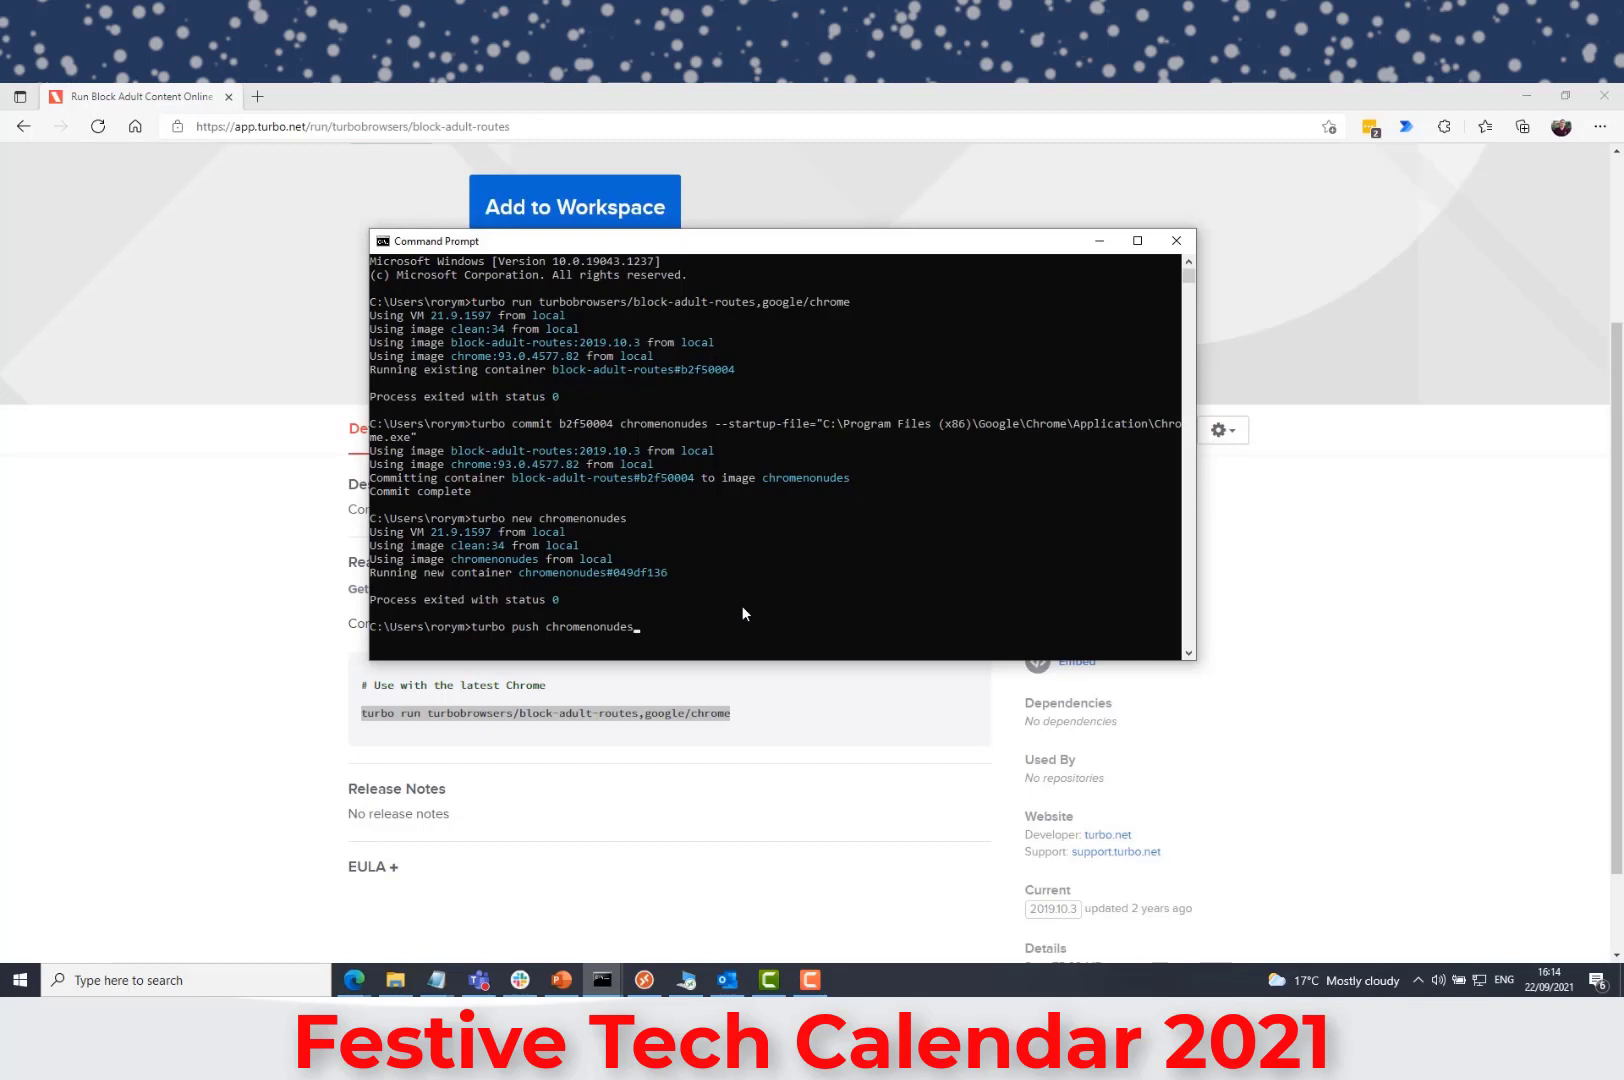
Replace the push command with turbo export at the prompt, and erase the unfinished command without running it.
key("BackSpace")
key("BackSpace")
key("BackSpace")
key("BackSpace")
key("BackSpace")
key("BackSpace")
key("BackSpace")
key("BackSpace")
key("BackSpace")
key("BackSpace")
key("BackSpace")
key("BackSpace")
key("BackSpace")
key("BackSpace")
key("BackSpace")
key("BackSpace")
key("BackSpace")
key("BackSpace")
type("export")
key("BackSpace")
key("BackSpace")
key("BackSpace")
key("BackSpace")
key("BackSpace")
key("BackSpace")
key("BackSpace")
key("BackSpace")
key("BackSpace")
key("BackSpace")
key("BackSpace")
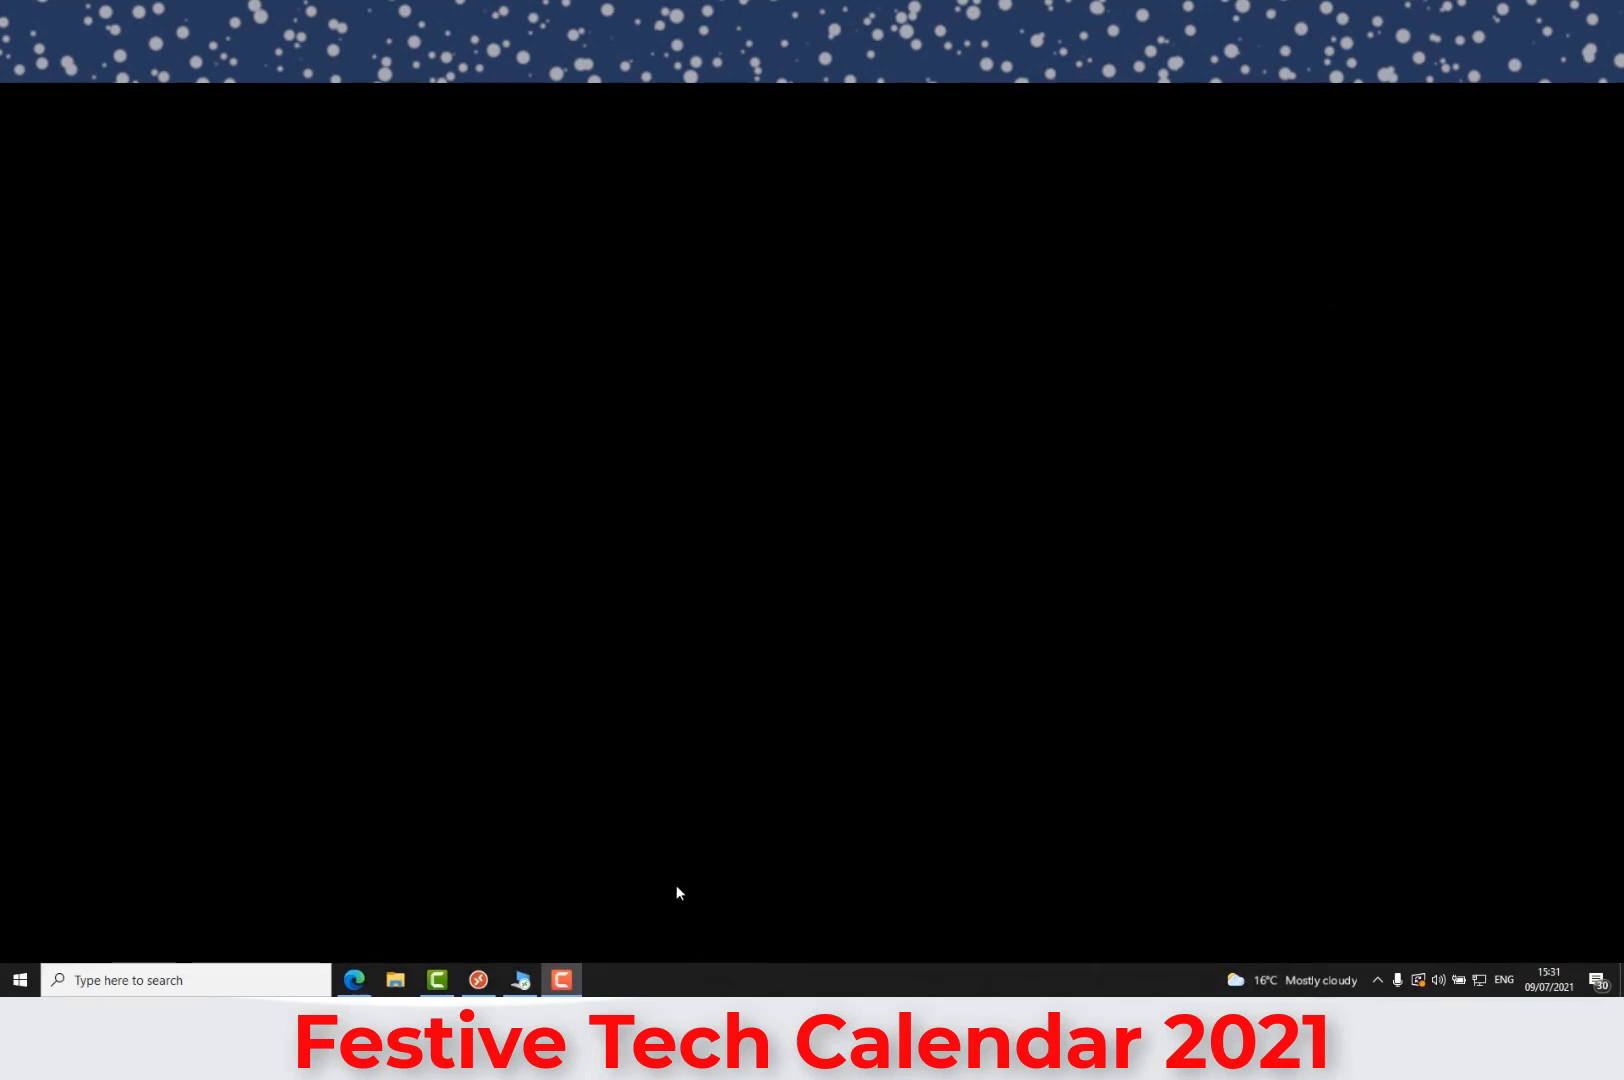
Switch to the Windows 10 remote desktop and log in to the Cloudpaging CDN portal, dismissing the offer to save the credentials.
left_click(521, 980)
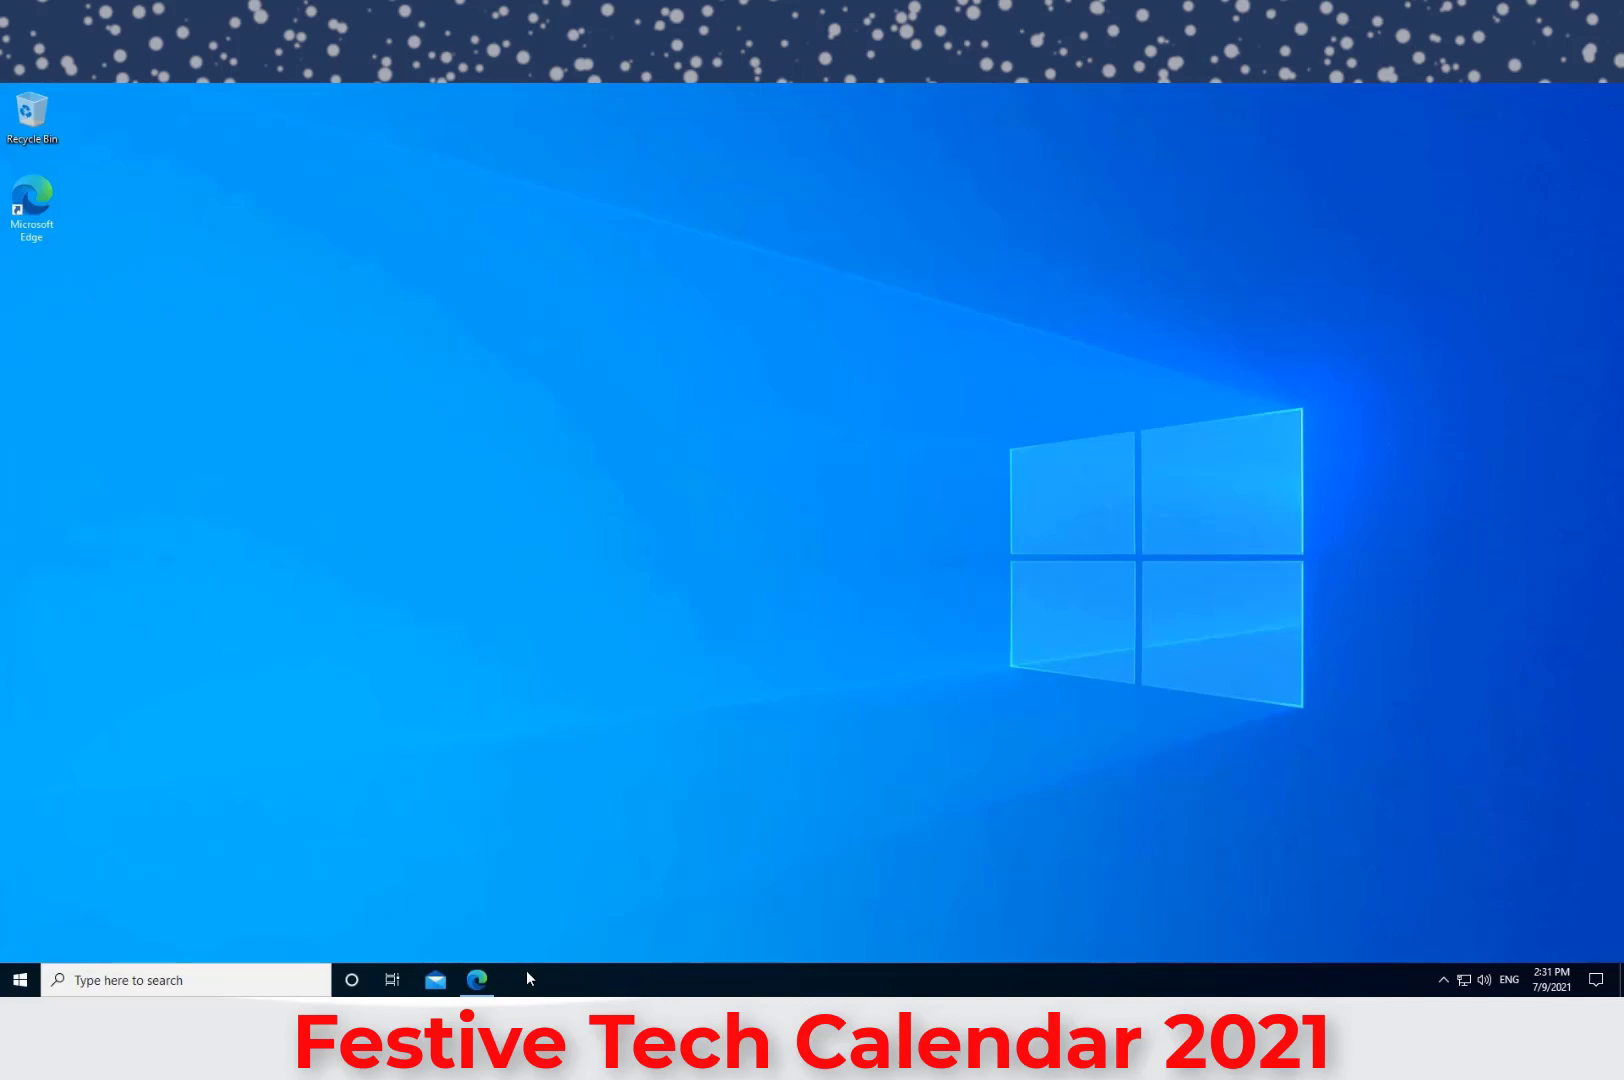
left_click(477, 979)
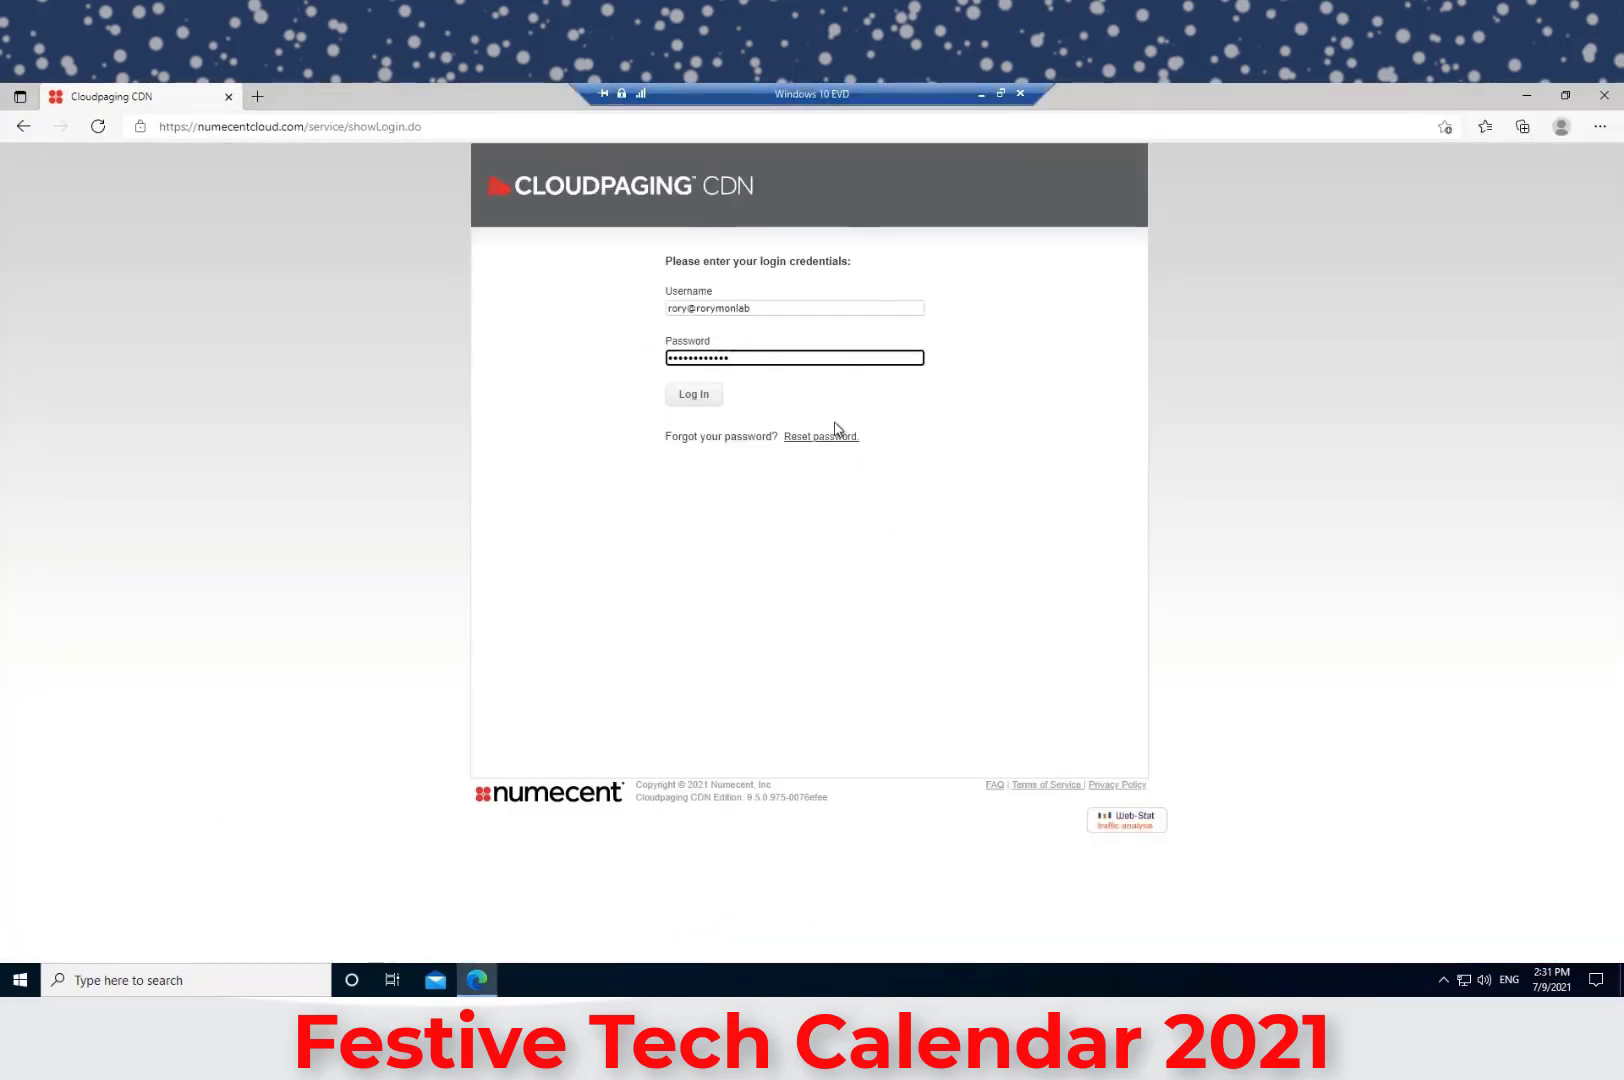
left_click(682, 402)
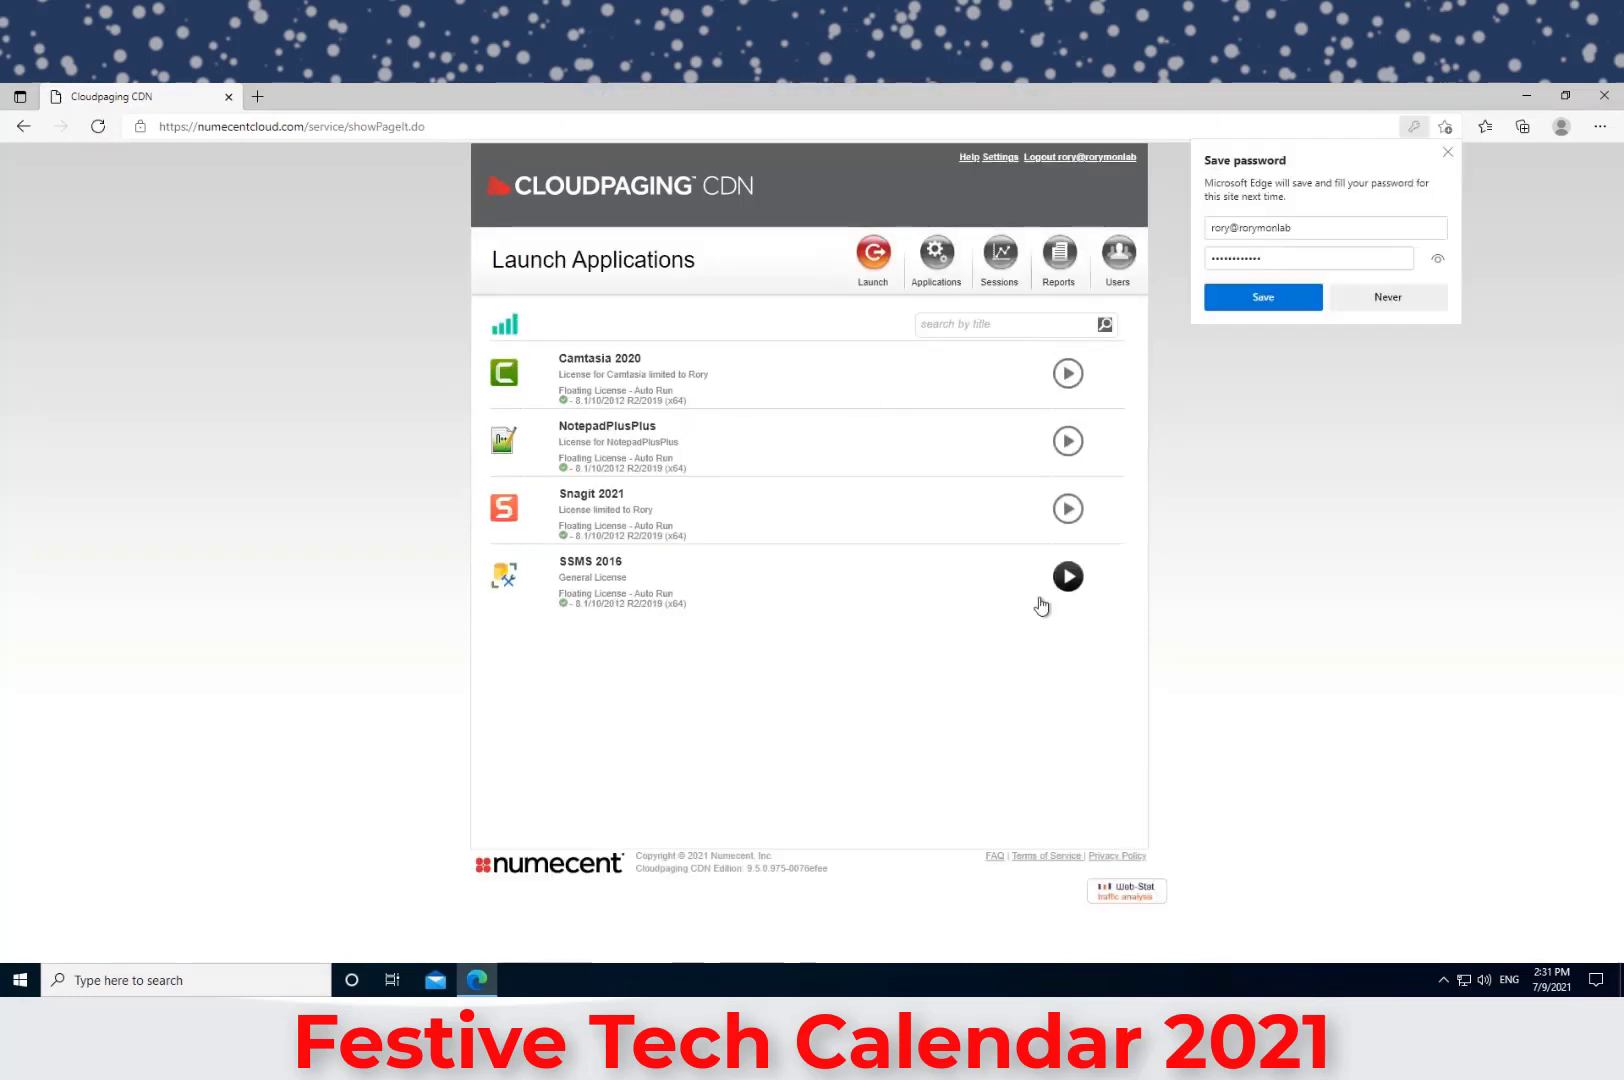
left_click(1448, 153)
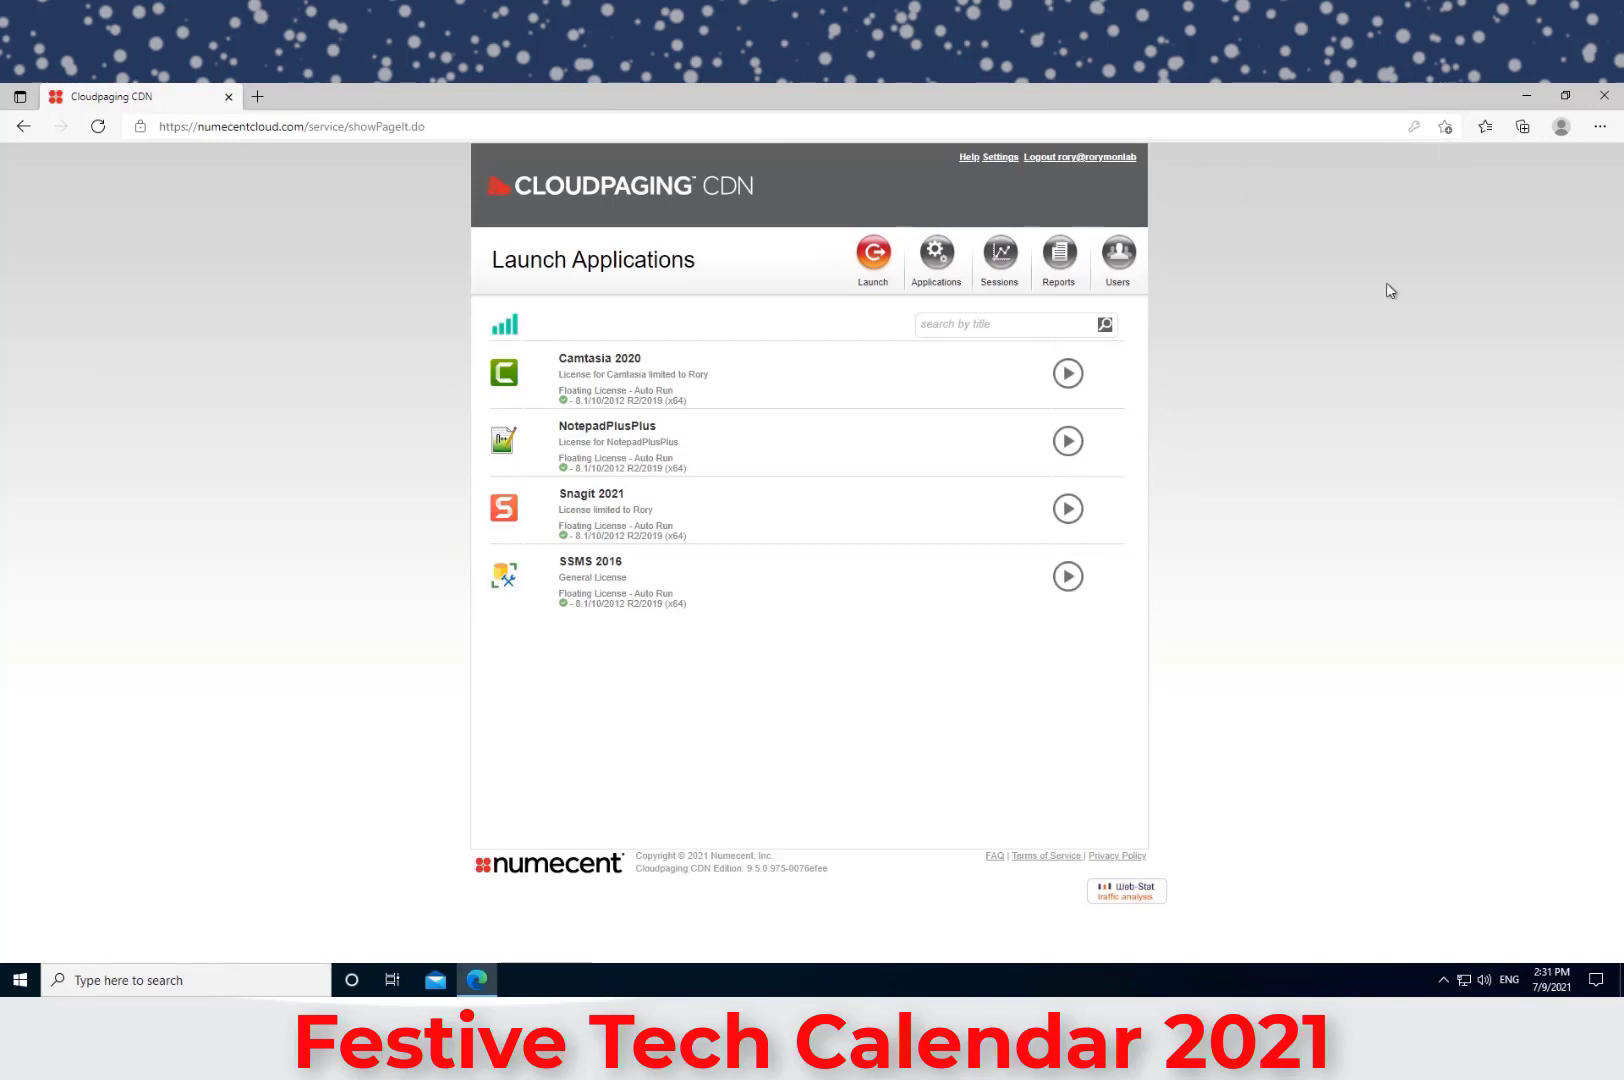
Launch NotepadPlusPlus from the Cloudpaging CDN portal by running NotepadPlusPlus CloudPlay.exe, and minimise the browser.
left_click(1068, 442)
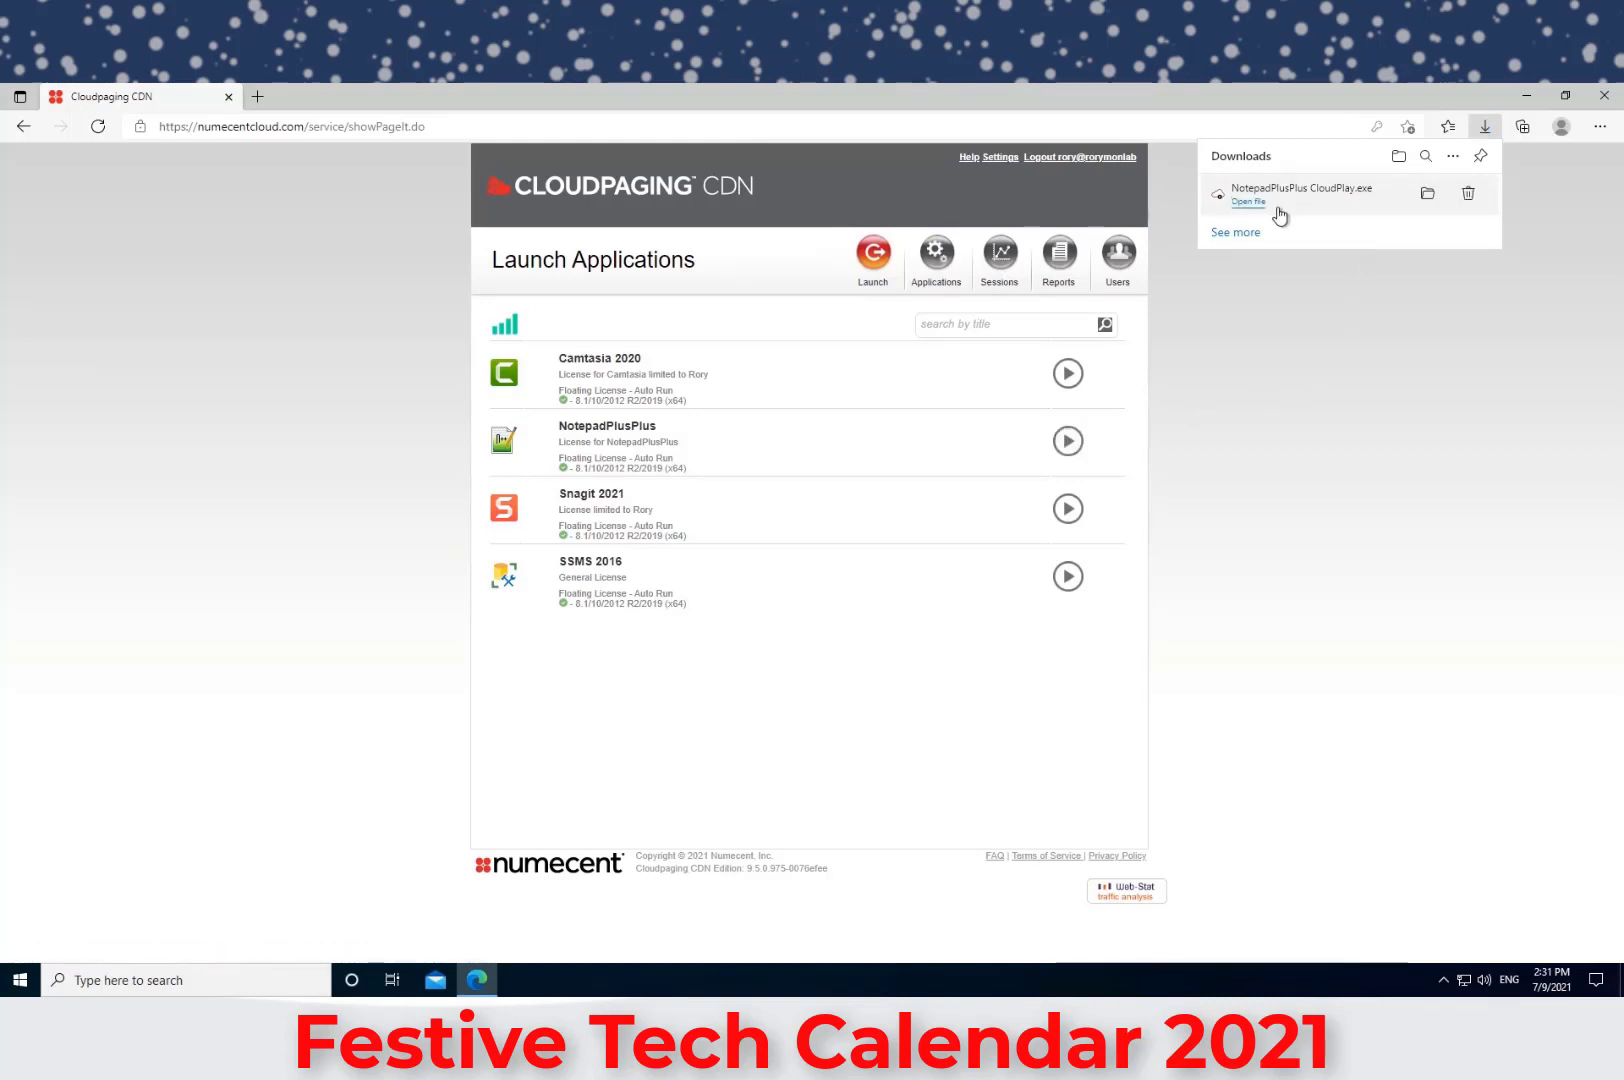
left_click(1250, 203)
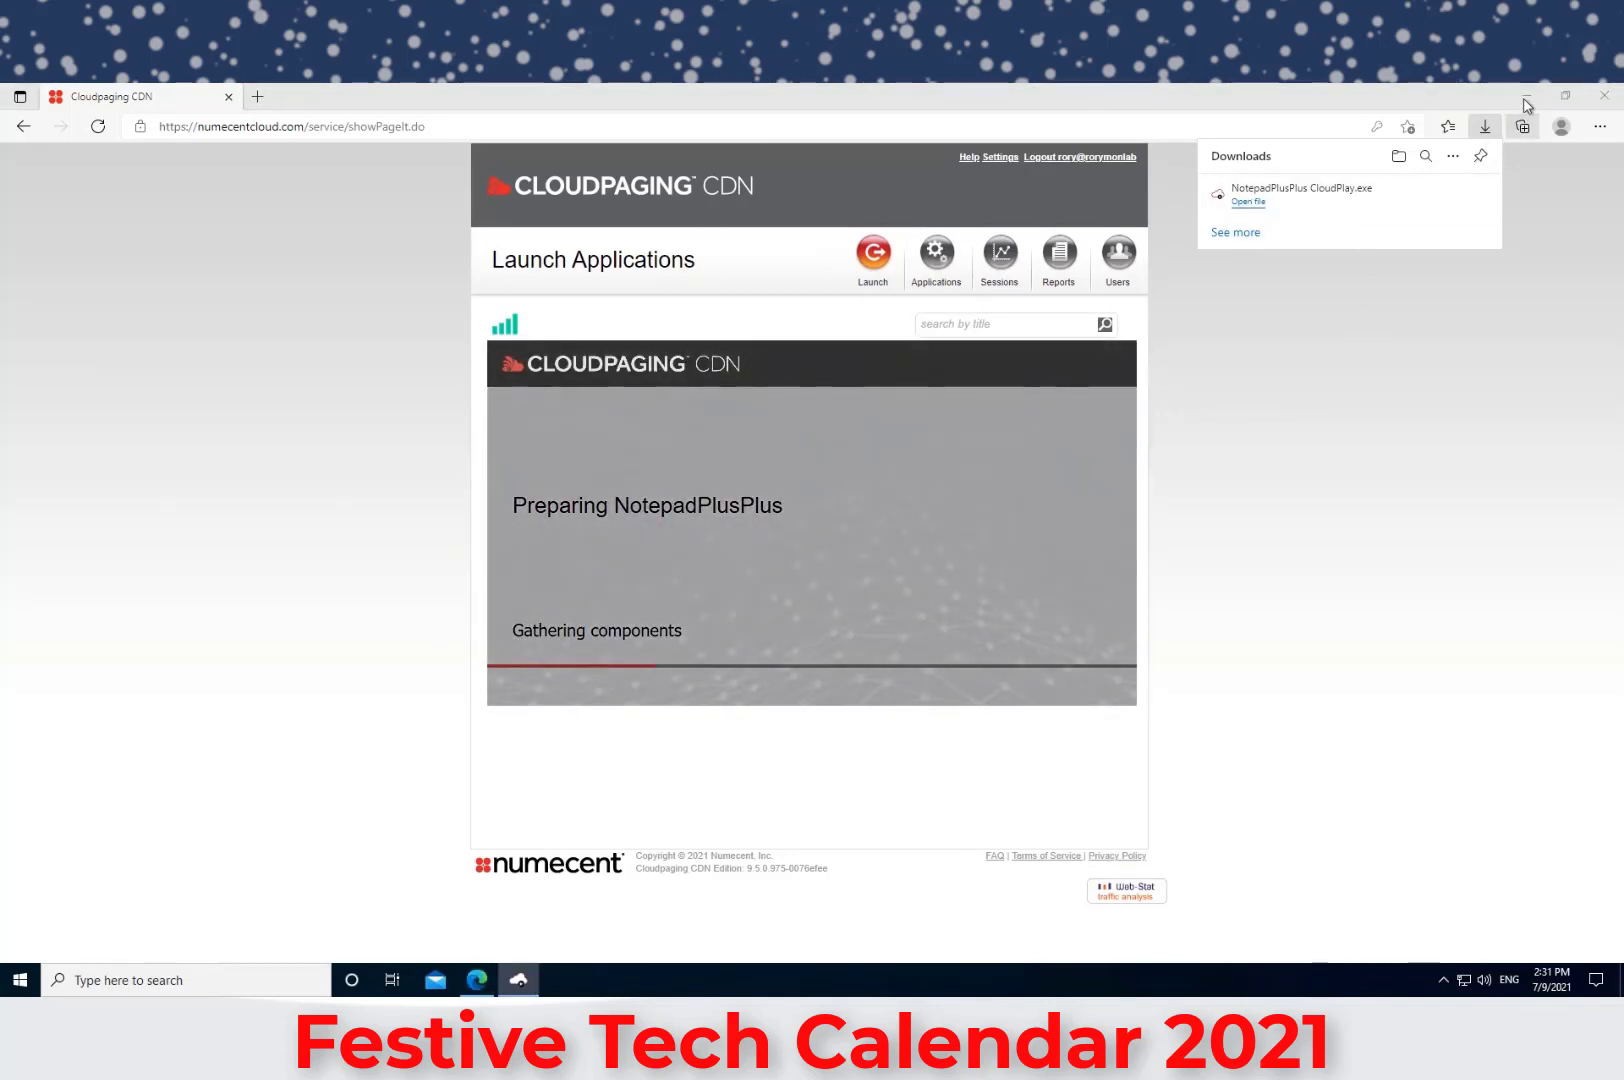
left_click(1528, 97)
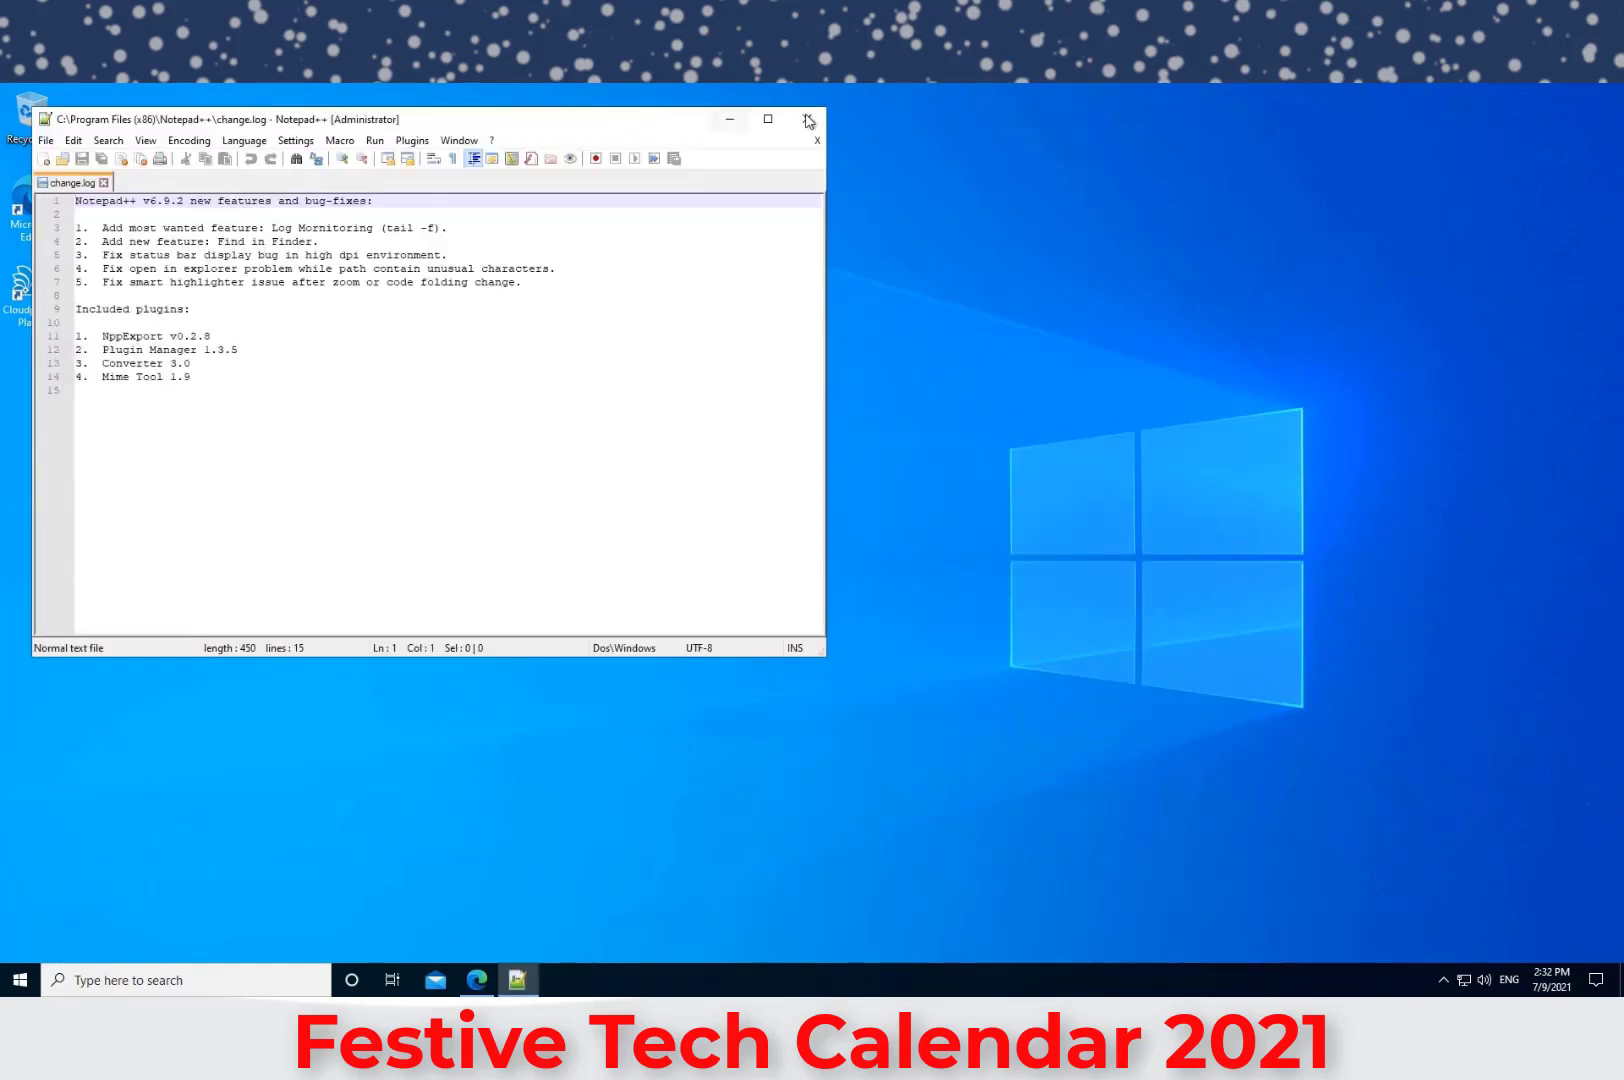
Maximise Notepad++, replace the change.log text with "It's Notepad++ on my AVD Desktop via Numecent Cloudpaging", and close the application.
left_click(768, 119)
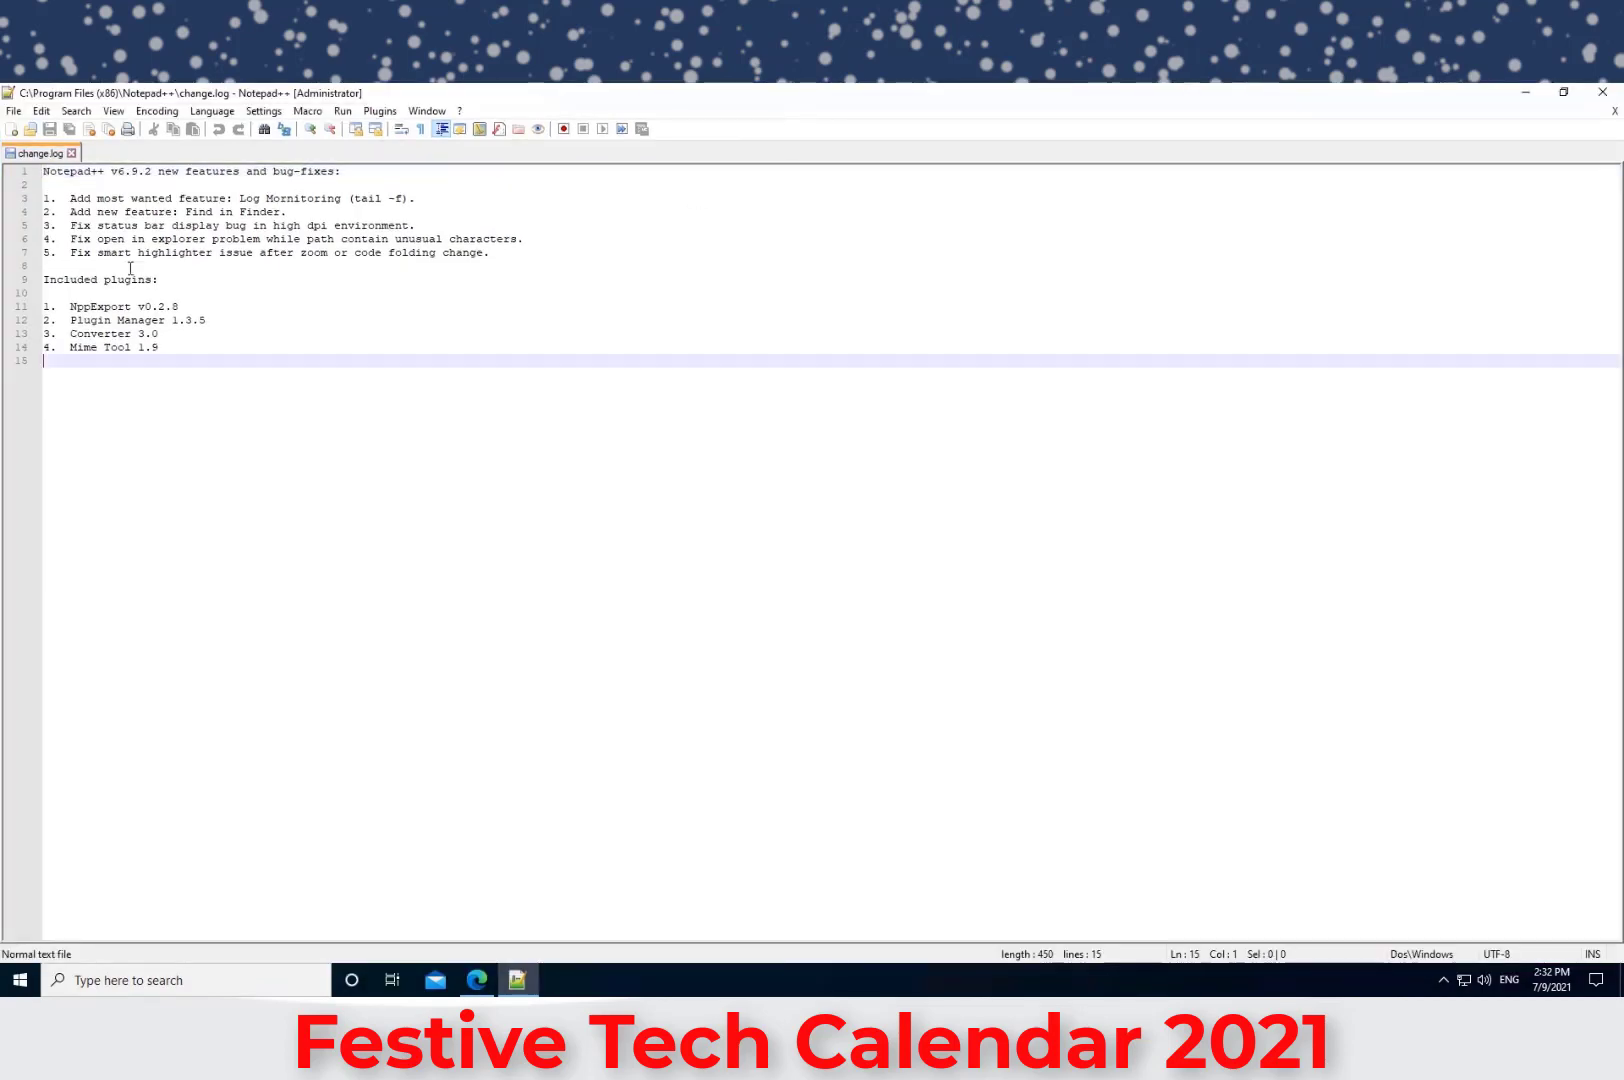
left_click_drag(228, 366, 36, 128)
key("Delete")
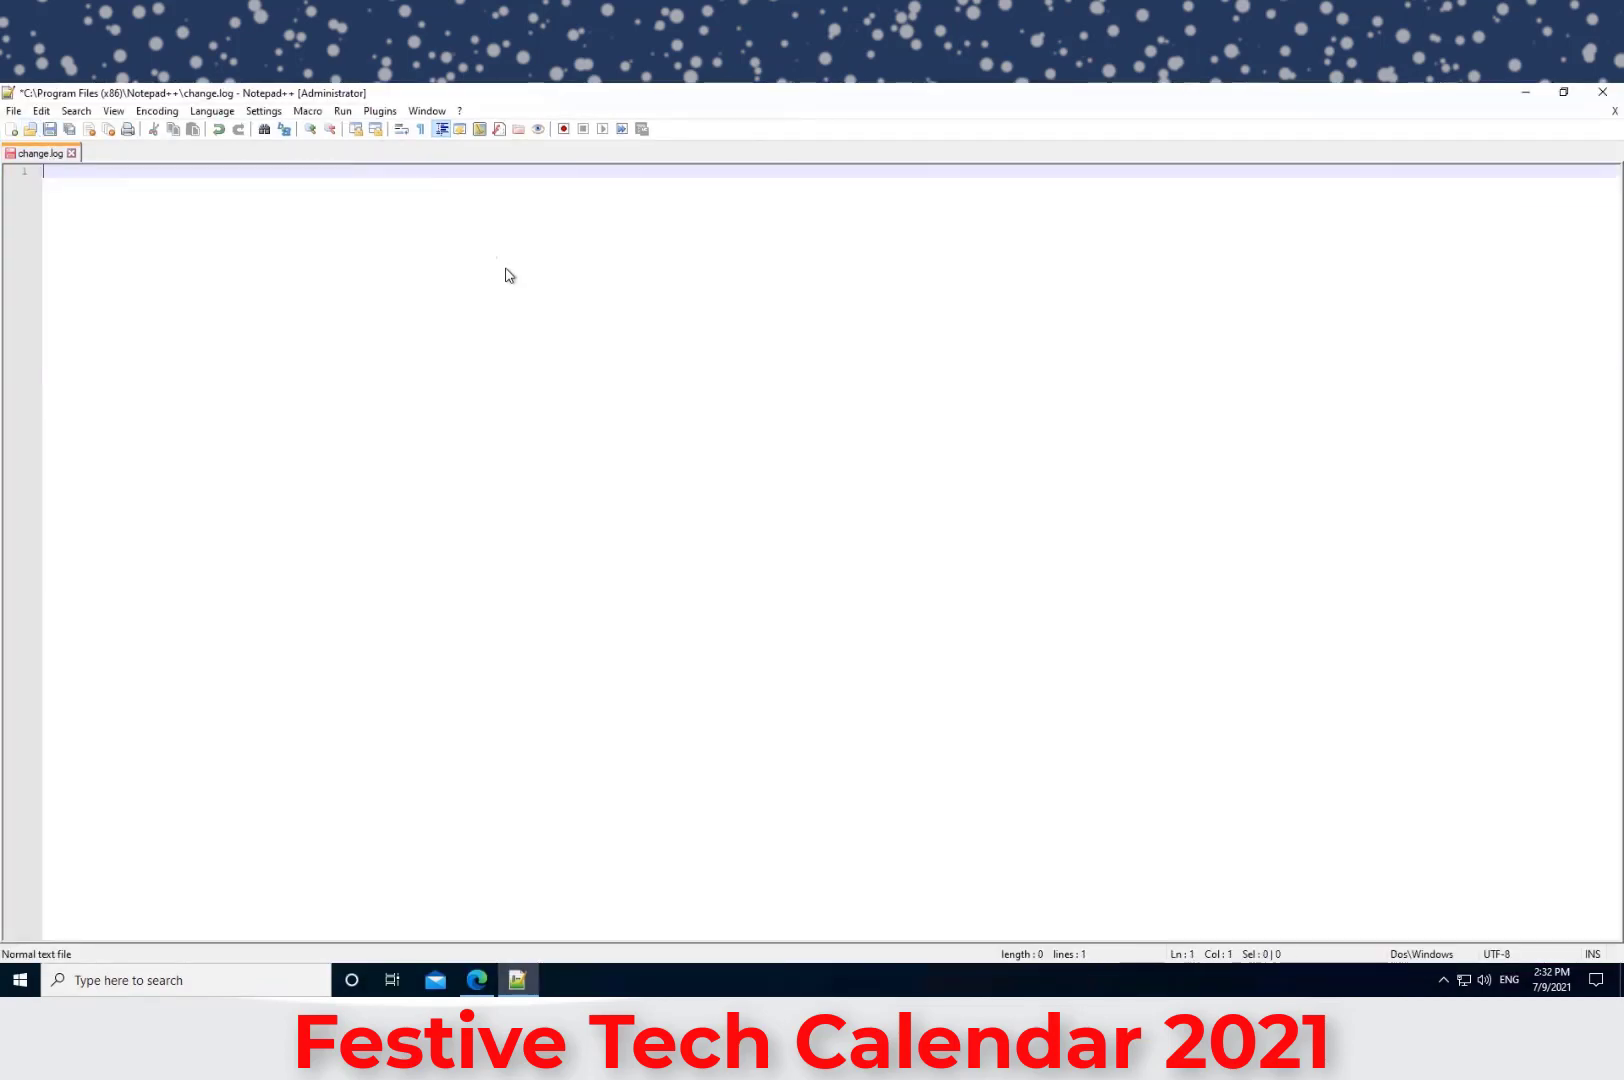
type("It's Notepad++")
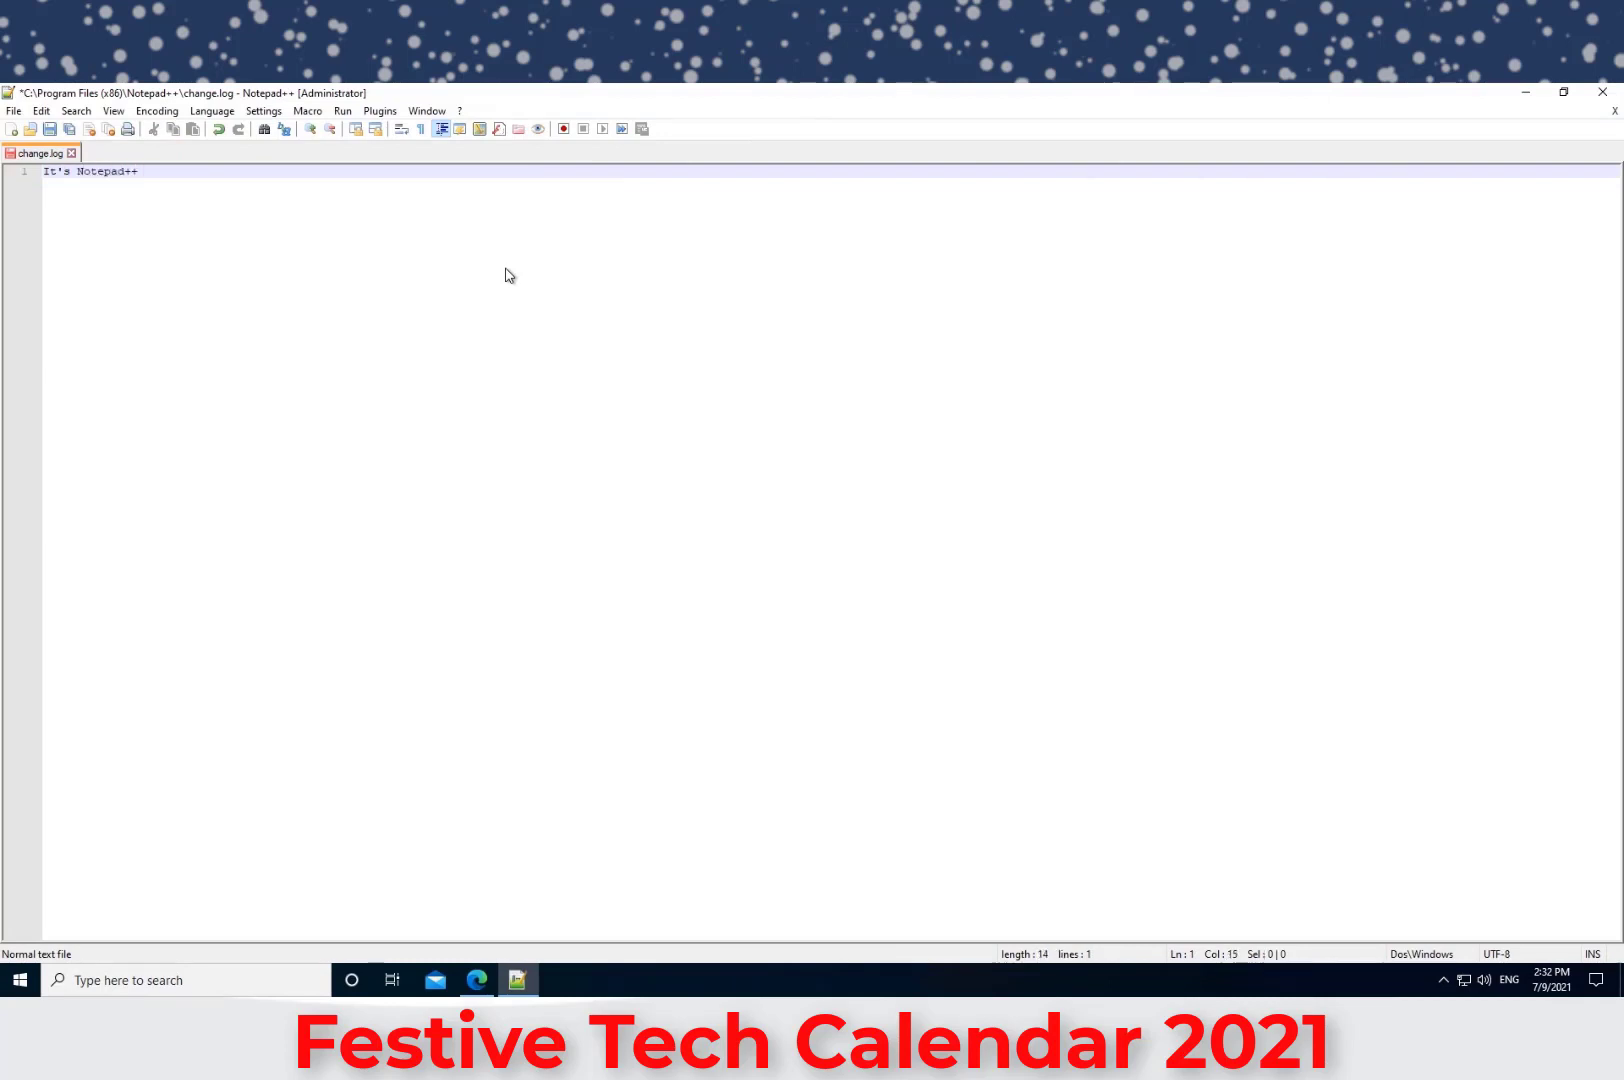
type(" on my AVD Desktop via Numecent Cloudpaging")
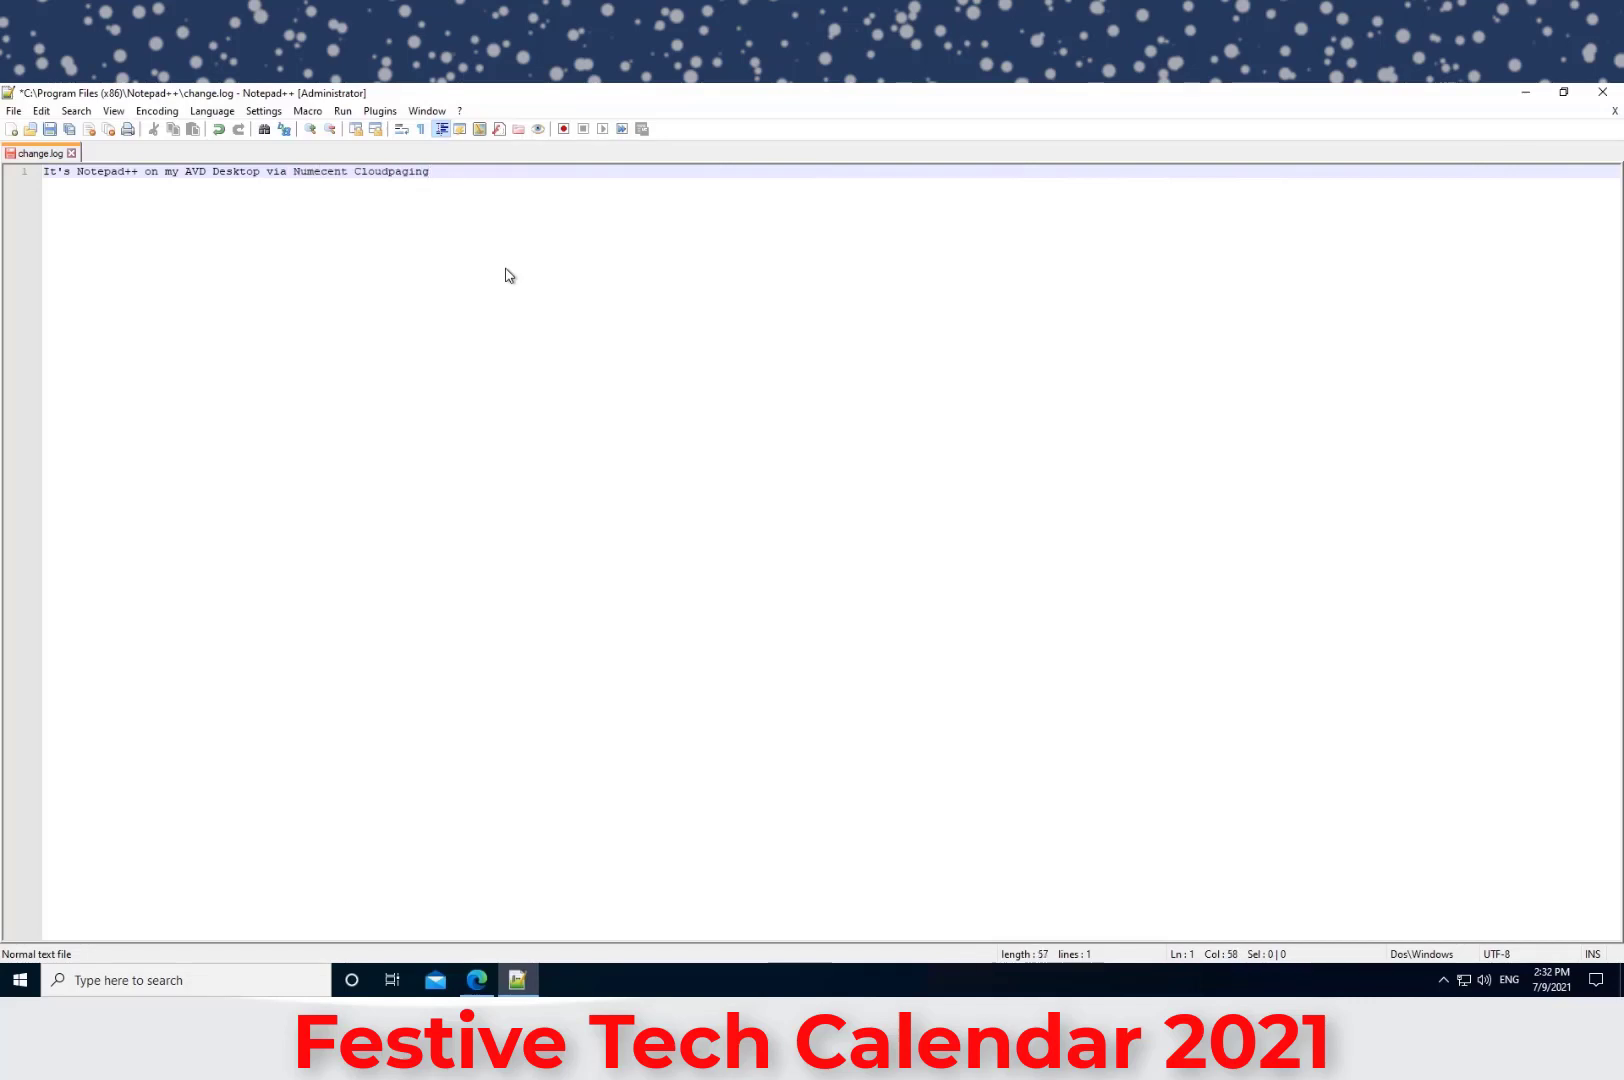
left_click(1602, 93)
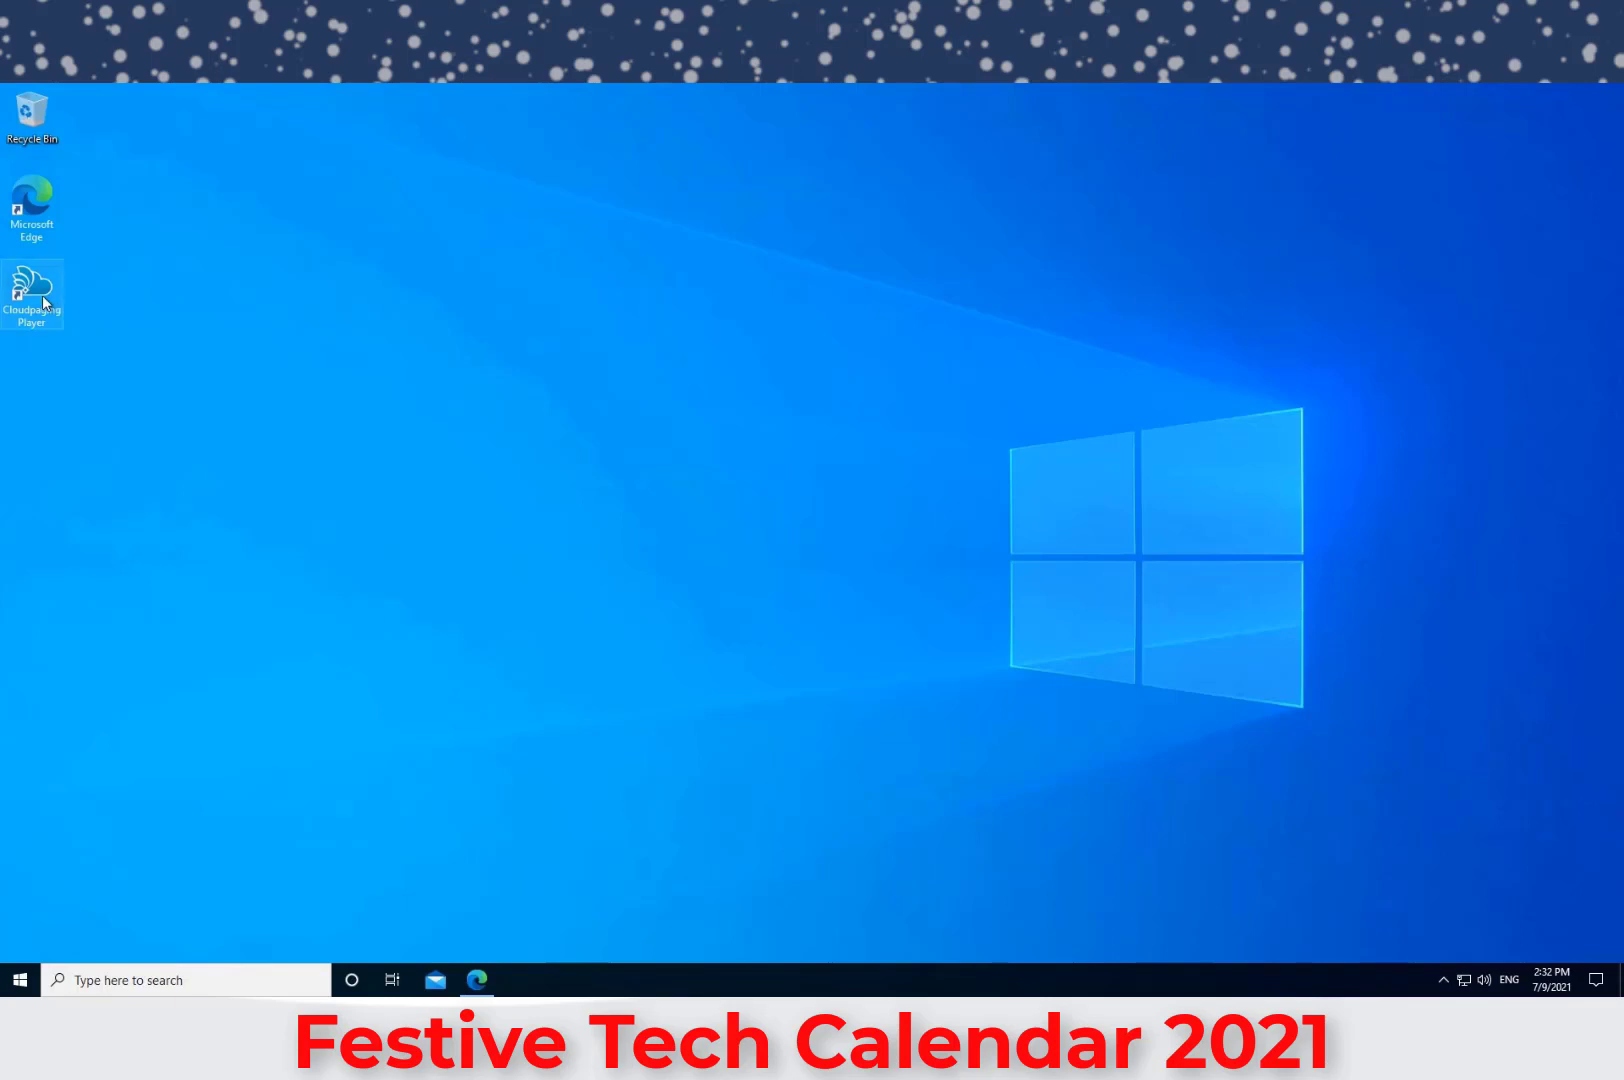
Open Cloudpaging Player from the desktop, launch NotepadPlusPlus from its application list, and close Notepad++ again.
double_click(42, 296)
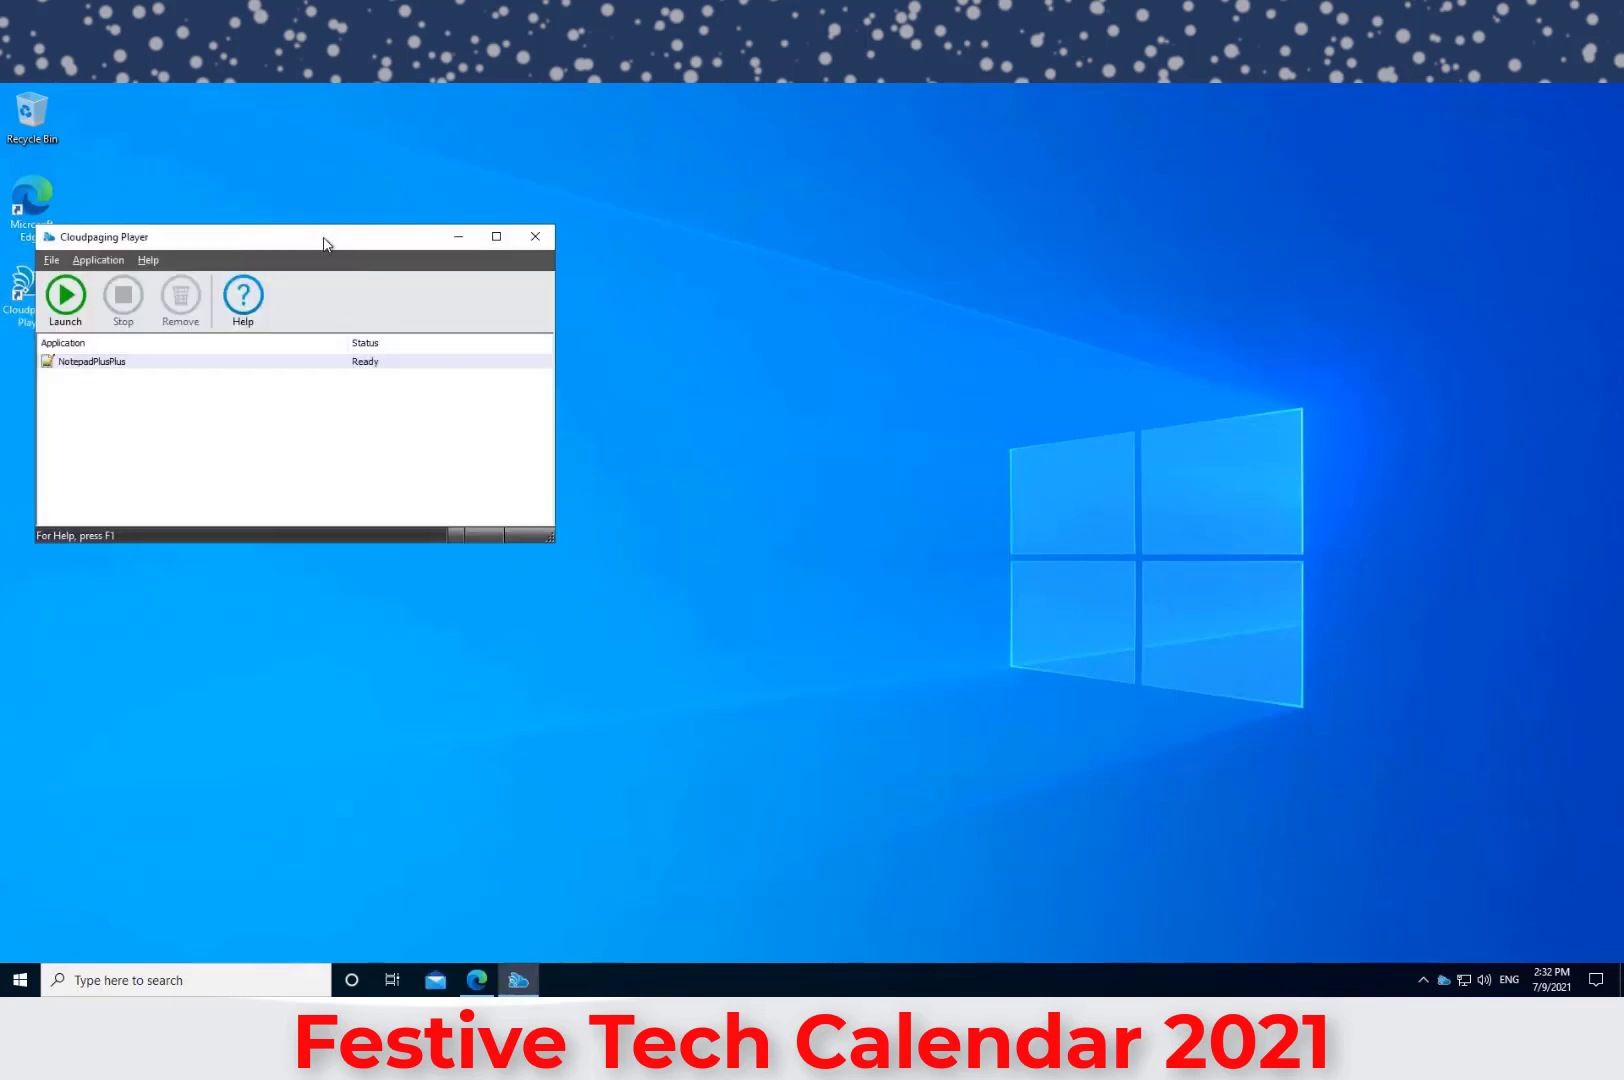
left_click_drag(366, 243, 706, 246)
left_click(510, 369)
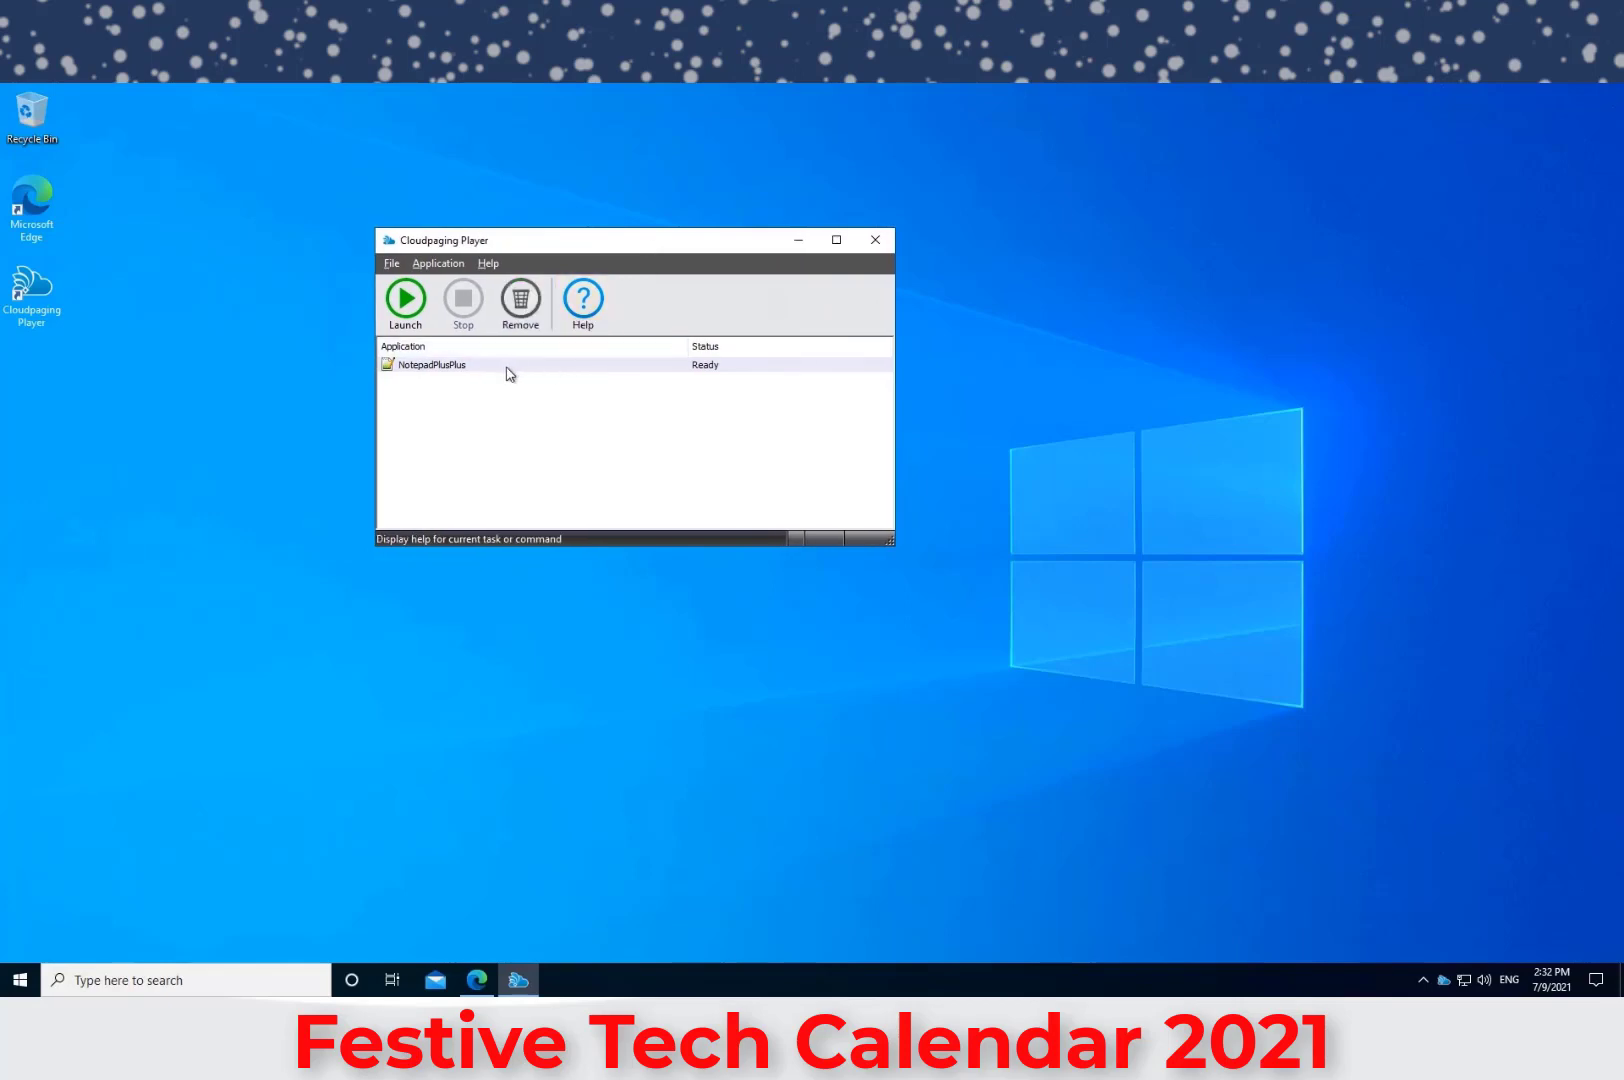
right_click(507, 368)
left_click(547, 379)
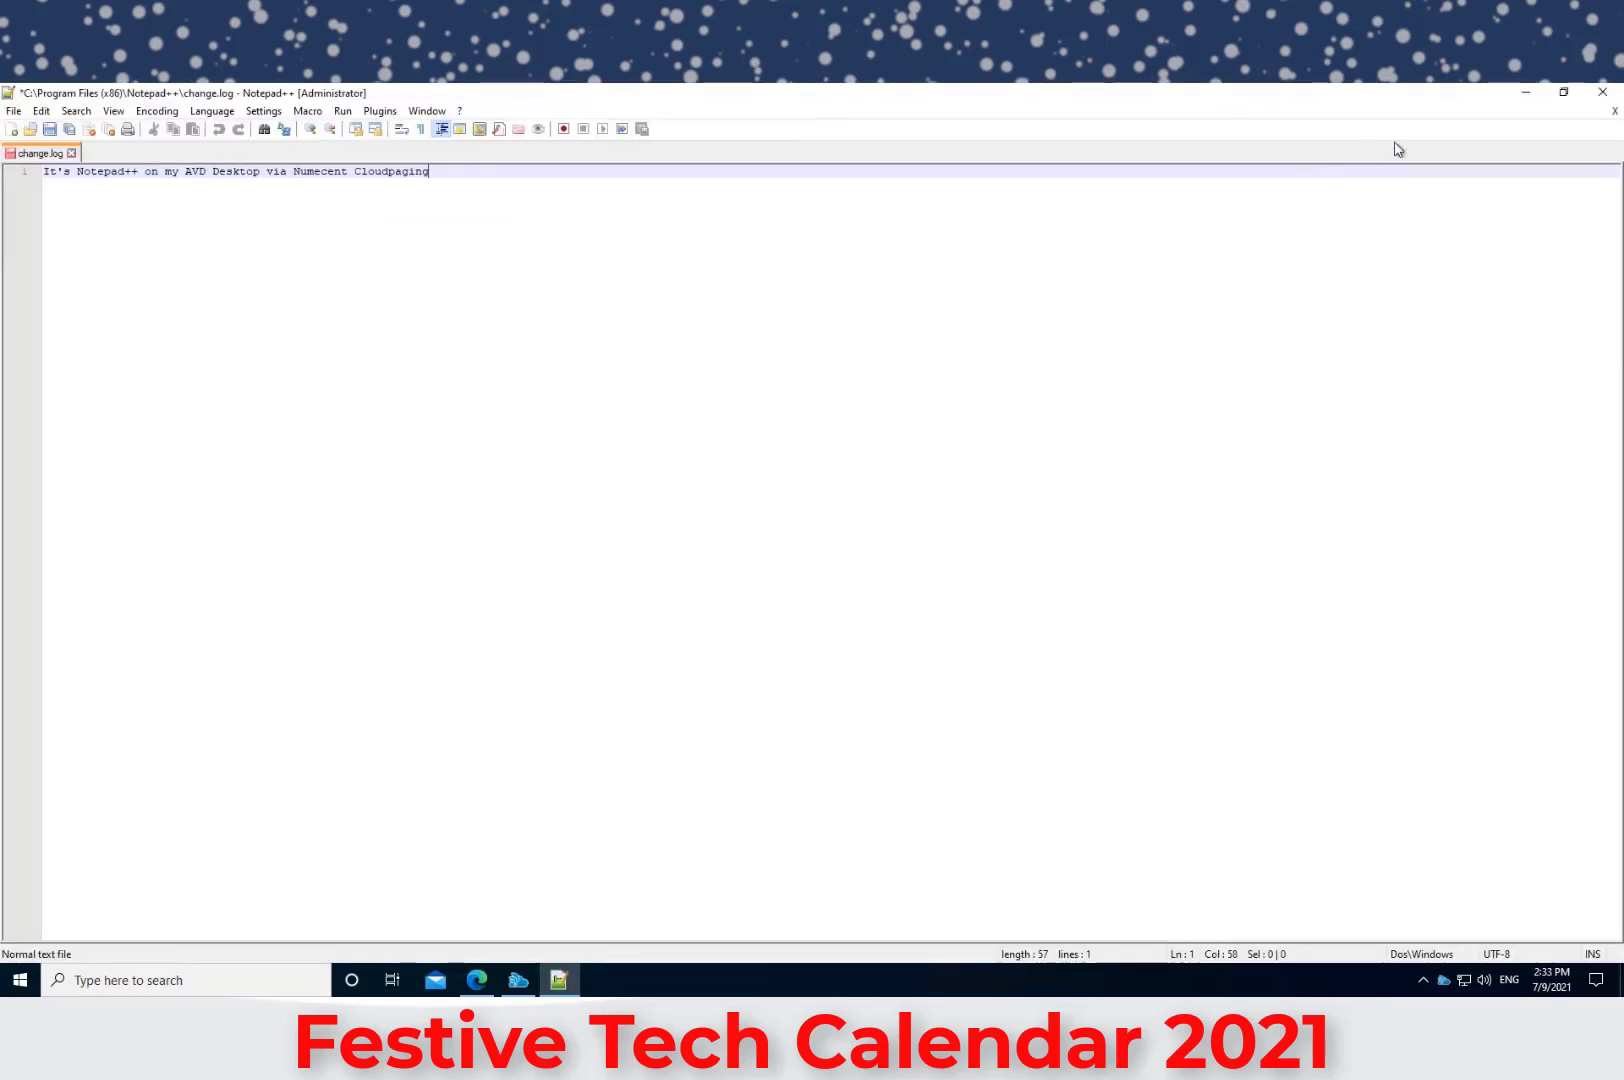
left_click(1600, 94)
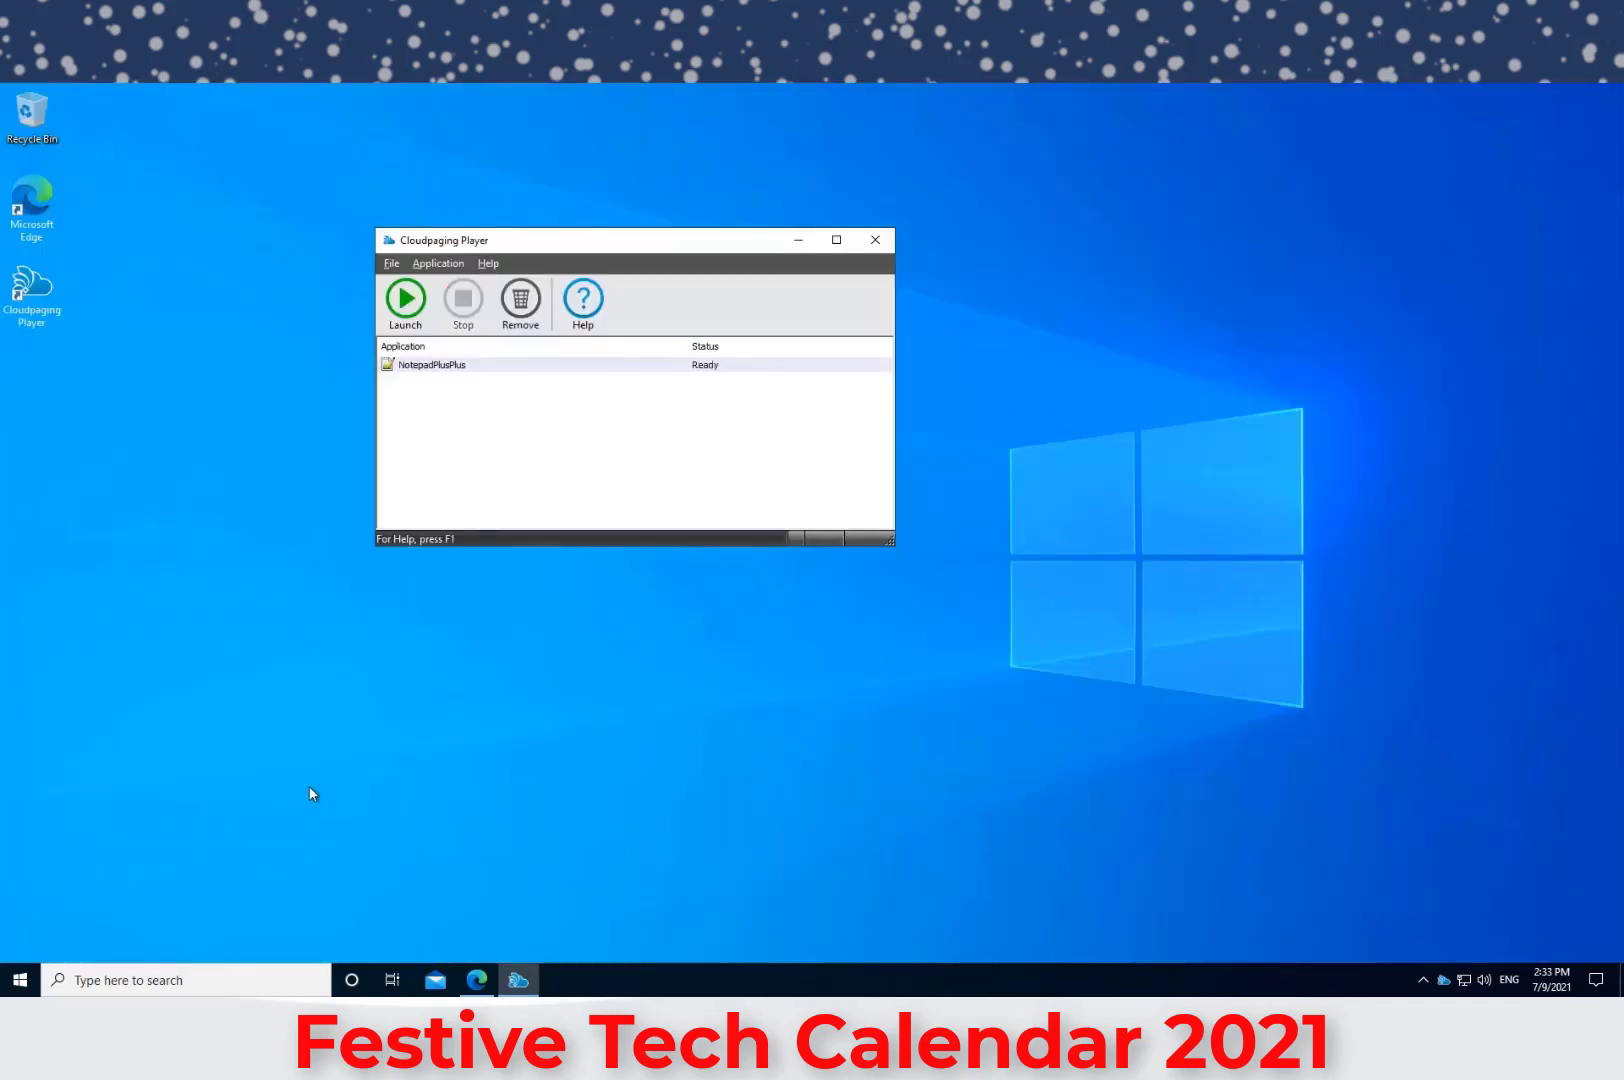
Locate the Notepad++ folder among the Start menu programs and expand it to inspect its shortcut.
left_click(20, 980)
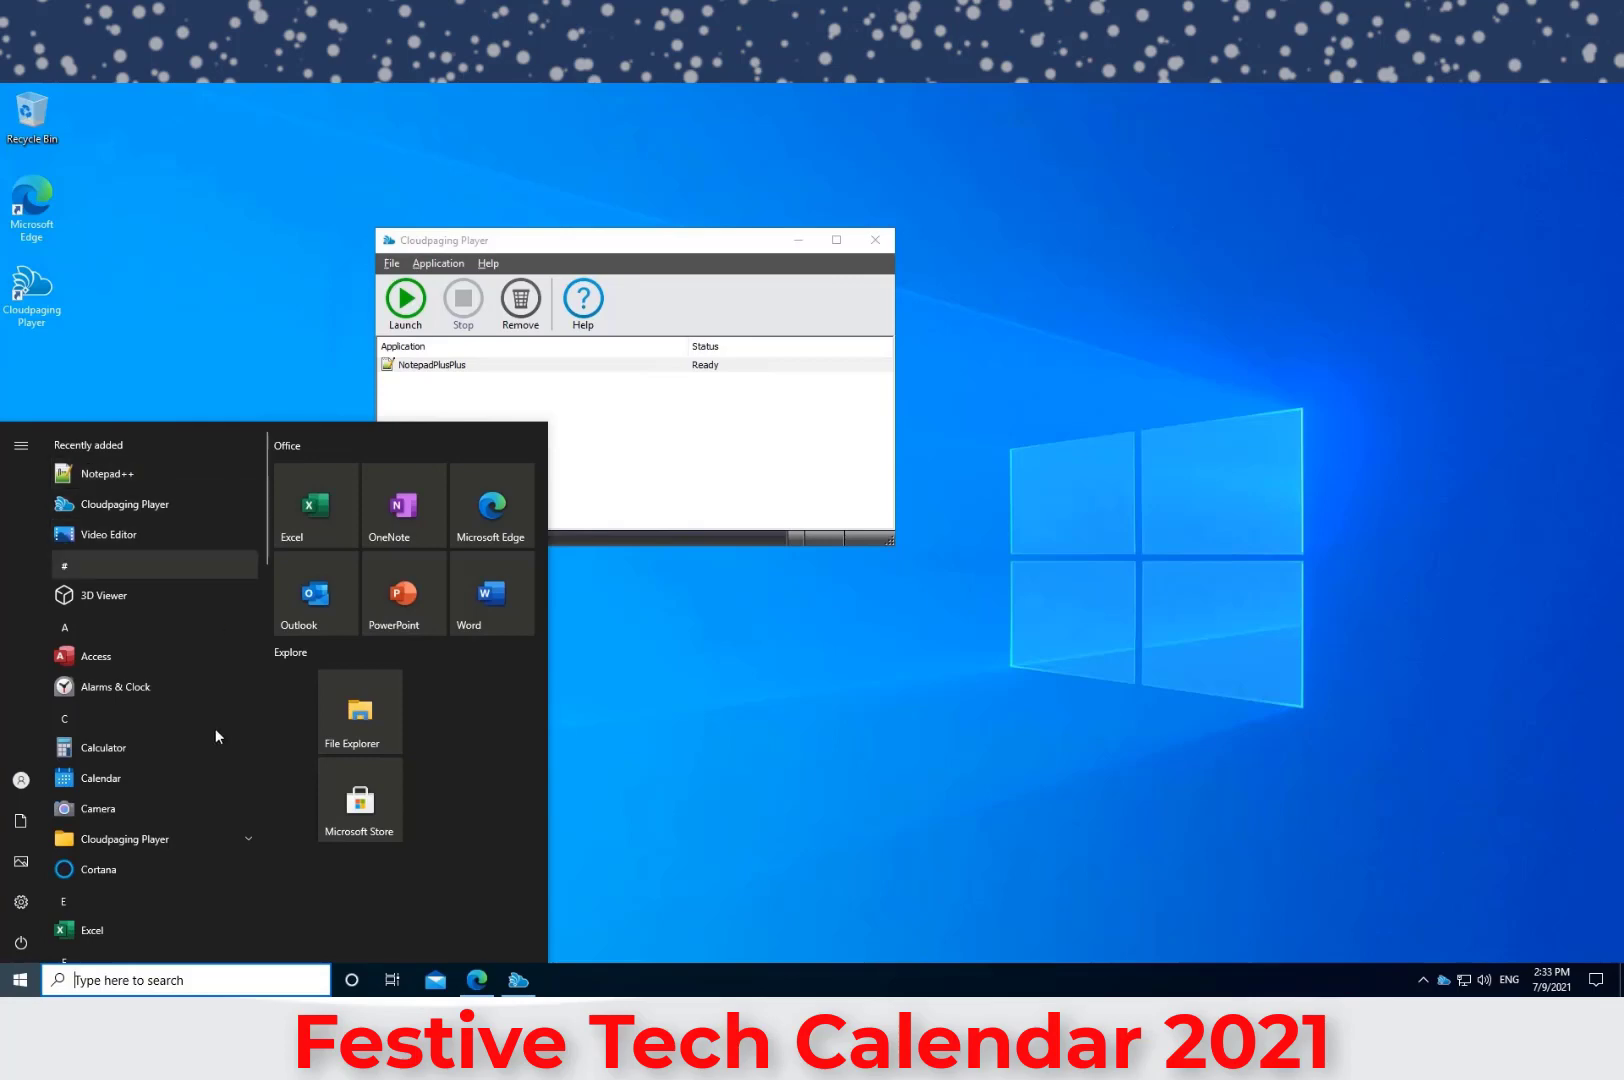
mouse_move(265, 540)
left_mouse_down()
mouse_move(262, 772)
mouse_move(265, 742)
left_mouse_up()
left_click(240, 612)
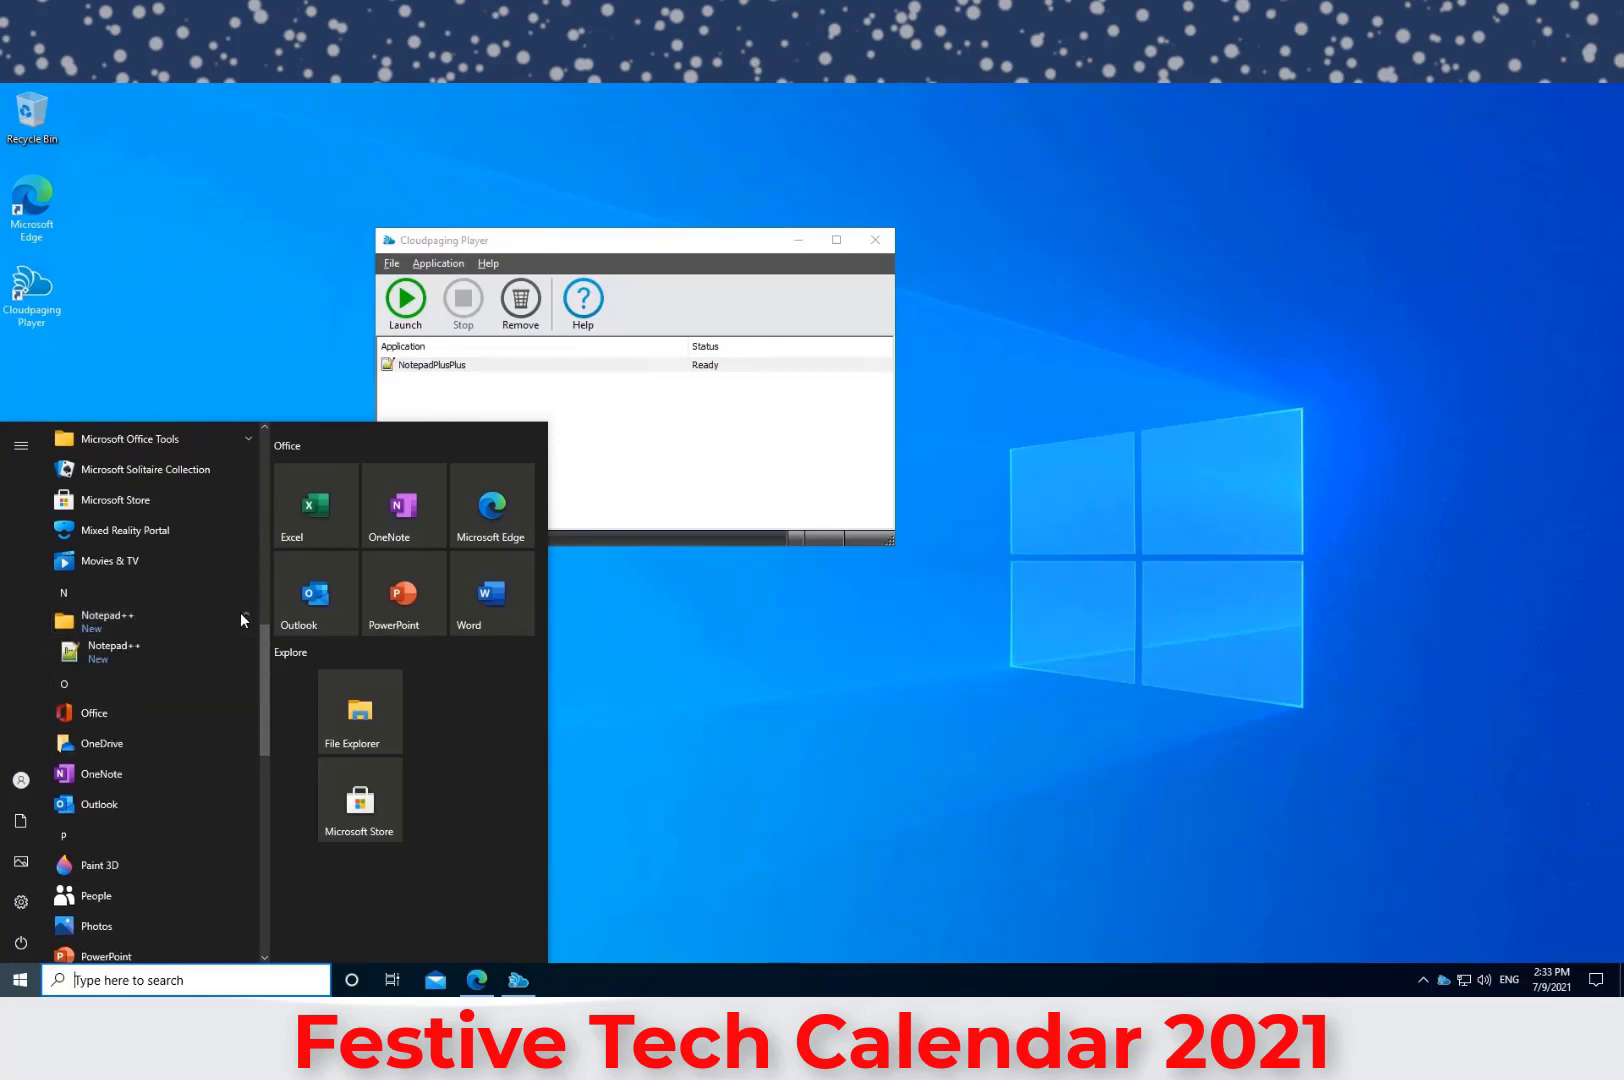
Launch Notepad++ from its Start menu shortcut, and close both it and Cloudpaging Player.
left_click(137, 657)
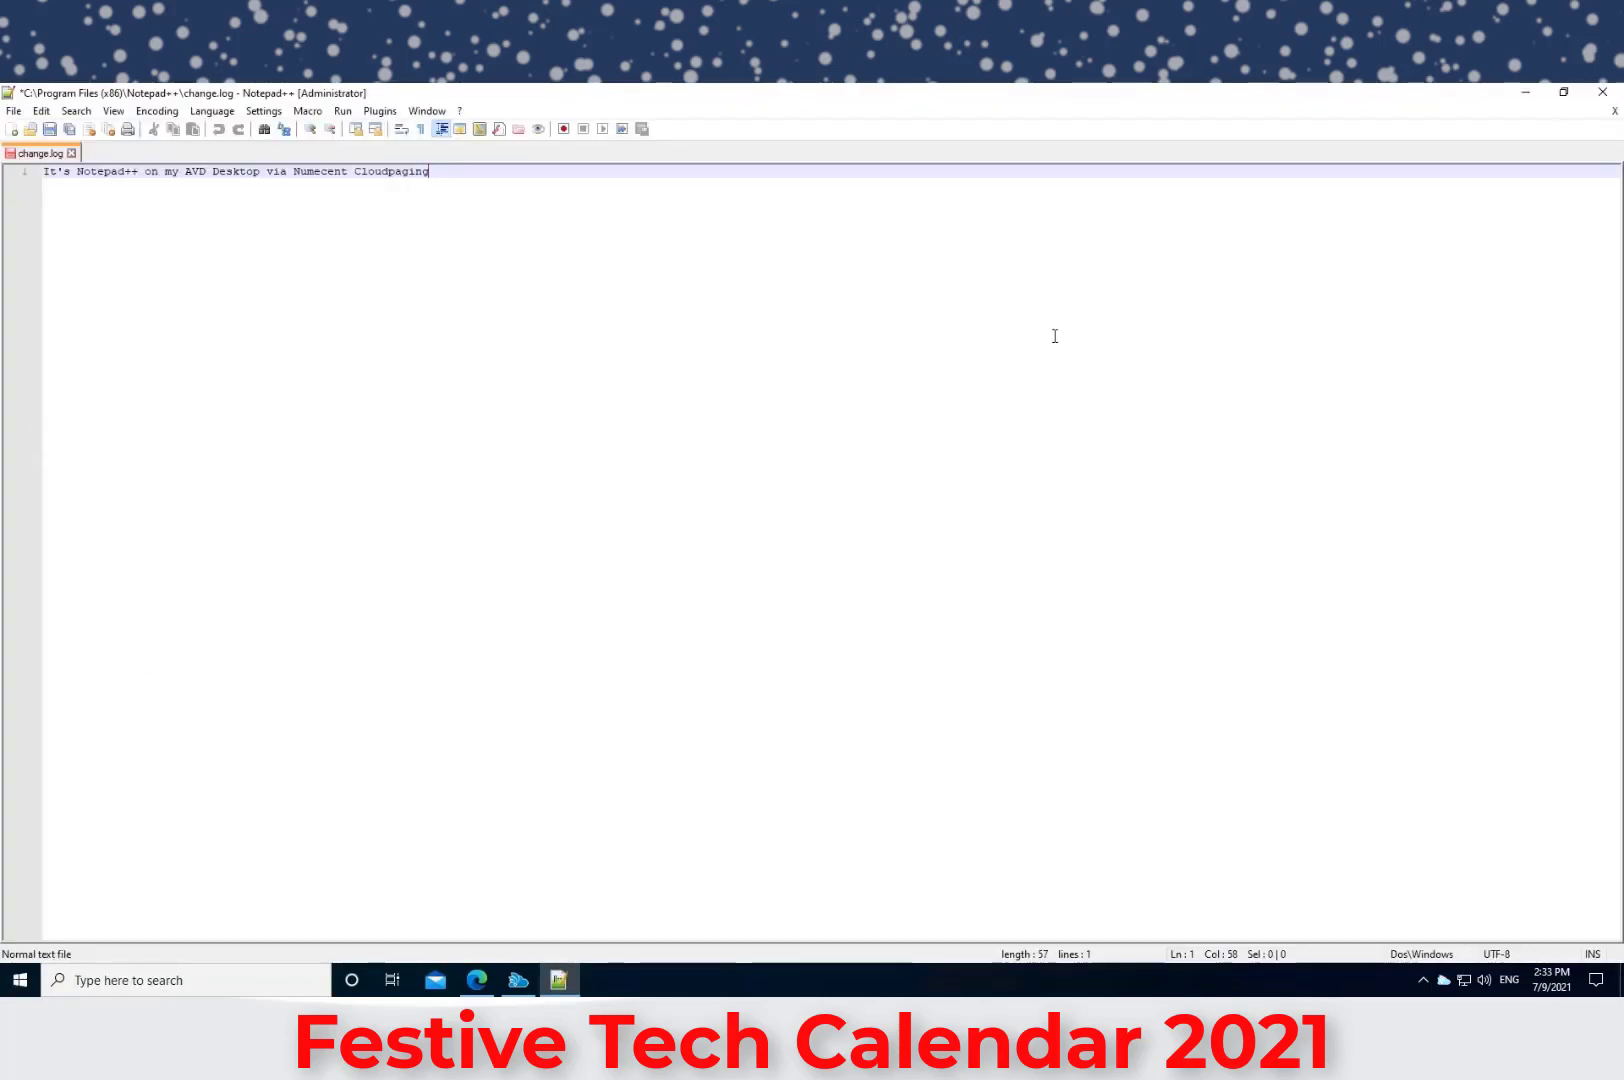
left_click(1602, 91)
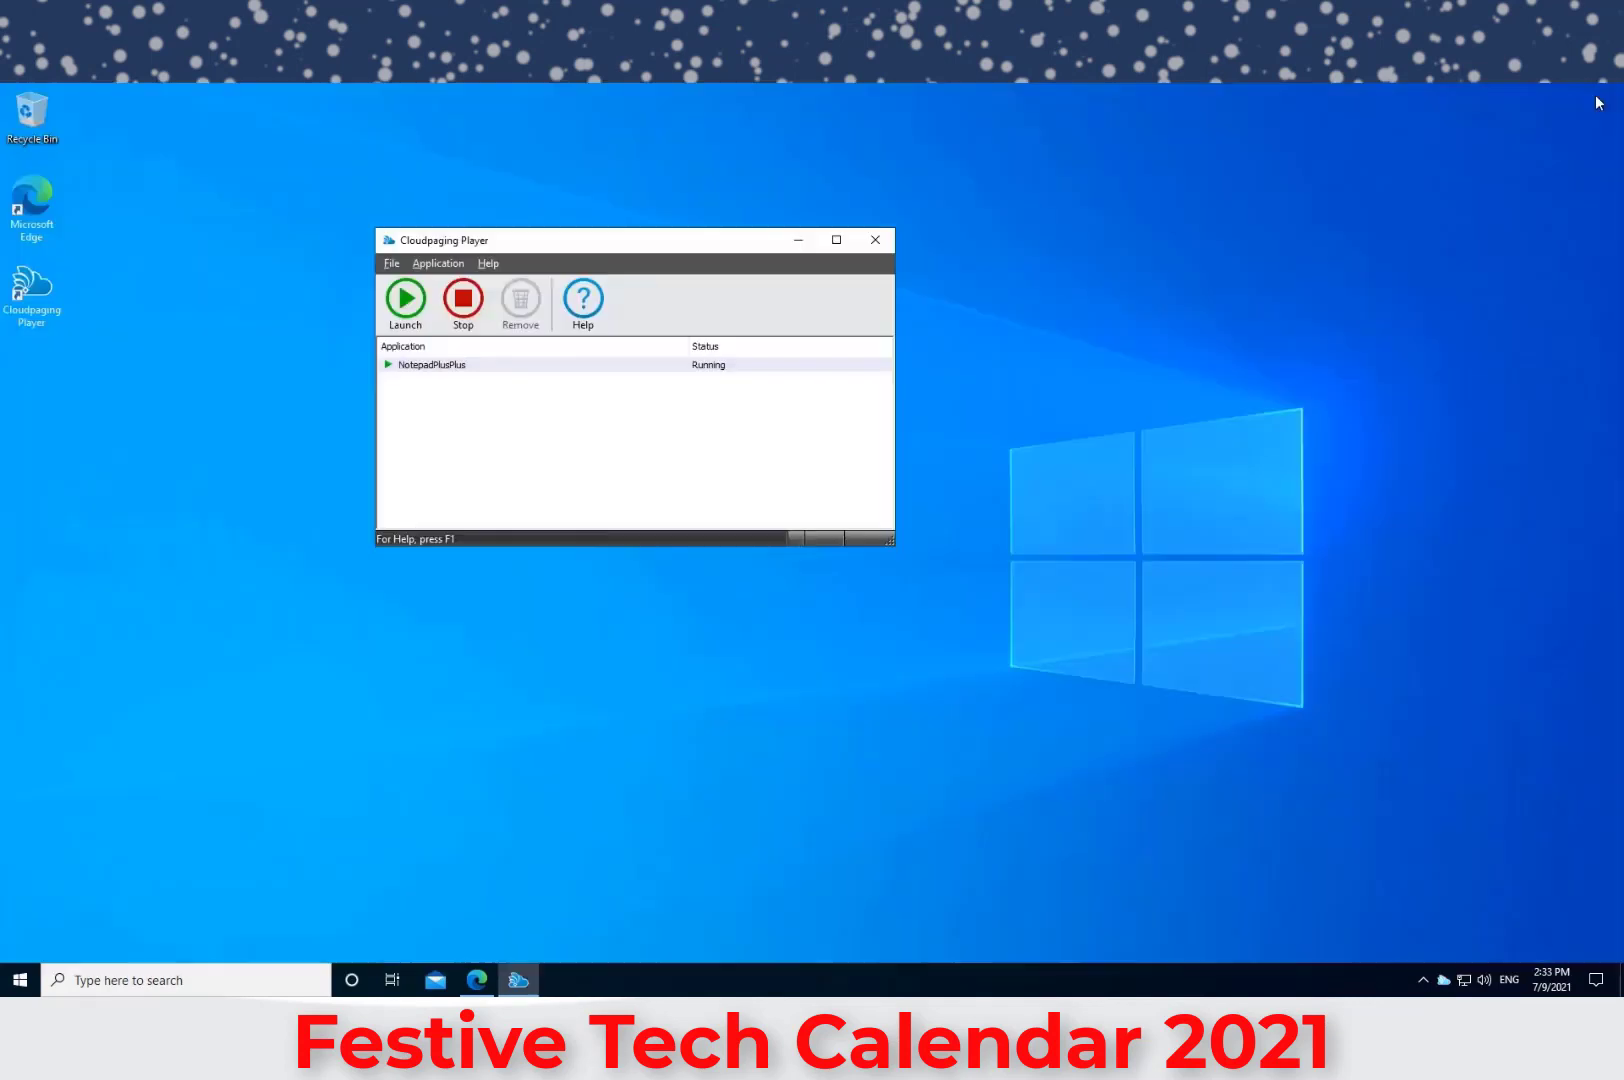
left_click(884, 246)
Launch SSMS 2016 from the Cloudpaging CDN portal by running SSMS 2016 CloudPlay.exe, and minimise the Downloads folder and browser windows.
left_click(479, 982)
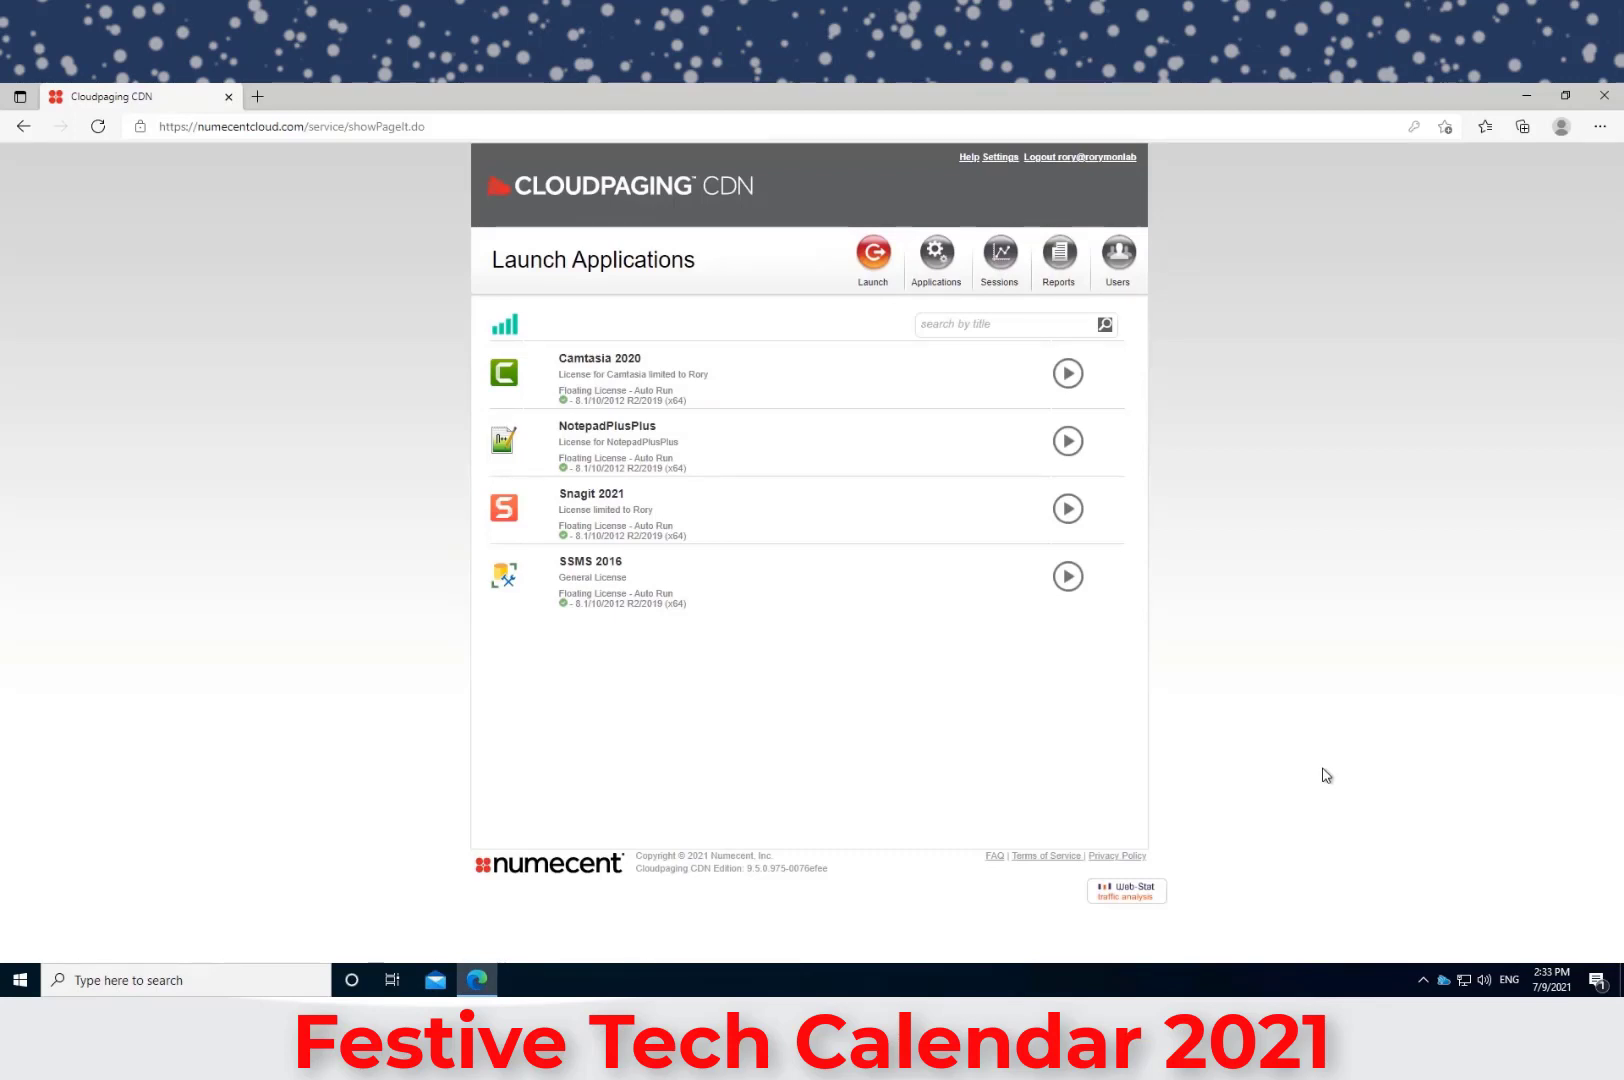
left_click(1064, 582)
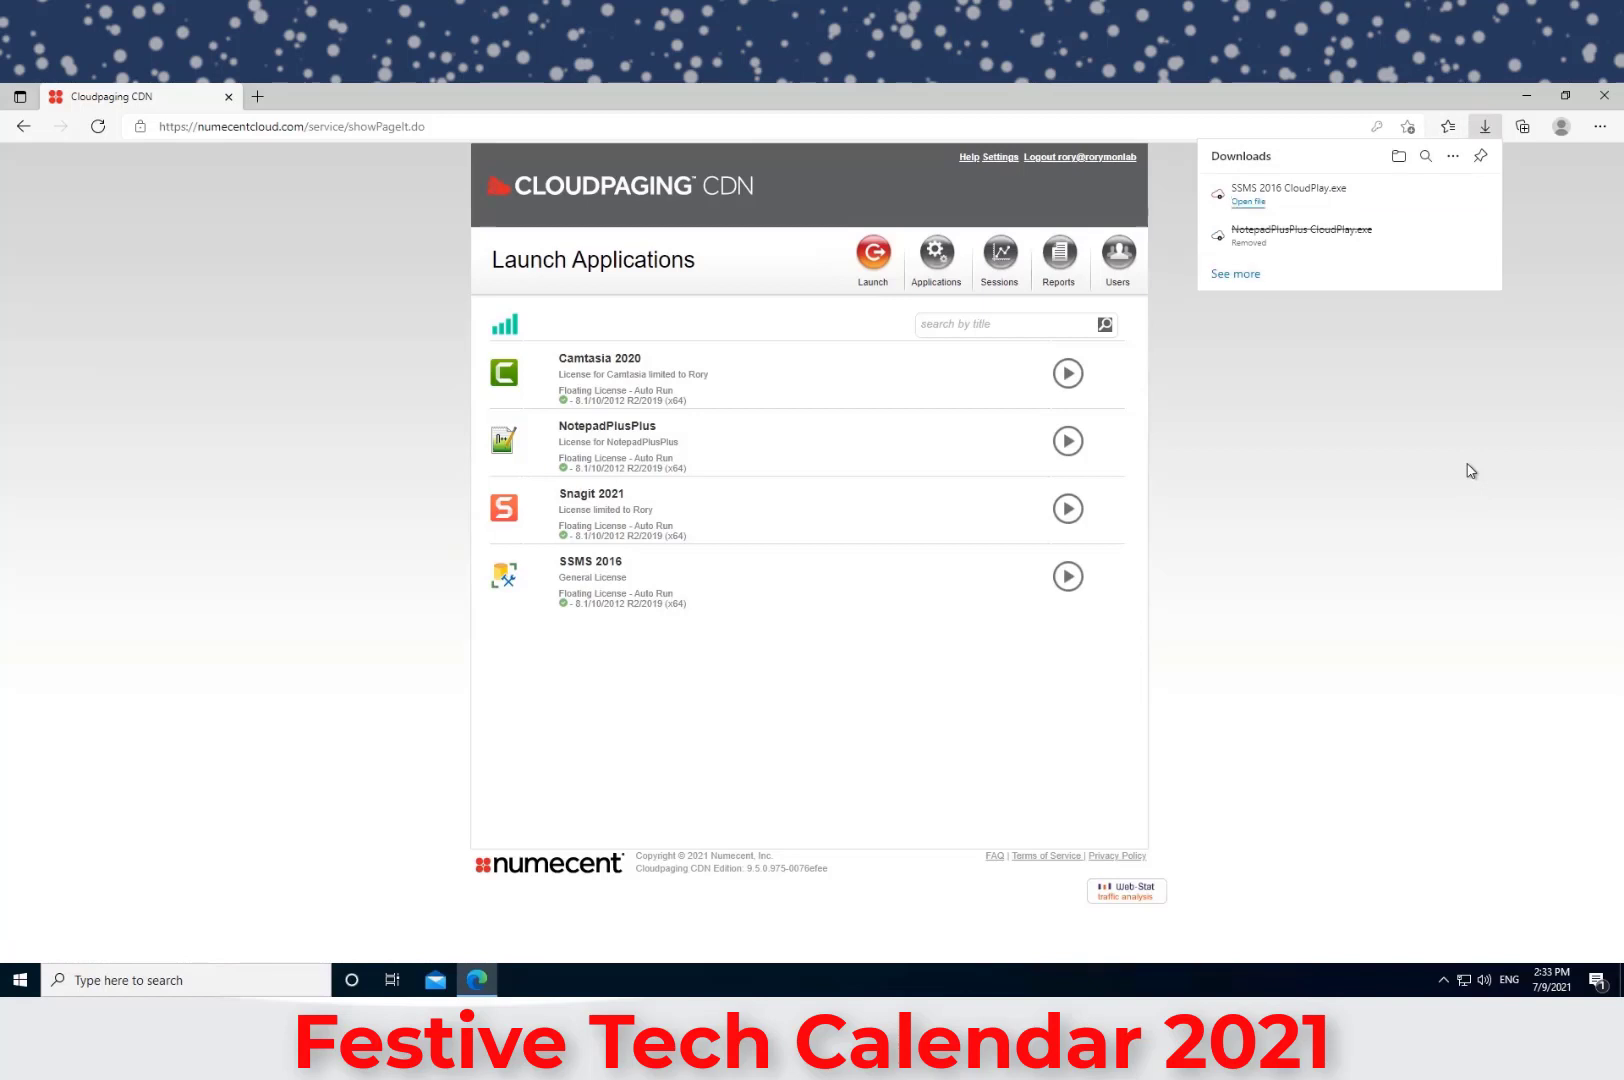
mouse_move(1420, 194)
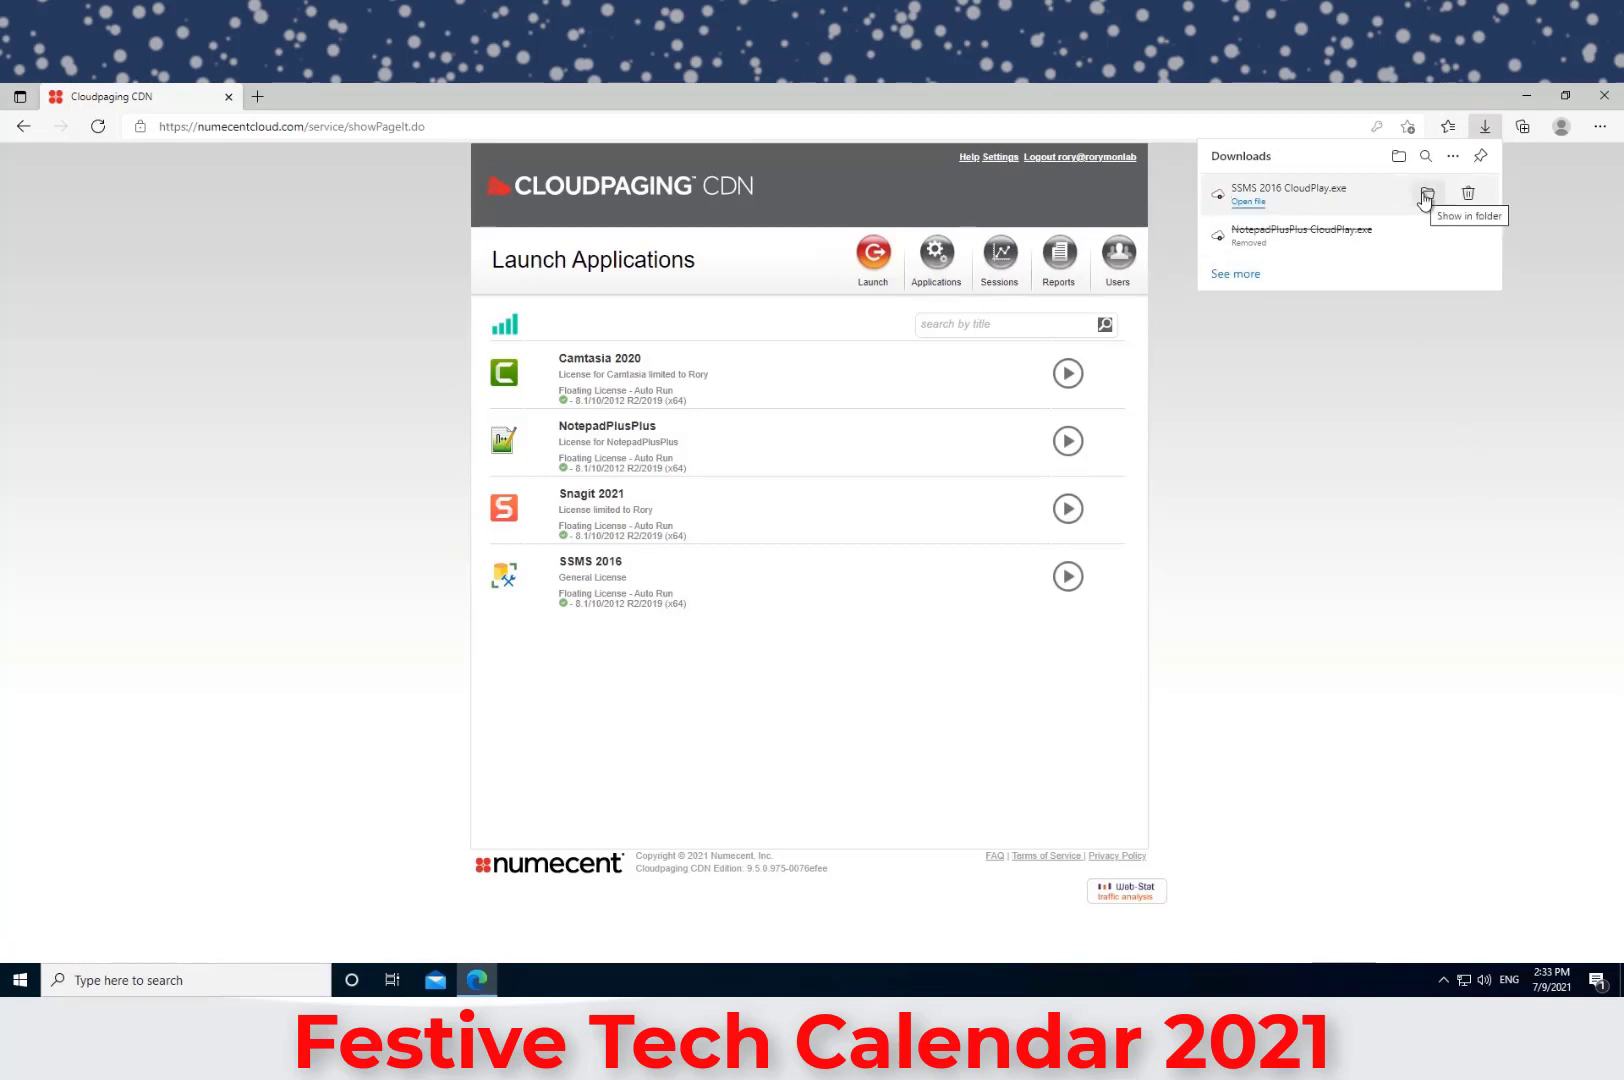
left_click(1425, 196)
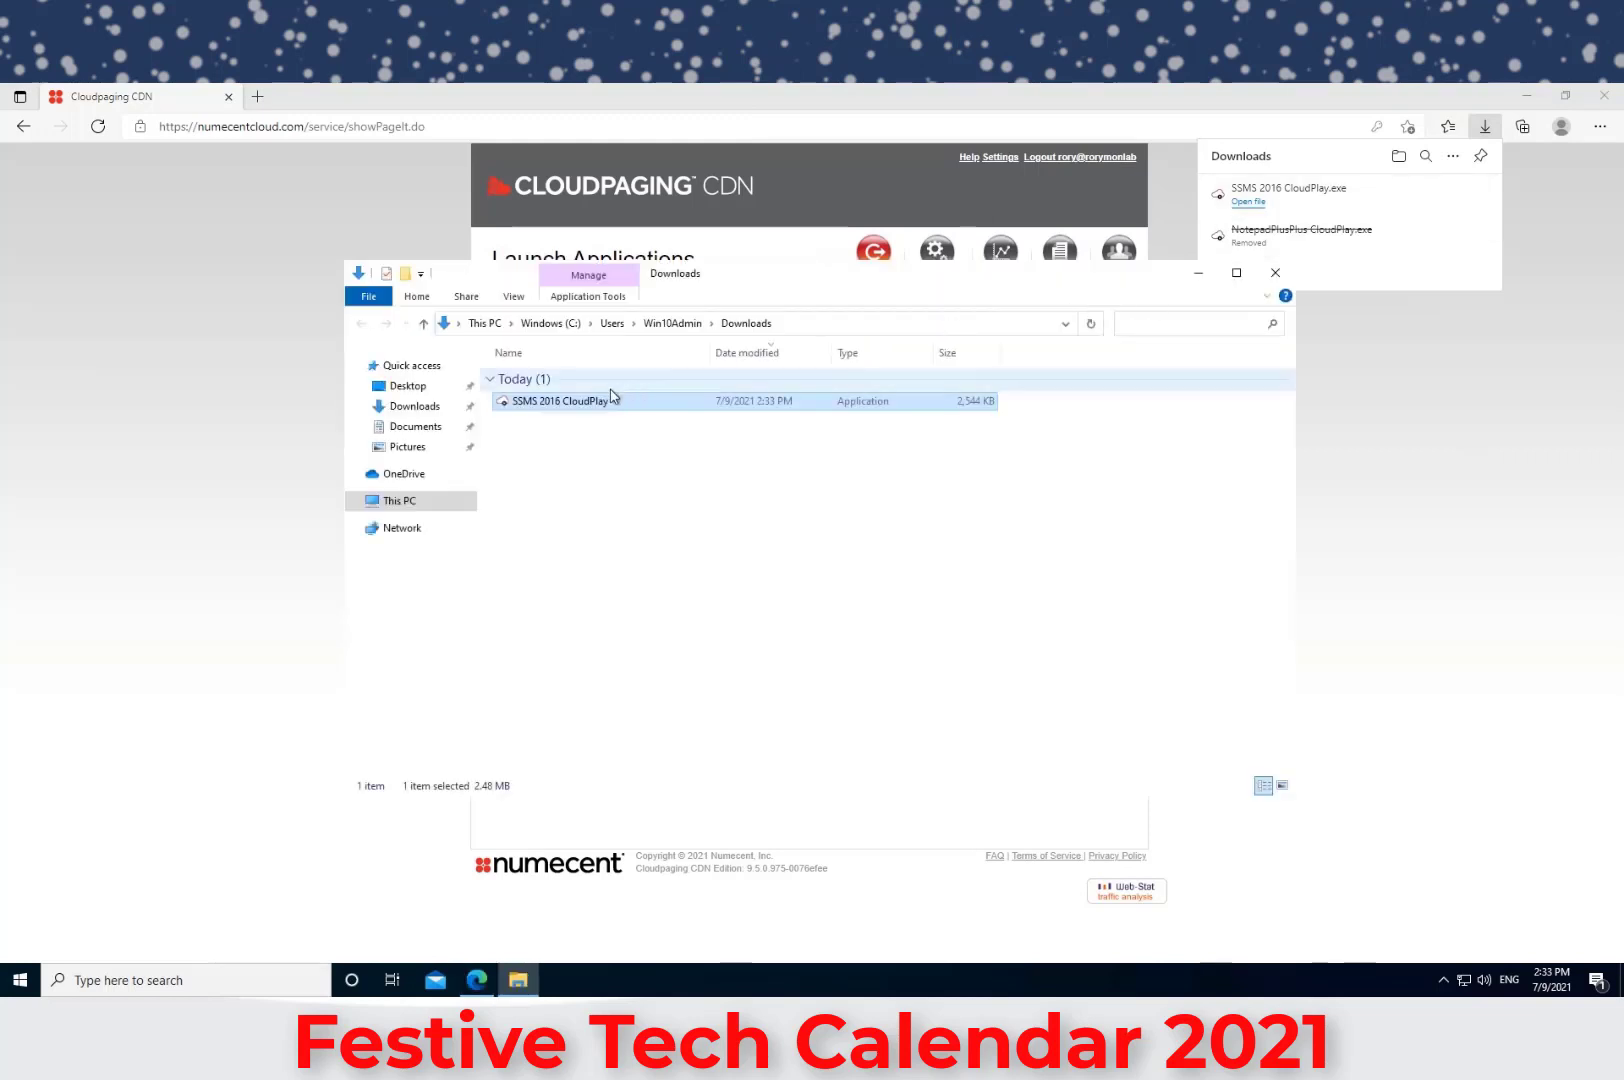
right_click(595, 403)
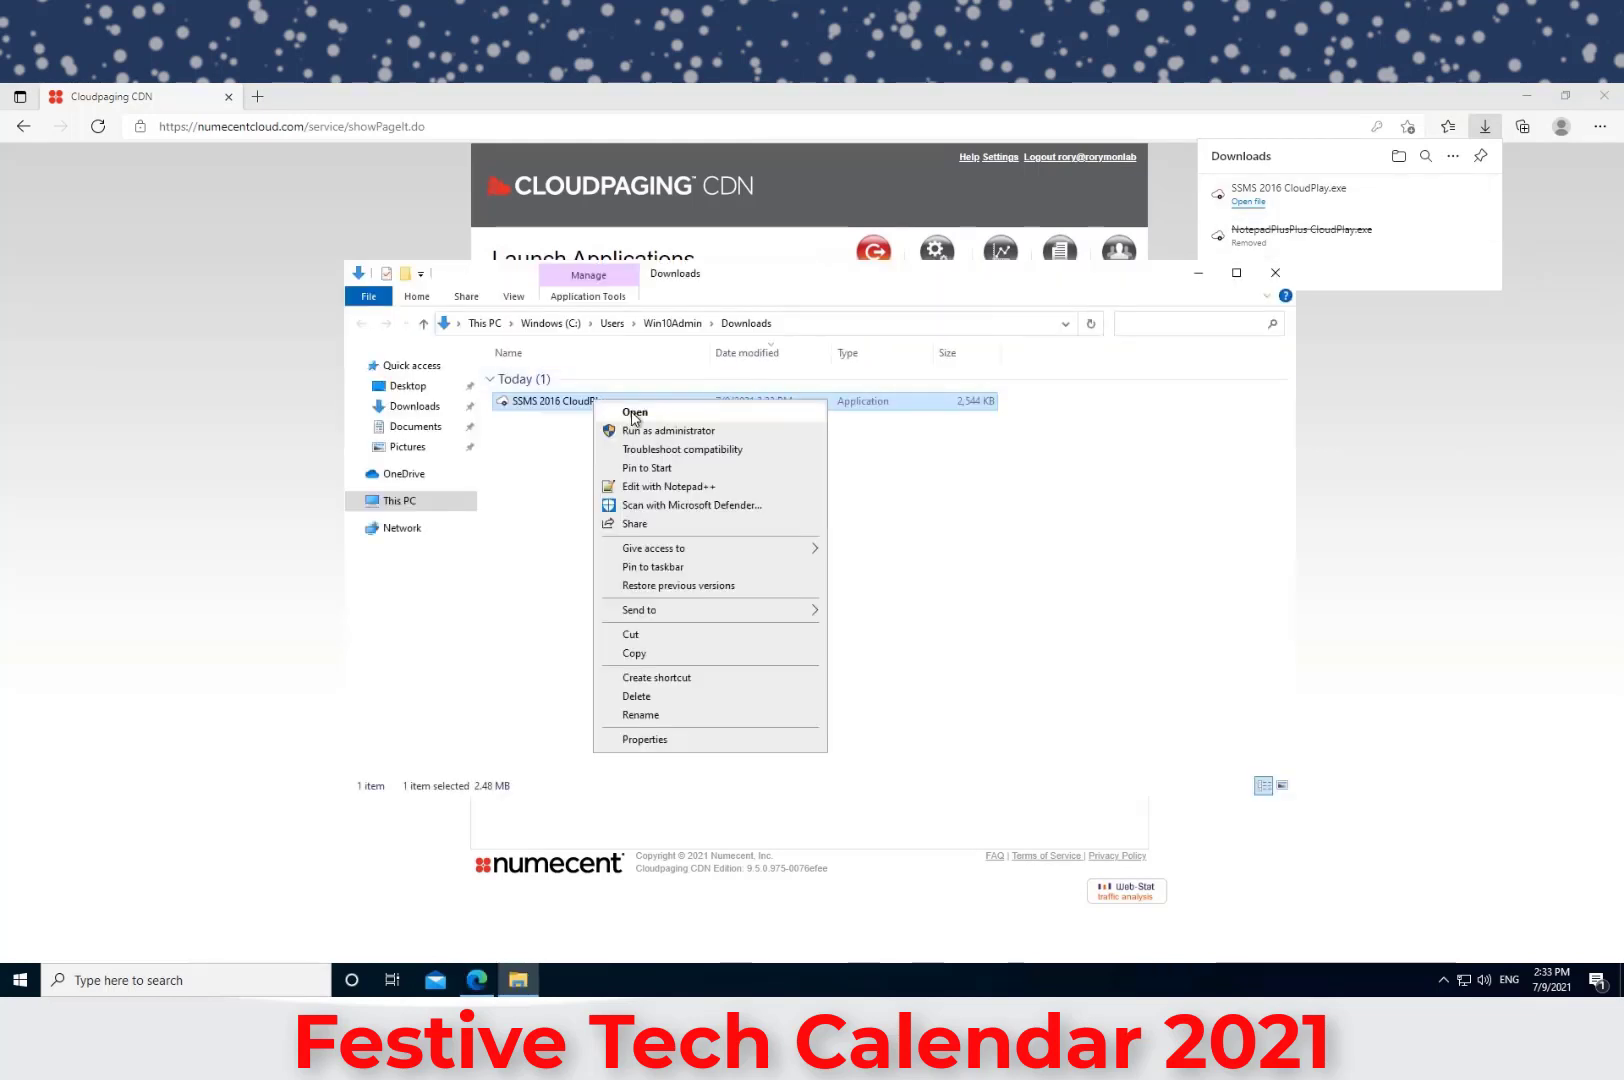
left_click(636, 416)
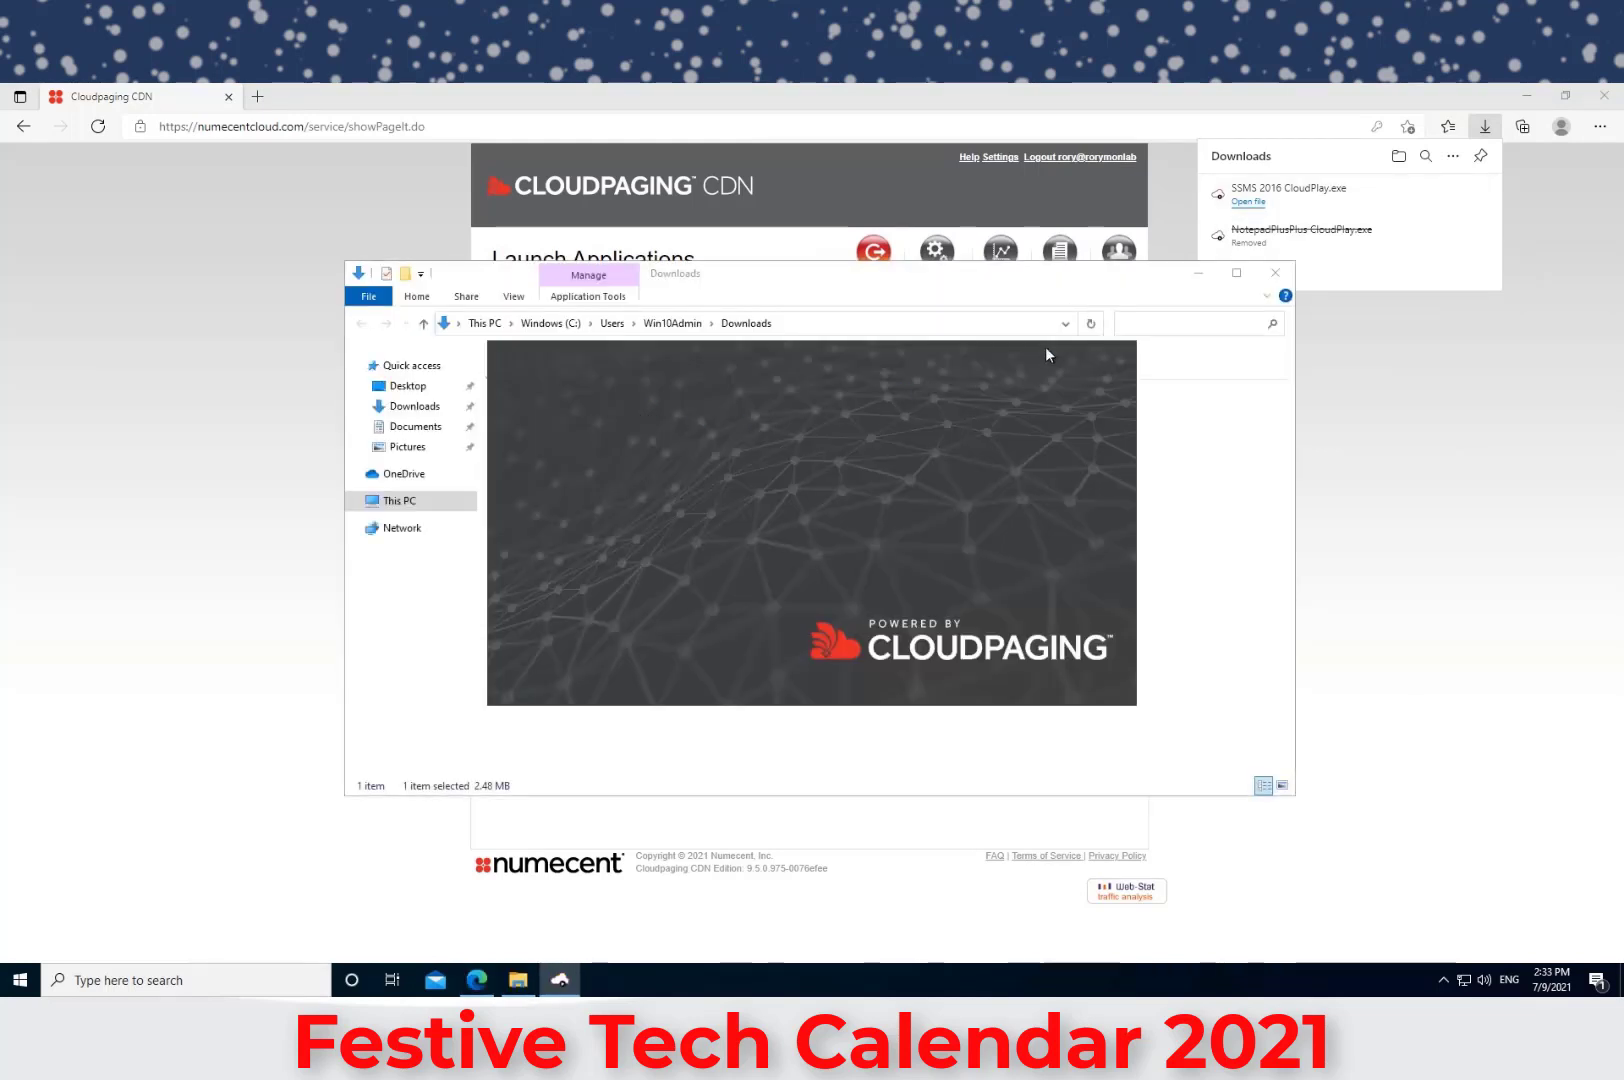
left_click(1199, 276)
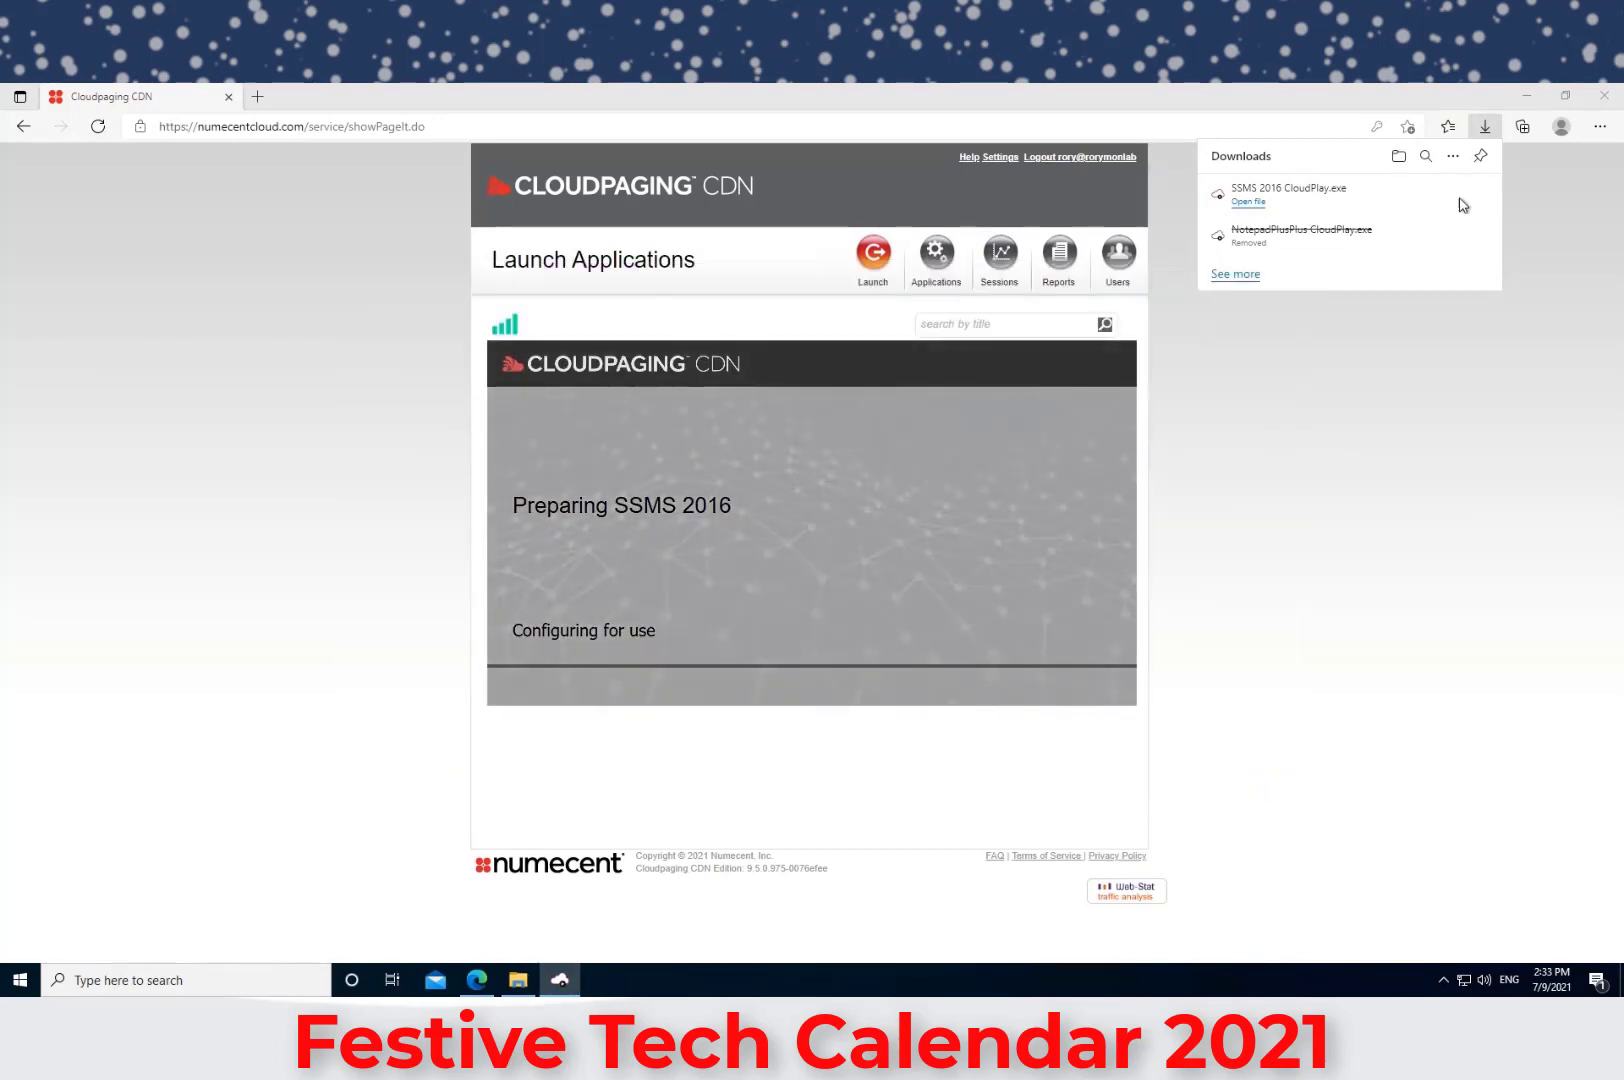
left_click(1539, 104)
left_click(1539, 104)
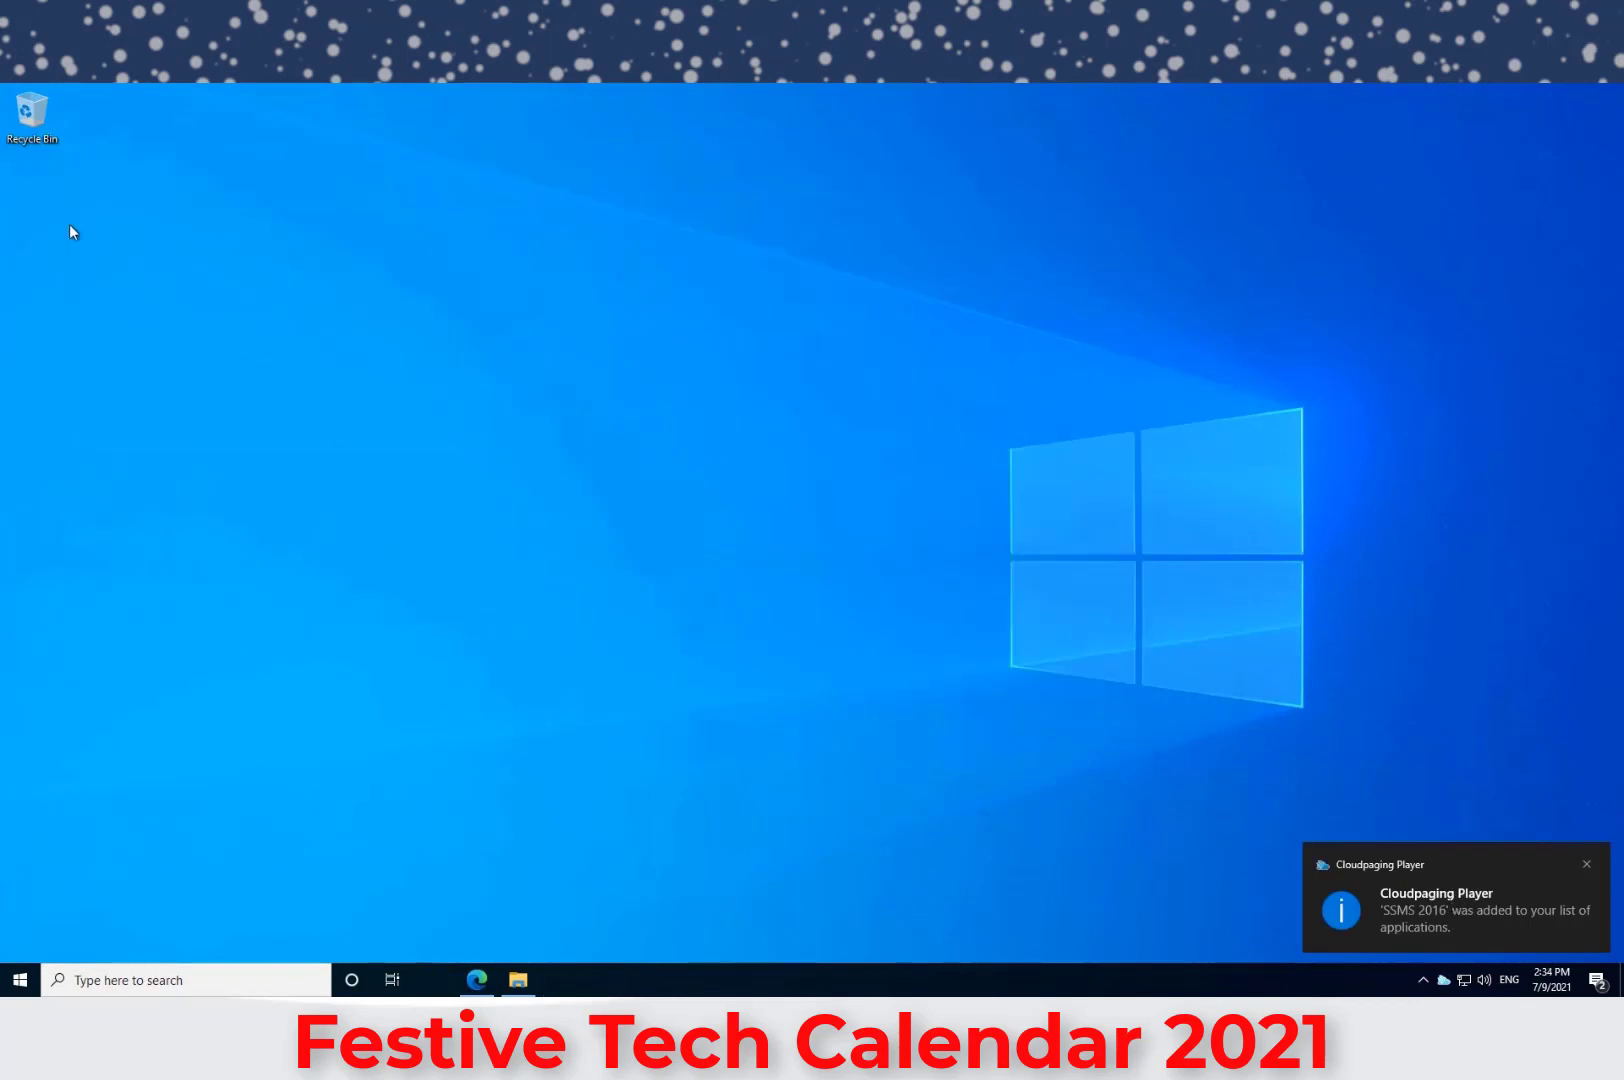
Open Cloudpaging Player and move it clear of the loading SSMS, cancel the server connection prompt and close Management Studio.
double_click(32, 288)
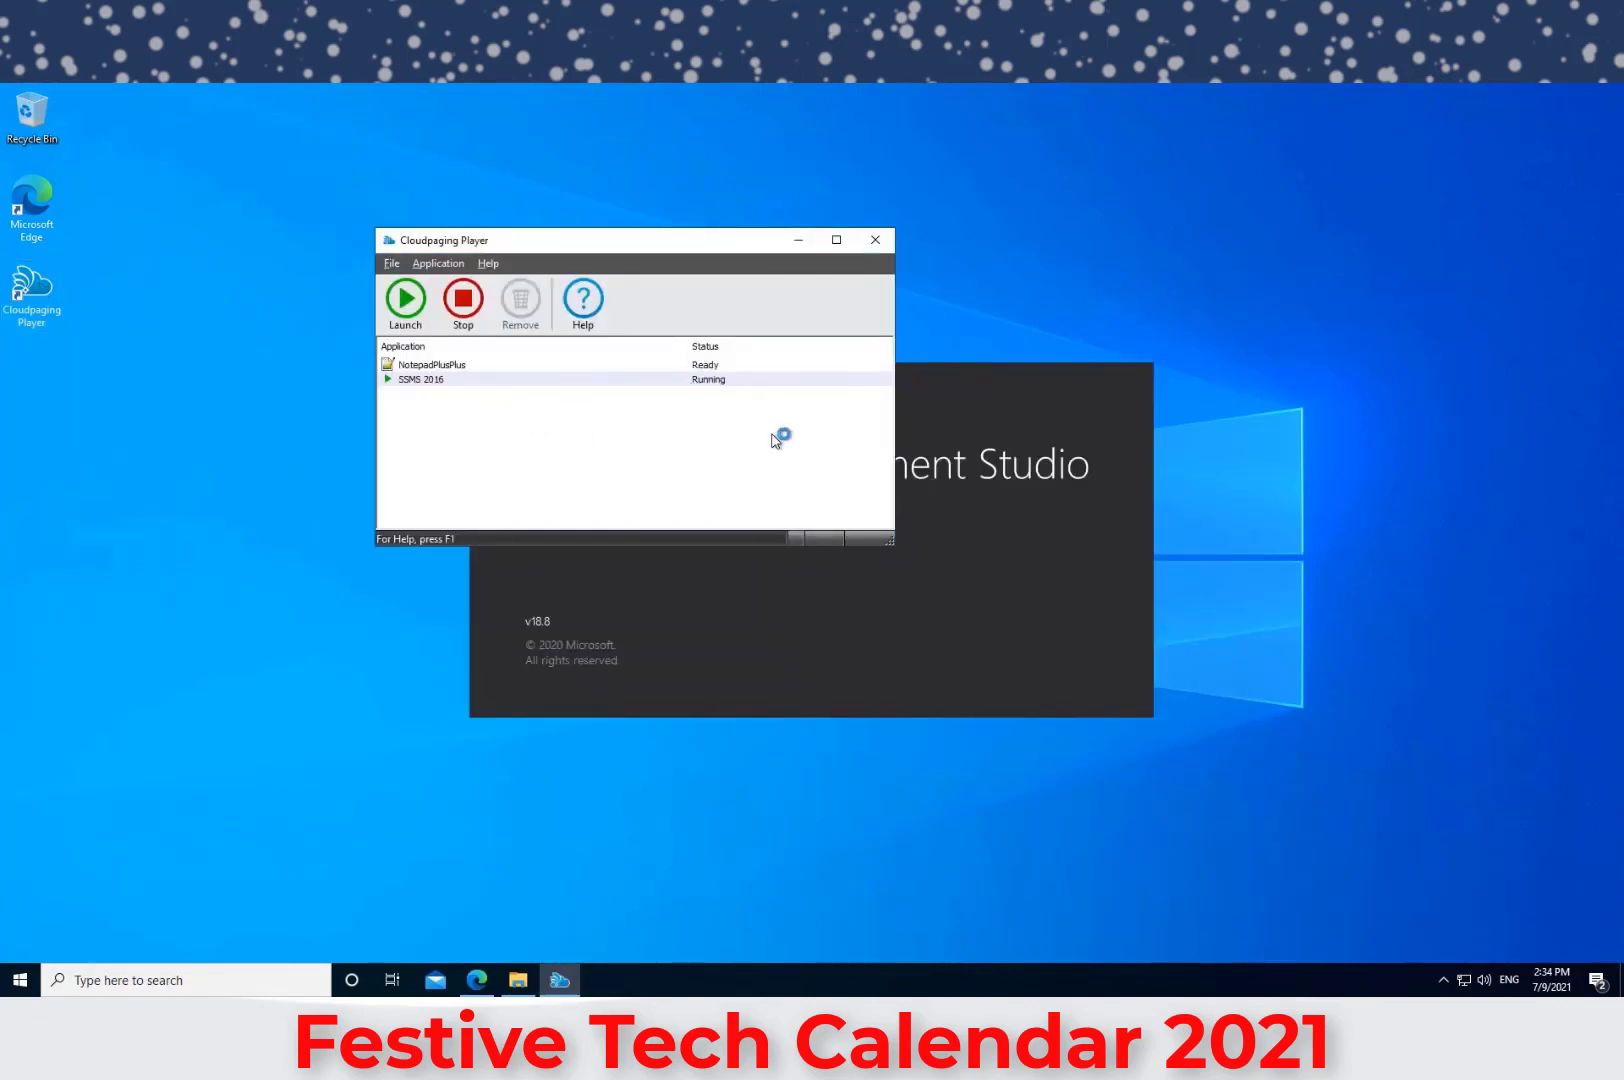
left_click_drag(762, 244, 1436, 742)
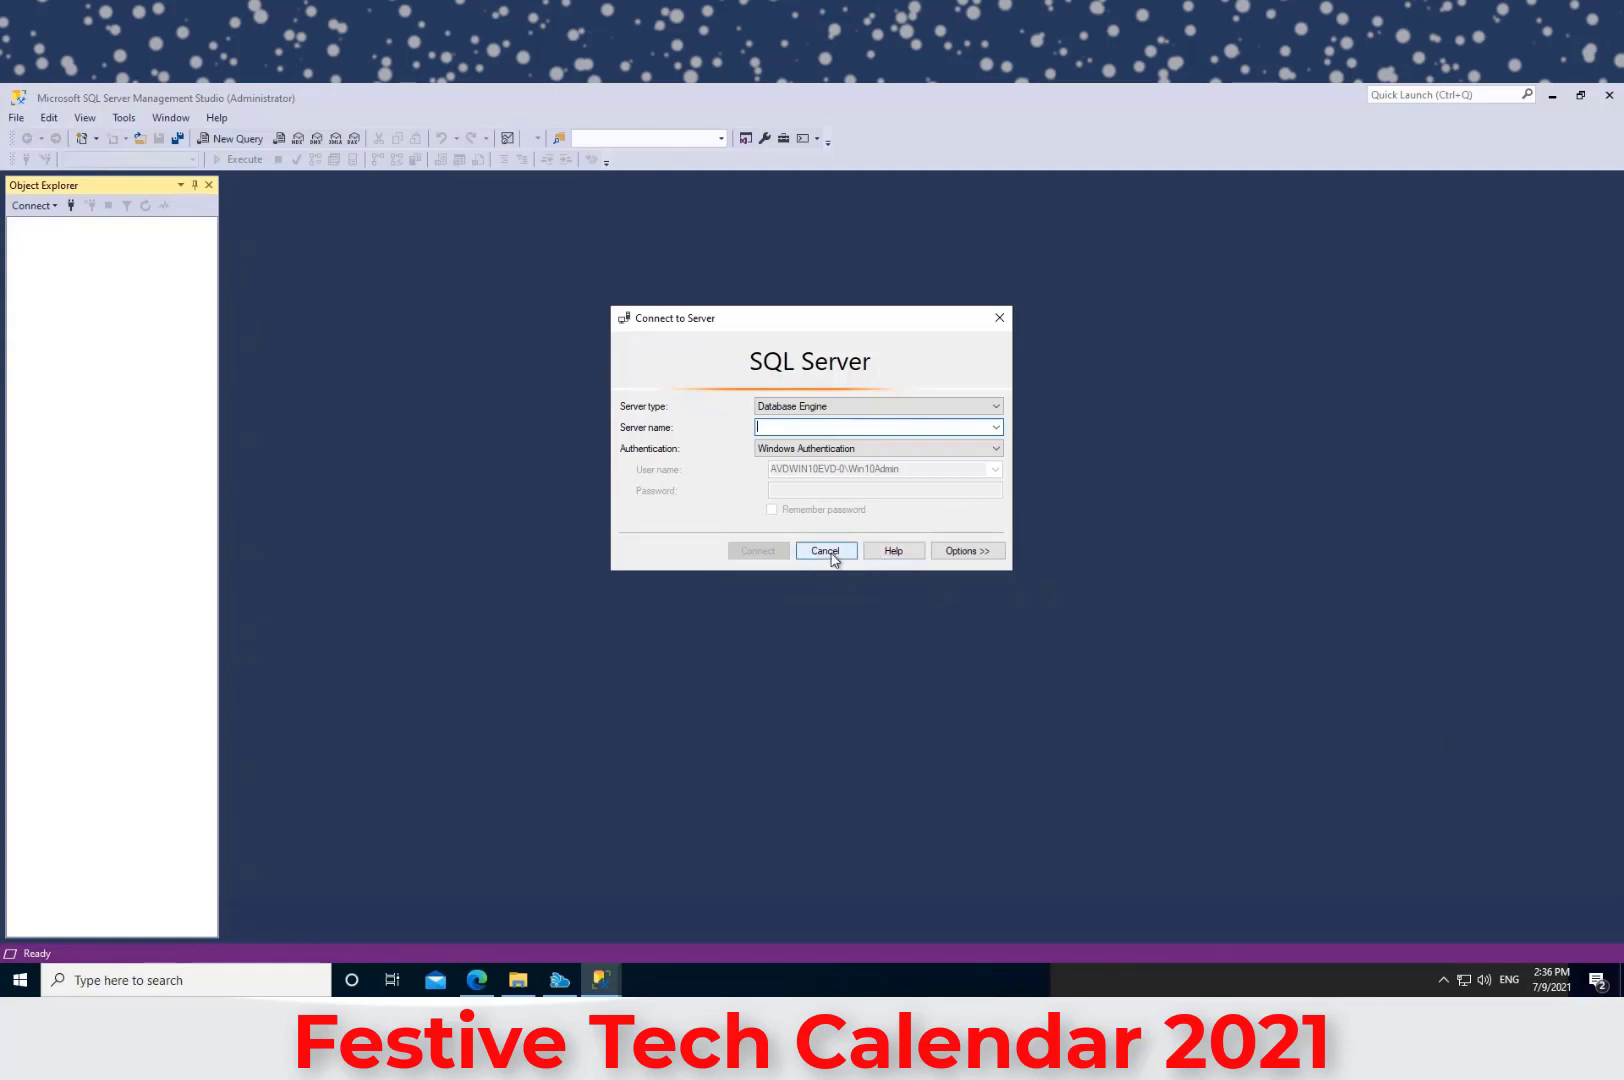
left_click(826, 551)
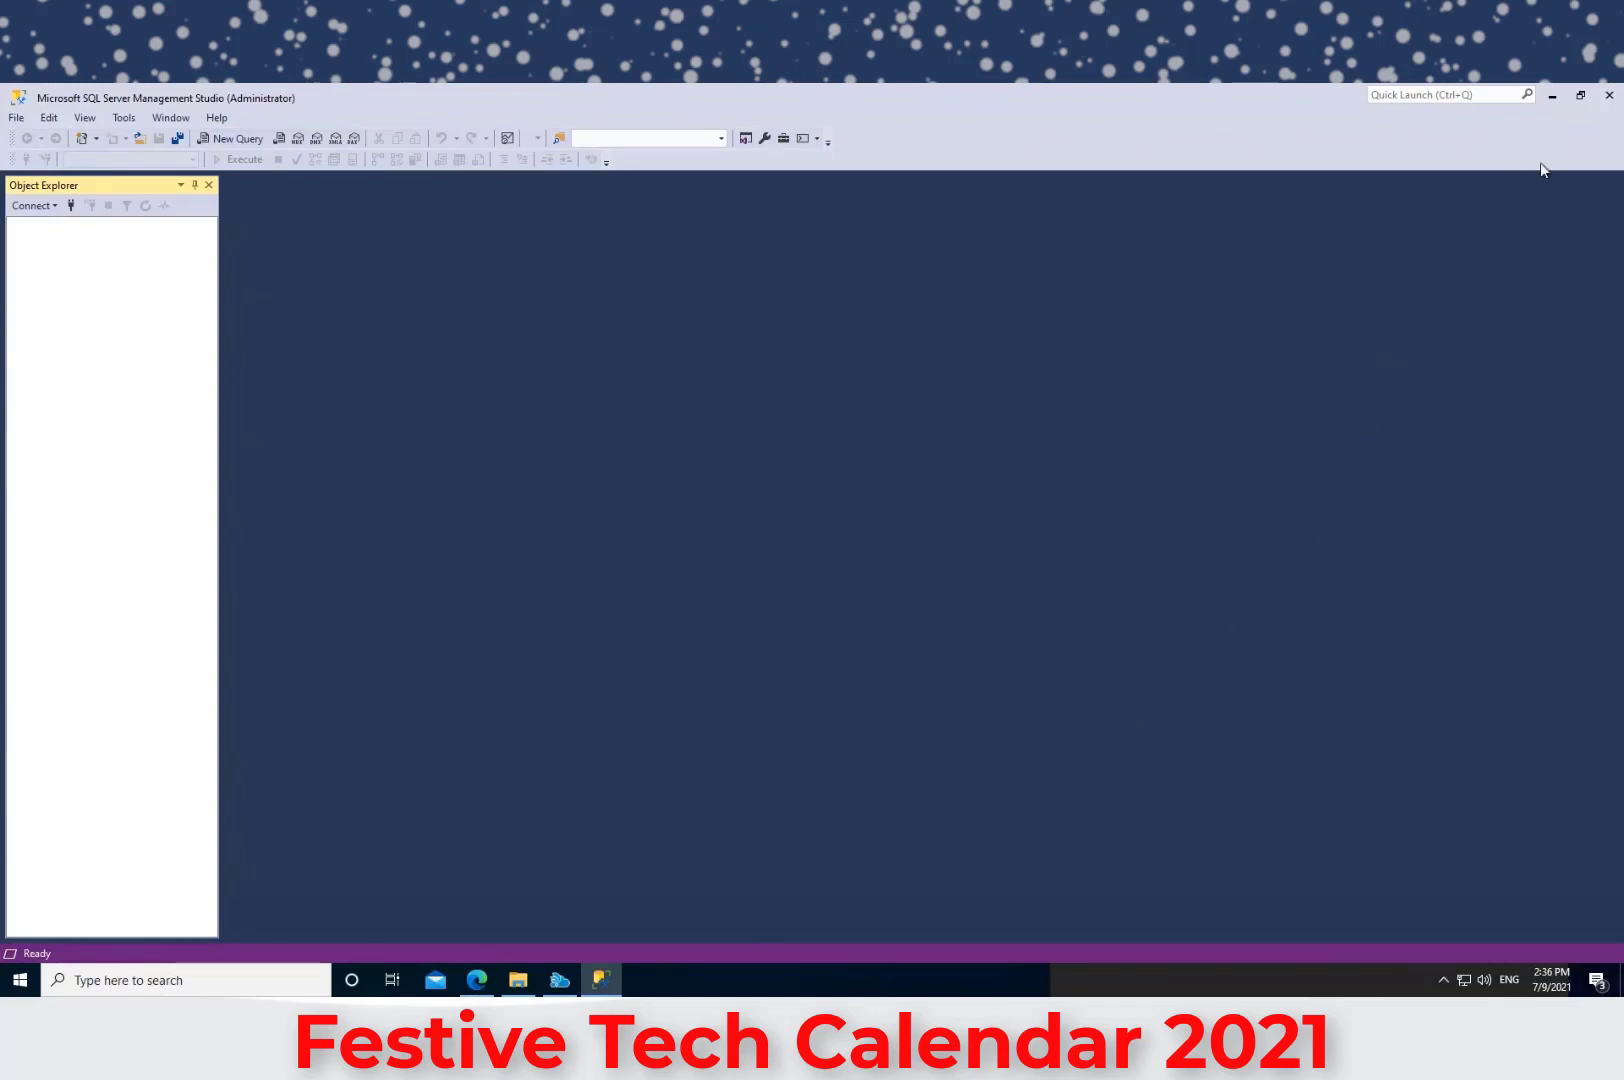
left_click(1609, 97)
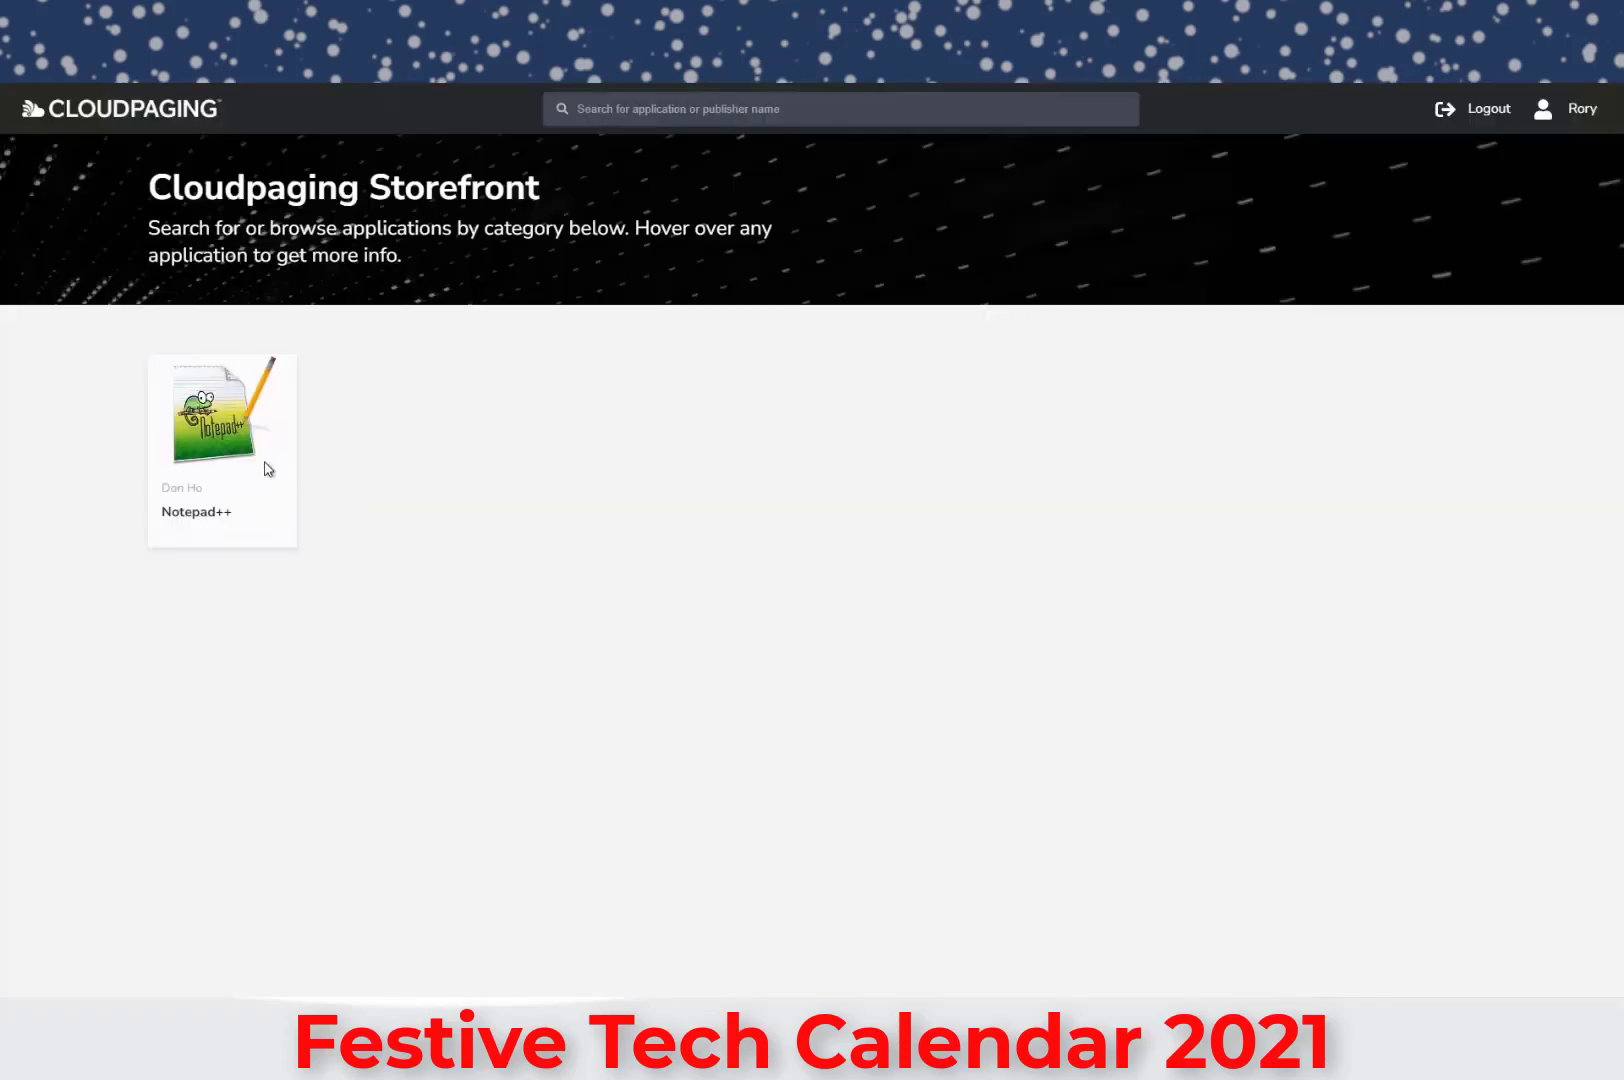
Launch Notepad++ from the Cloudpaging Storefront, enter "Launched from the new Storefront....but did I have to?...NO!" and close it.
mouse_move(228, 450)
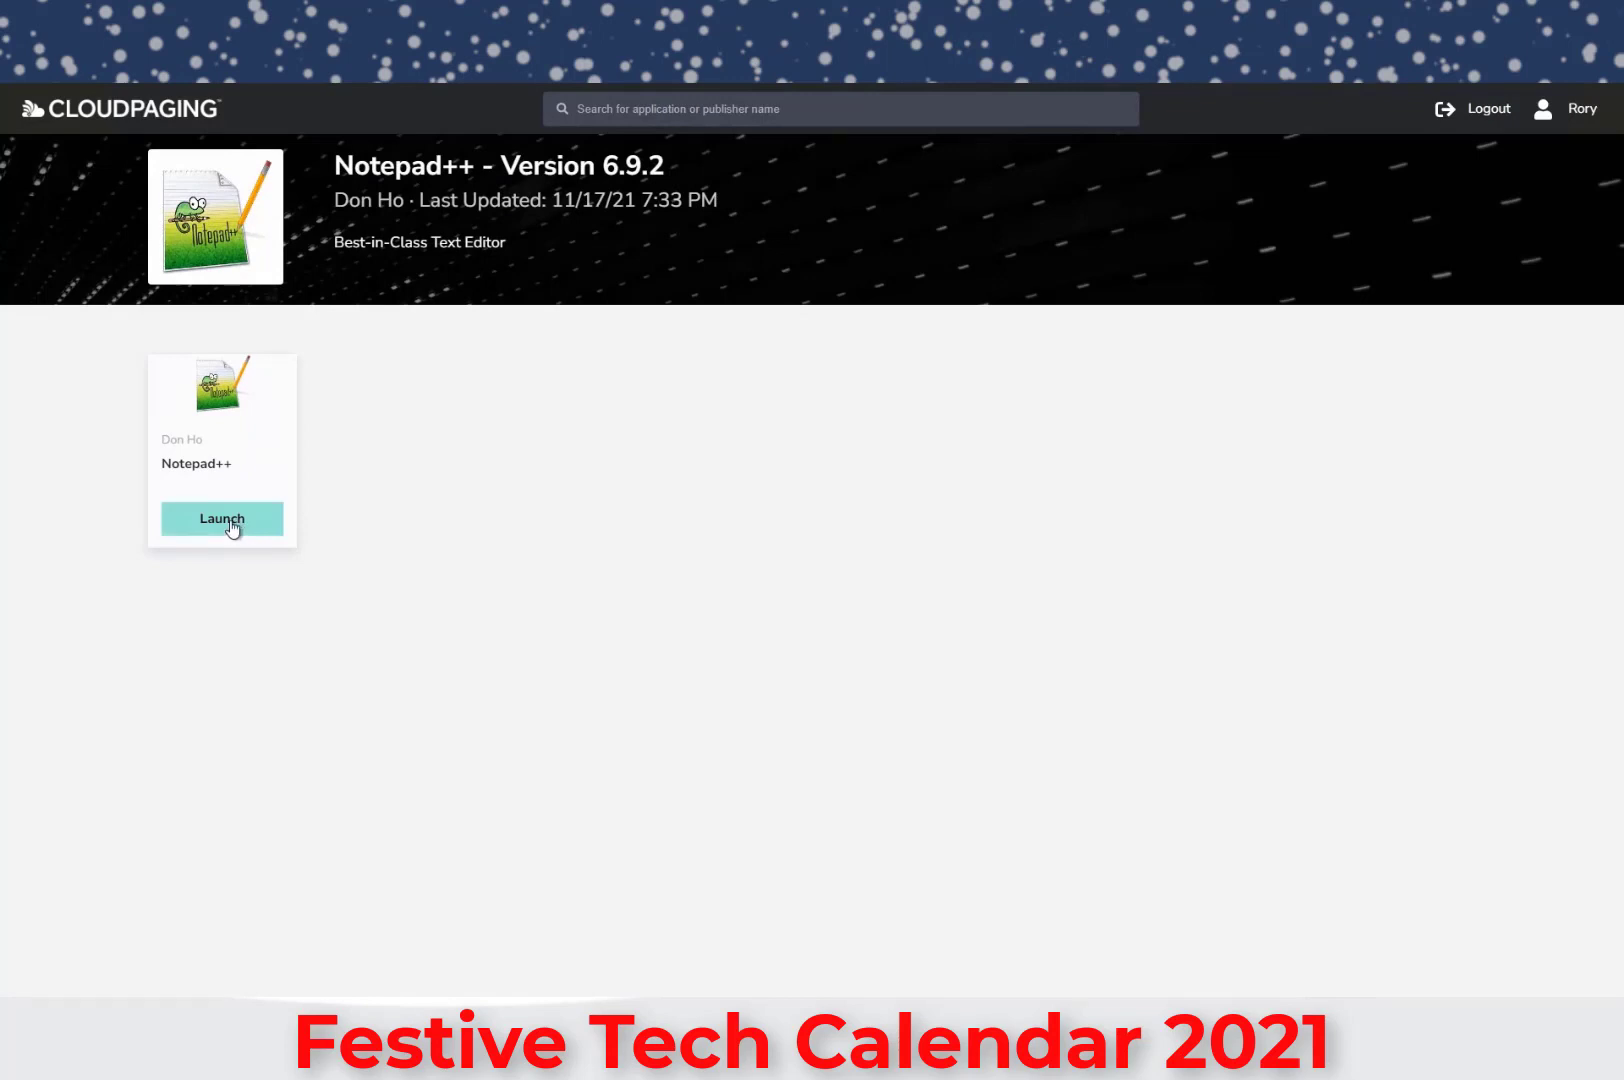
left_click(231, 527)
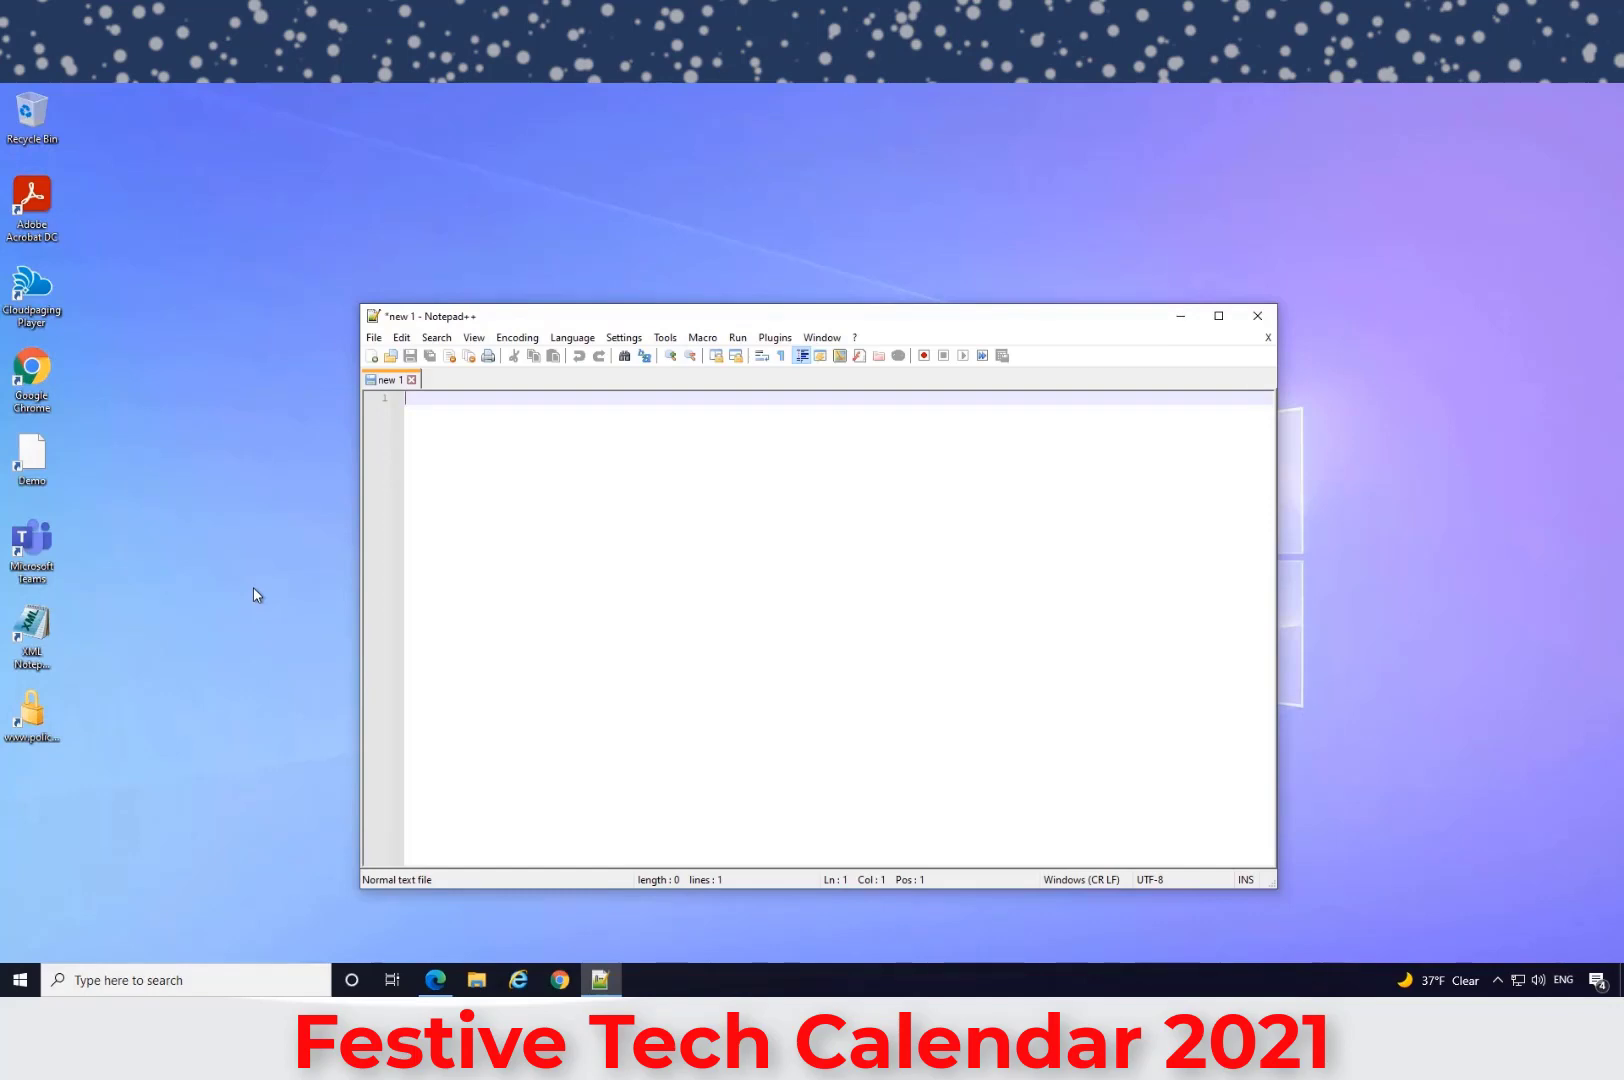
type("Launched from the new Storefron")
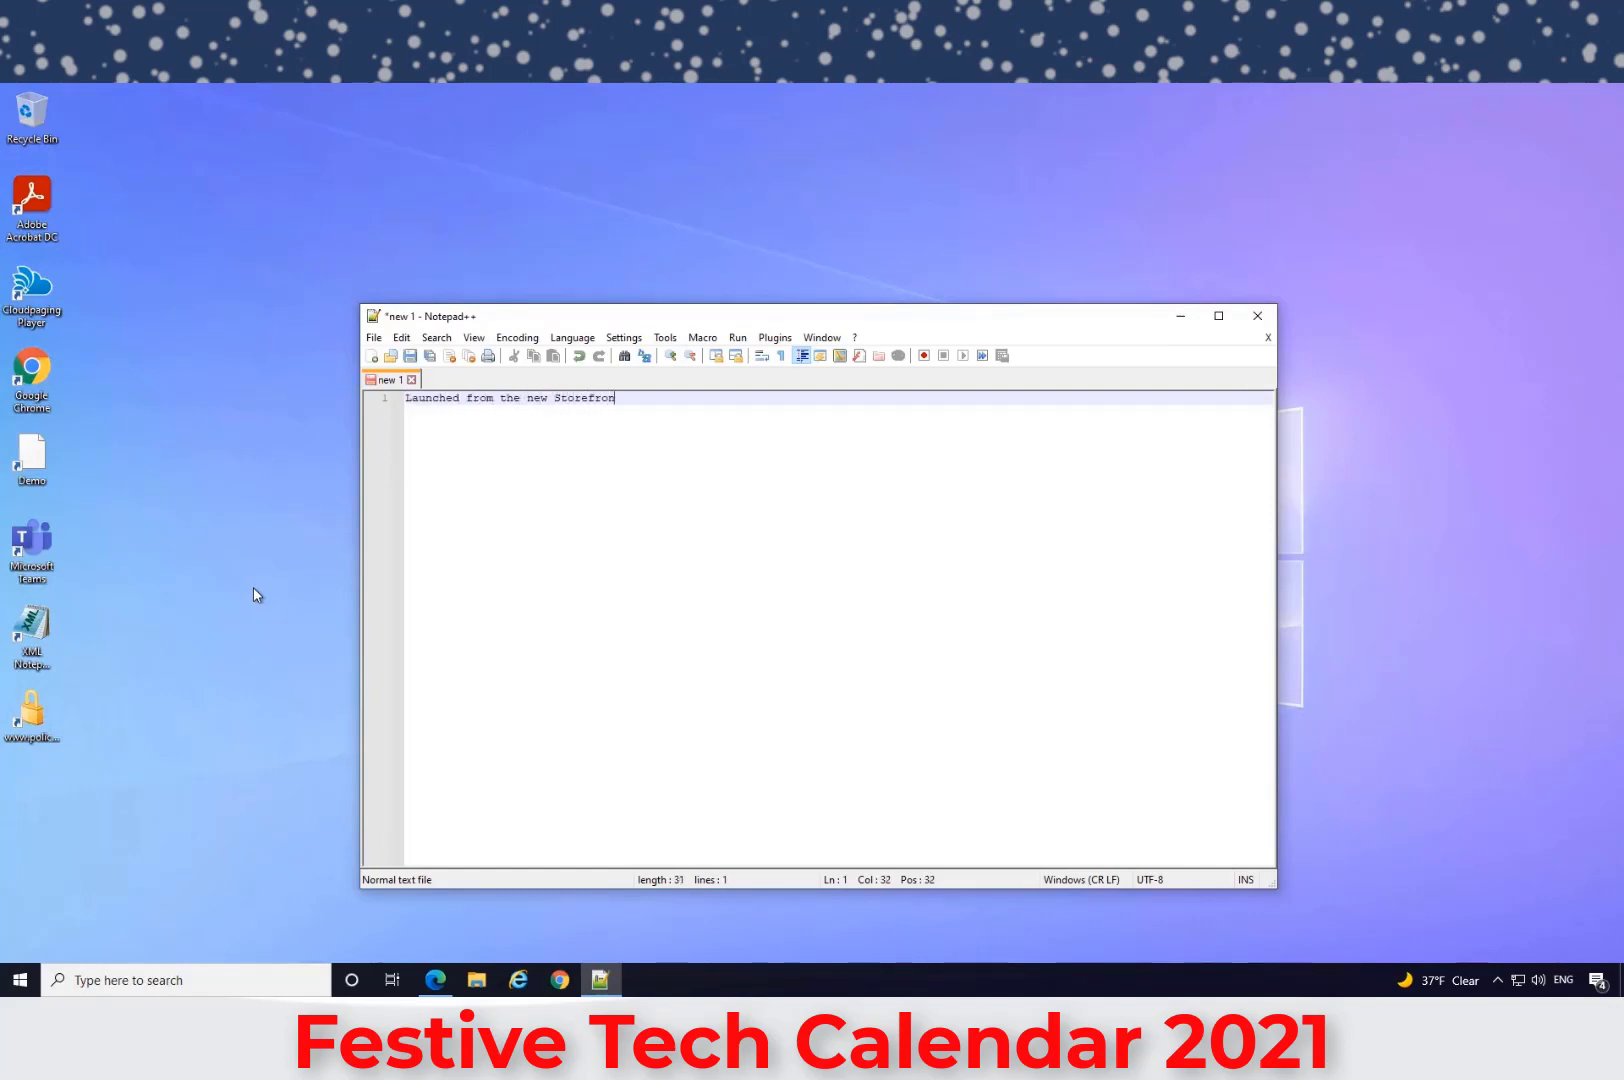
type("t....but did I have to?...NO!")
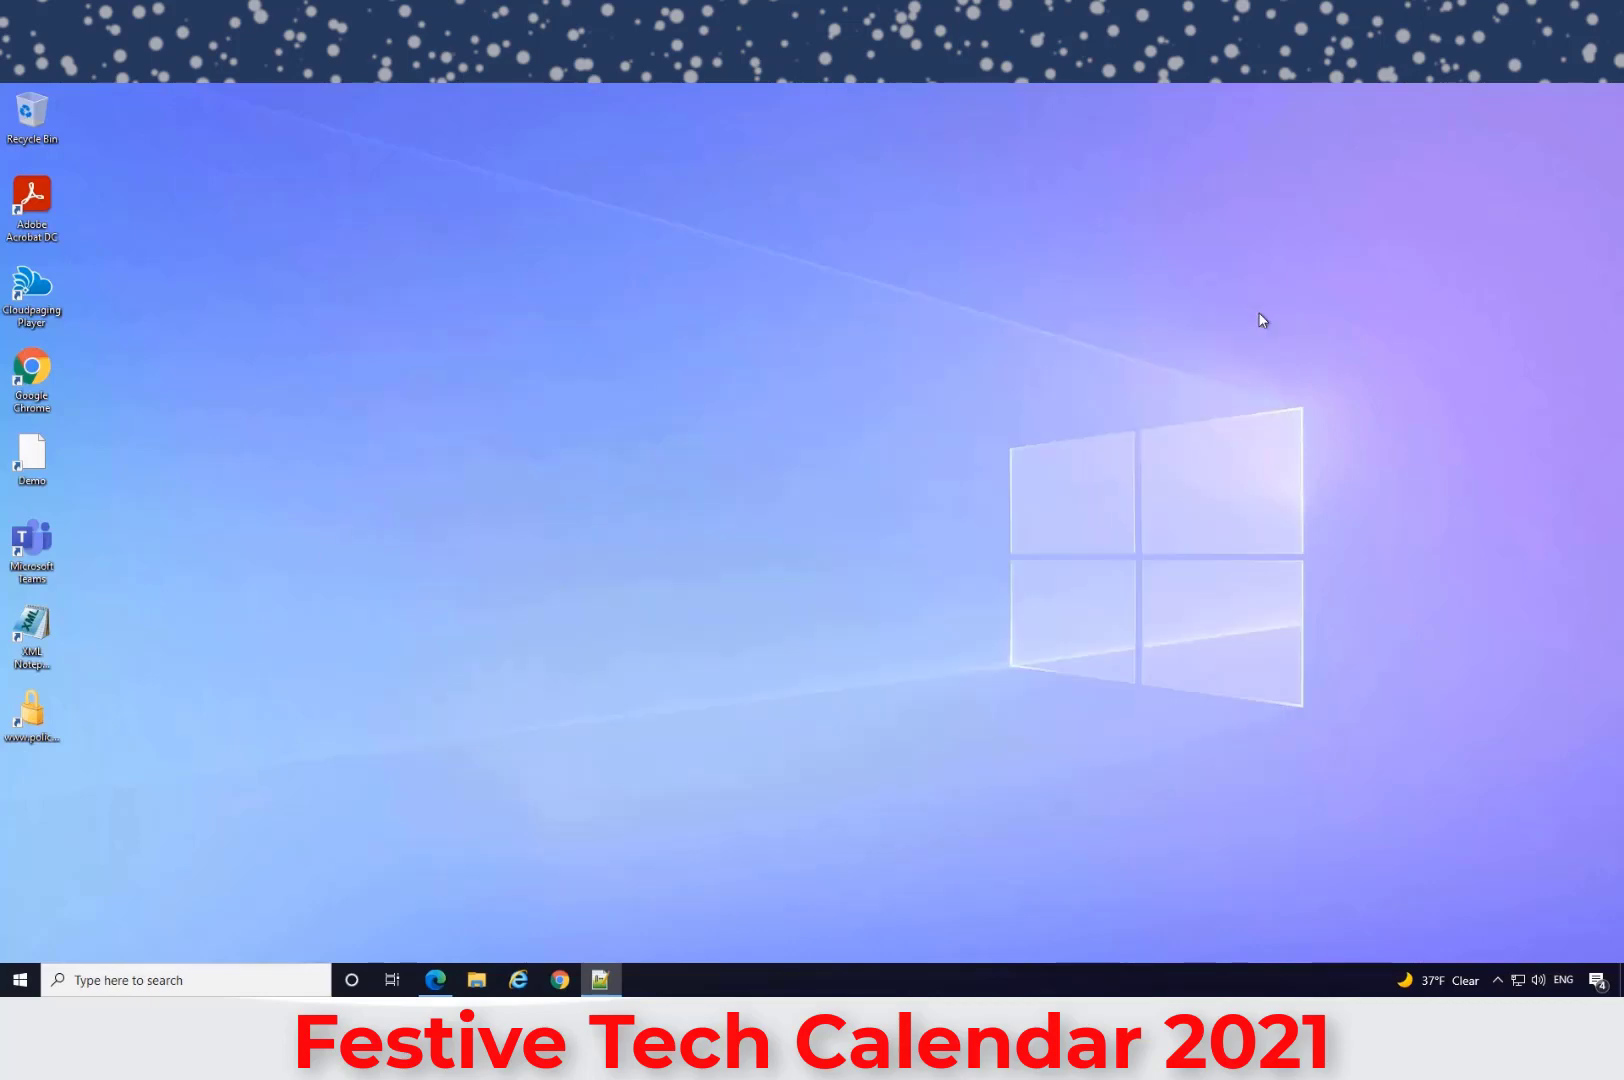
left_click(1257, 315)
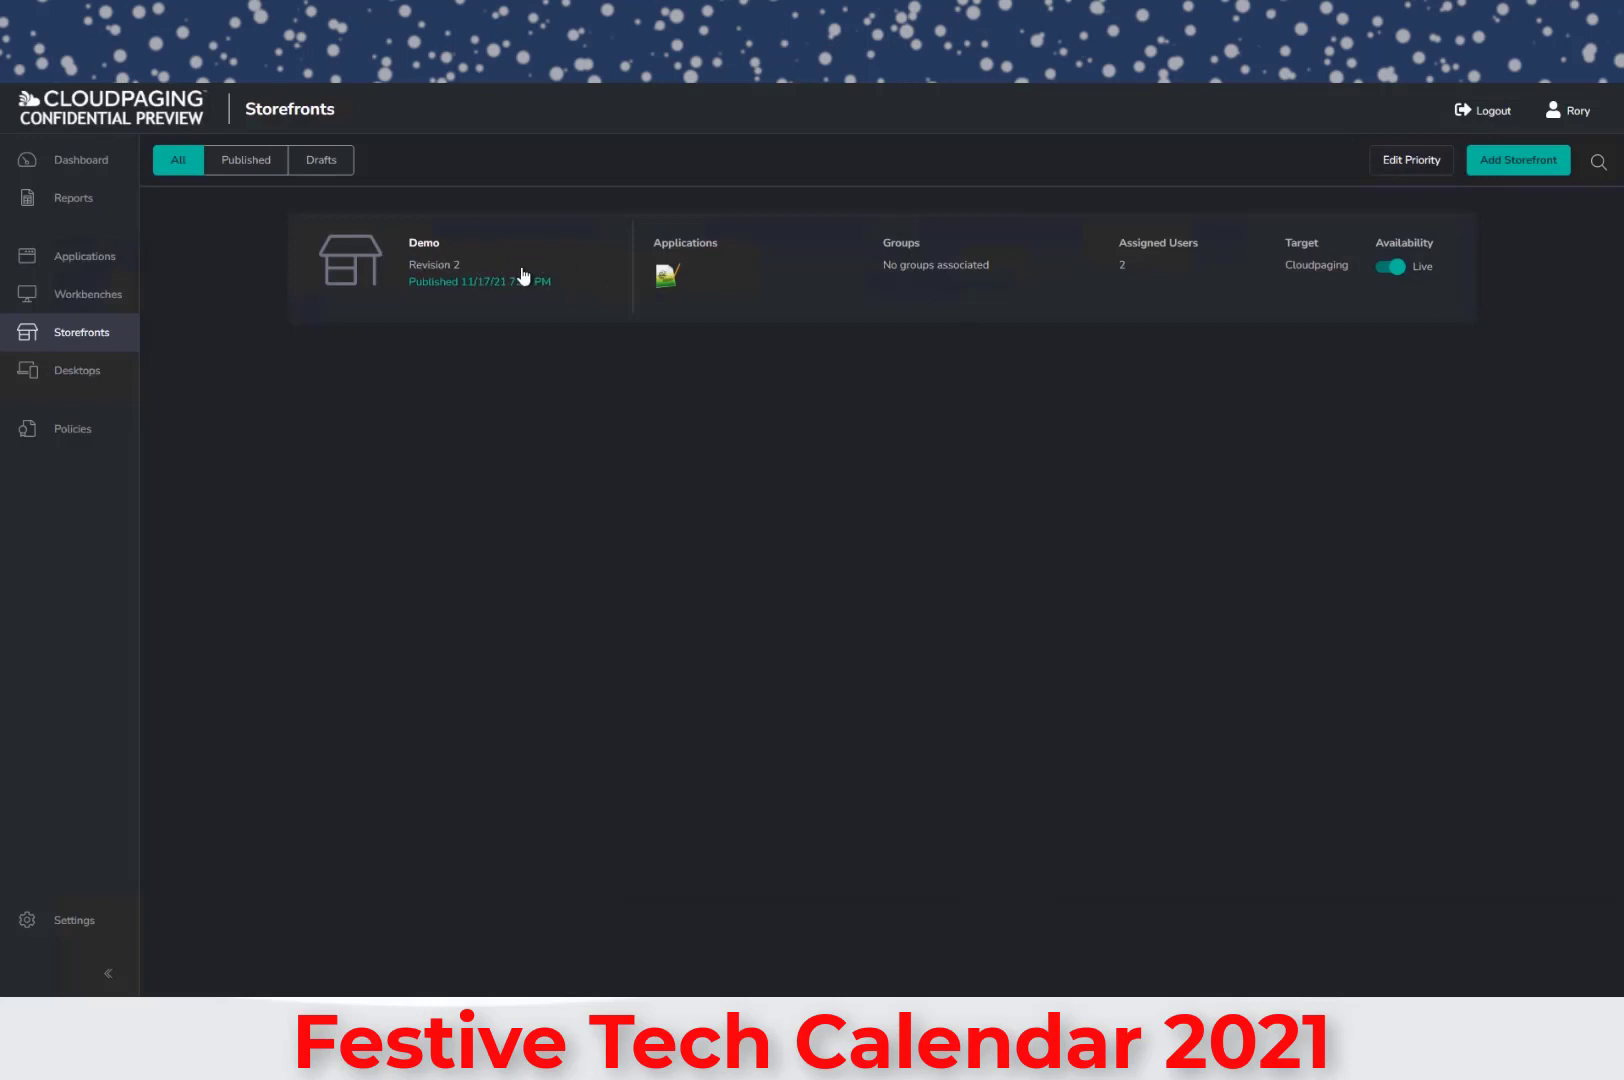
Examine the Demo workbench's assigned applications, groups and users in the Cloudpaging admin portal.
left_click(82, 303)
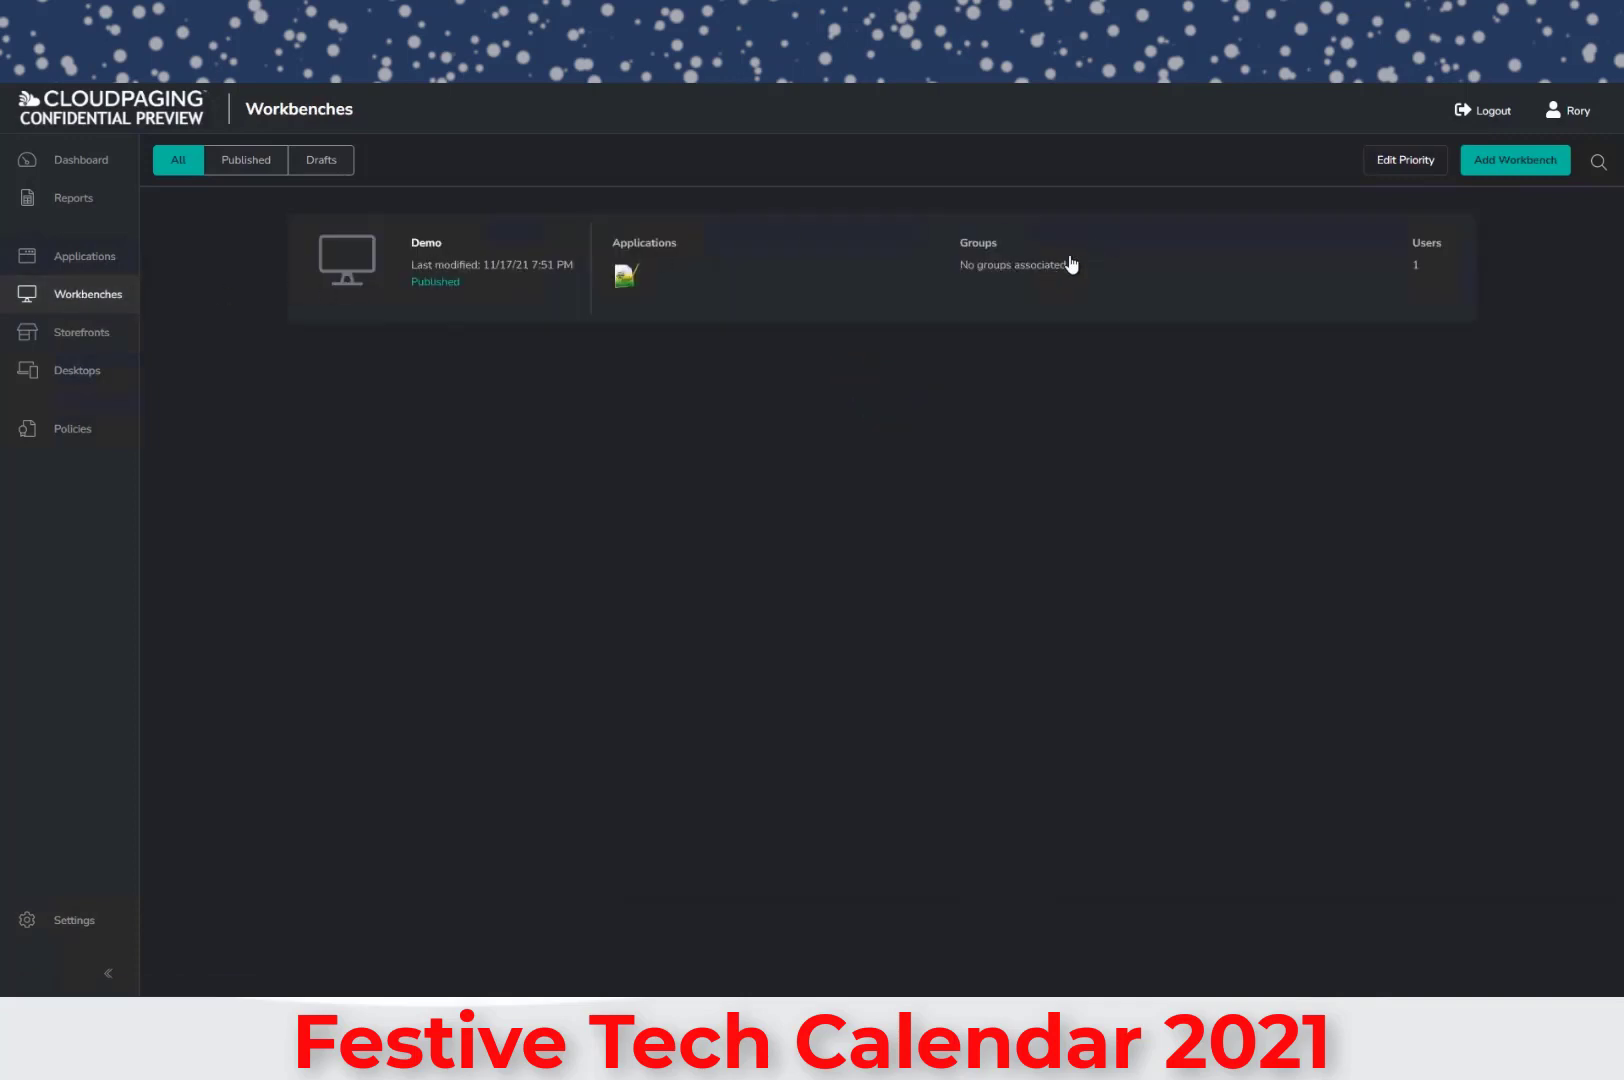
left_click(1088, 259)
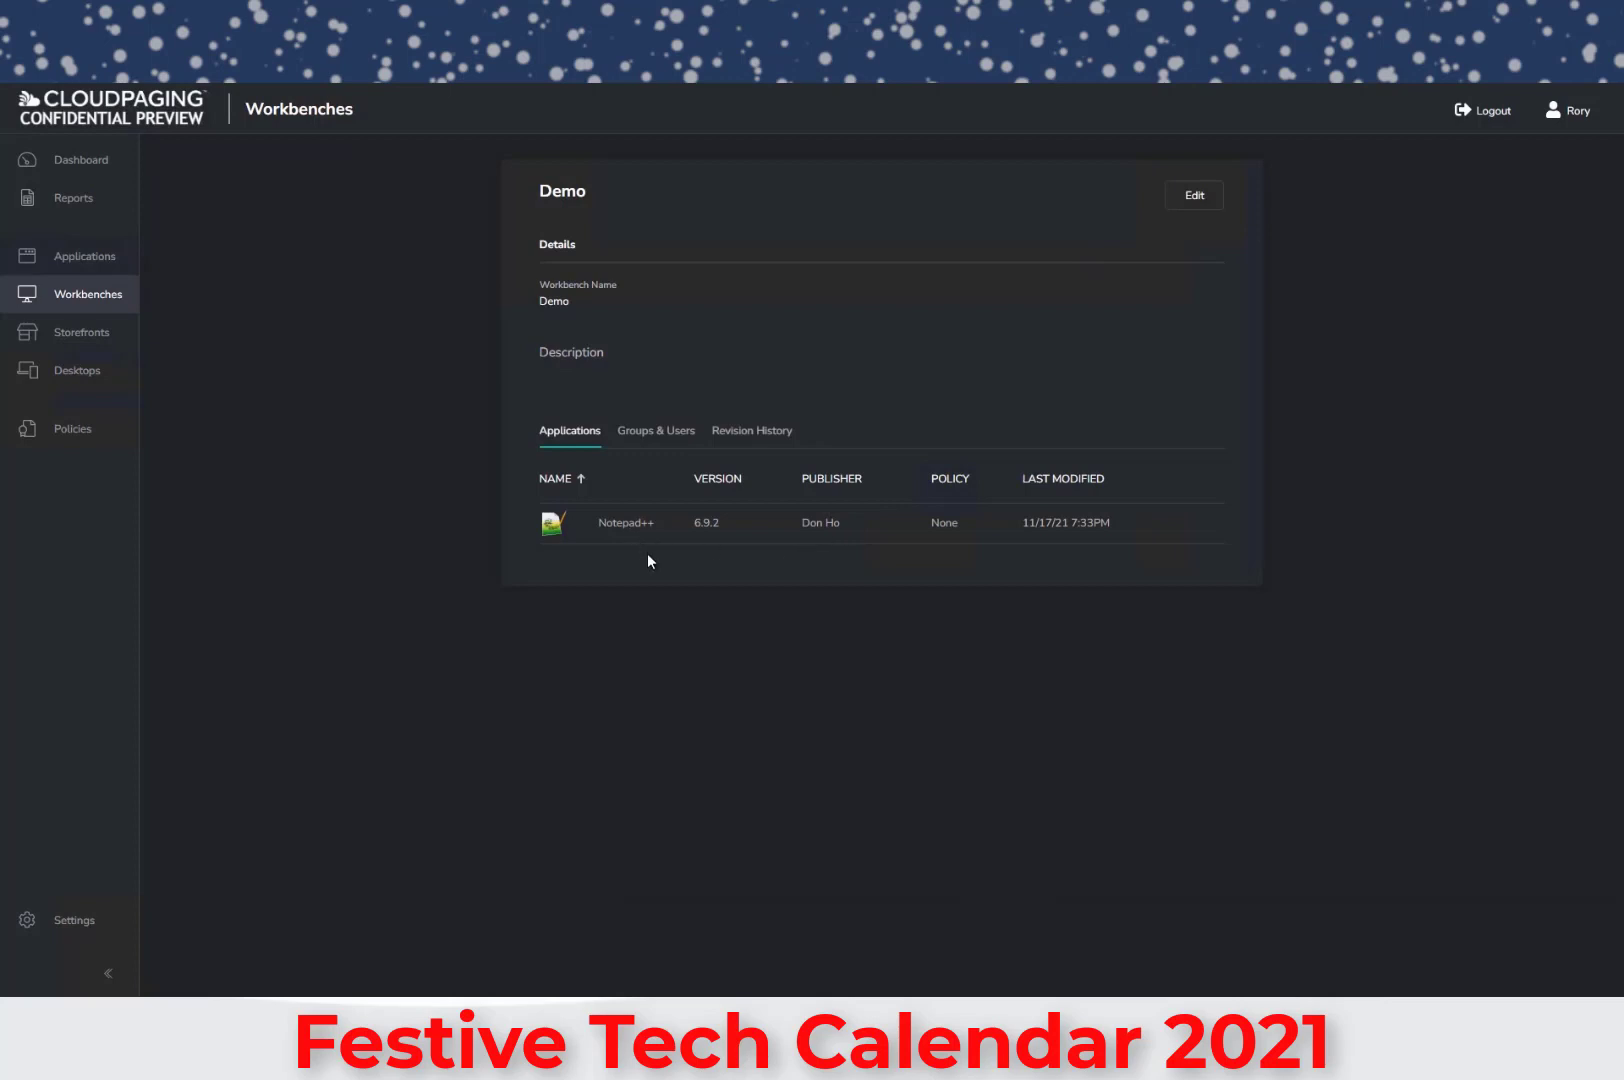
left_click(655, 433)
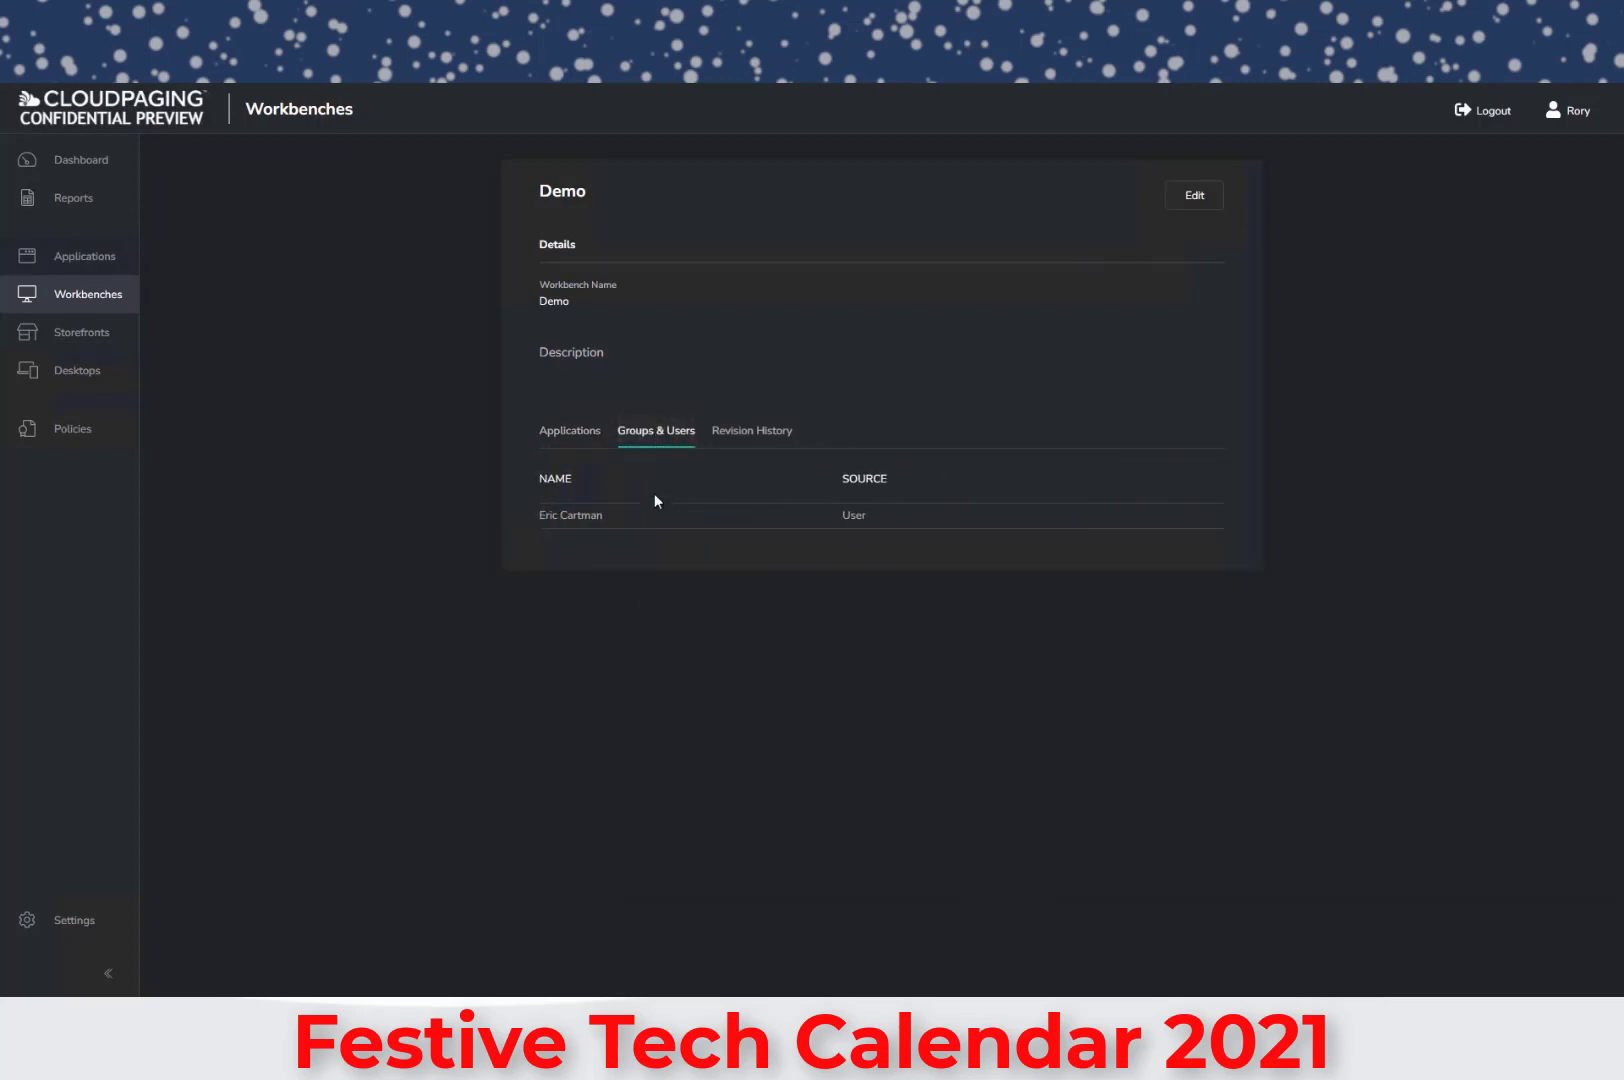
left_click(557, 440)
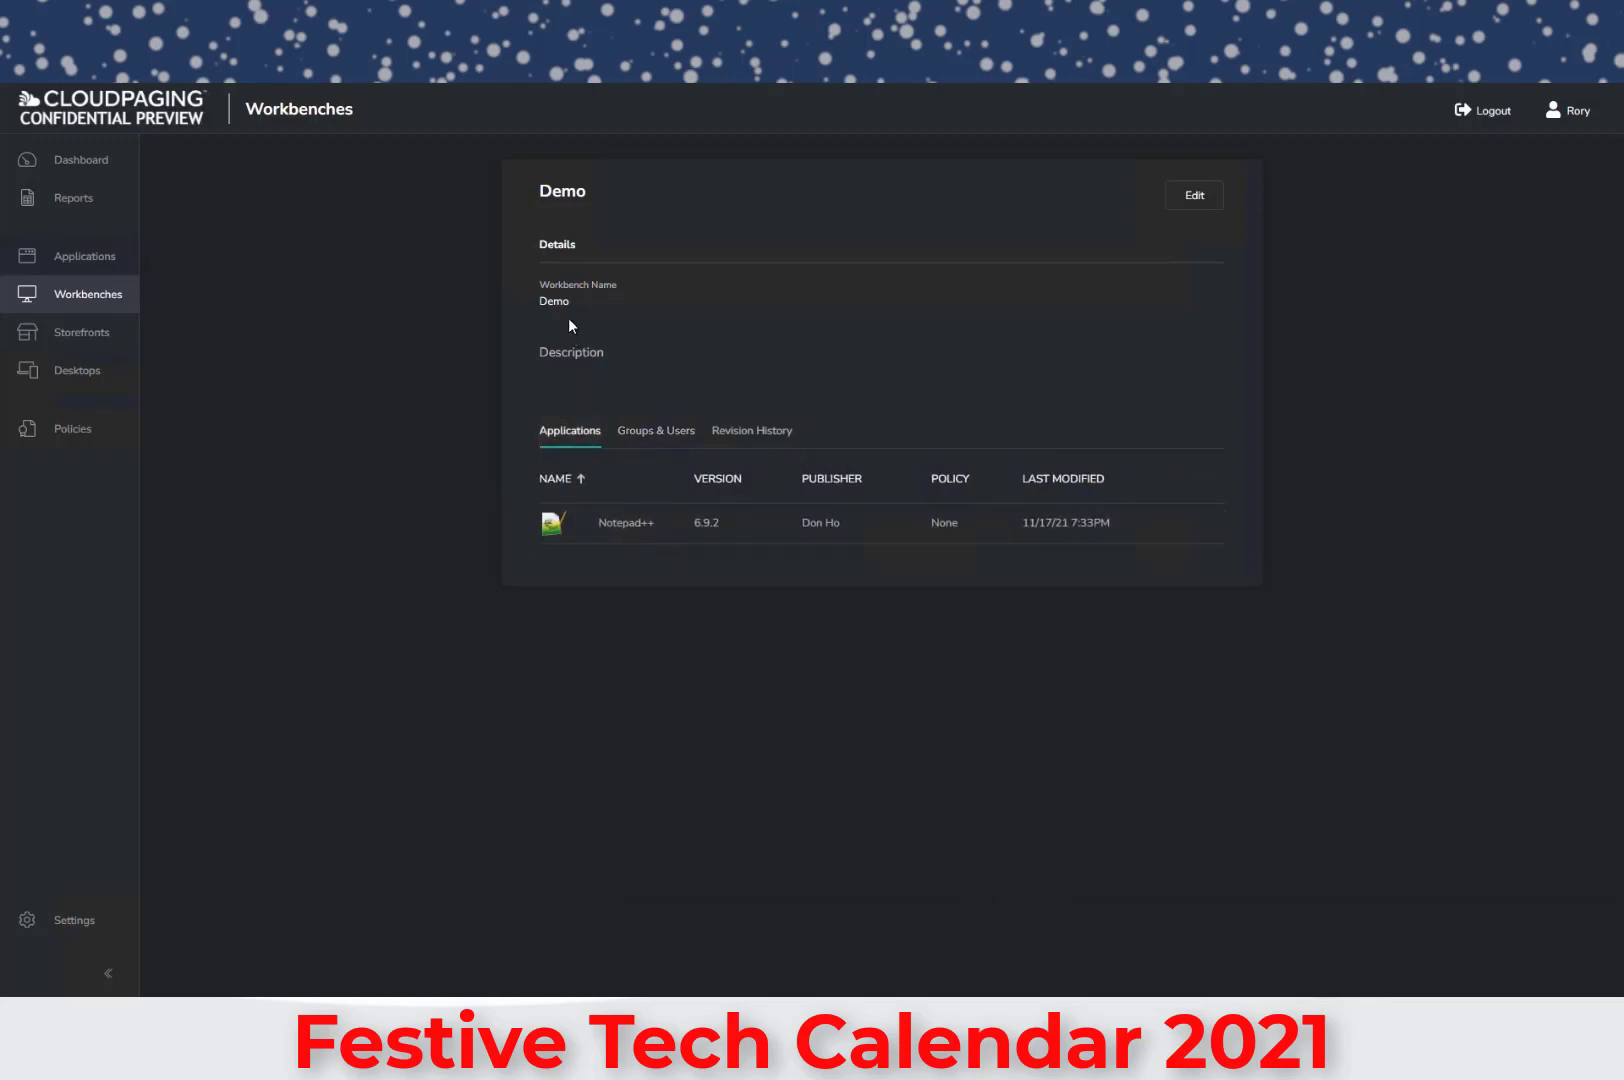
Edit the Demo workbench and add another user to it, filtering the user list by the person's first name.
left_click(1207, 200)
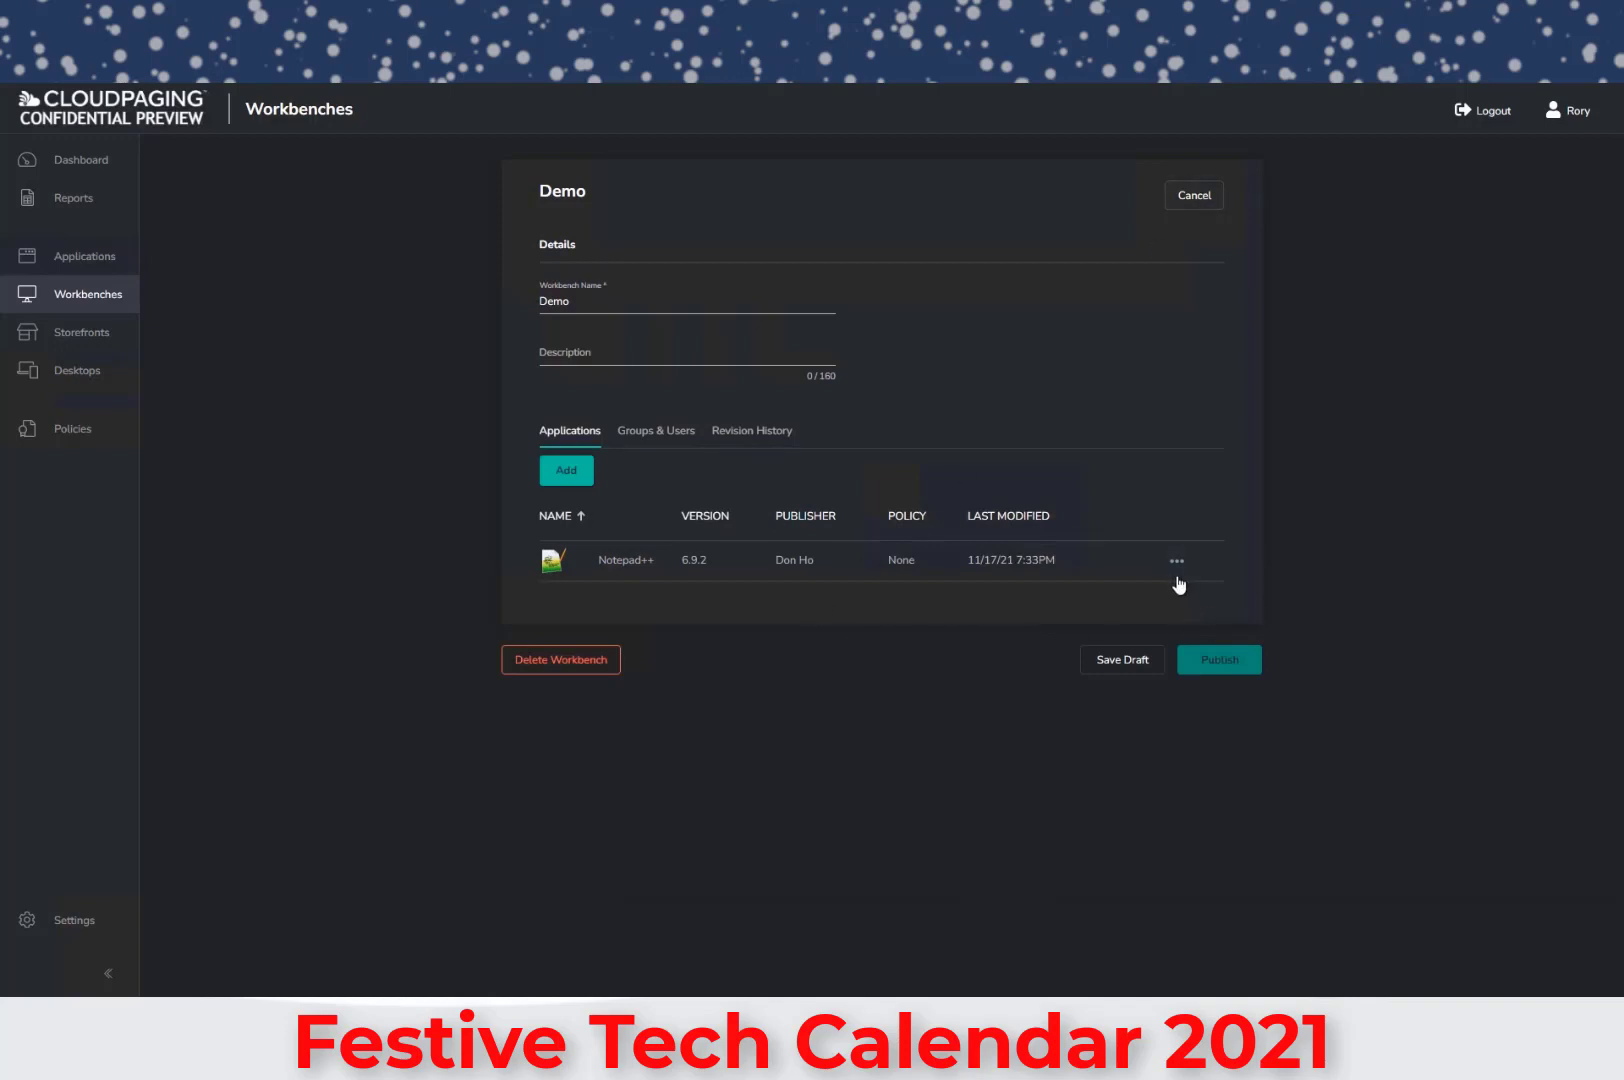
left_click(632, 438)
left_click(582, 484)
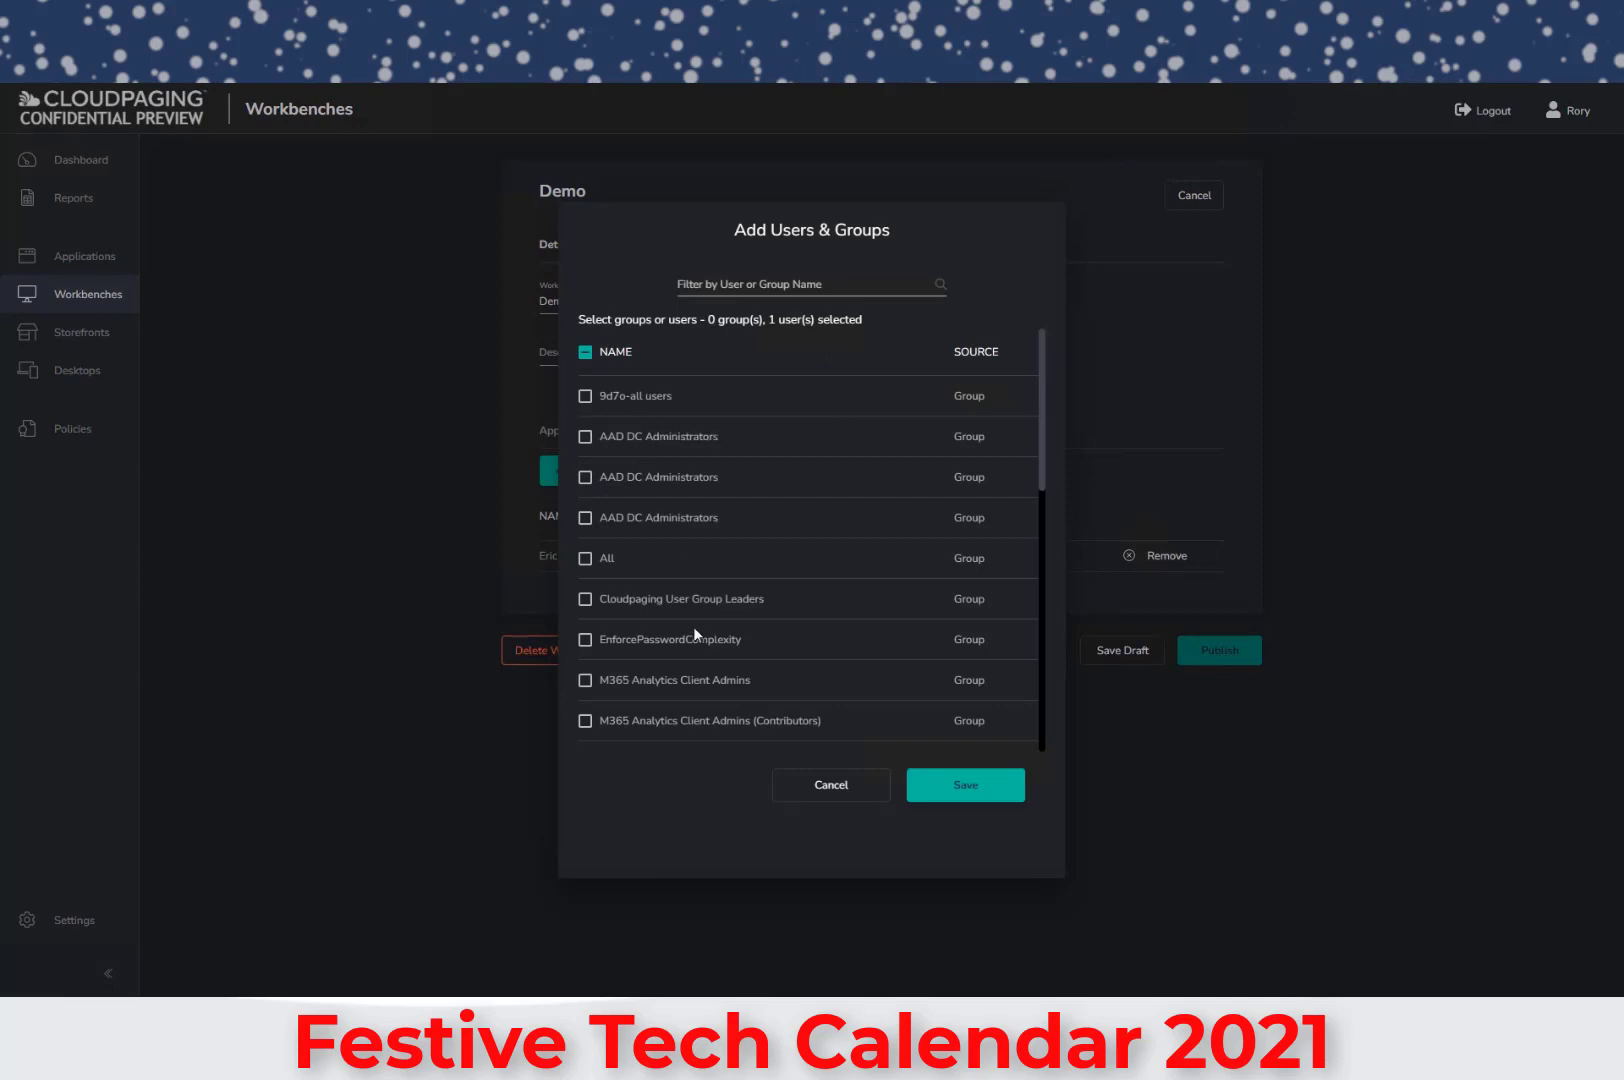
left_click(795, 284)
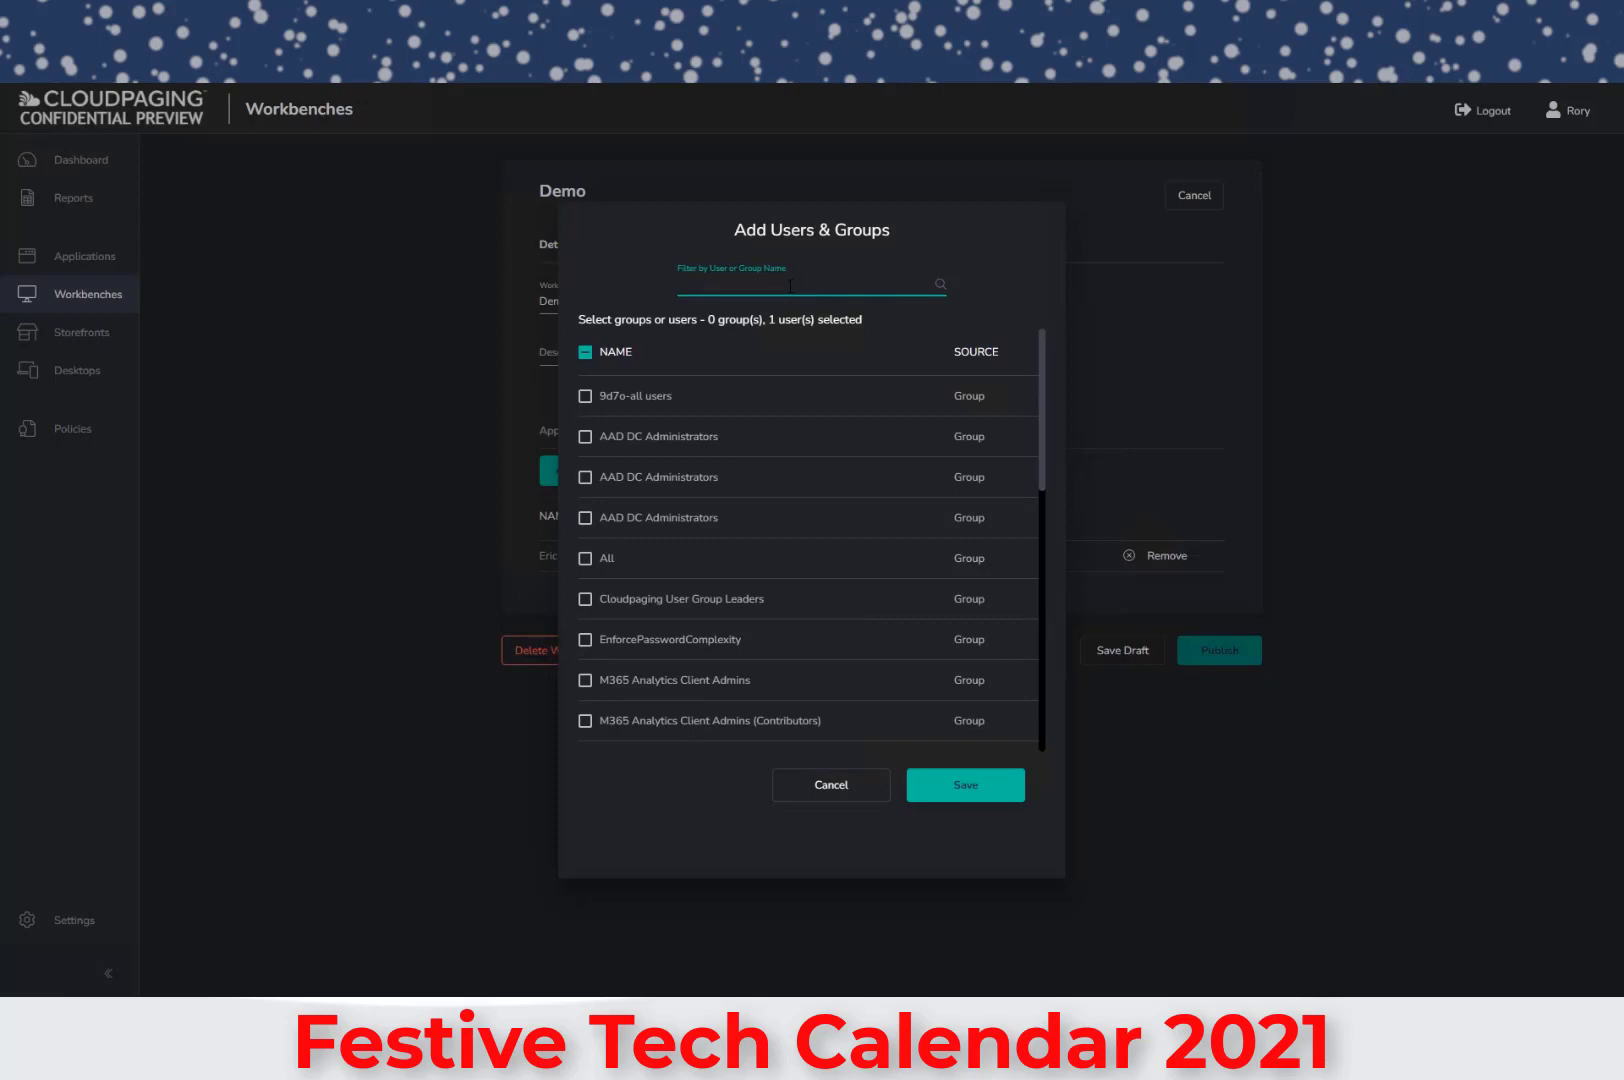
type("Rory")
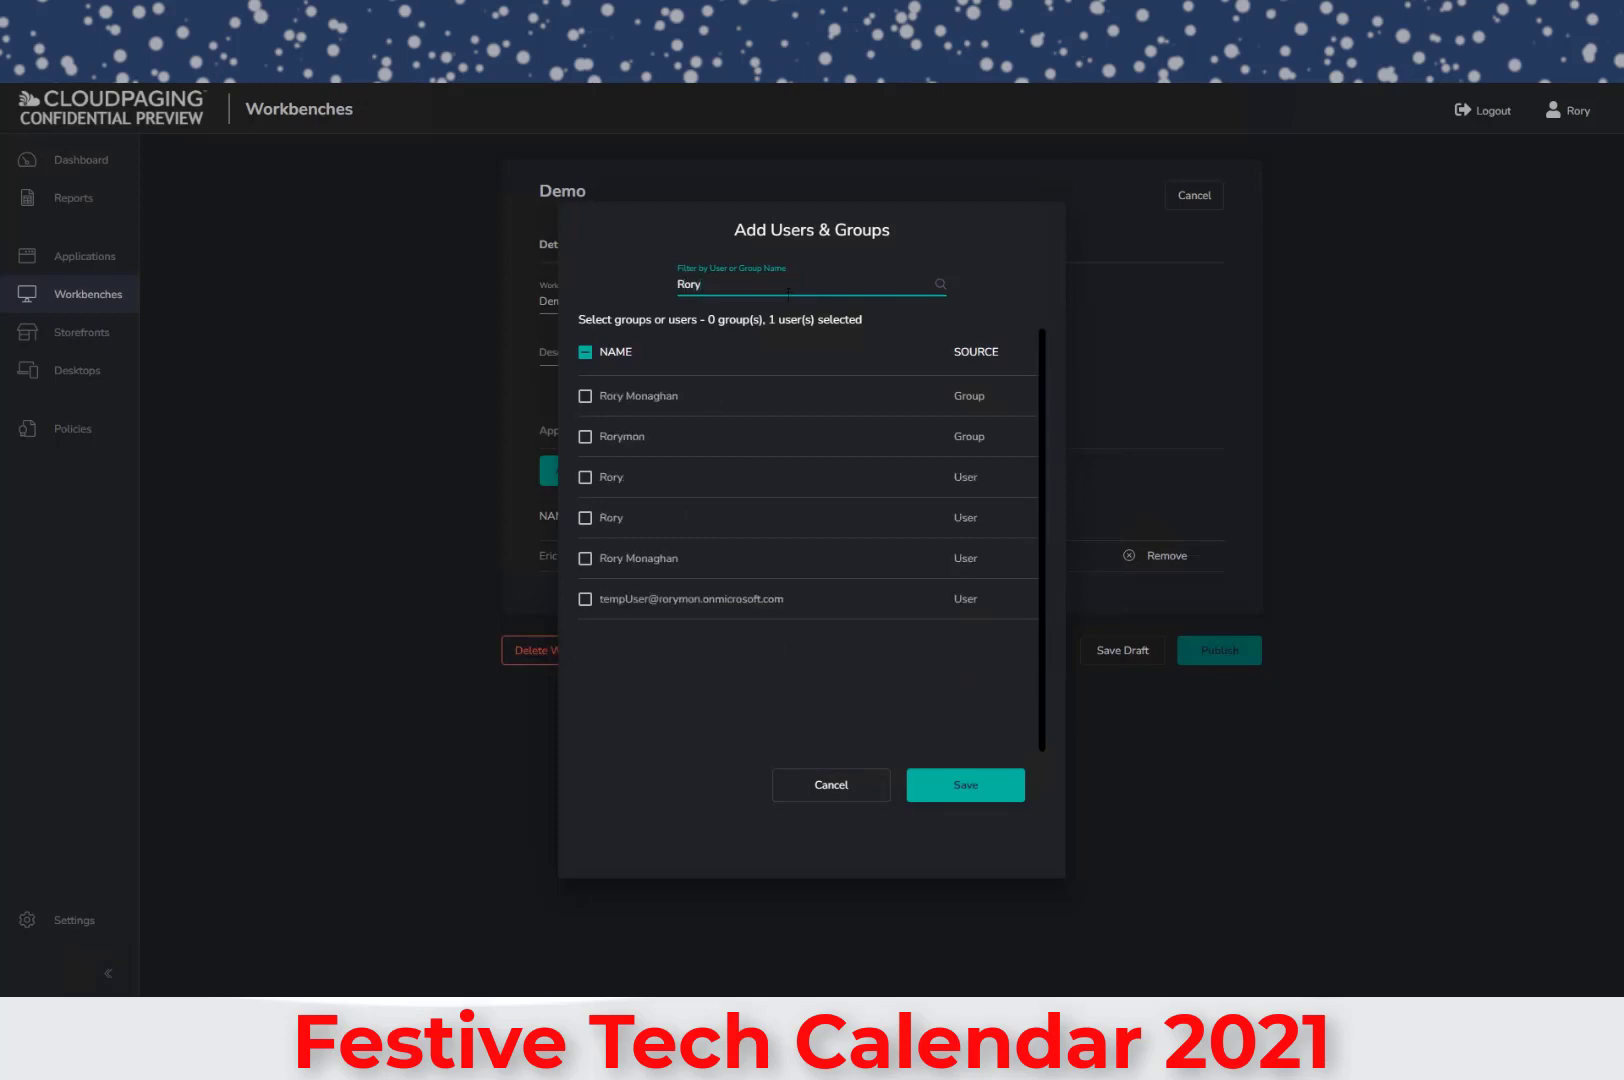
left_click(584, 481)
left_click(585, 478)
left_click(968, 799)
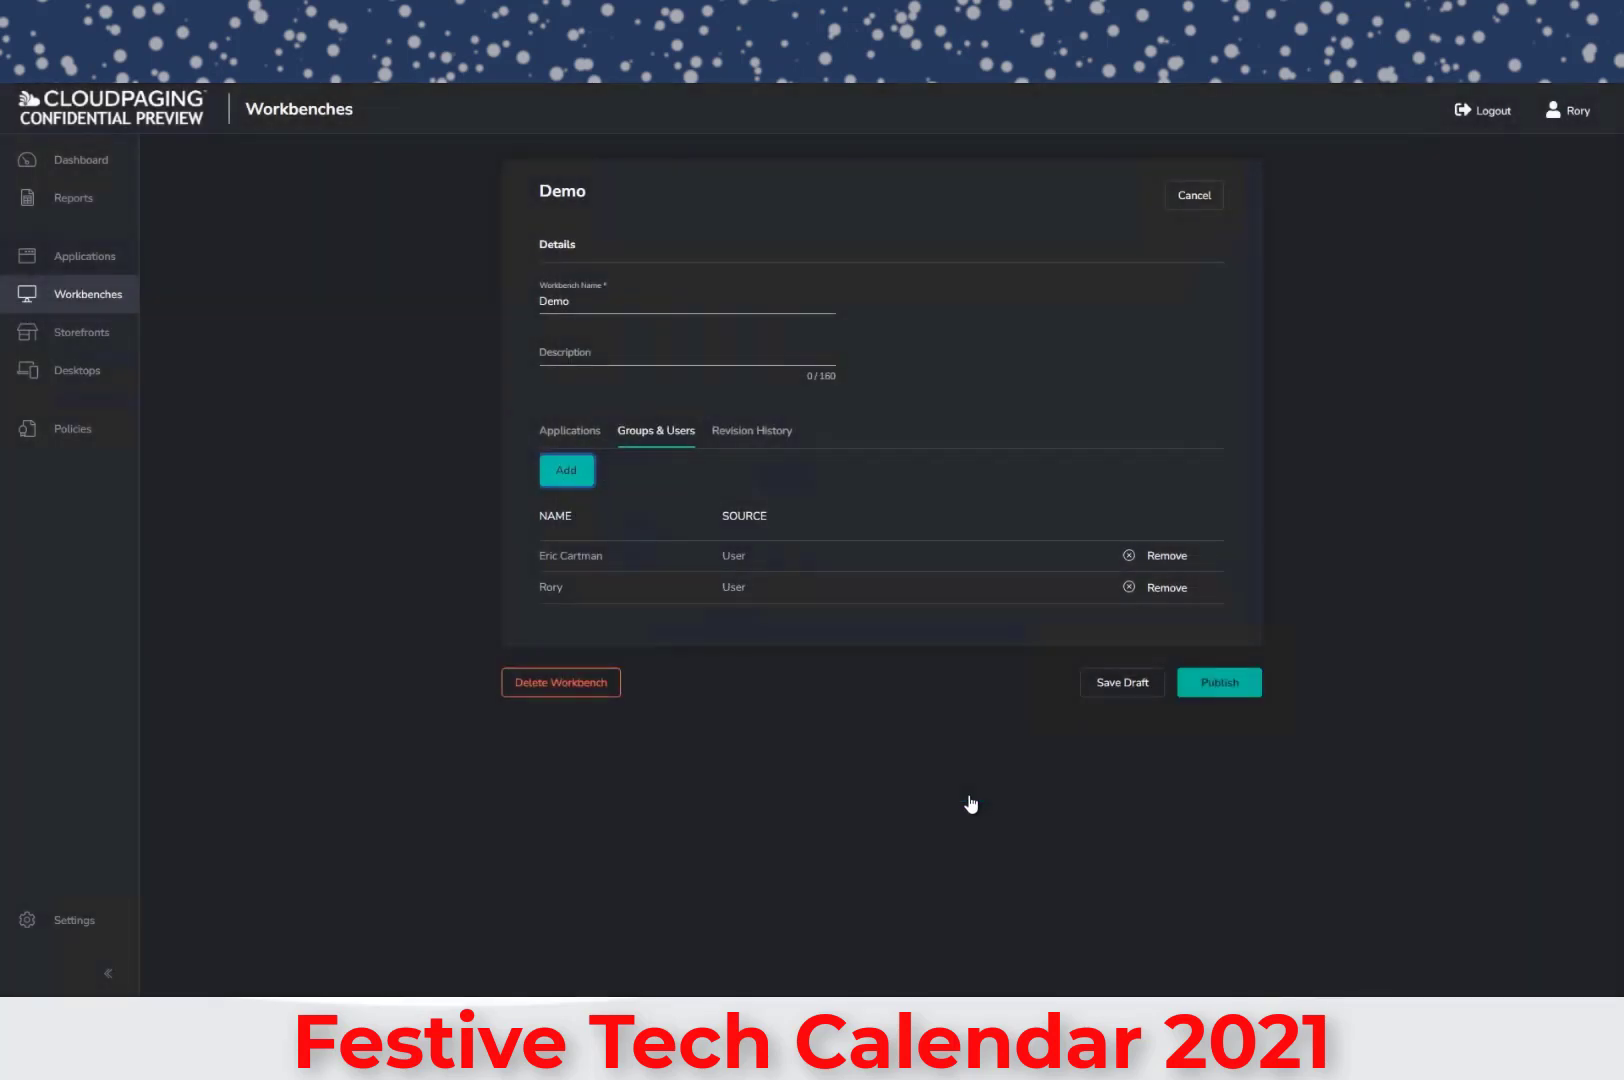
Publish the Demo workbench changes with the comment "Updating Deployment".
left_click(1233, 690)
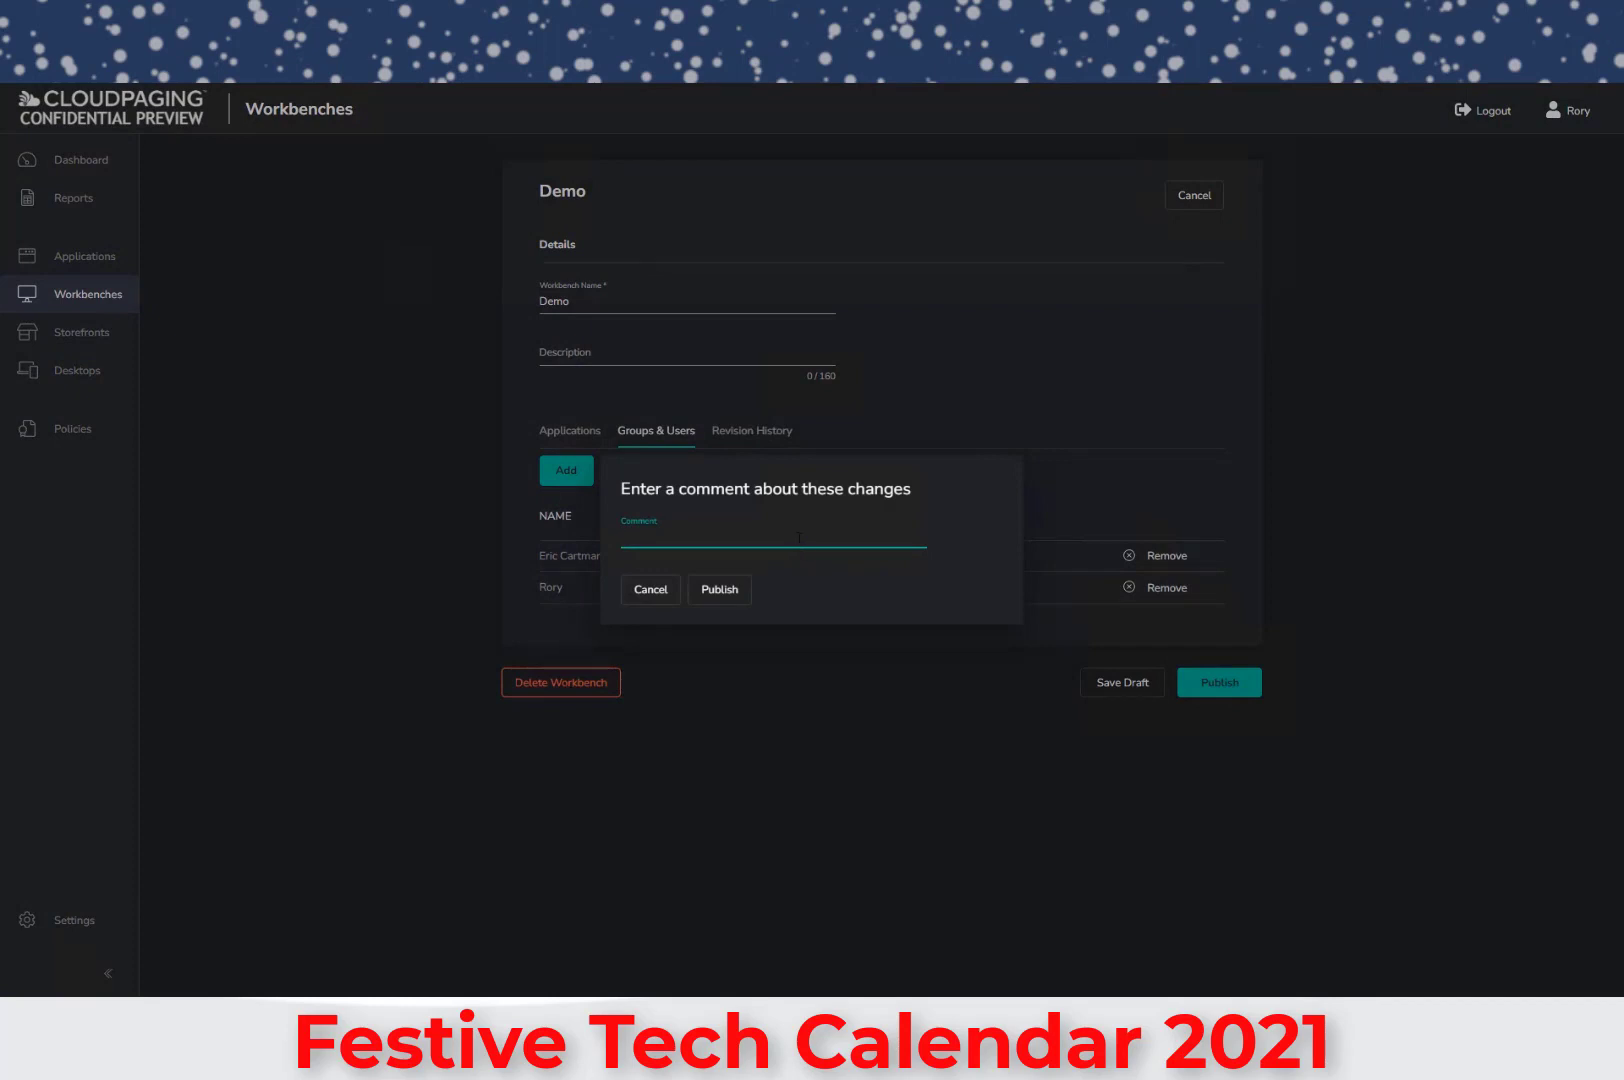
type("Updating Deployment")
left_click(743, 595)
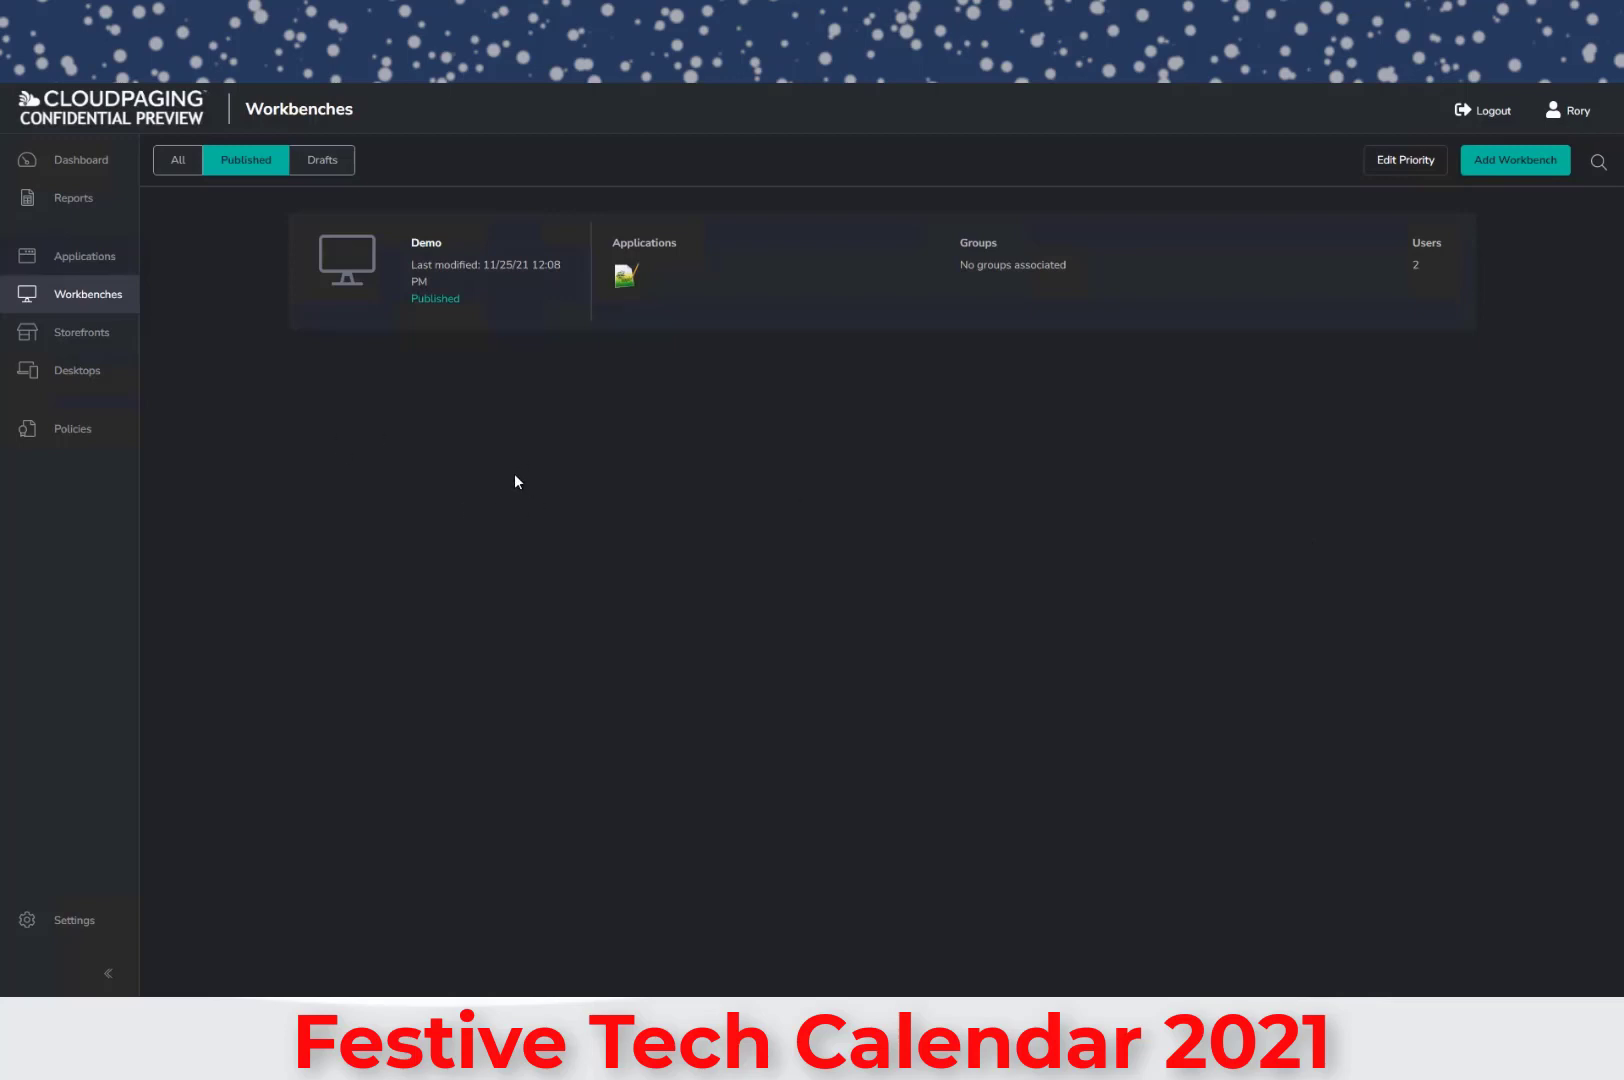
Open the registered Cloud PC's edit page under Desktops to inspect the applications deployed on it.
left_click(66, 374)
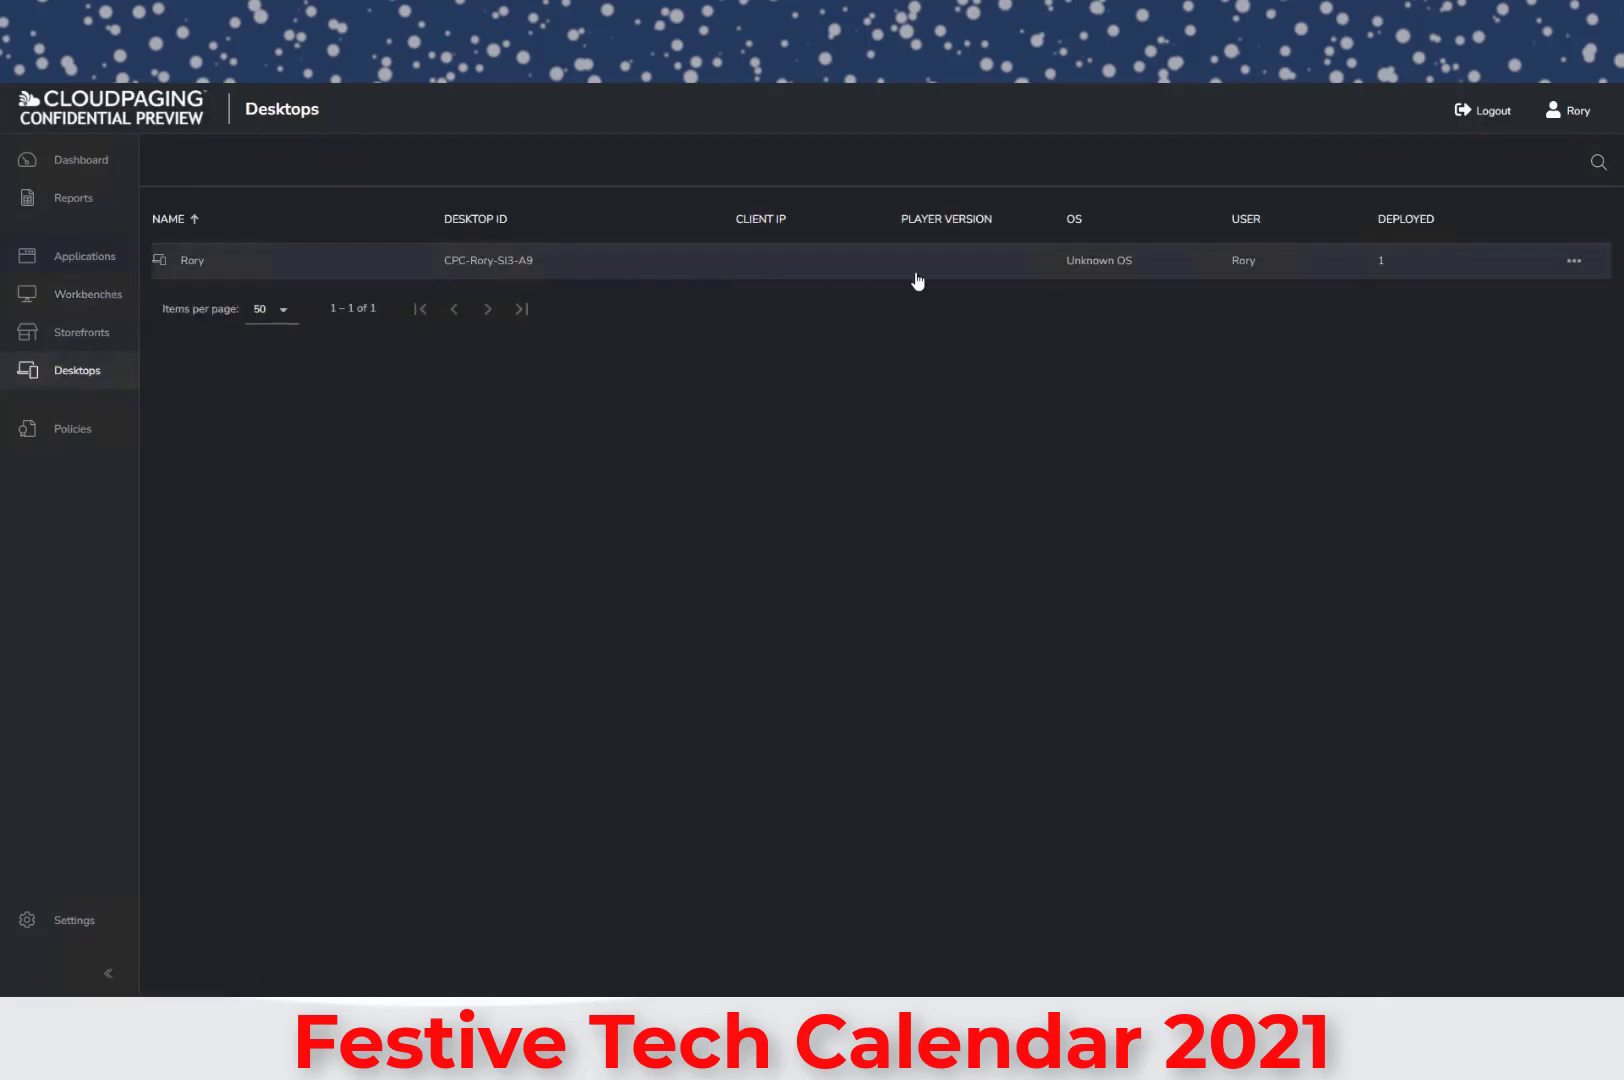
left_click(1574, 262)
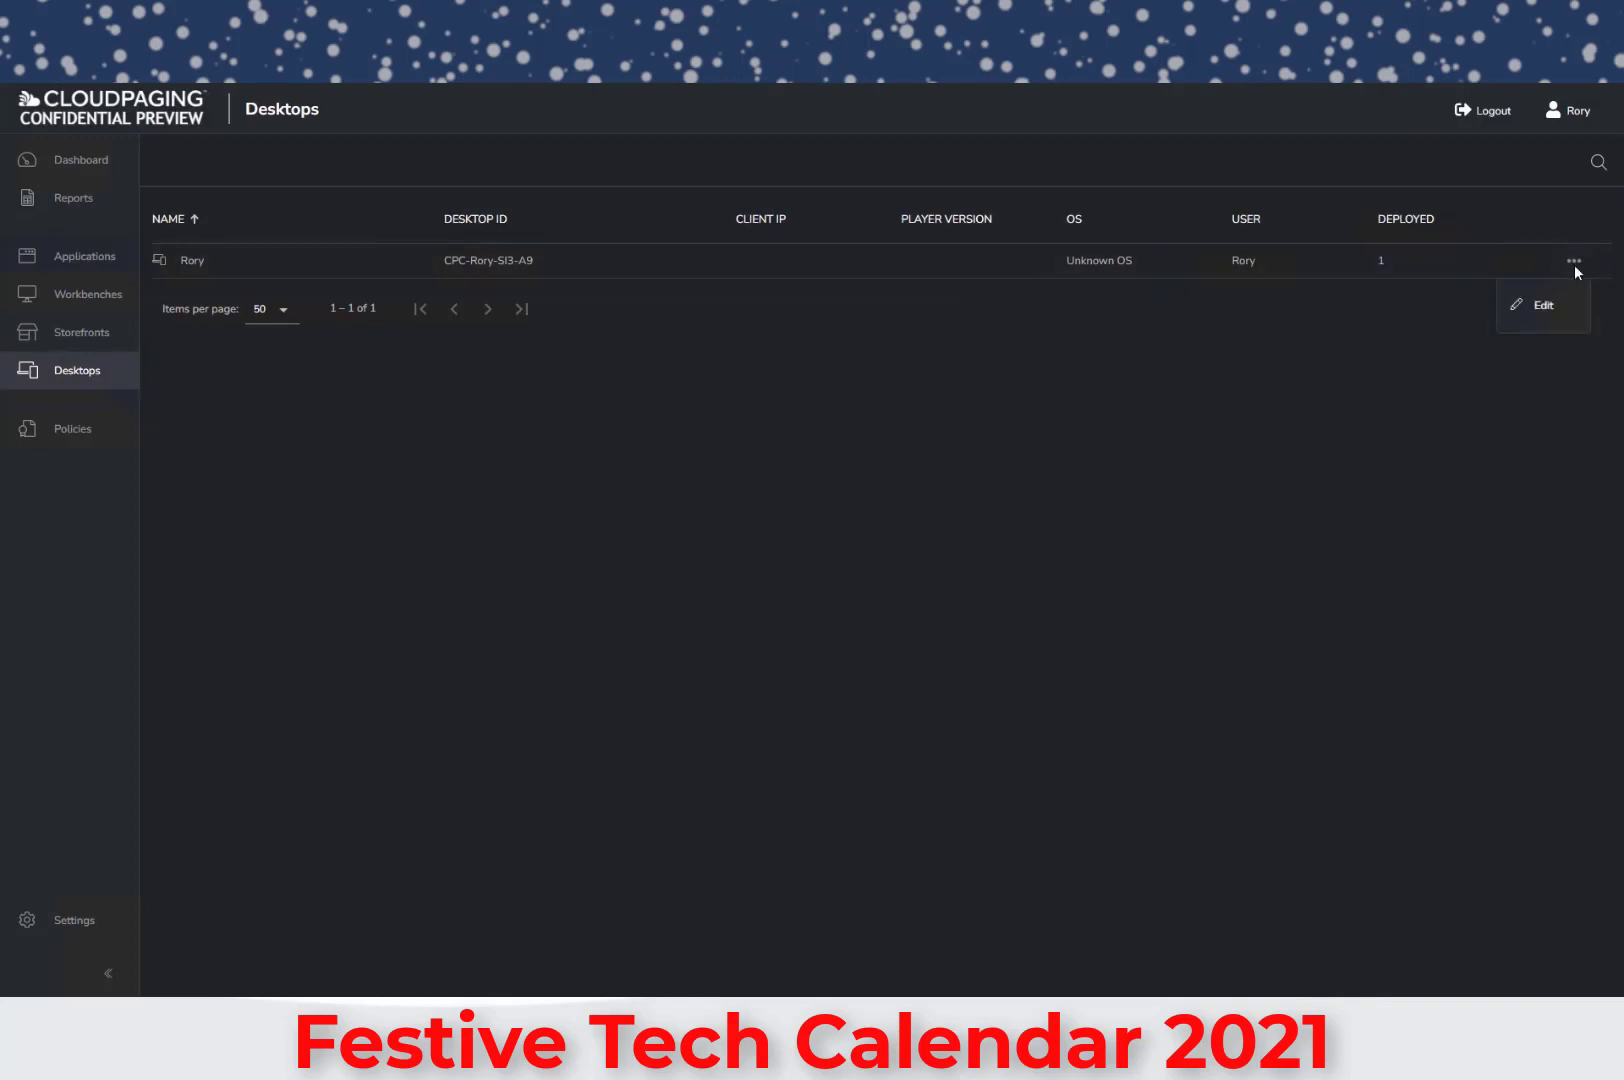
left_click(1545, 308)
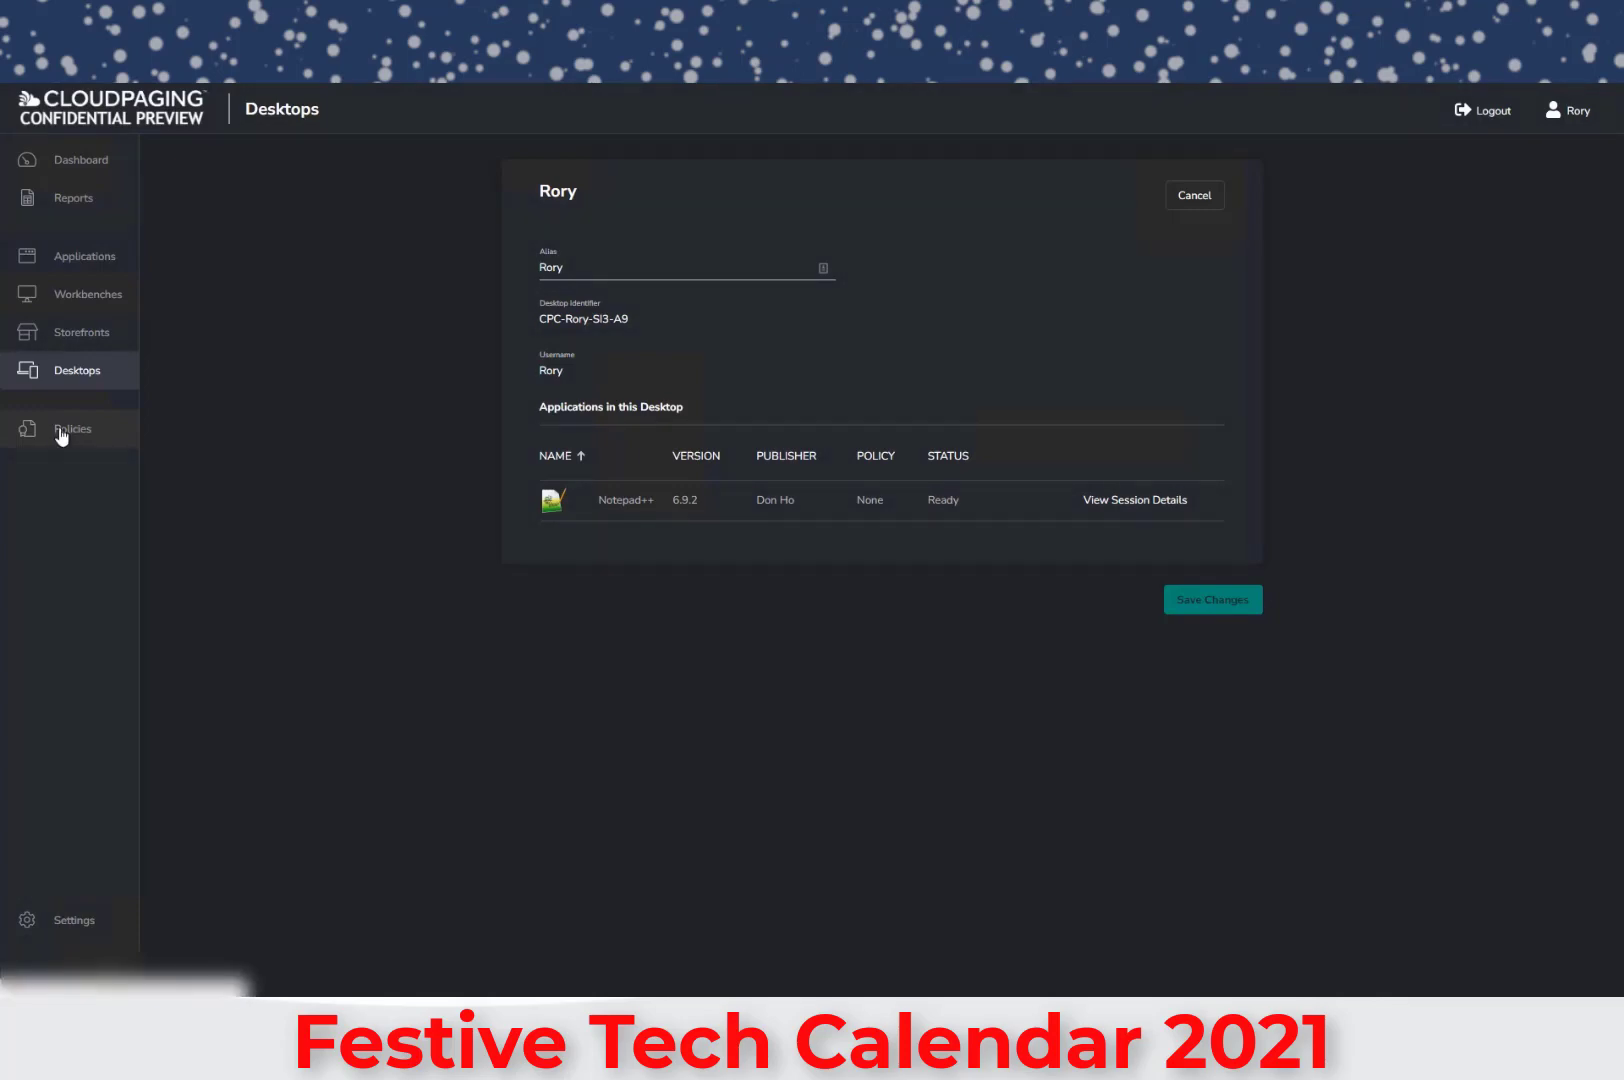
Start a new policy and examine its deployment constraint, software reclamation, paging and offline usage options.
left_click(60, 432)
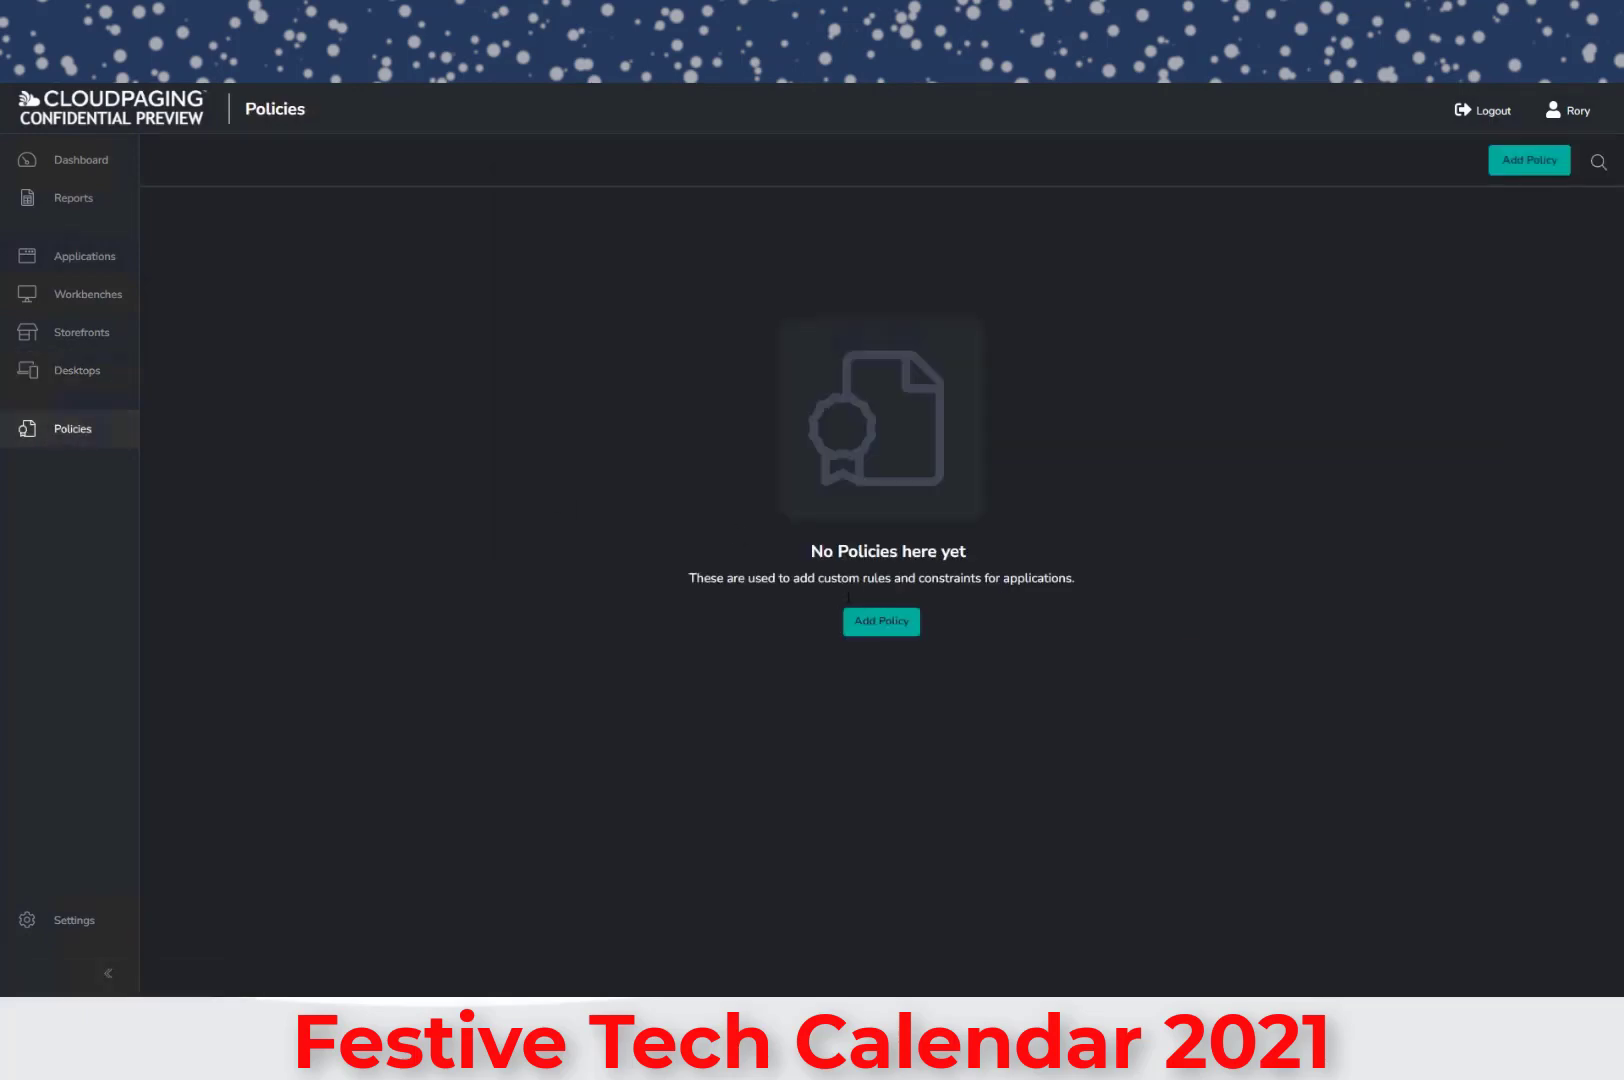
left_click(871, 626)
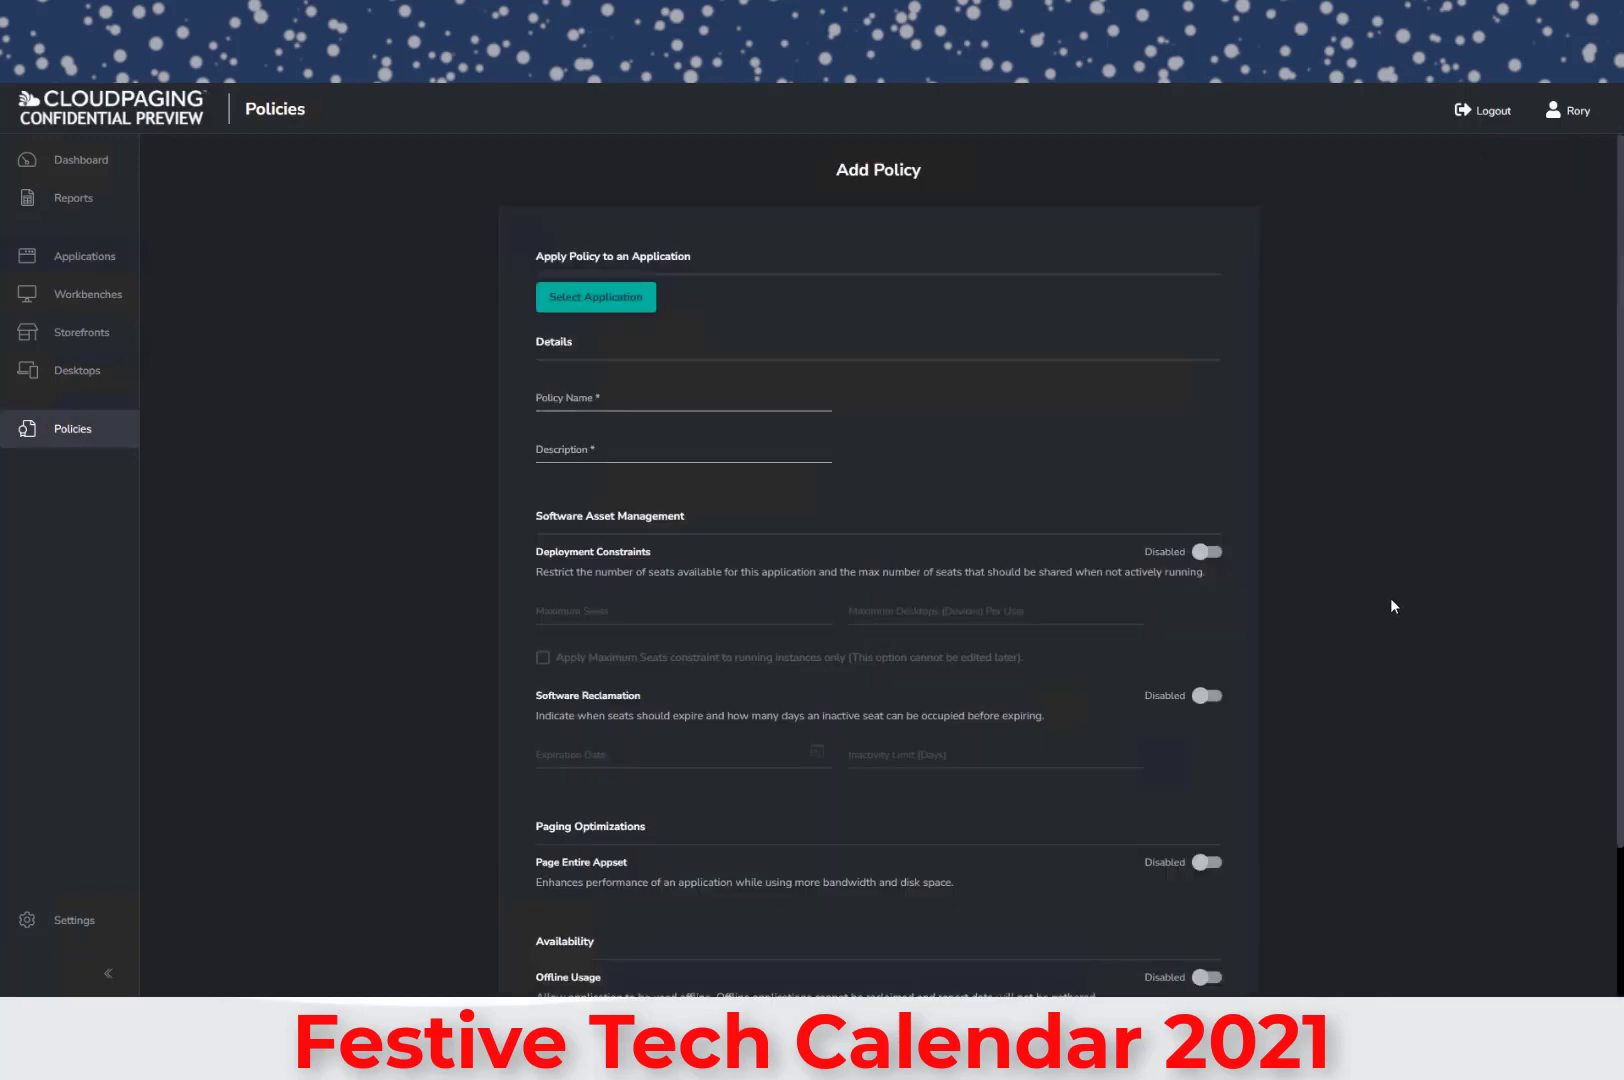
scroll(1391, 599, "down", 2)
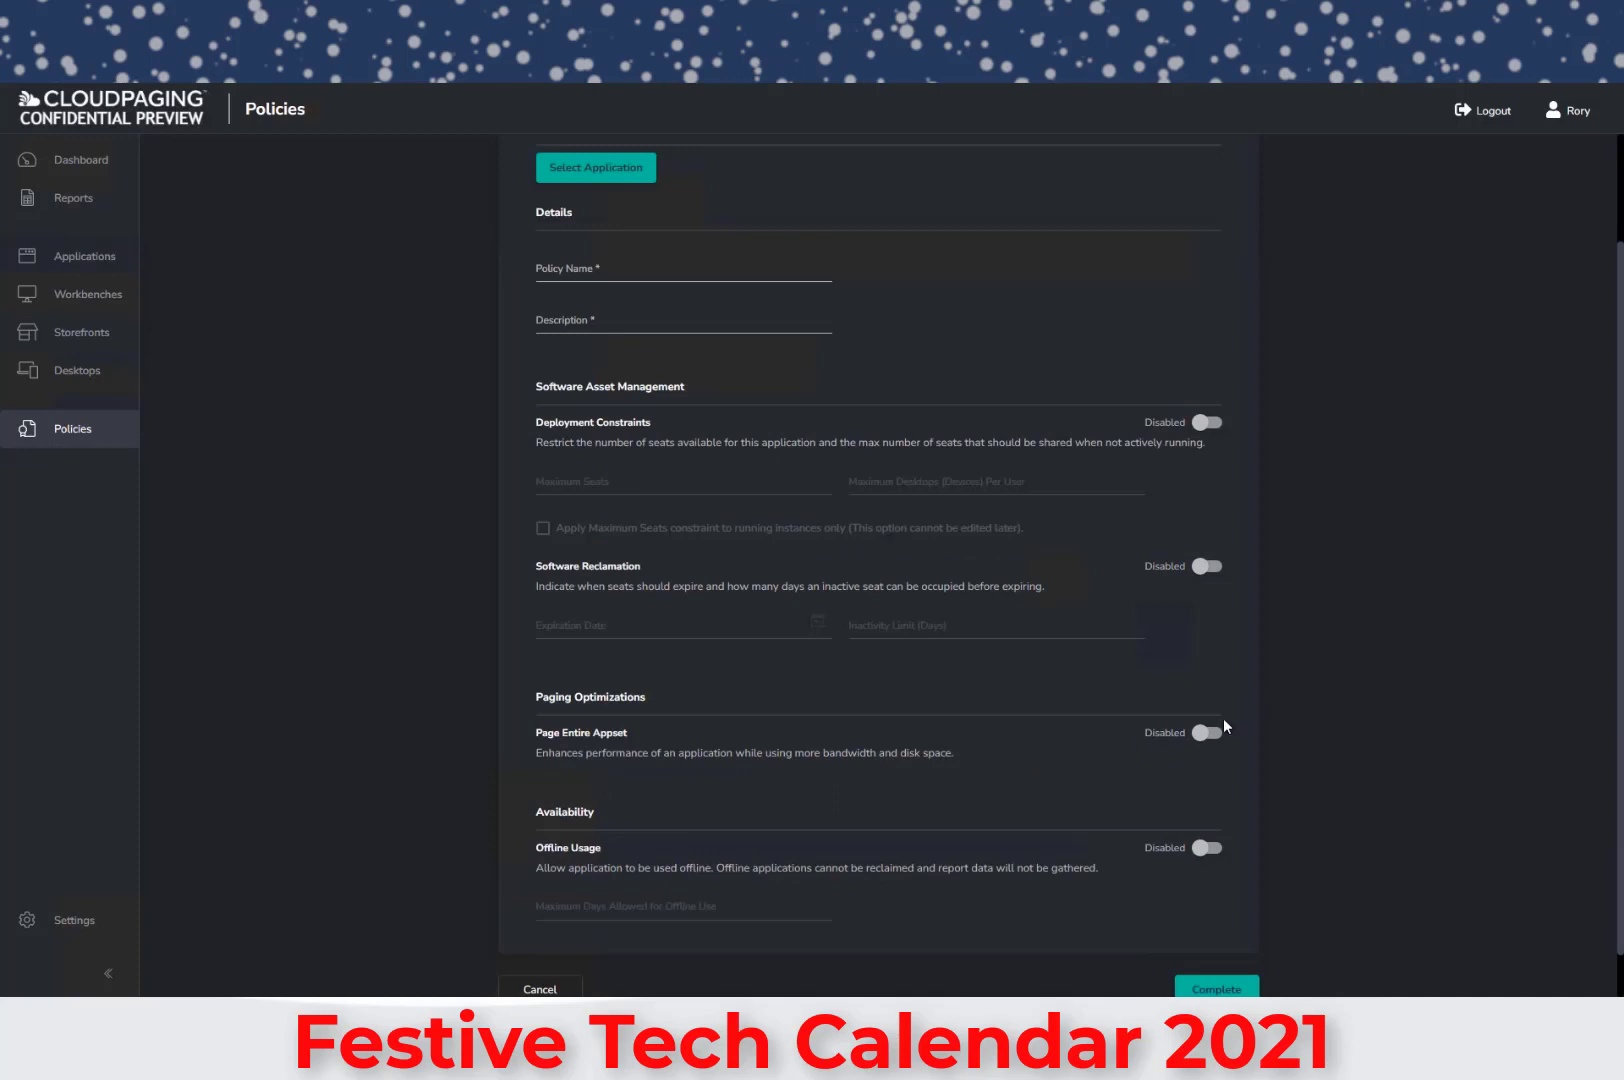